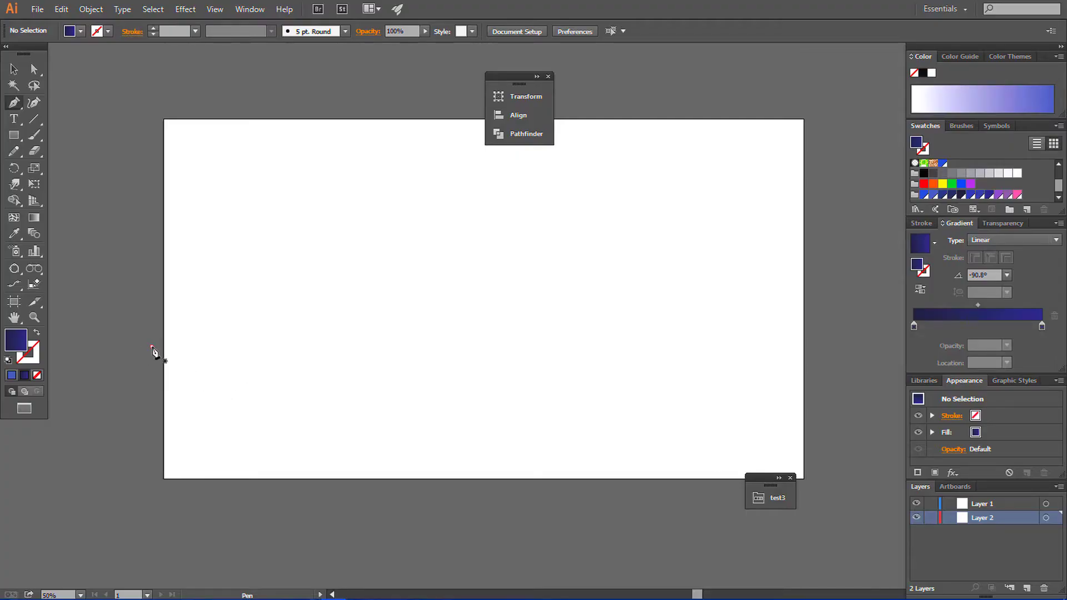
- Pen-draw a closed hill shape from the left edge with a curved ridge and bottom corners
click(177, 351)
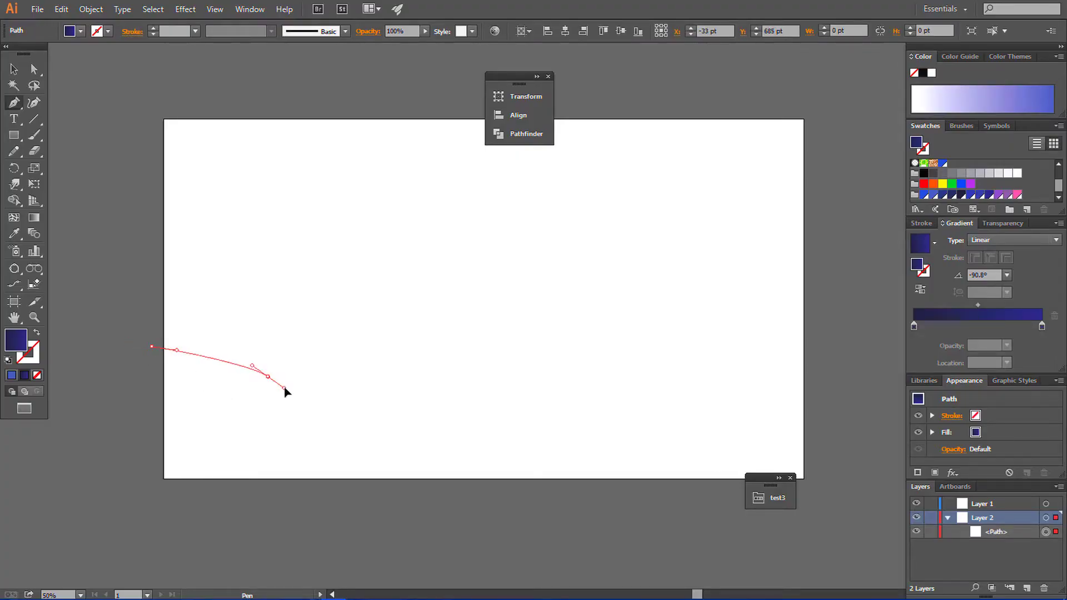
drag(345, 408, 367, 407)
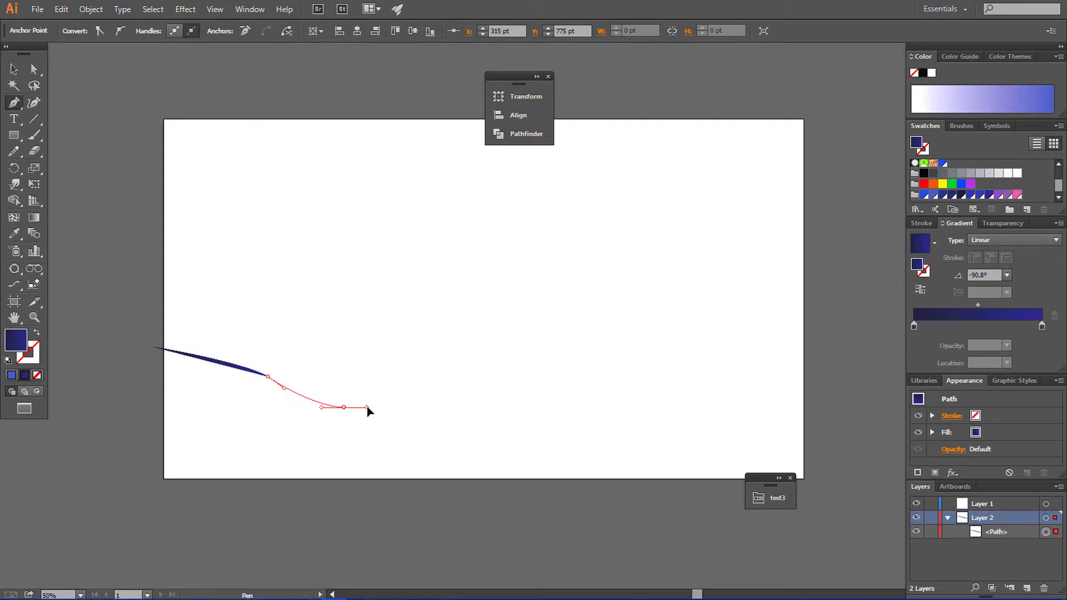
click(442, 478)
click(163, 478)
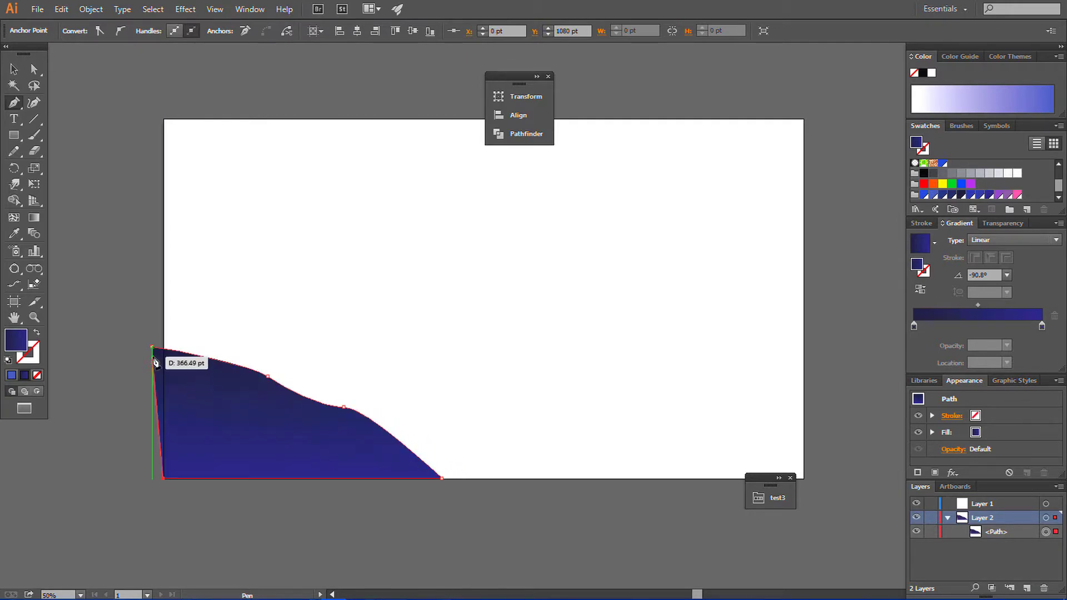
ctrl+click(339, 273)
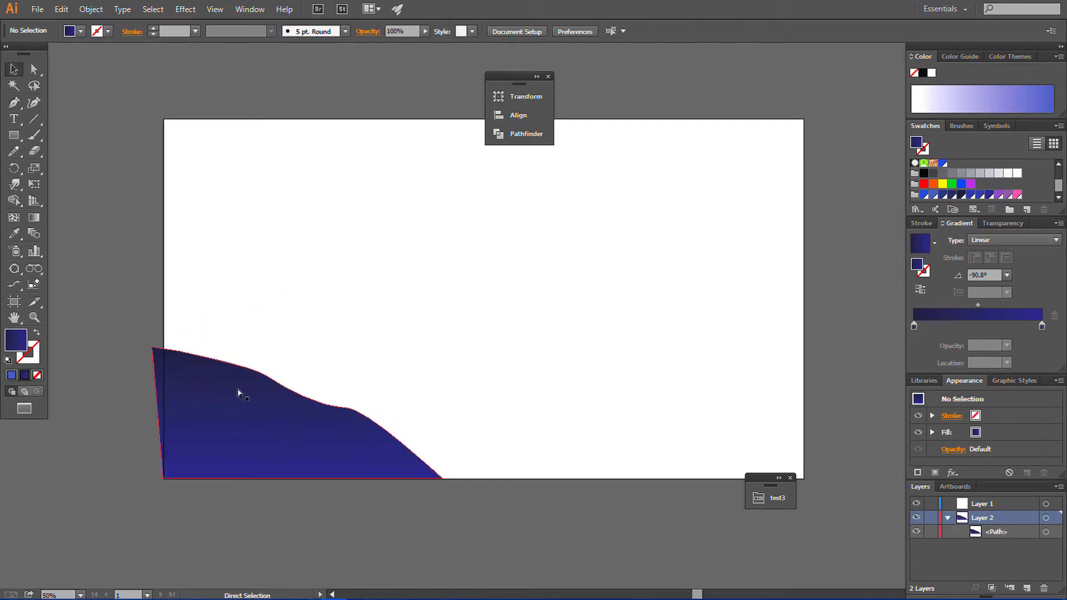
key(v)
click(238, 393)
key(p)
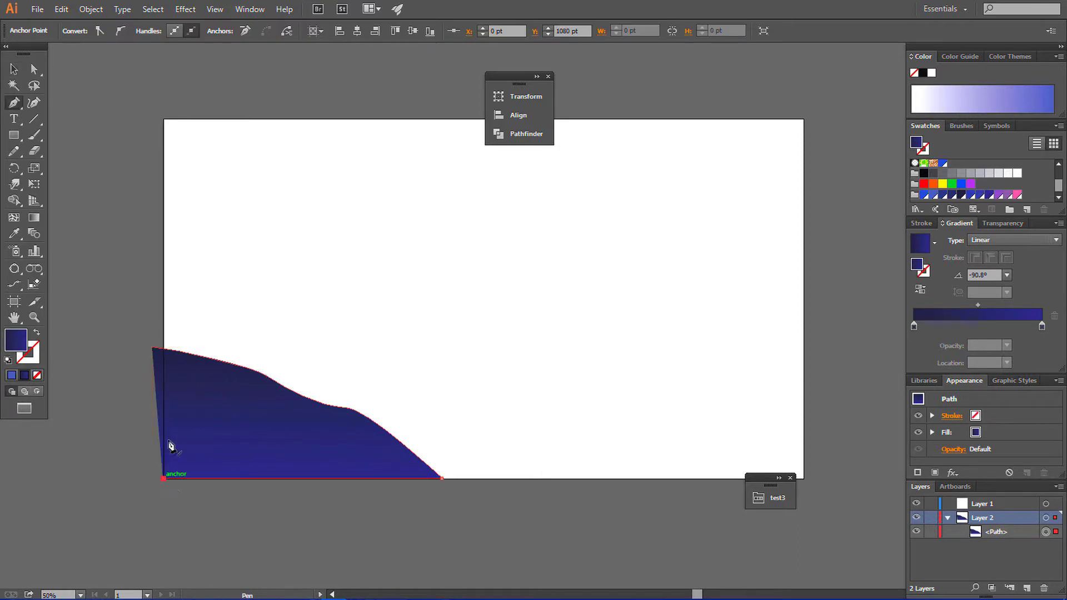
ctrl+click(306, 270)
- Reset the hill to default colours and remove its fill, leaving a black outline
key(v)
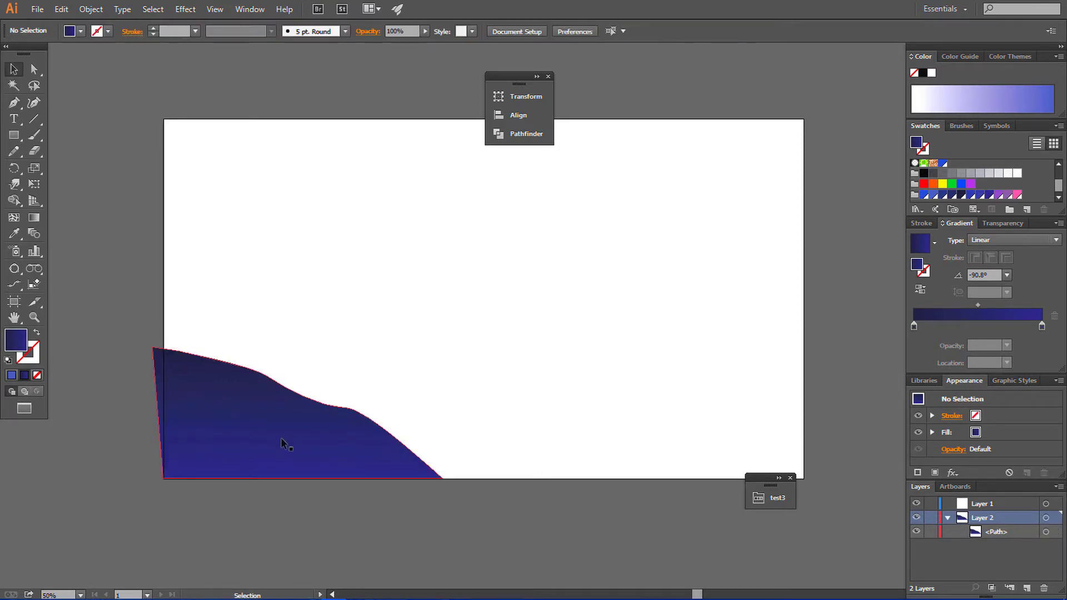
click(288, 437)
key(d)
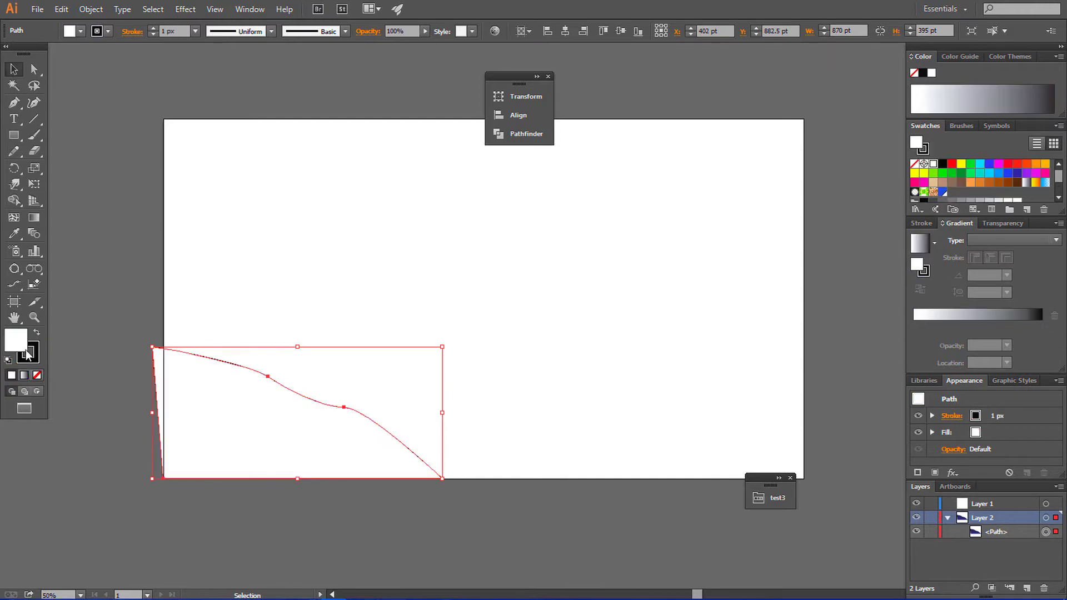
click(158, 307)
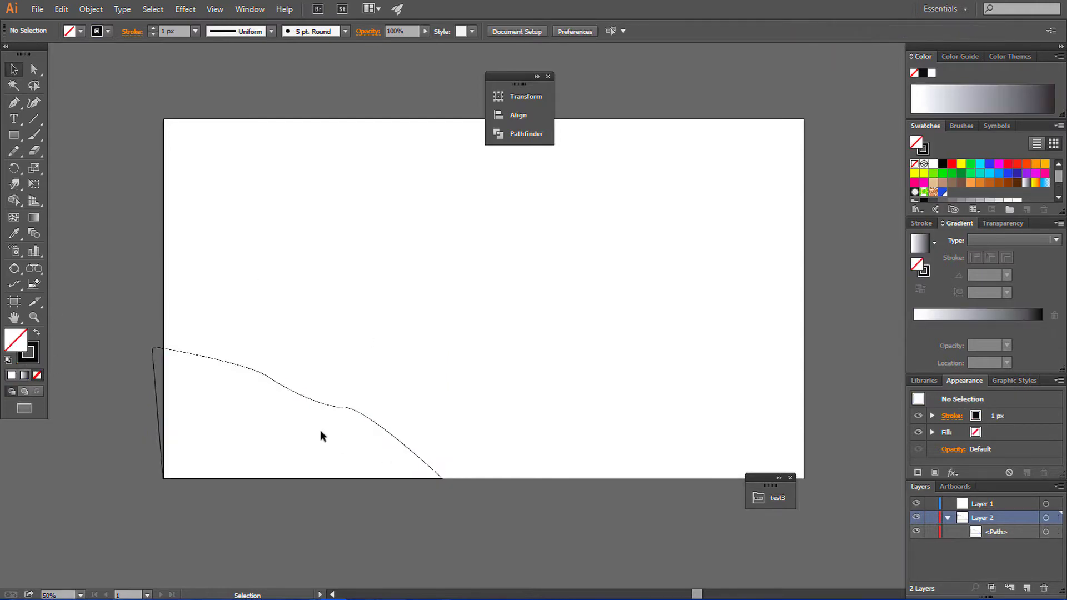
click(341, 407)
- Draw a rectangle over the hill's left edge and select it with the hill
key(m)
drag(139, 337, 163, 478)
key(v)
click(299, 289)
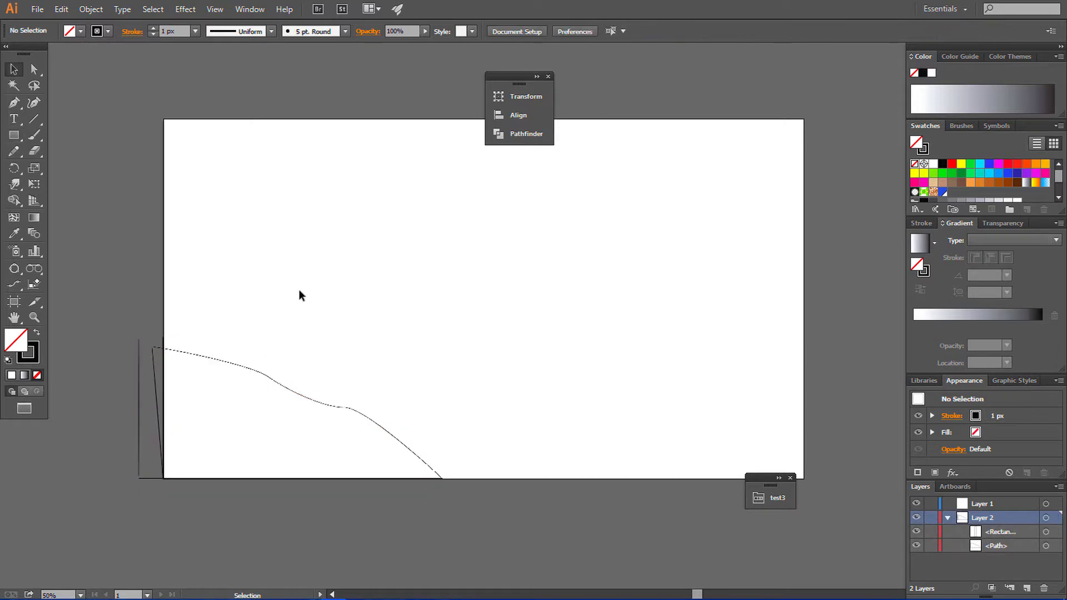
drag(298, 289, 100, 548)
- Use the Shape Builder to remove the rectangle region, keeping only the hill curve
key(ctrl+plus)
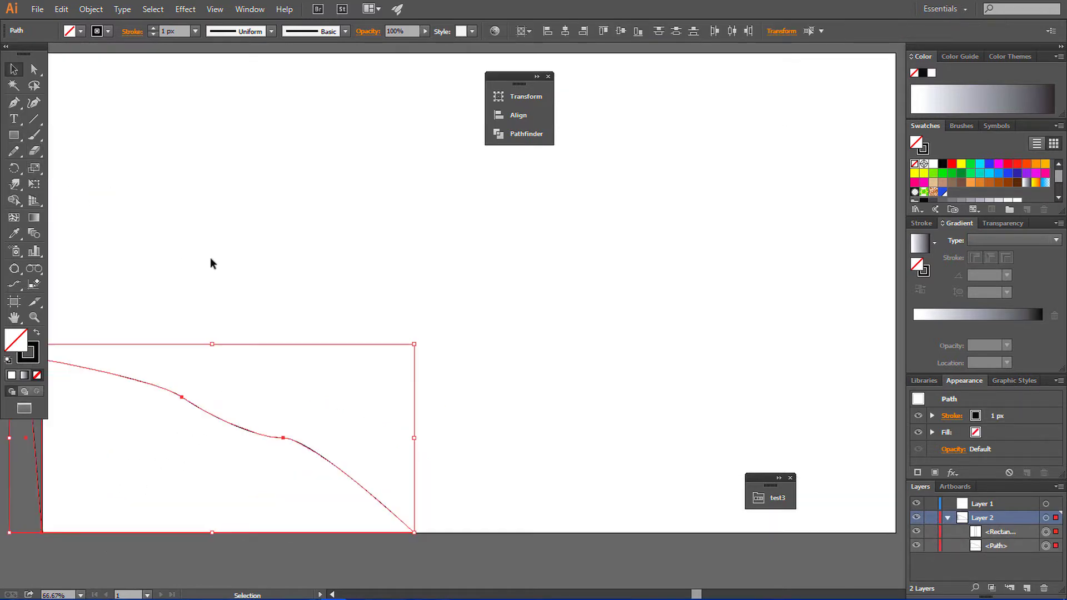
click(14, 200)
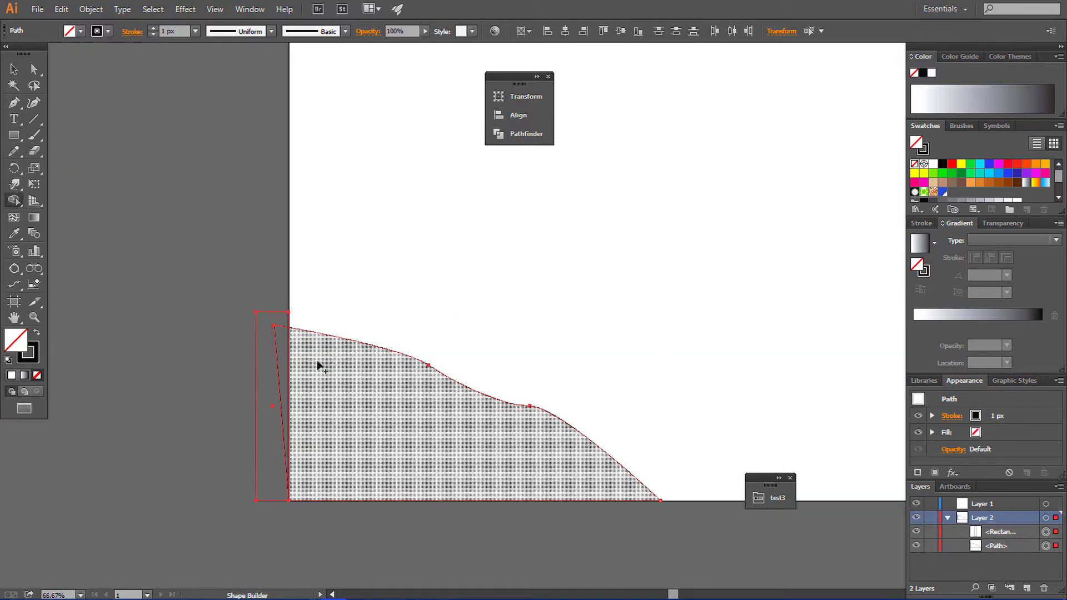
alt+click(273, 366)
key(v)
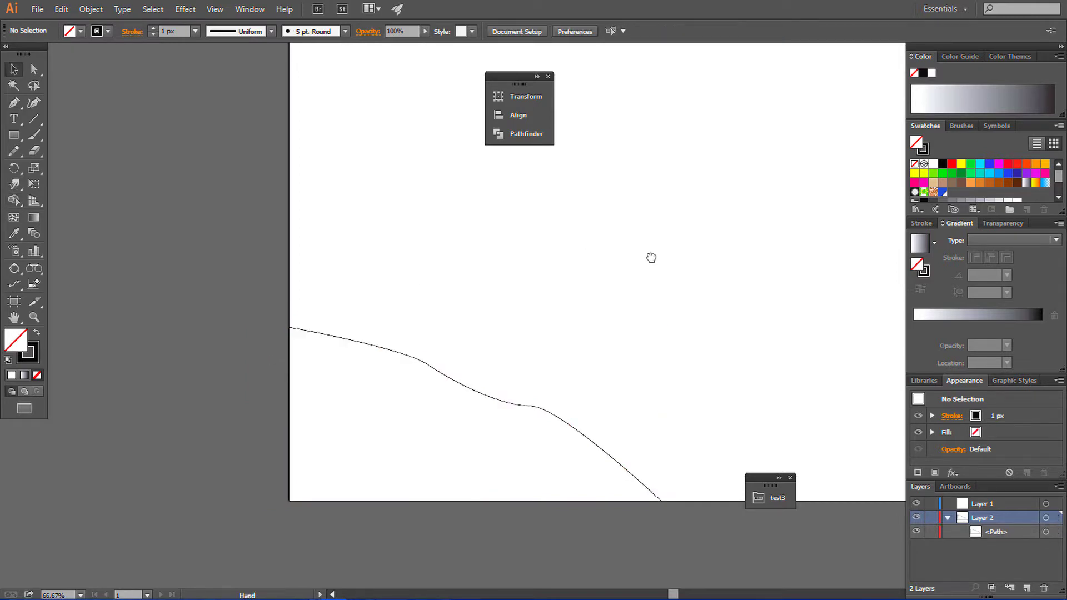
drag(822, 297, 486, 276)
key(ctrl+minus)
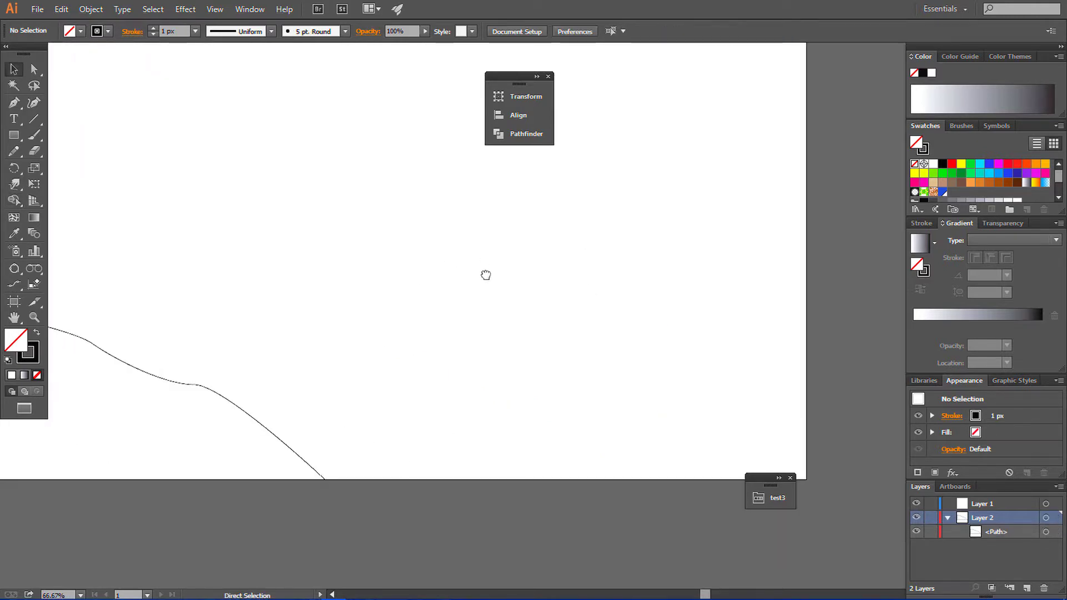
- Pen-draw a second closed hill rising from the bottom edge to the right edge
key(ctrl+plus)
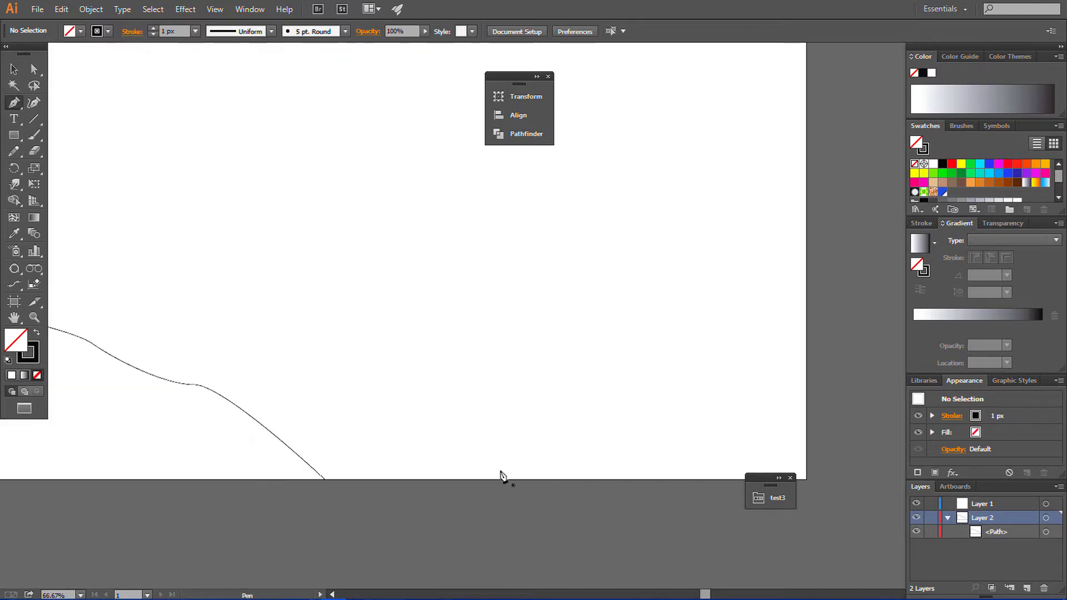
drag(357, 480, 511, 346)
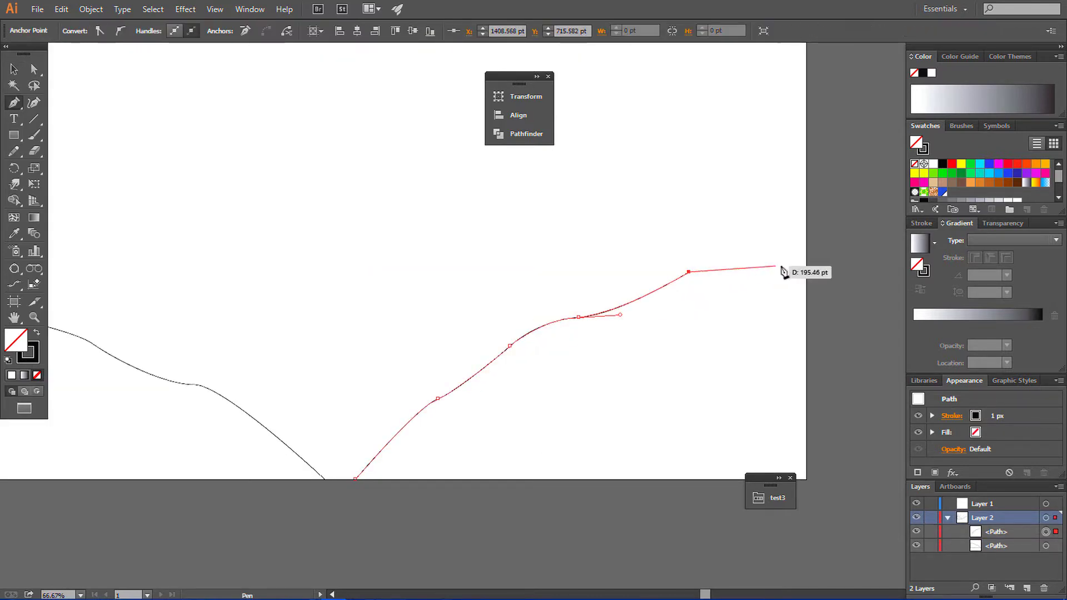
click(805, 263)
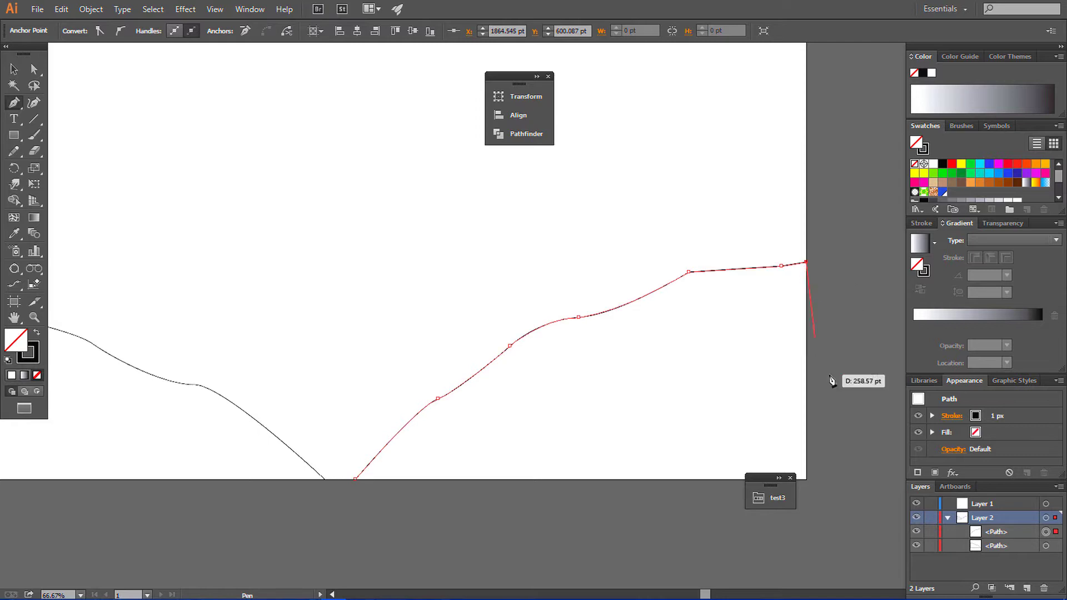
click(806, 479)
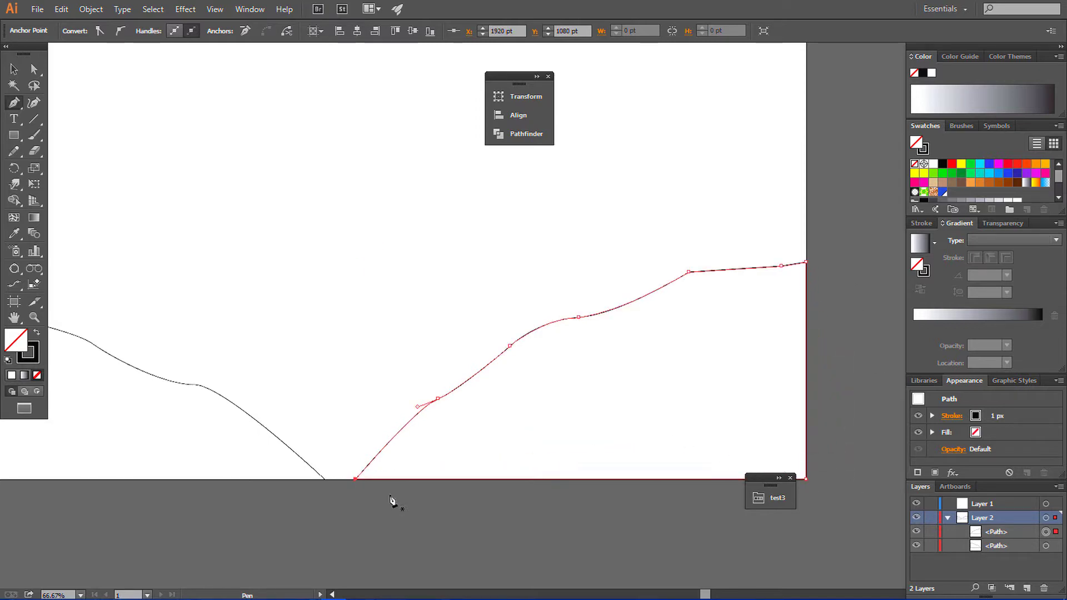
key(v)
click(409, 531)
key(ctrl+minus)
key(ctrl+minus)
- Select both hill paths and group them together
drag(302, 265, 614, 446)
key(a)
key(Delete)
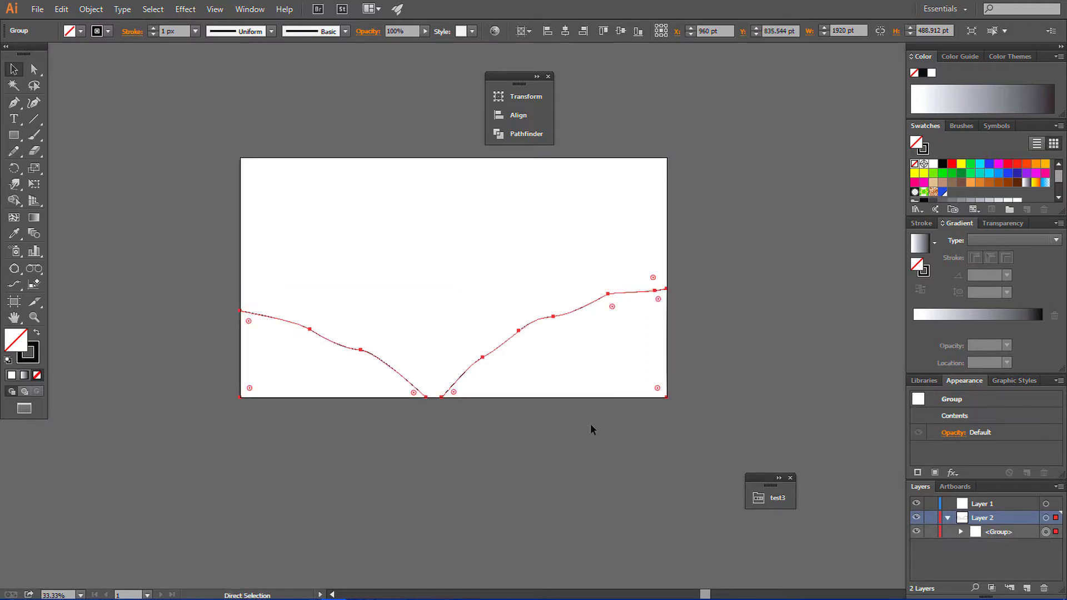
key(Delete)
key(ctrl+z)
key(v)
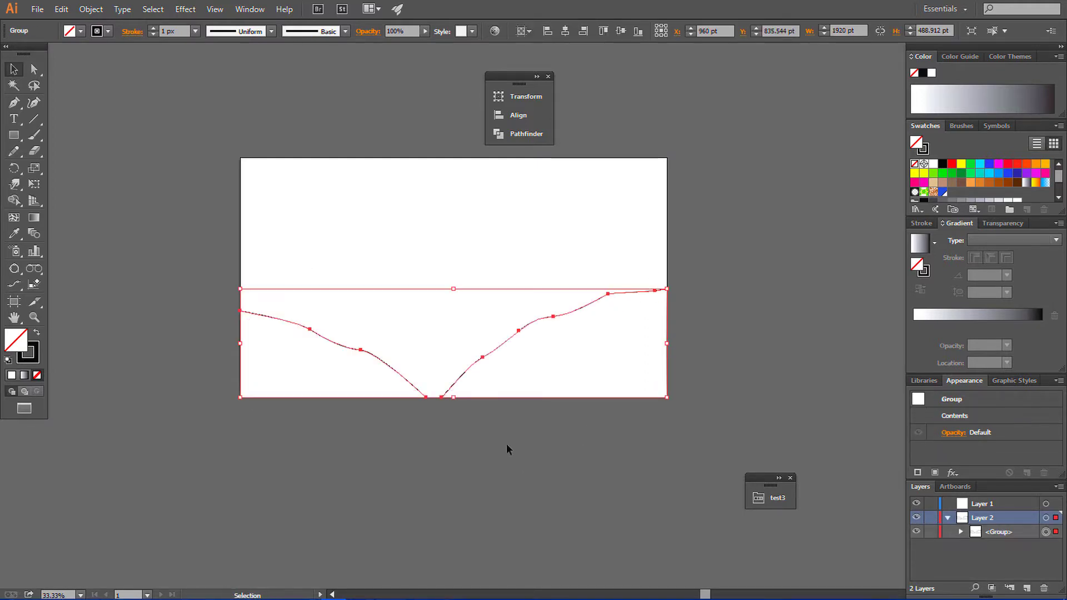
key(ctrl+plus)
- Fill the grouped hills with solid black
key(shift+x)
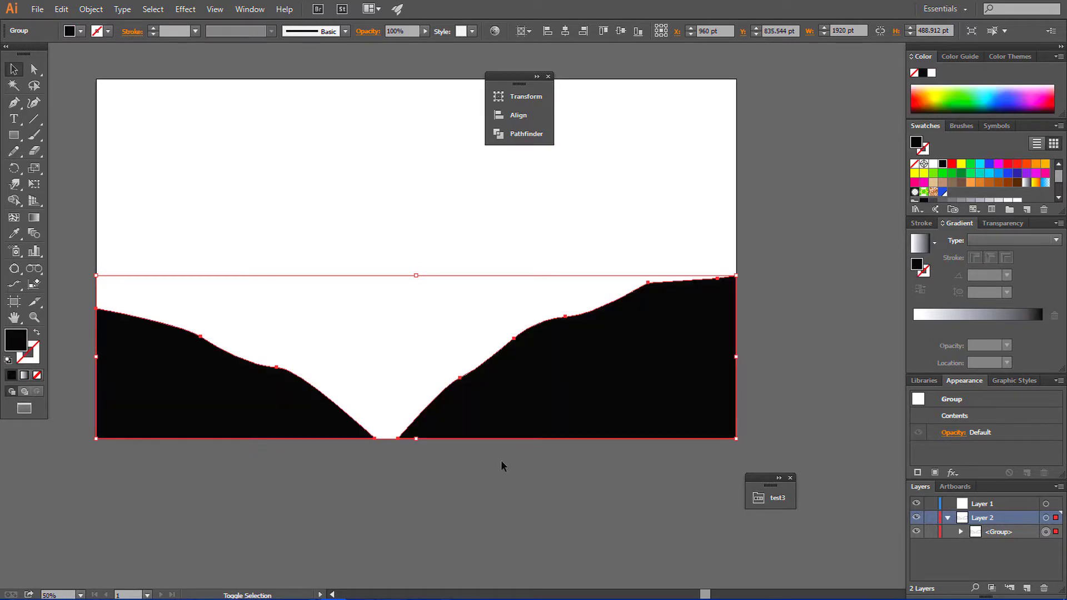
click(481, 502)
scroll(559, 308, up, 1)
click(586, 394)
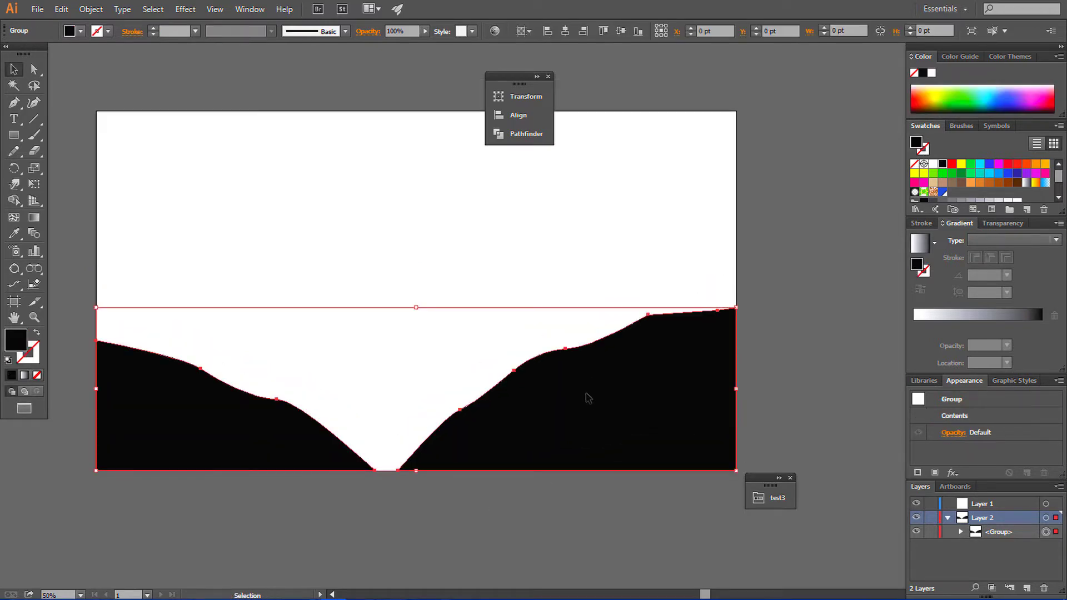
click(338, 259)
- Place the pine tree image on the artboard and enlarge it
click(38, 9)
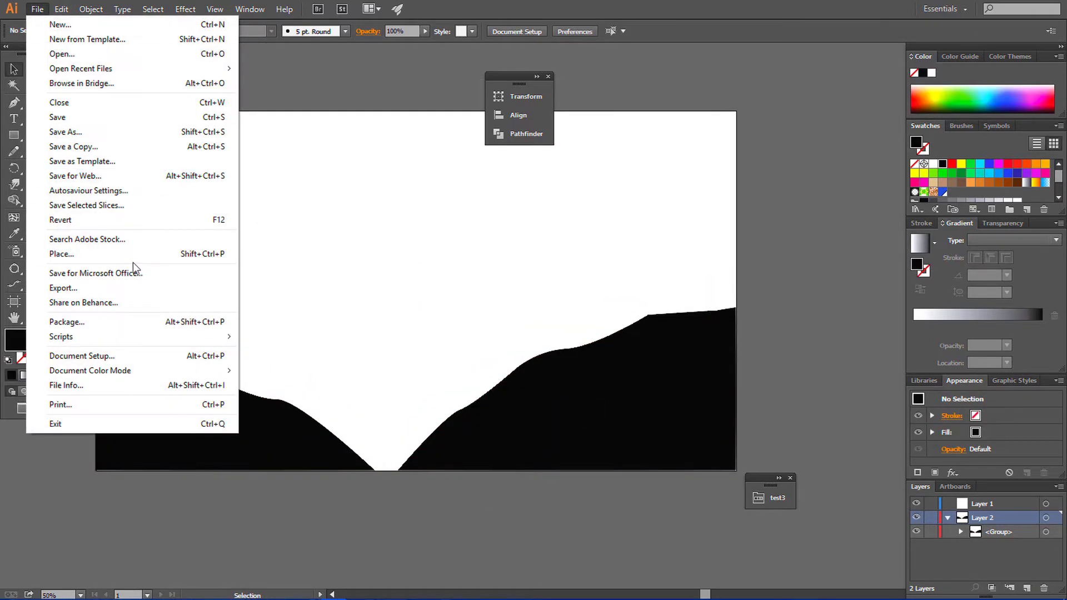
click(132, 255)
click(156, 95)
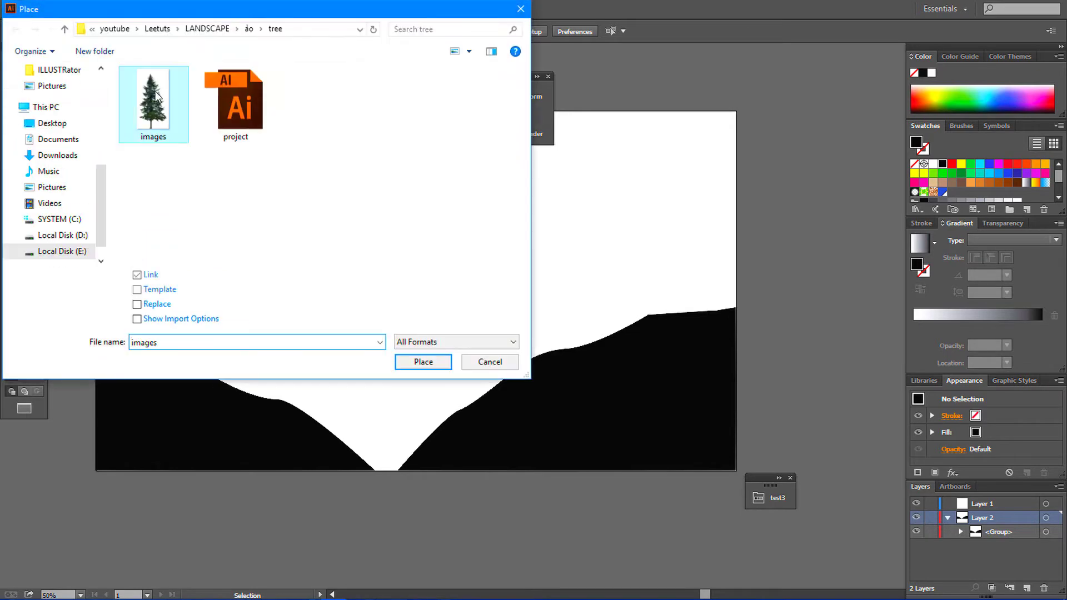
click(430, 368)
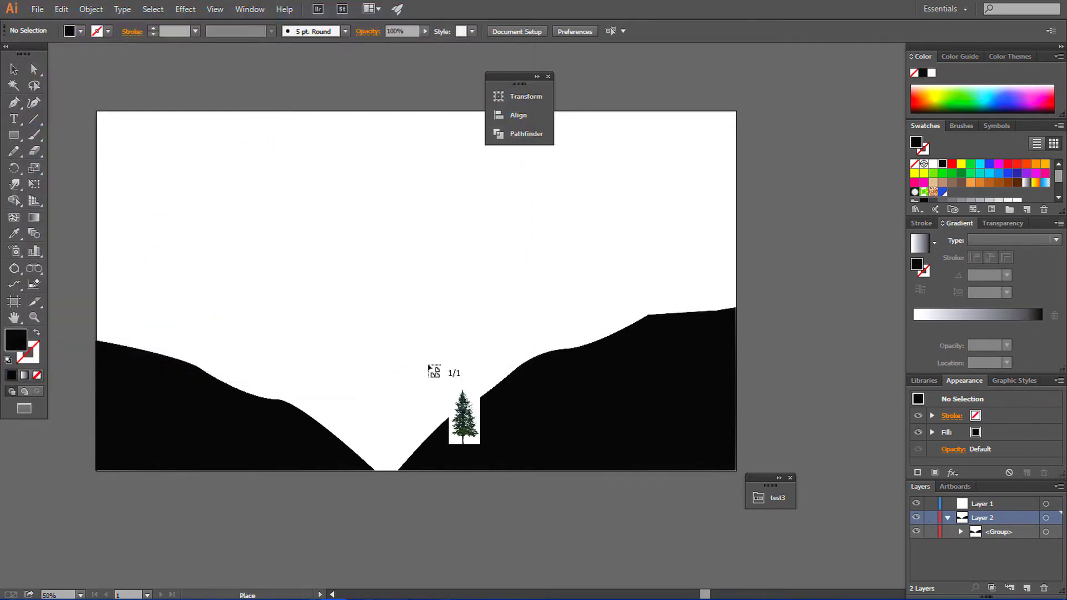
click(350, 162)
drag(375, 232, 453, 351)
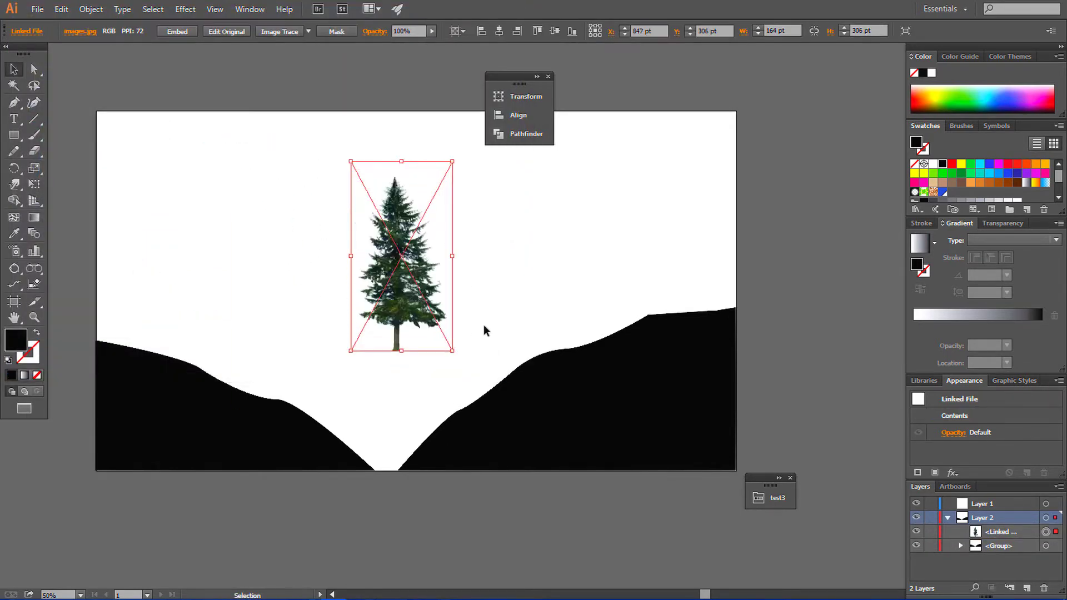
- Image-trace the tree with the Silhouettes preset
click(309, 31)
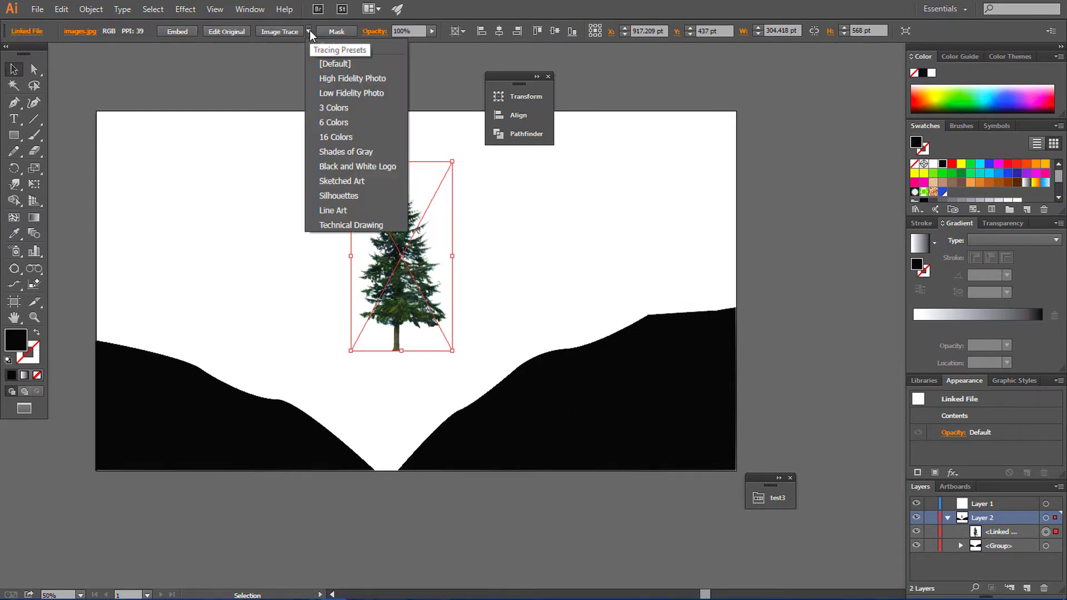
click(335, 195)
click(595, 205)
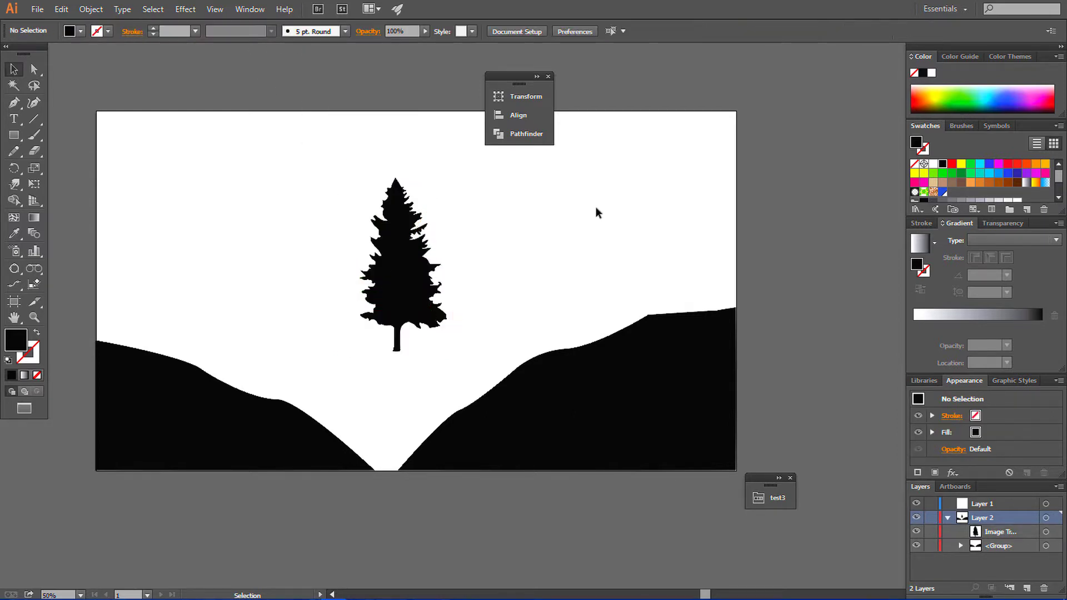
- Shrink the tree silhouette and set it on top of the left hill
drag(380, 285, 150, 330)
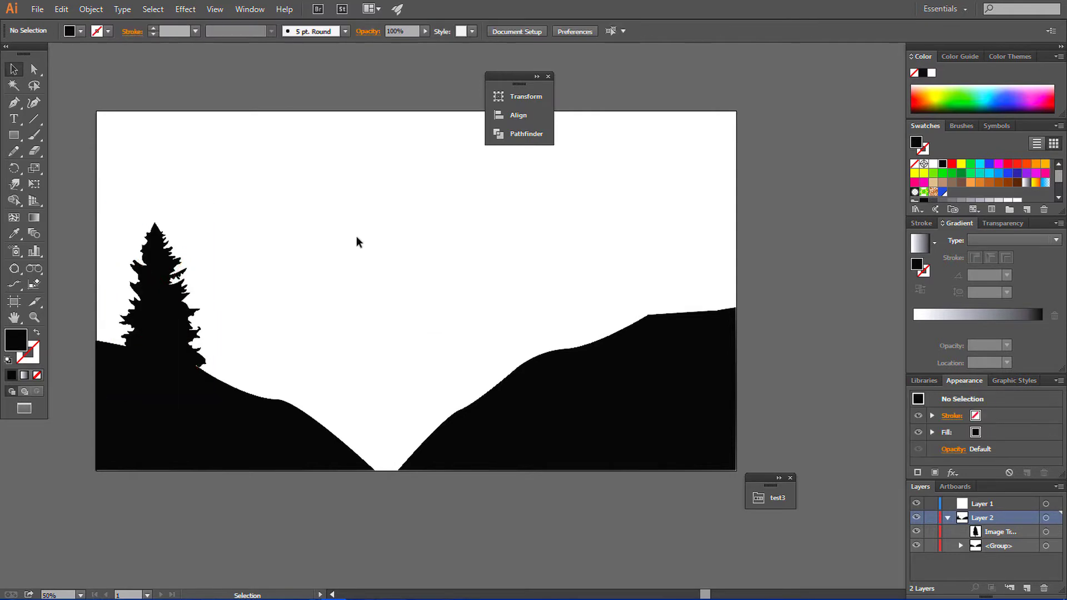
click(228, 277)
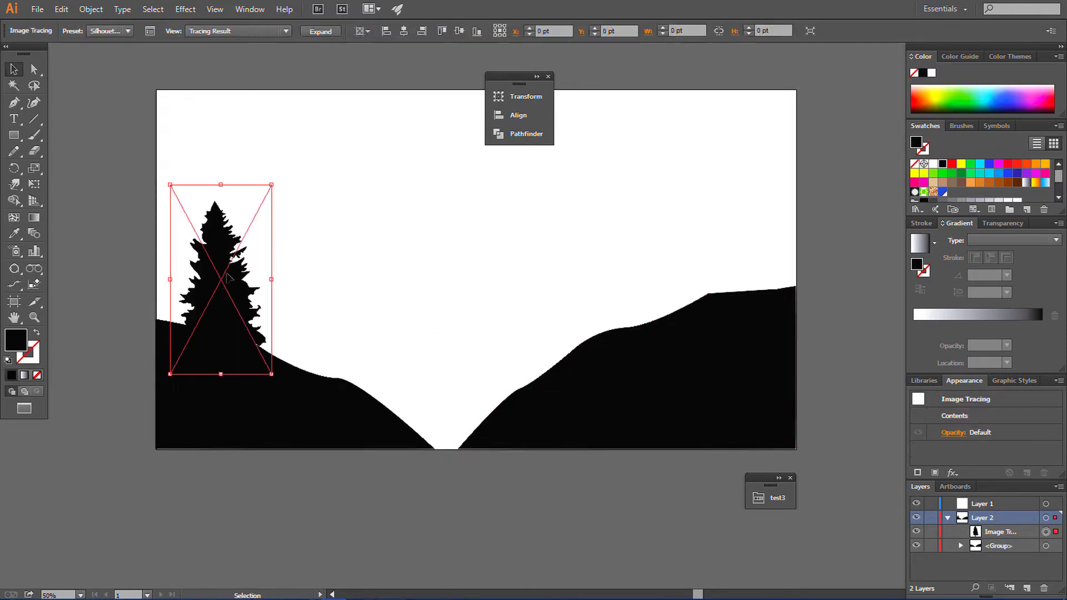
drag(271, 185, 241, 246)
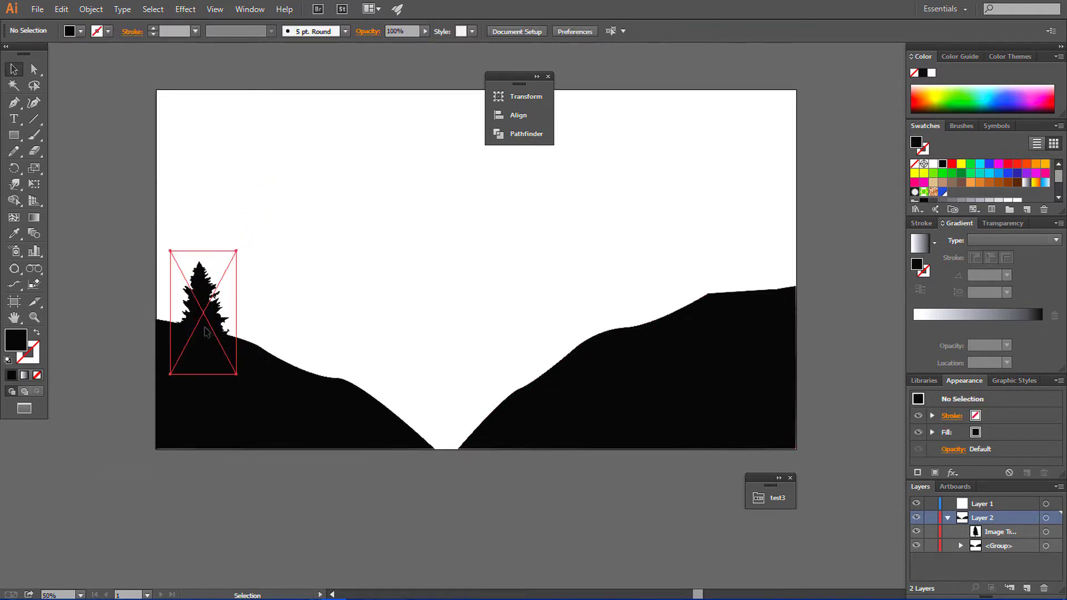
drag(204, 330, 194, 294)
click(323, 287)
- Resize the tree to about 177 by 330 pt and add a copy to its right
drag(224, 231, 215, 245)
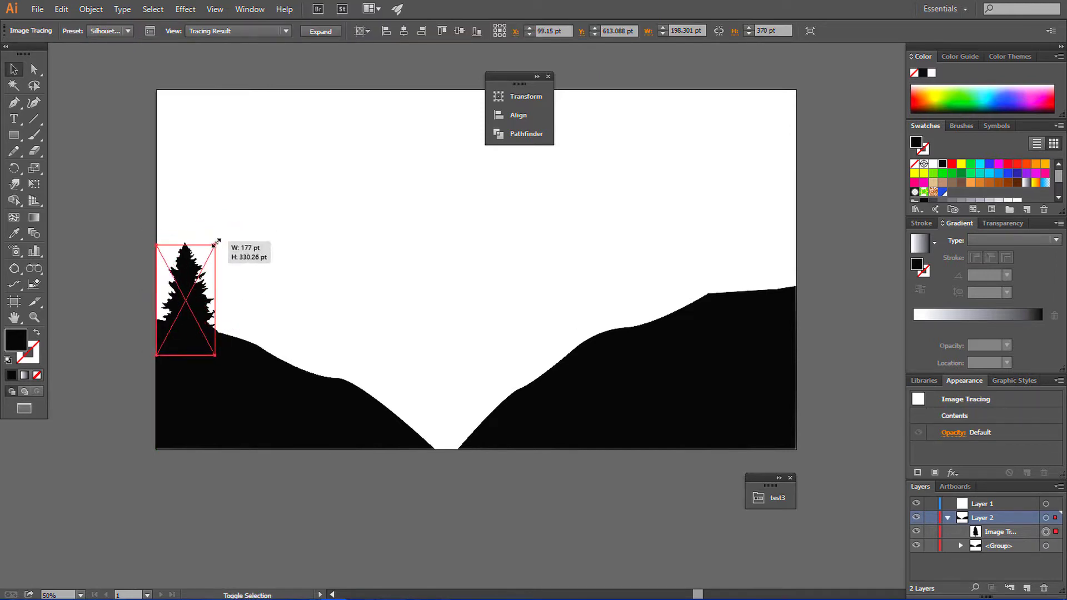
drag(190, 321, 240, 332)
click(302, 285)
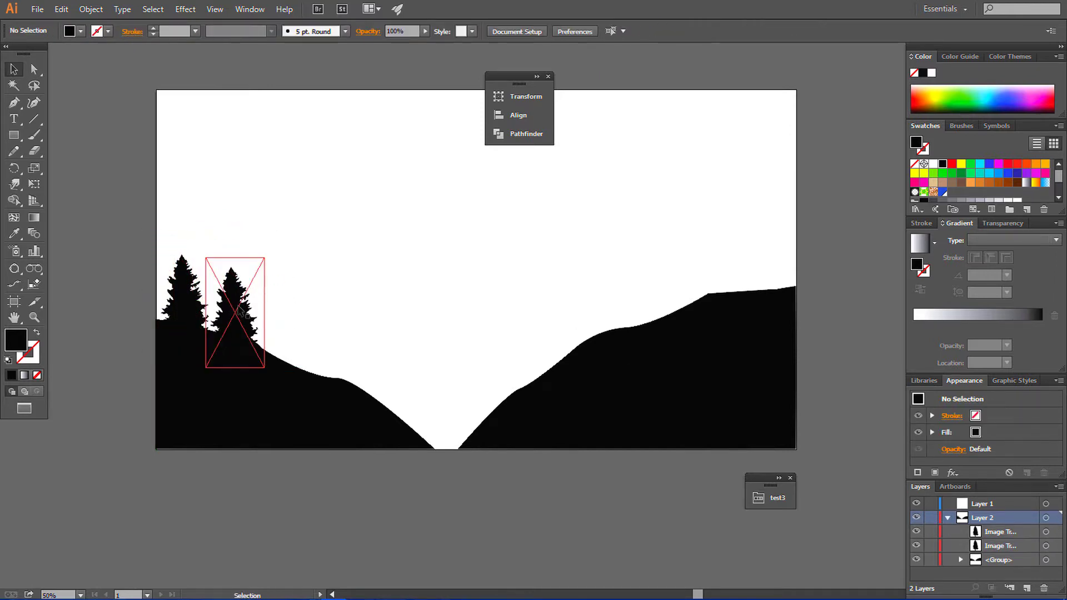
drag(260, 311, 294, 378)
key(ctrl+z)
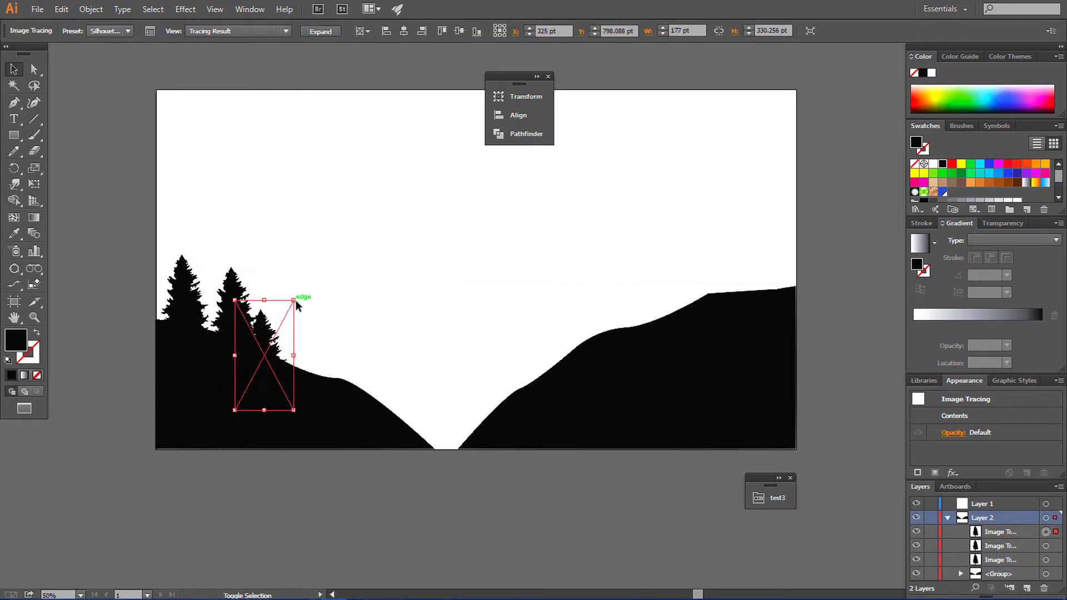
- Add a third tree lower on the slope and a smaller copy further right
drag(295, 299, 310, 267)
click(411, 277)
drag(292, 323, 356, 315)
drag(371, 262, 347, 306)
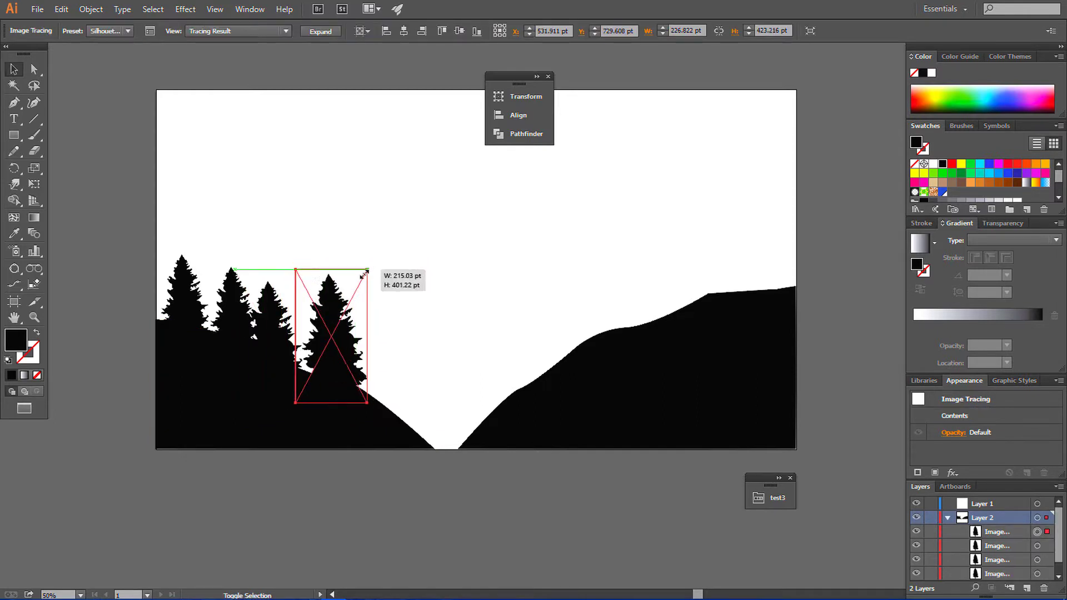
click(417, 305)
- Shrink the small tree further and nudge it into place on the slope
drag(326, 368, 331, 356)
click(429, 329)
click(412, 345)
click(328, 344)
drag(347, 286, 336, 305)
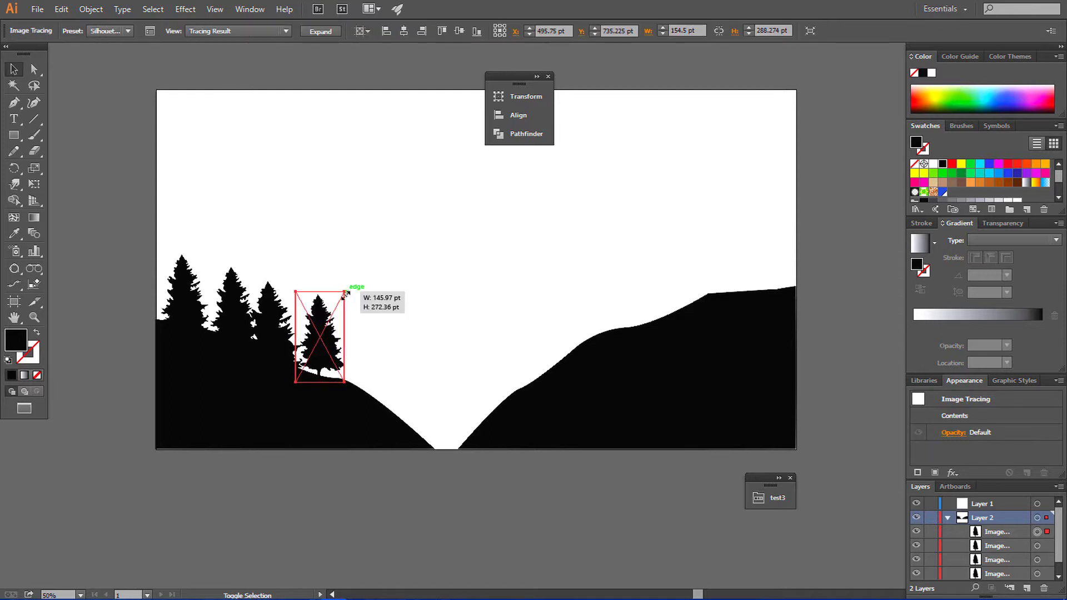
click(433, 310)
drag(328, 347, 377, 388)
click(409, 362)
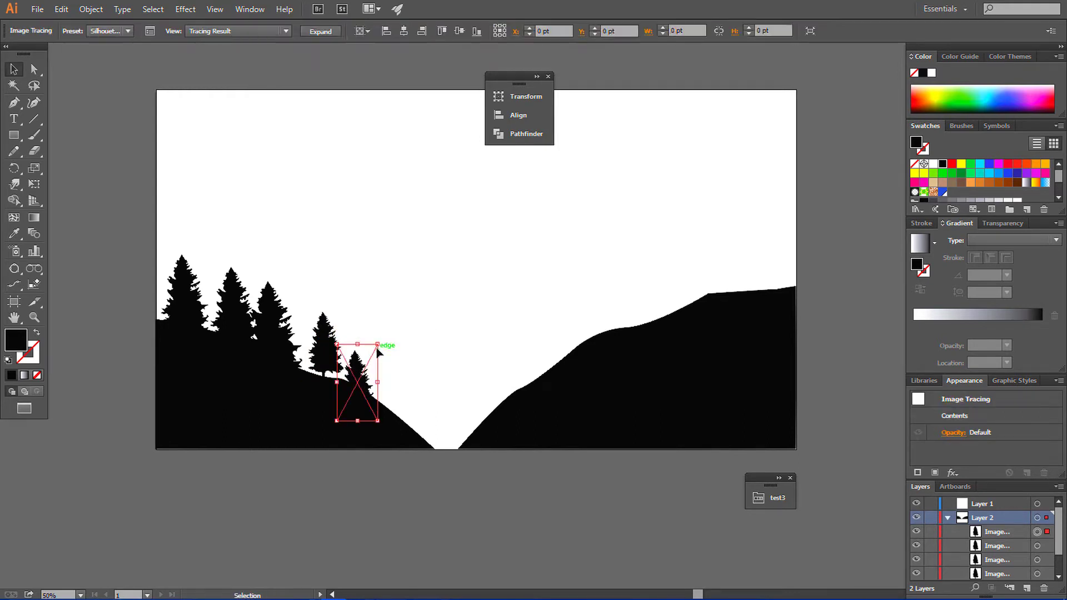
- Enlarge a tree copy and set it down the slope near the valley
drag(378, 344, 409, 285)
mouse_move(393, 358)
mouse_down()
mouse_move(381, 378)
mouse_move(400, 424)
mouse_up()
click(429, 308)
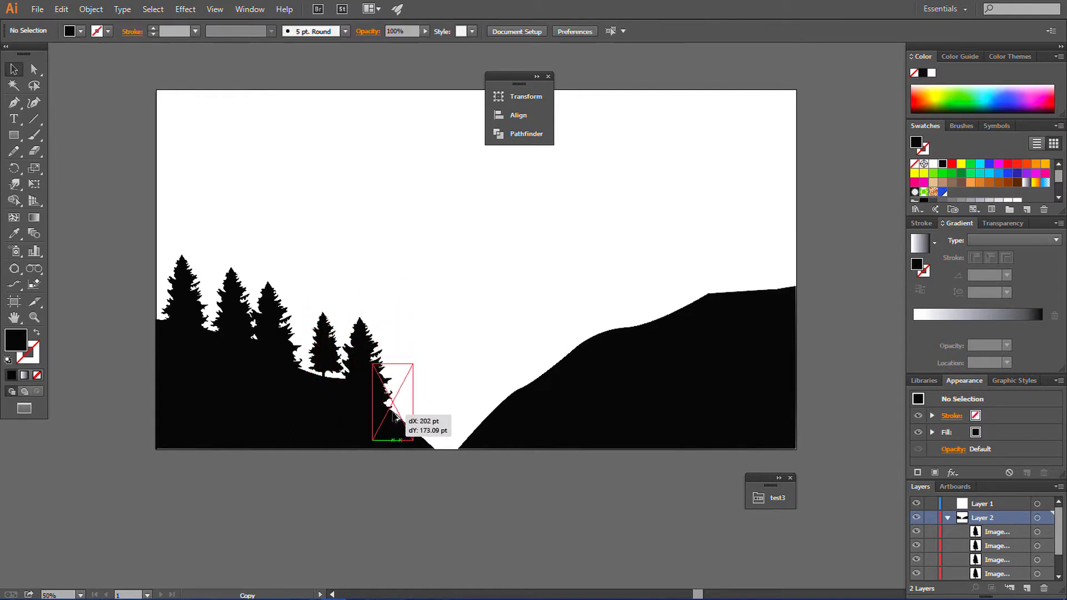
click(455, 311)
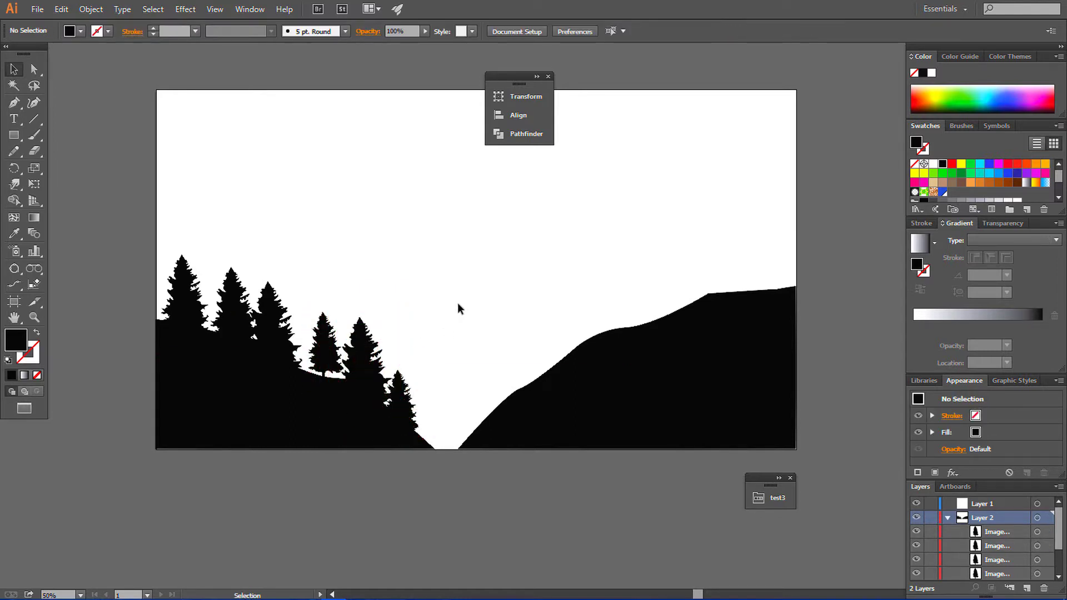
- Place tree copies onto the lower part of the right hill
mouse_move(405, 392)
mouse_down()
mouse_move(503, 385)
mouse_move(616, 277)
mouse_up()
click(648, 273)
drag(551, 364, 525, 386)
click(550, 334)
- Add a smaller copy of the tall tree further right on the slope
drag(550, 333, 605, 308)
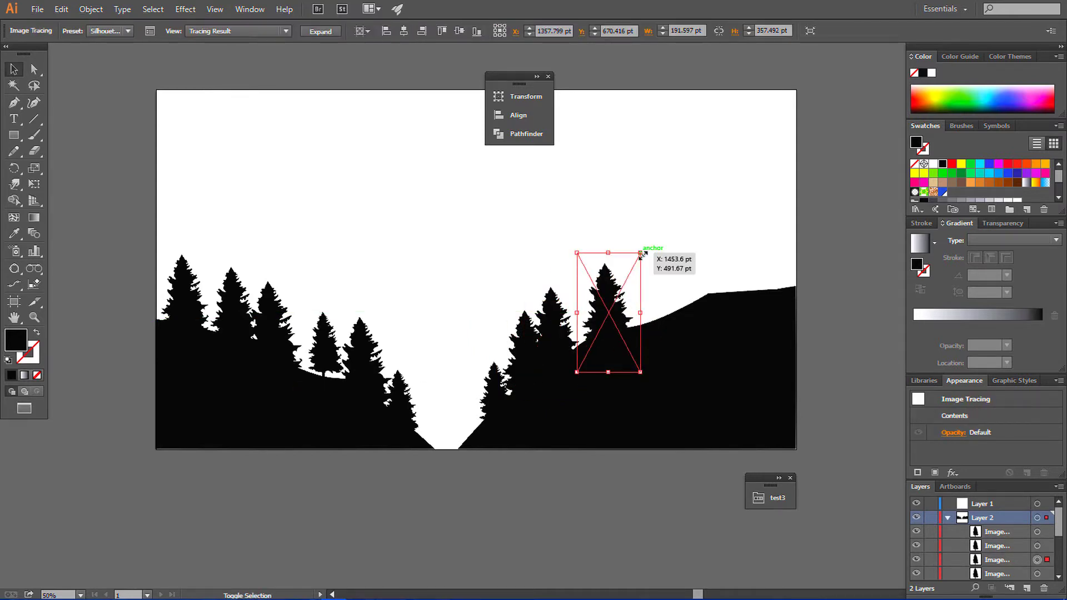
drag(640, 254, 614, 255)
click(648, 258)
mouse_move(590, 322)
mouse_down()
mouse_move(590, 332)
mouse_move(650, 311)
mouse_up()
click(652, 255)
- Enlarge another tree copy and fit it onto the right slope
drag(656, 262, 729, 213)
click(736, 232)
mouse_move(639, 278)
mouse_down()
mouse_move(659, 294)
mouse_move(639, 280)
mouse_move(698, 294)
mouse_move(683, 300)
mouse_move(774, 262)
mouse_up()
click(741, 225)
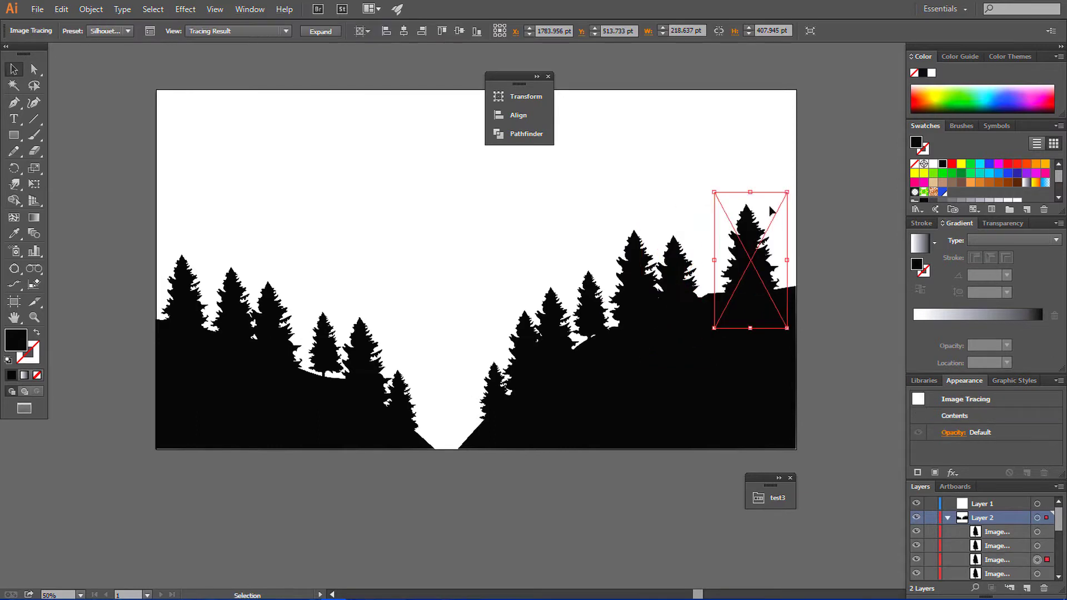
- Add a larger tree higher up and shrink the one nearest the right edge
drag(788, 197, 800, 178)
drag(735, 279, 715, 309)
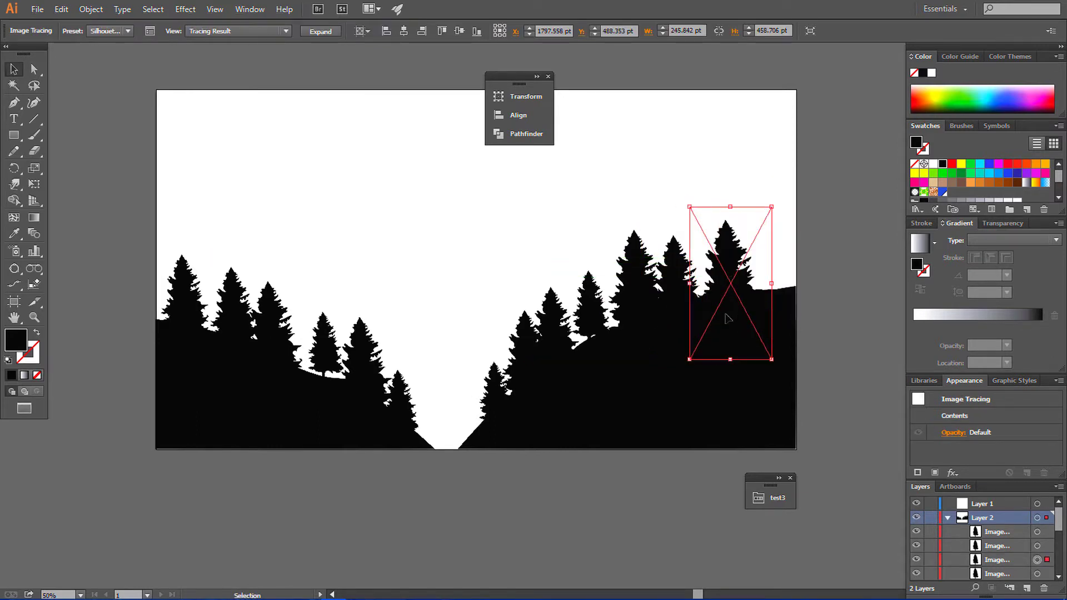
key(ctrl+shift+a)
click(754, 298)
drag(774, 207, 767, 237)
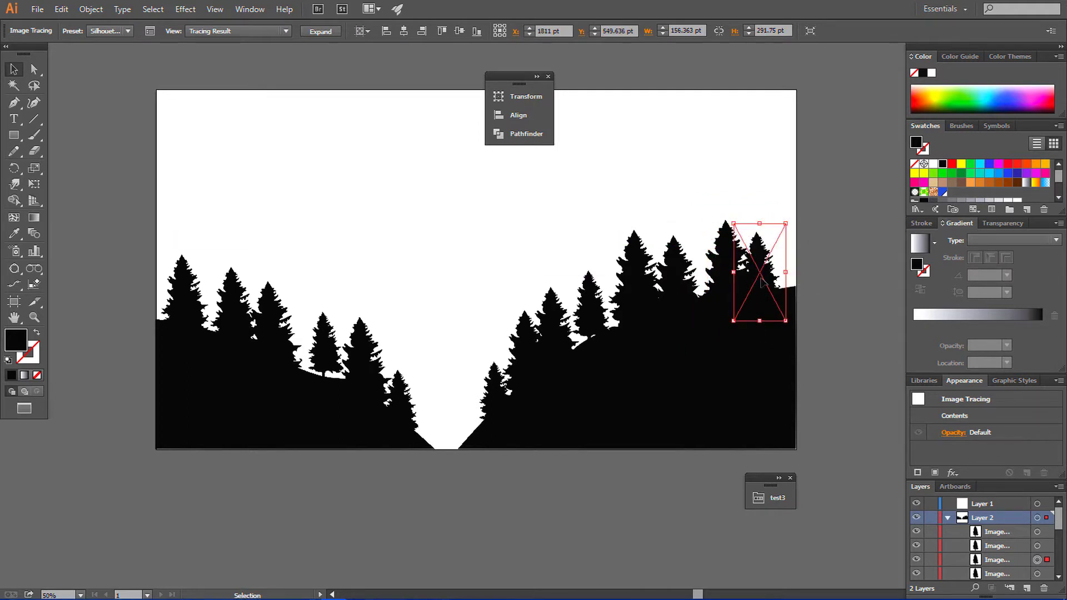
mouse_move(760, 278)
mouse_down()
mouse_move(791, 211)
mouse_move(804, 238)
mouse_move(766, 263)
mouse_up()
click(805, 266)
click(842, 243)
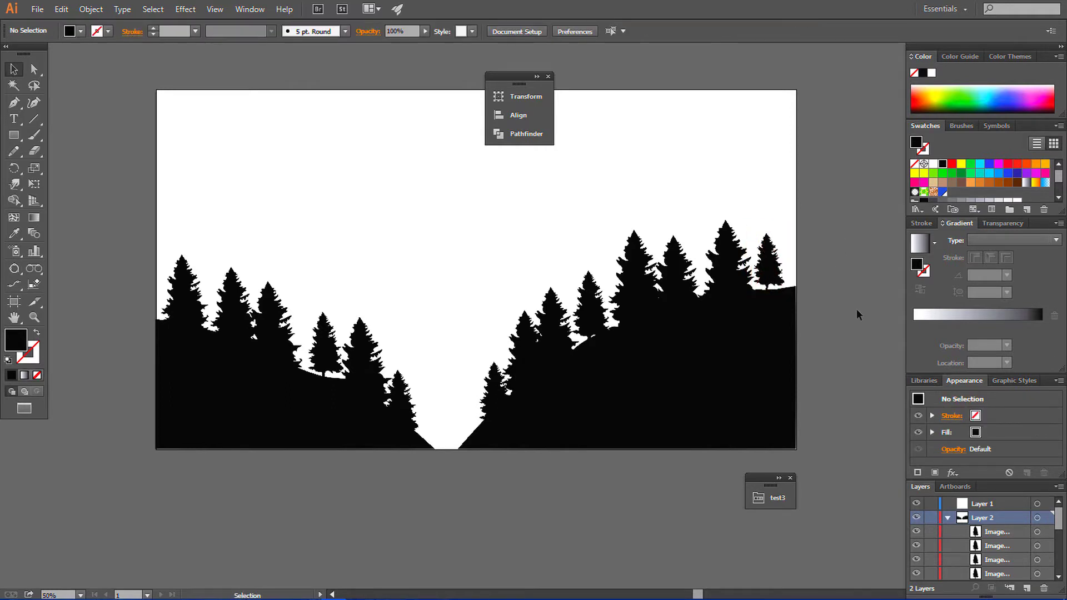
- Select all artwork, undoing an accidental tree move along the way
key(ctrl+a)
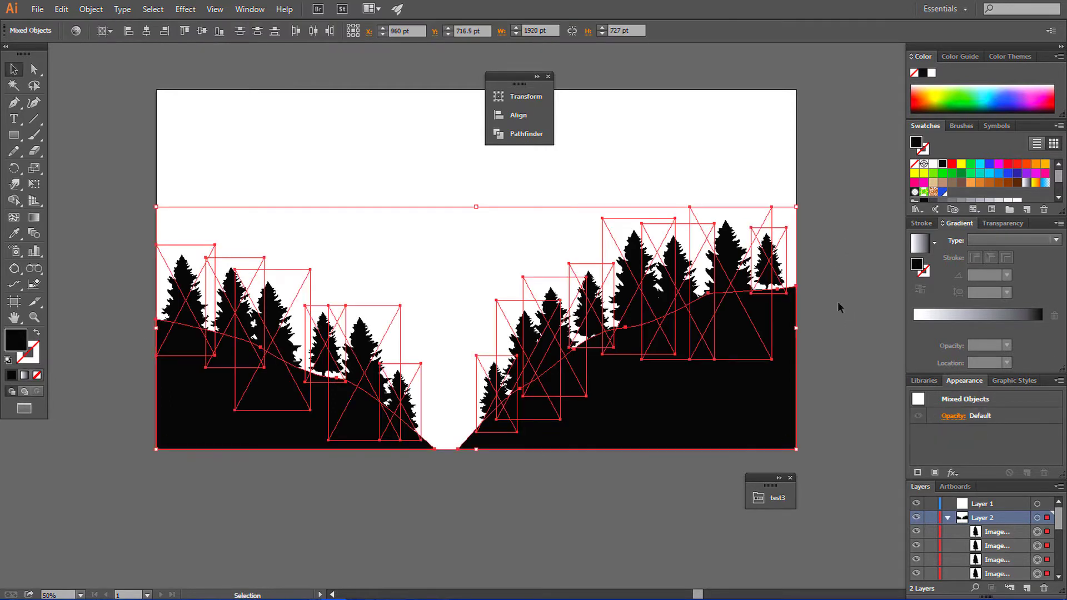
click(92, 10)
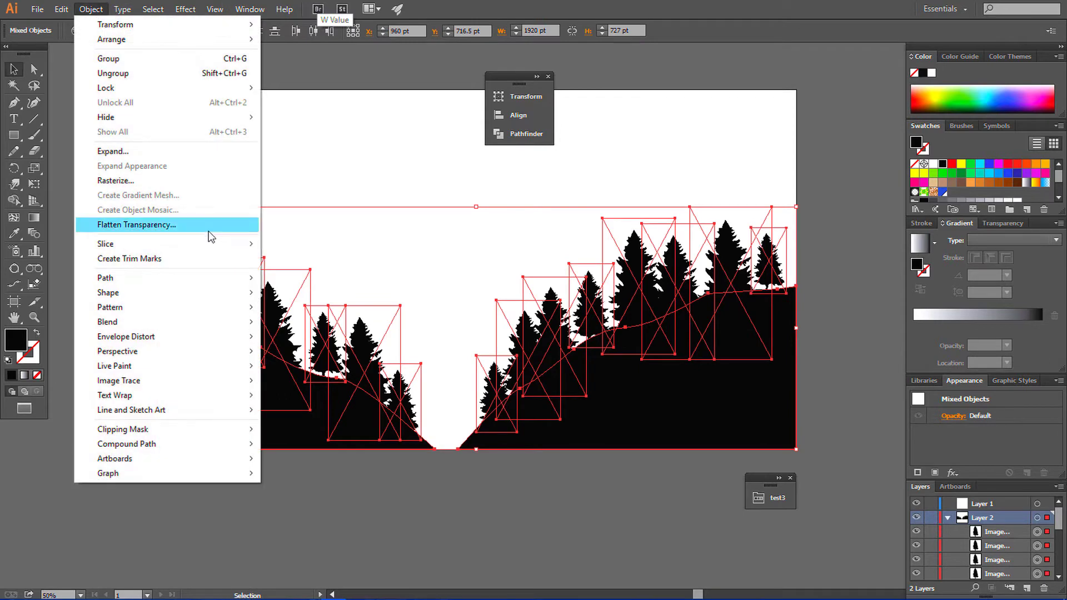
click(335, 381)
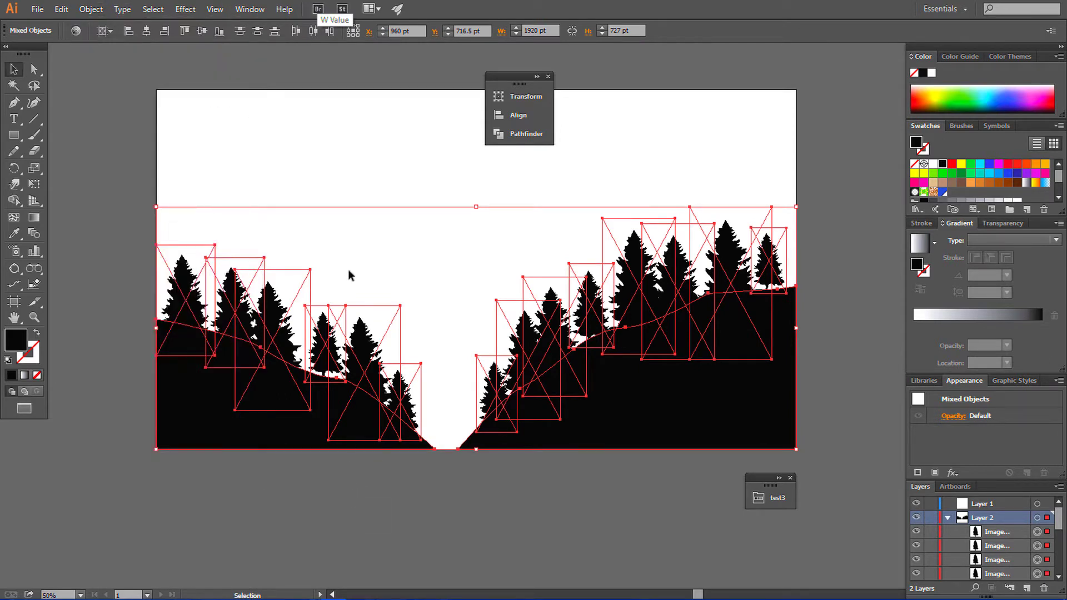
click(445, 478)
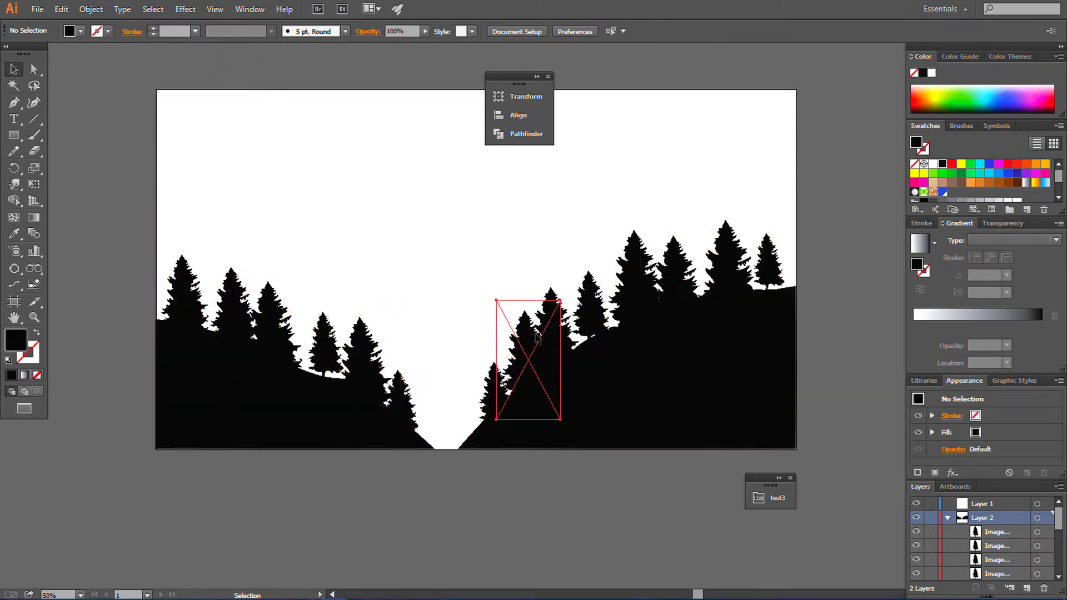
drag(537, 338, 440, 275)
key(ctrl+z)
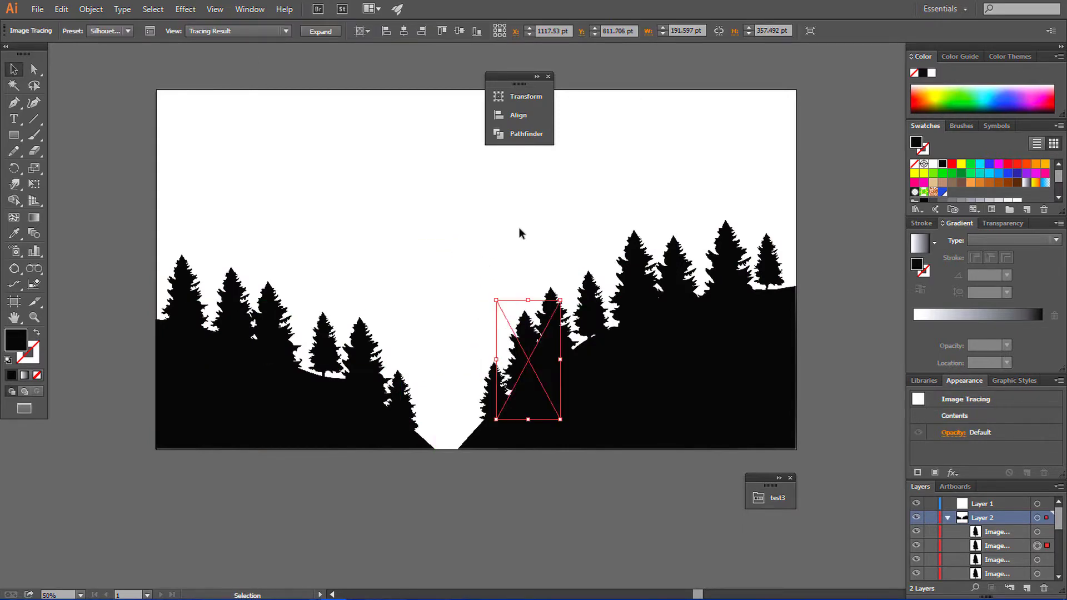
- Expand all traced trees into paths via Object > Expand, then select everything
key(ctrl+a)
click(81, 16)
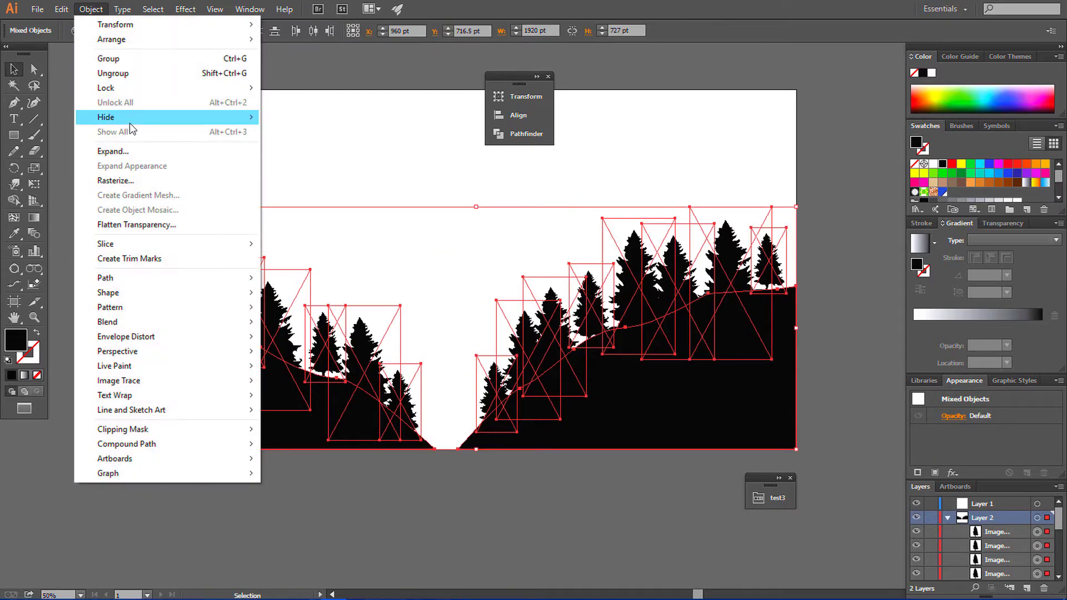
click(110, 157)
click(567, 395)
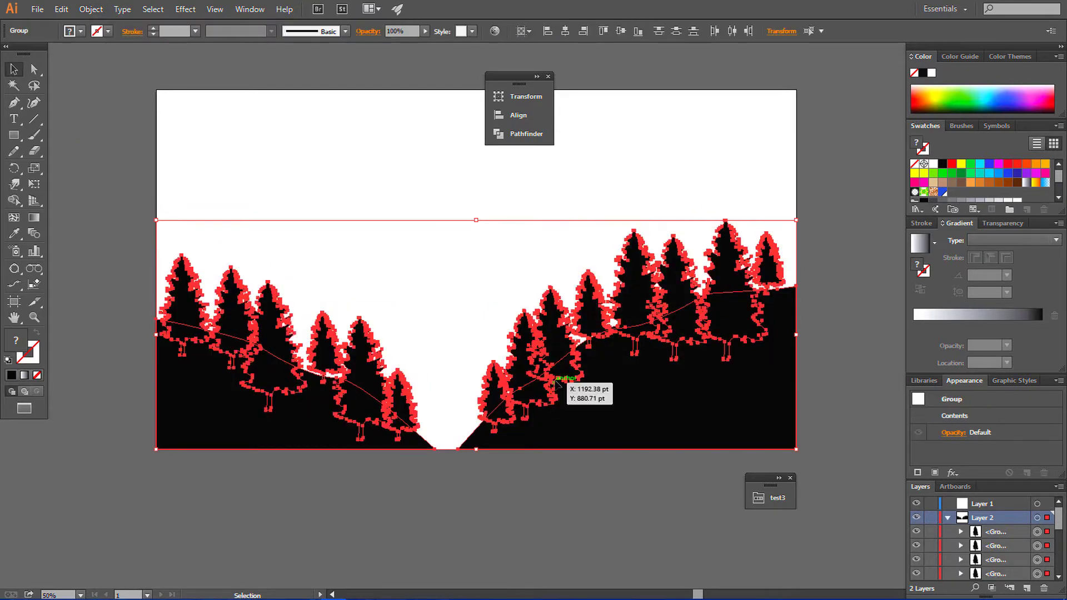
click(90, 9)
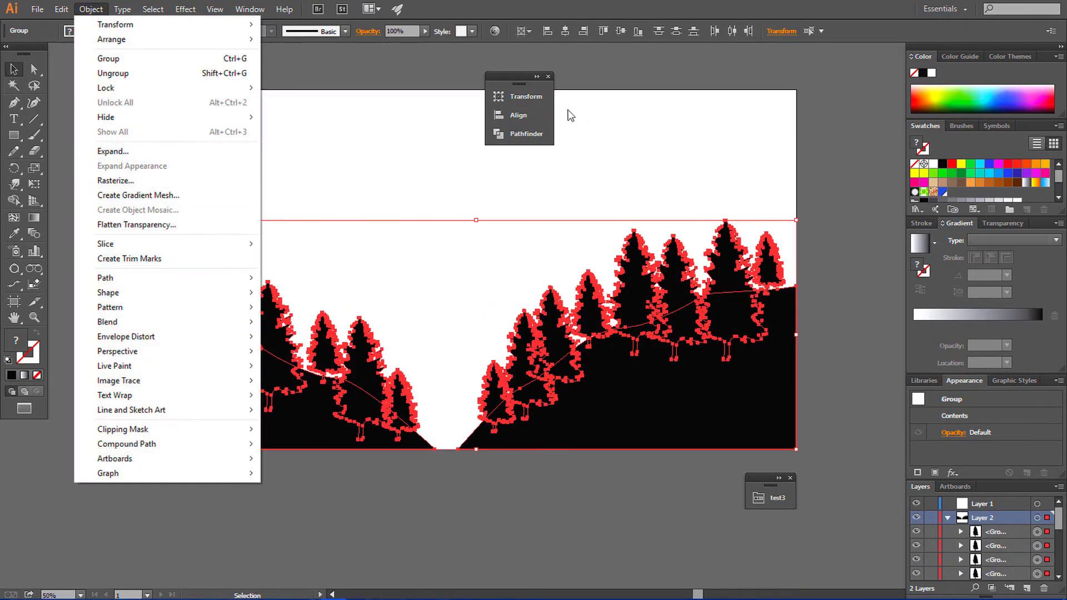
click(625, 67)
key(ctrl+a)
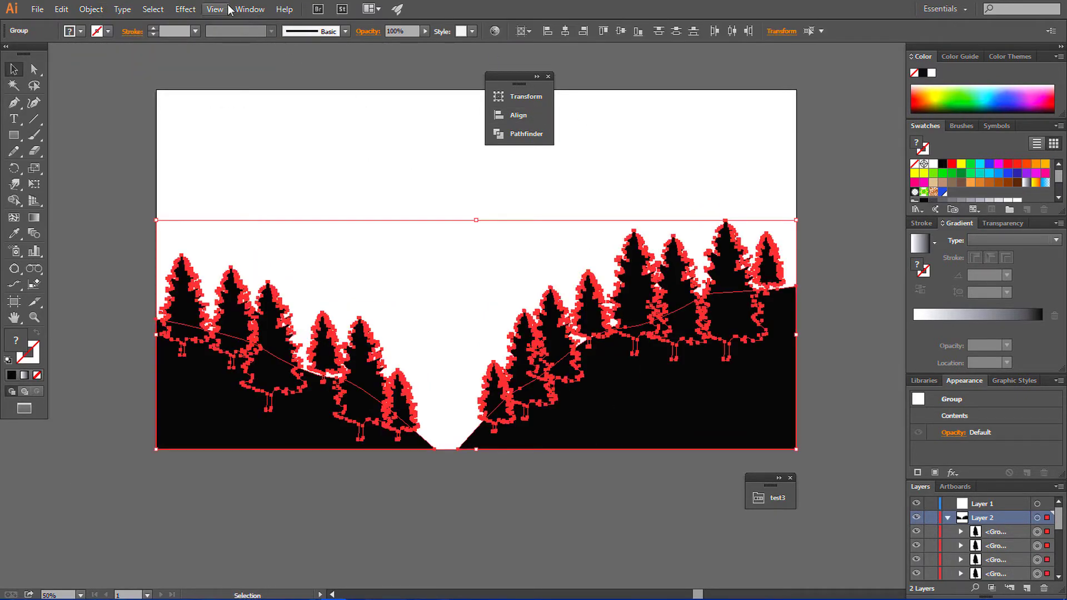
- Unite all trees and both hills with Pathfinder, then reselect the merged group
click(526, 134)
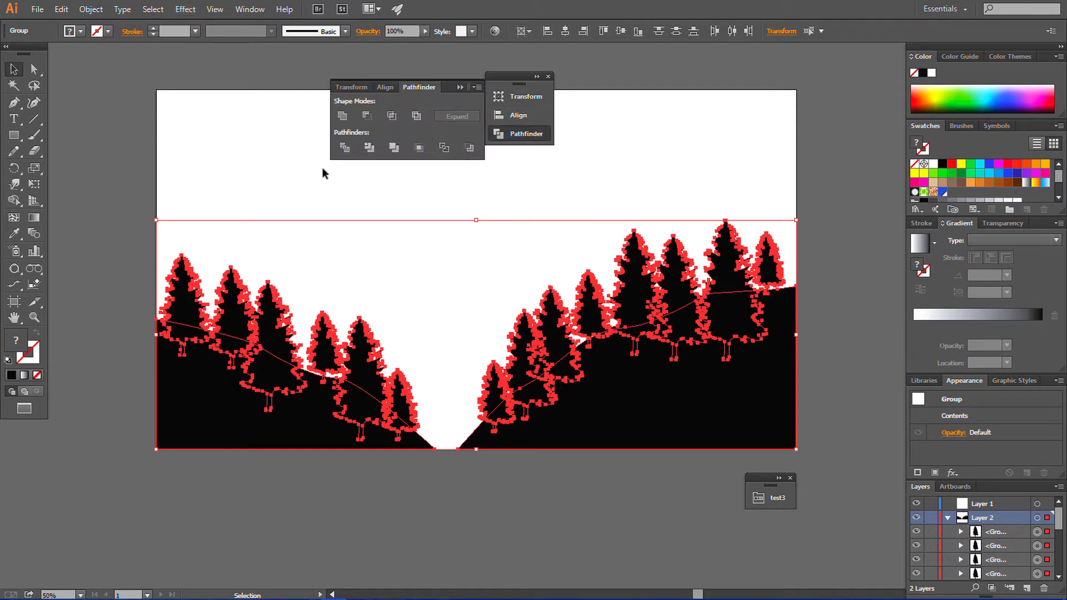
click(342, 116)
click(524, 509)
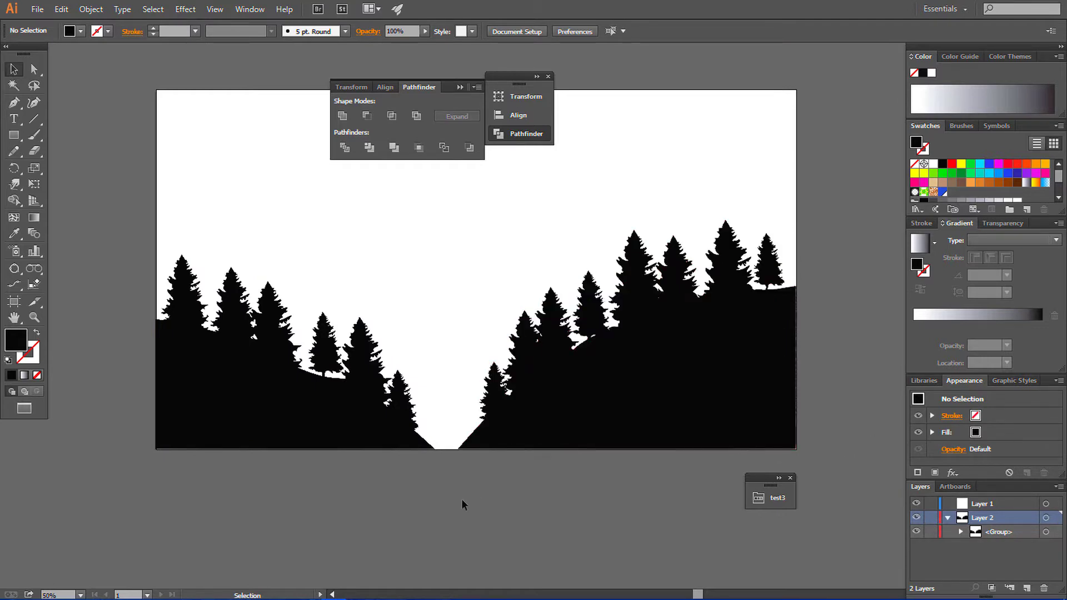
click(217, 361)
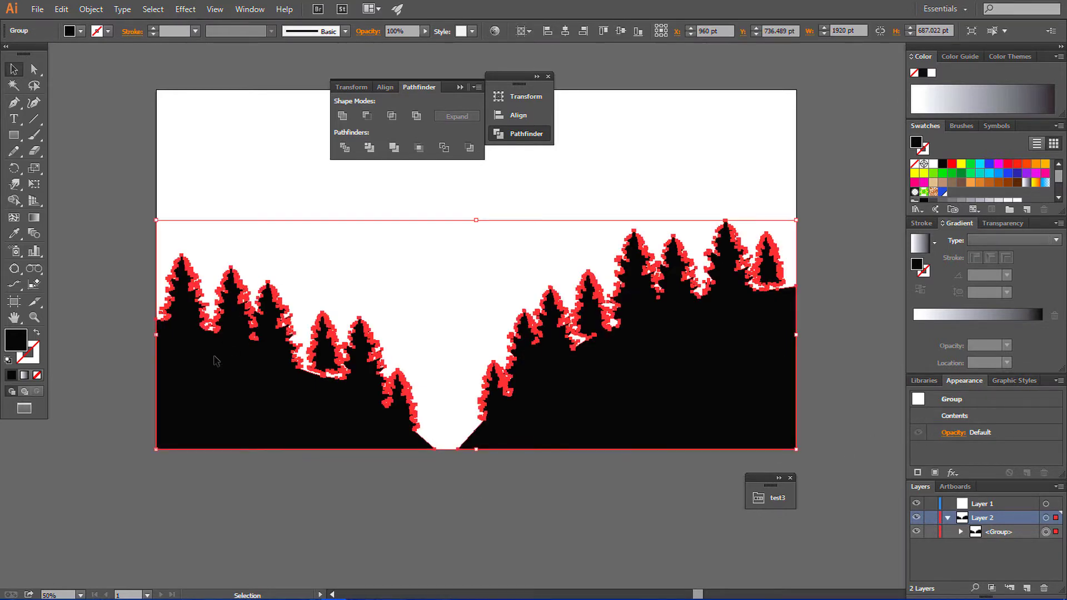
- Give the forest a linear gradient running from dark navy to blue
click(920, 243)
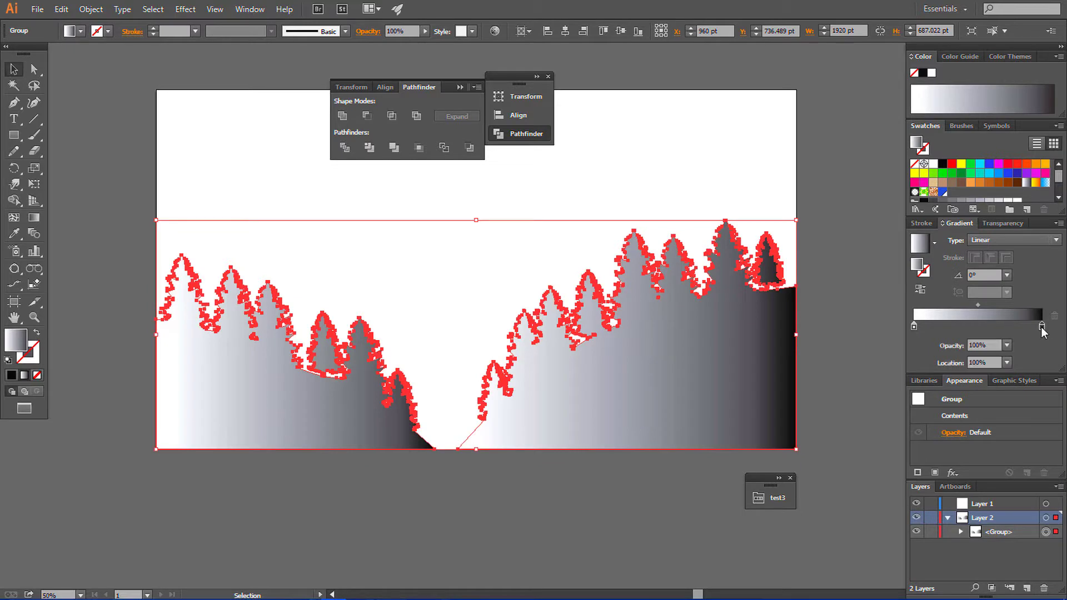
scroll(986, 171, down, 3)
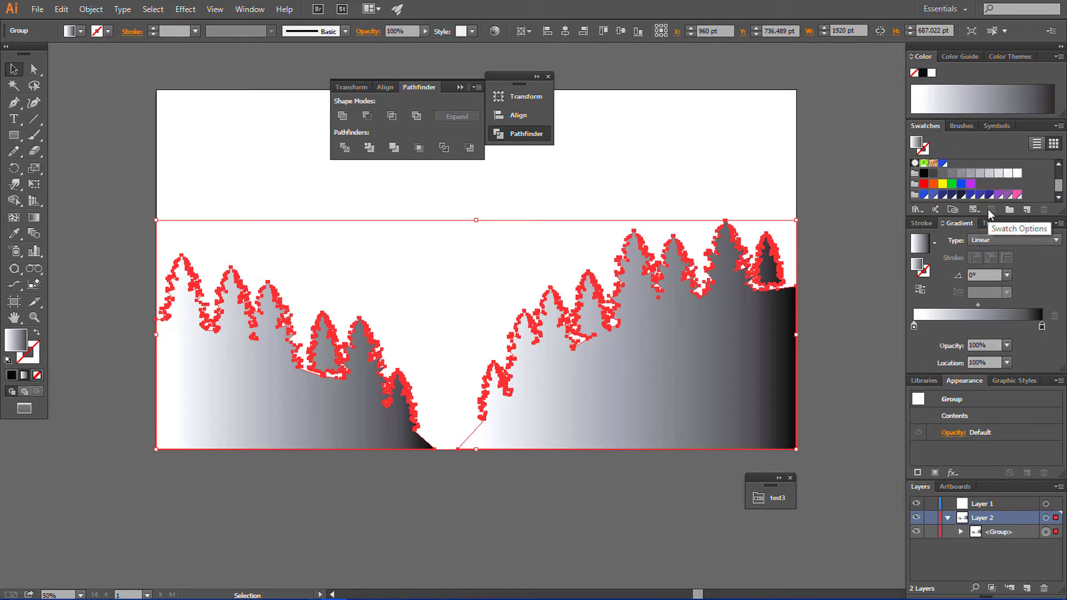
drag(962, 195, 1041, 326)
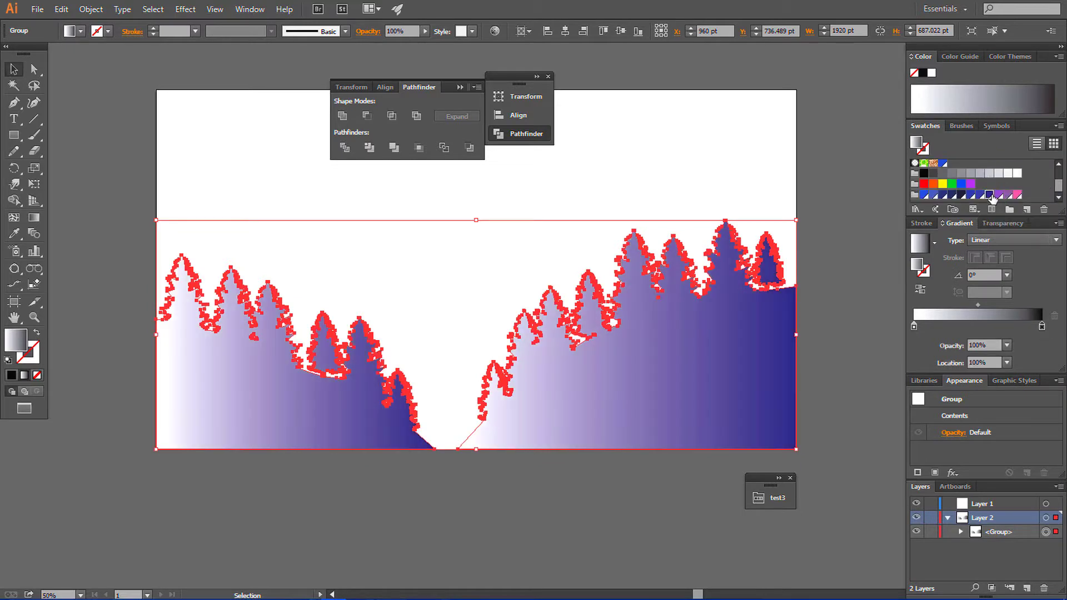
click(914, 328)
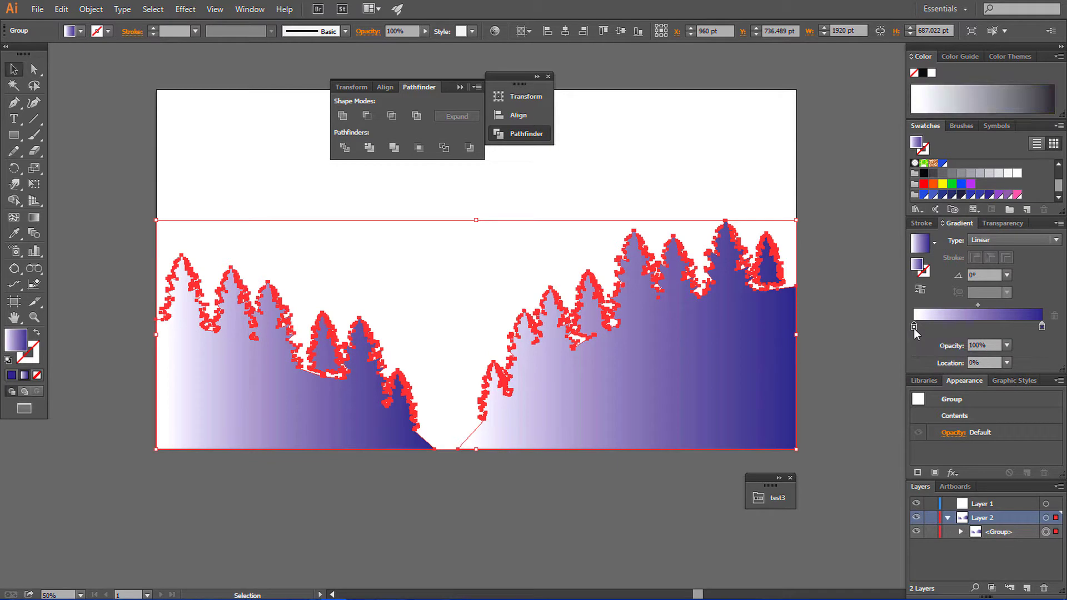
click(961, 196)
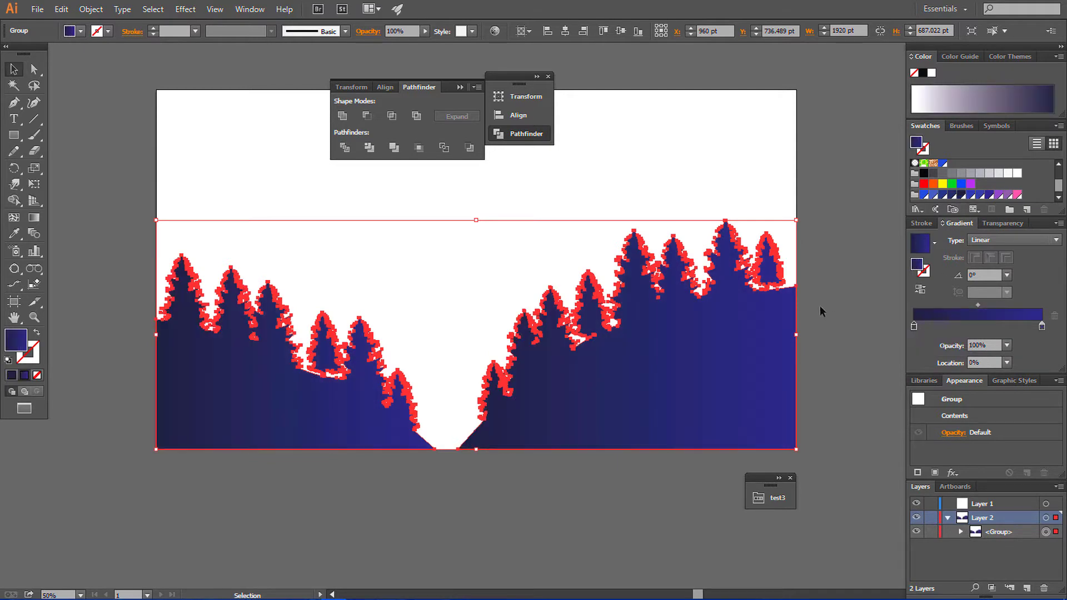
- Drag the gradient vertically so it runs dark at the treetops to blue below
click(33, 218)
drag(439, 238, 439, 500)
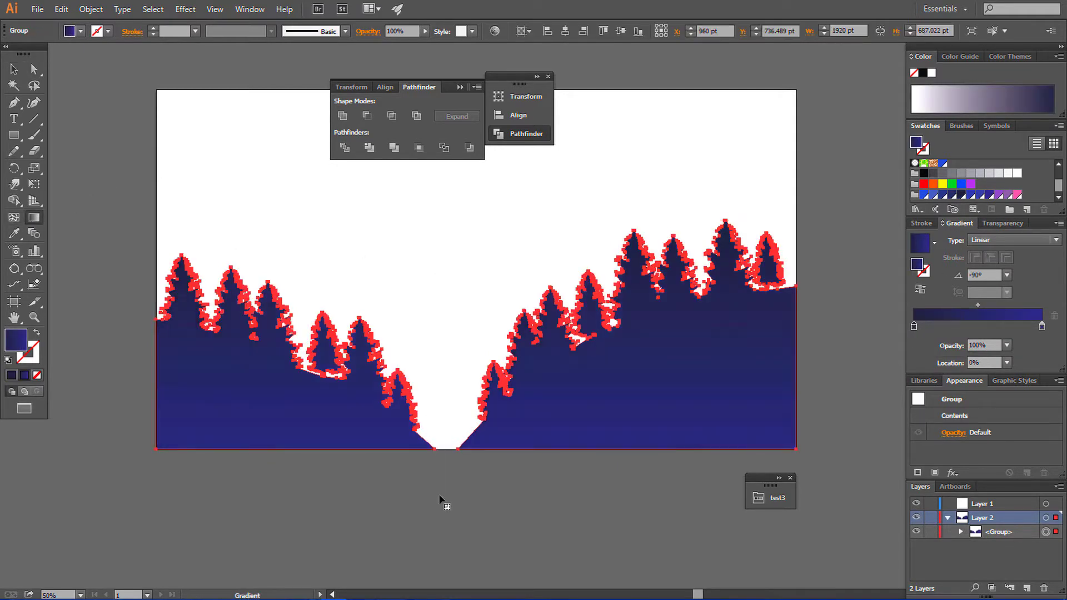
key(v)
click(540, 506)
click(614, 409)
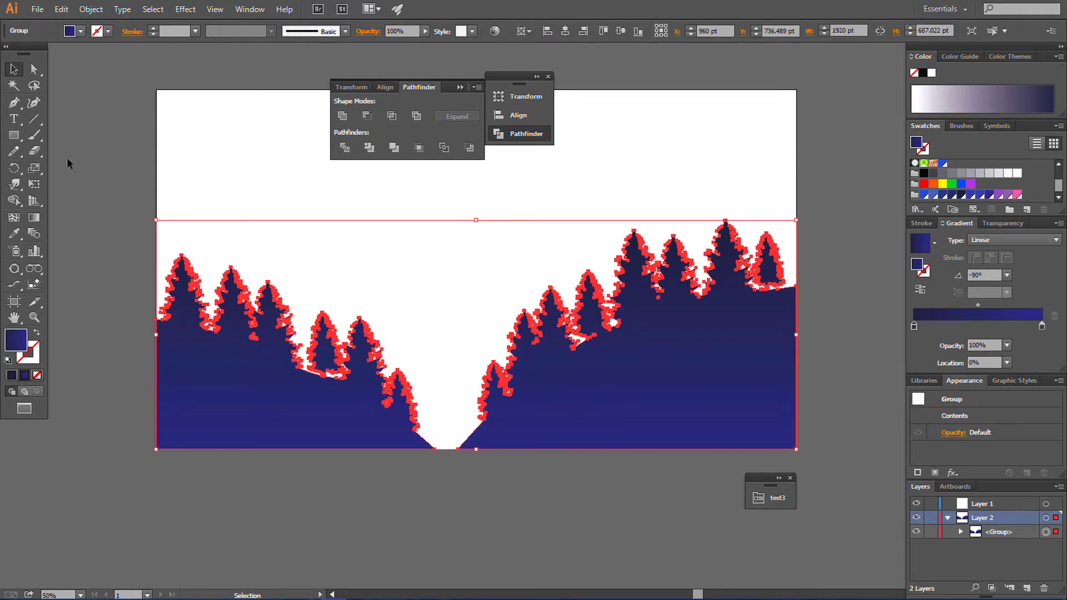
click(34, 217)
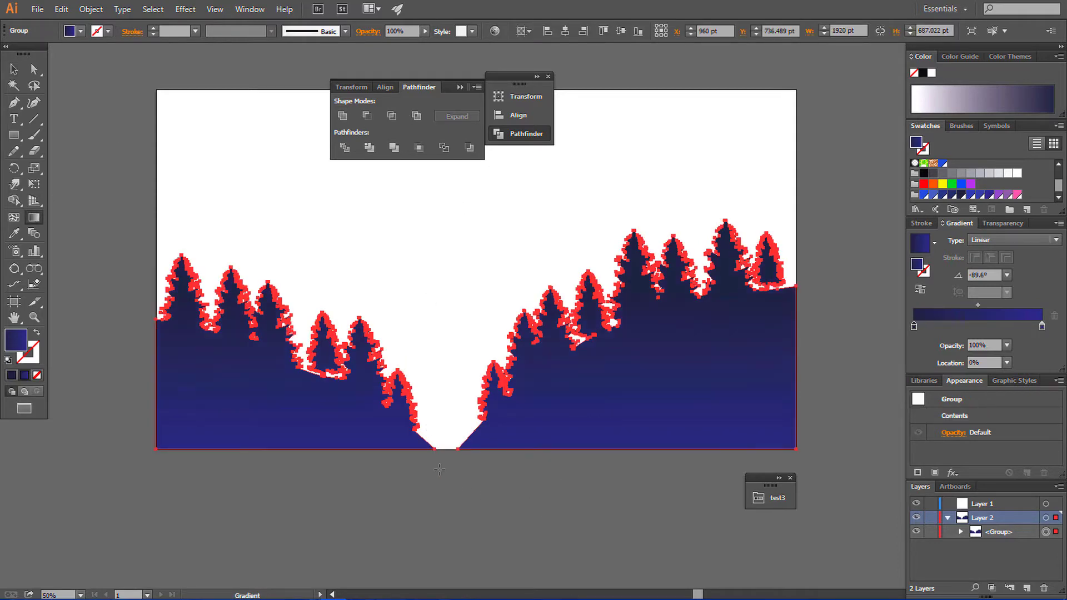
- Ungroup the forest into separate shapes and zoom in
key(v)
key(ctrl+shift+g)
key(ctrl+shift+a)
key(ctrl+equal)
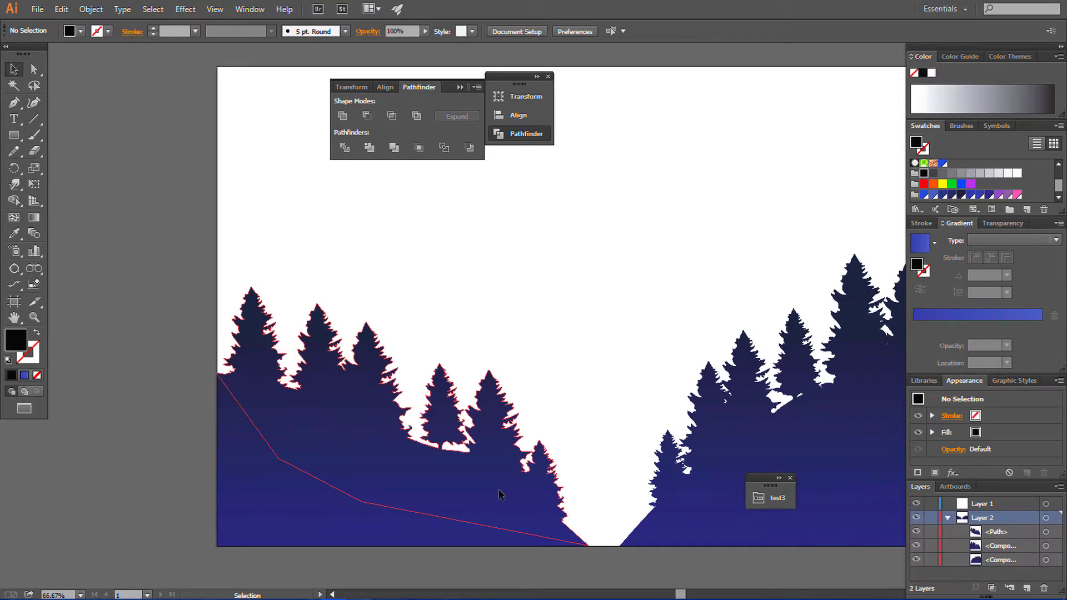
- Begin a stray Pen path at the artboard's left edge
click(14, 102)
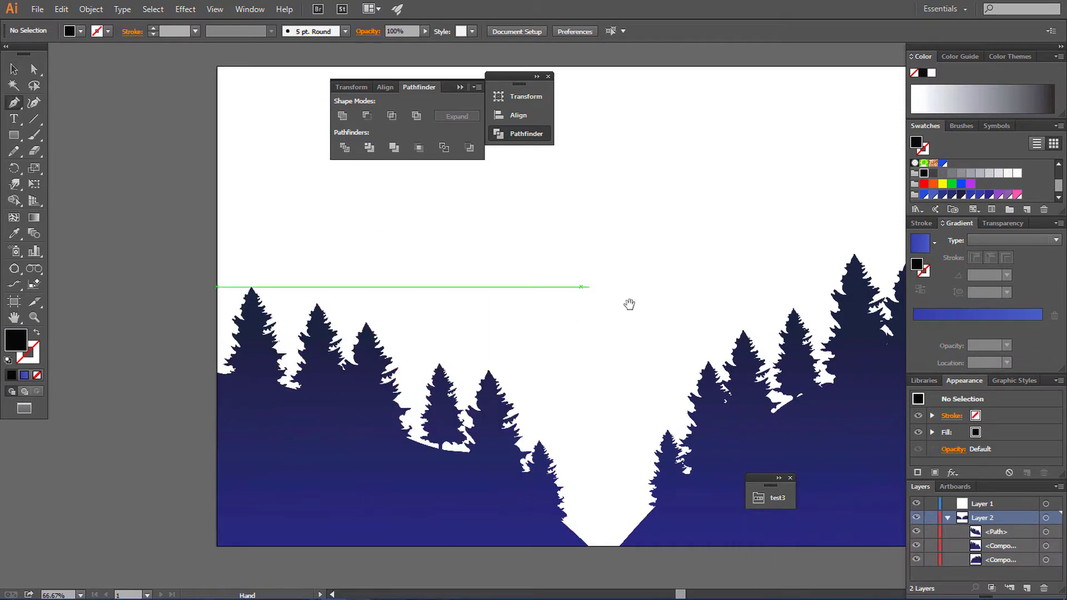
drag(629, 304, 557, 238)
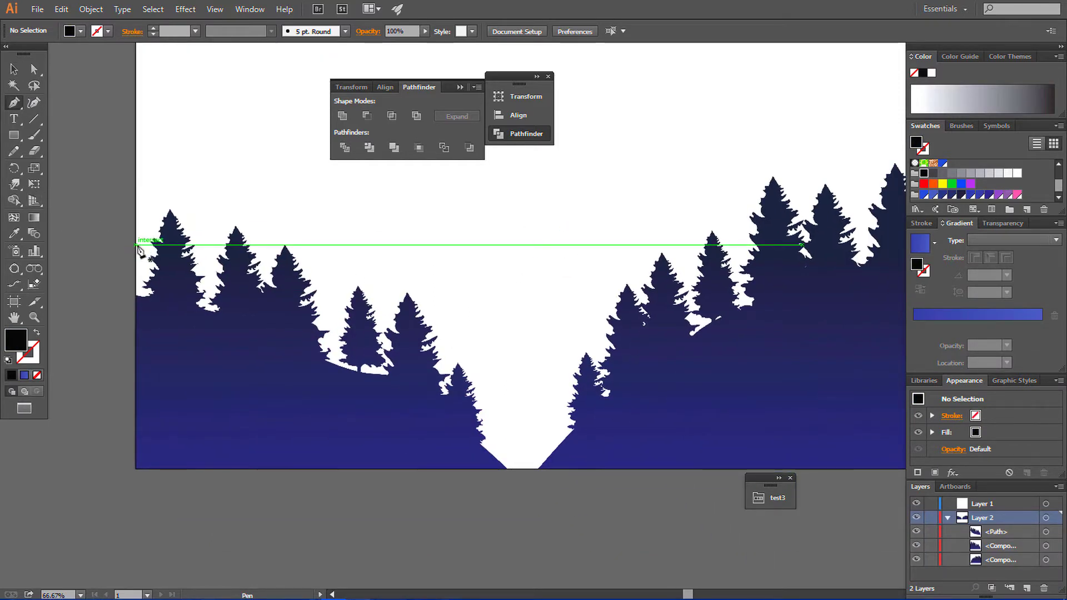
click(136, 293)
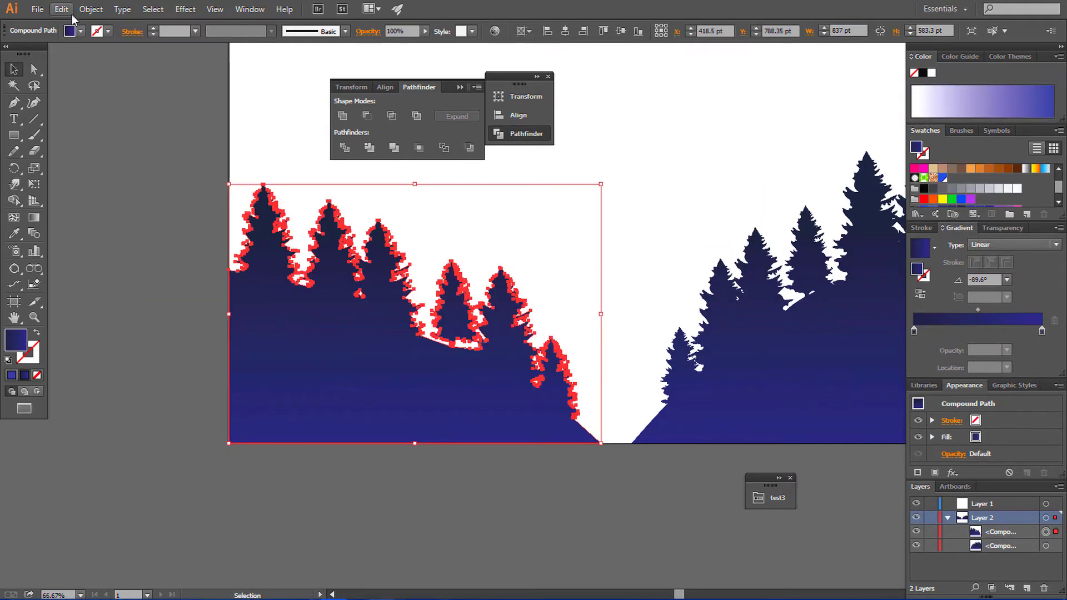
- Copy the left forested hill and Paste in Front to duplicate it in place
click(89, 10)
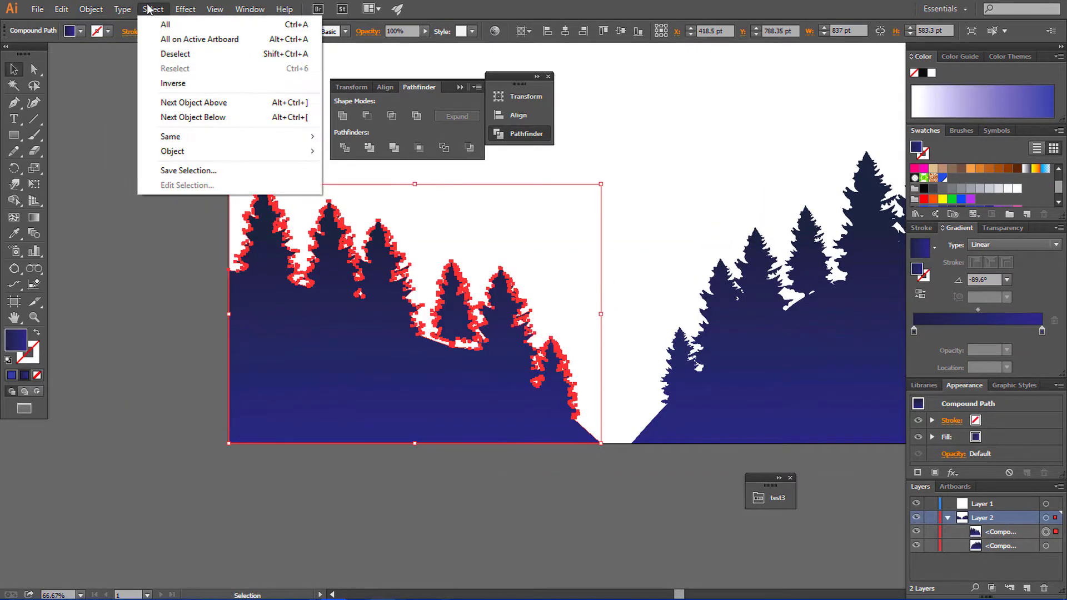
click(95, 73)
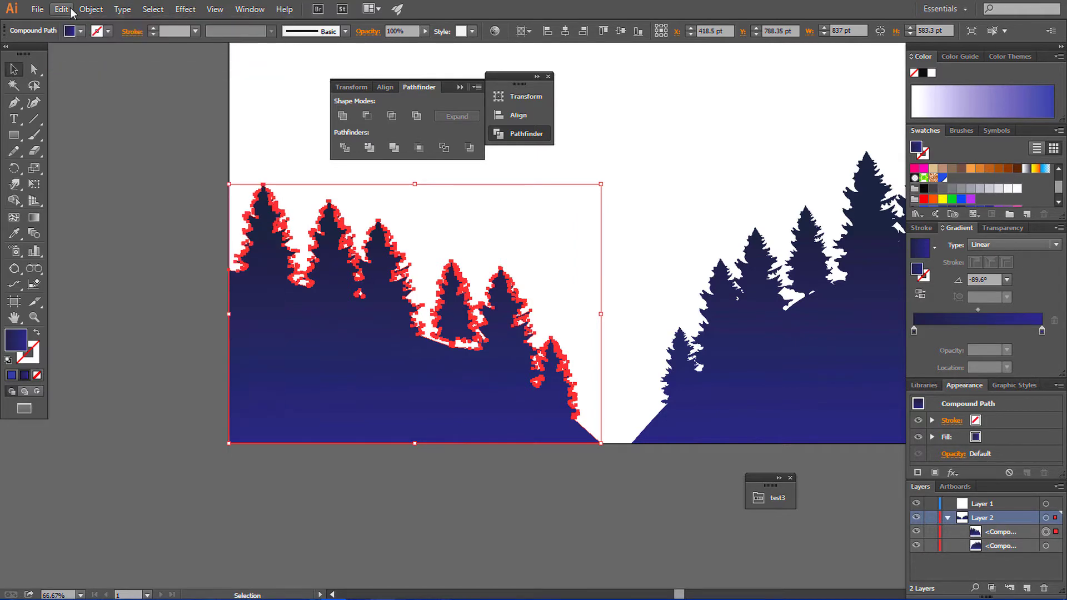
click(63, 9)
click(105, 103)
click(162, 171)
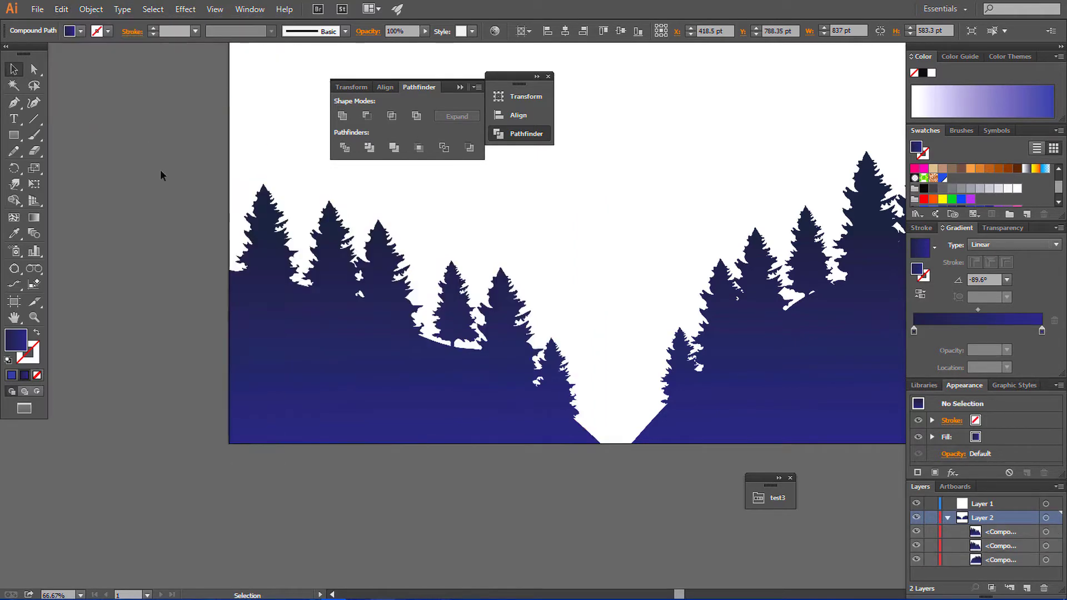
- Trace the left hill's curved top with Pen anchors along the tree line
click(14, 102)
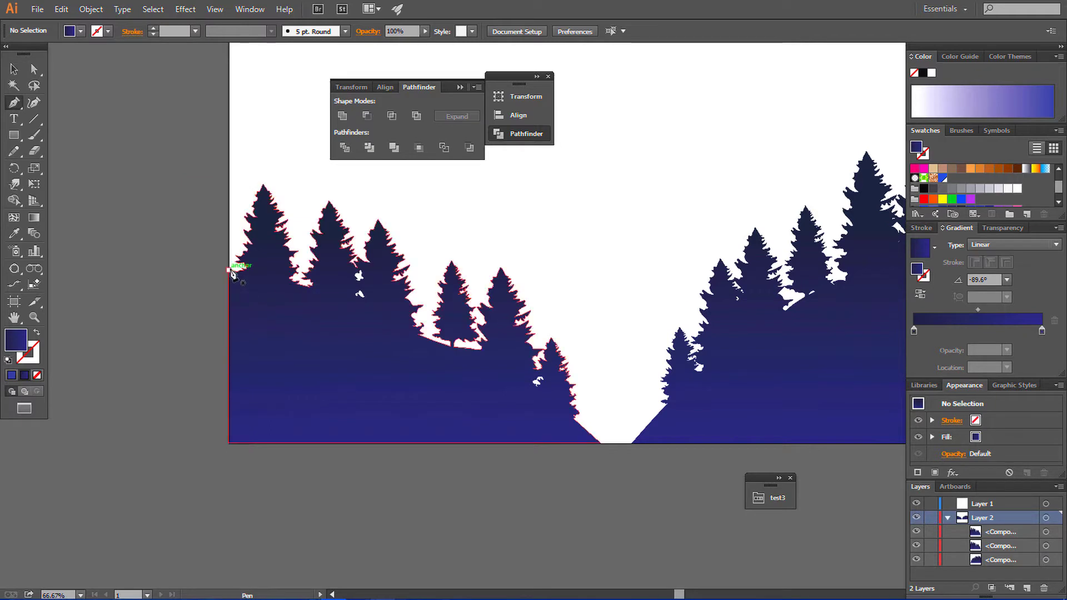
click(230, 271)
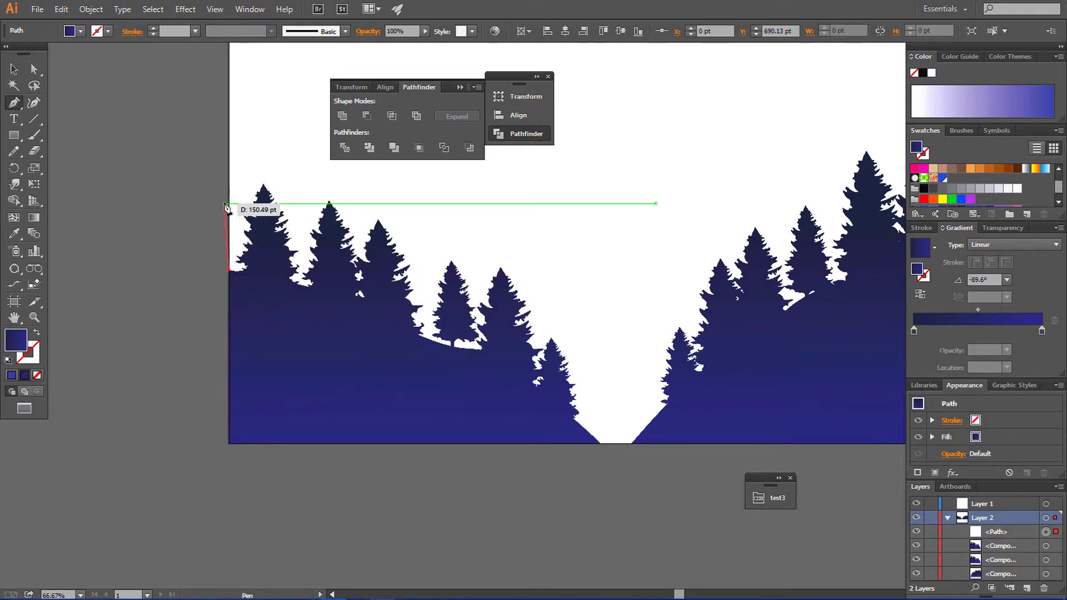
click(228, 200)
click(284, 203)
click(396, 241)
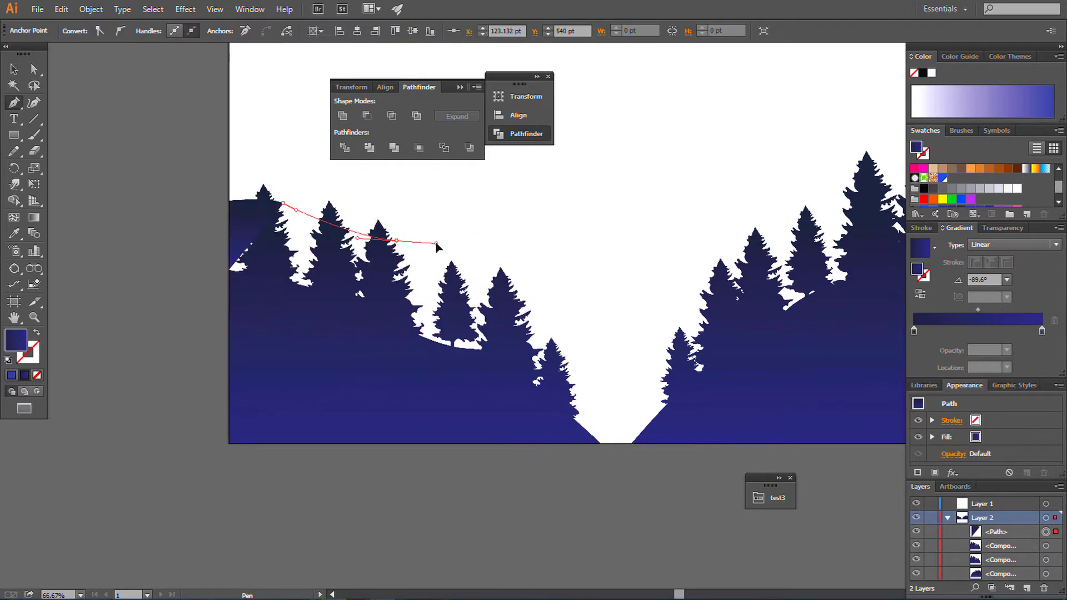
click(484, 275)
click(573, 302)
click(585, 342)
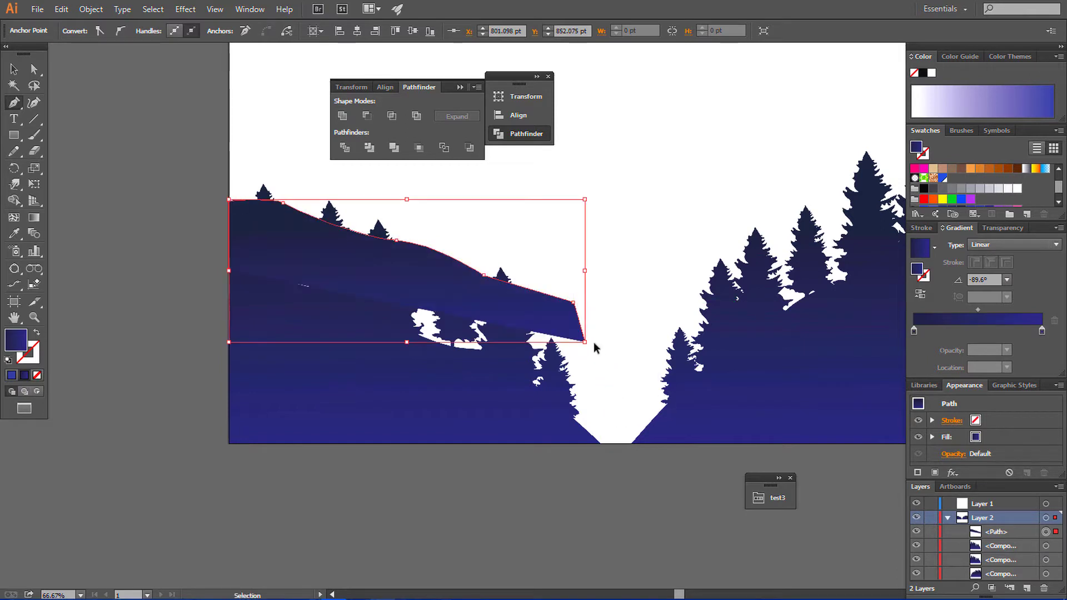
key(ctrl+z)
key(ctrl+z)
- Continue the outline down to the gully and back along the bottom, closing the path
click(569, 334)
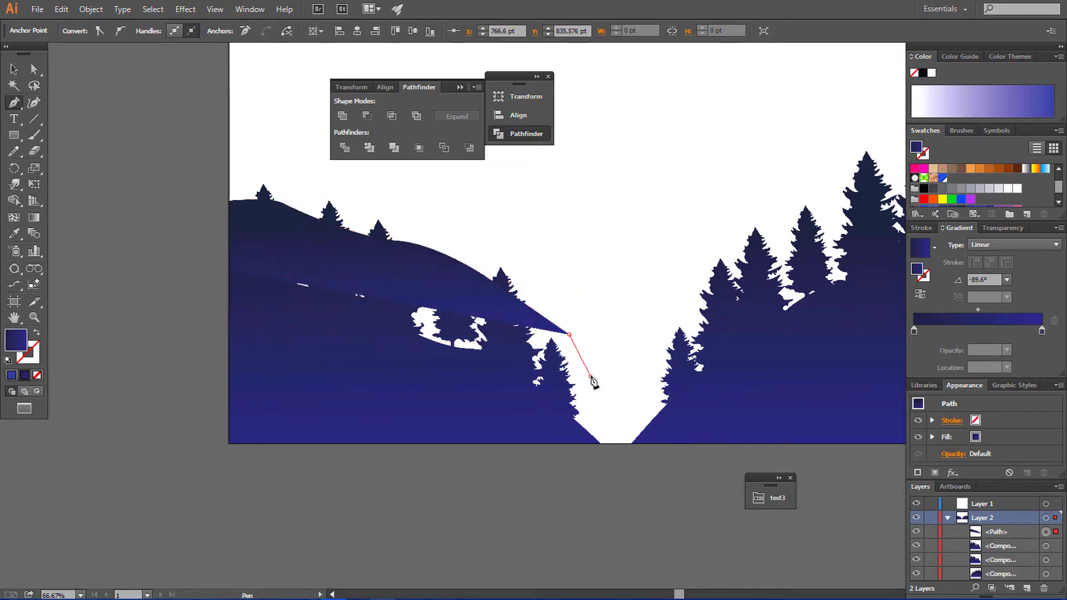
click(590, 376)
click(600, 443)
click(392, 396)
click(266, 361)
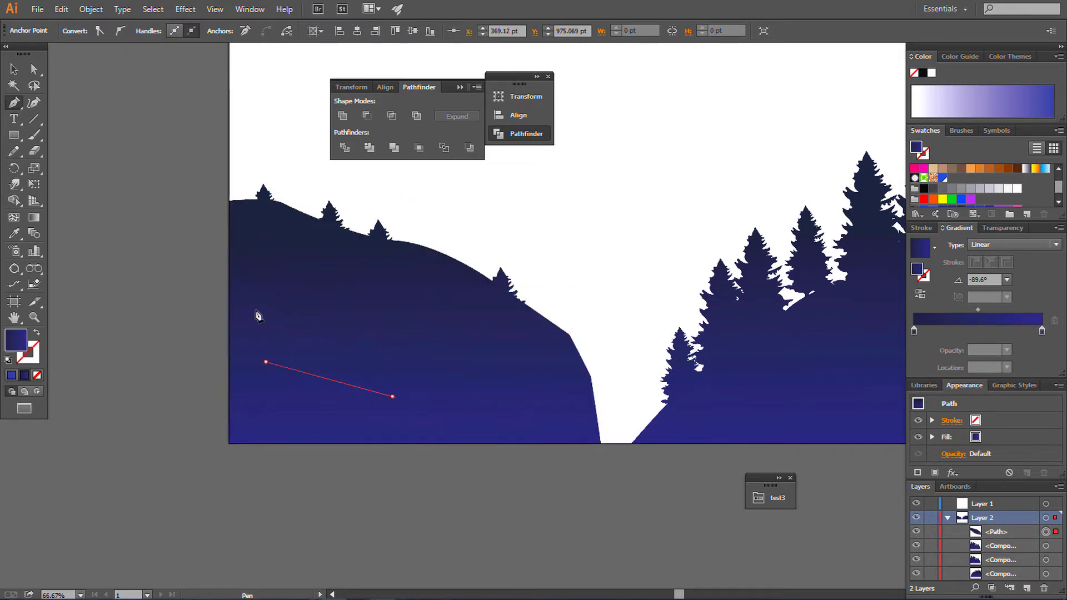
click(230, 270)
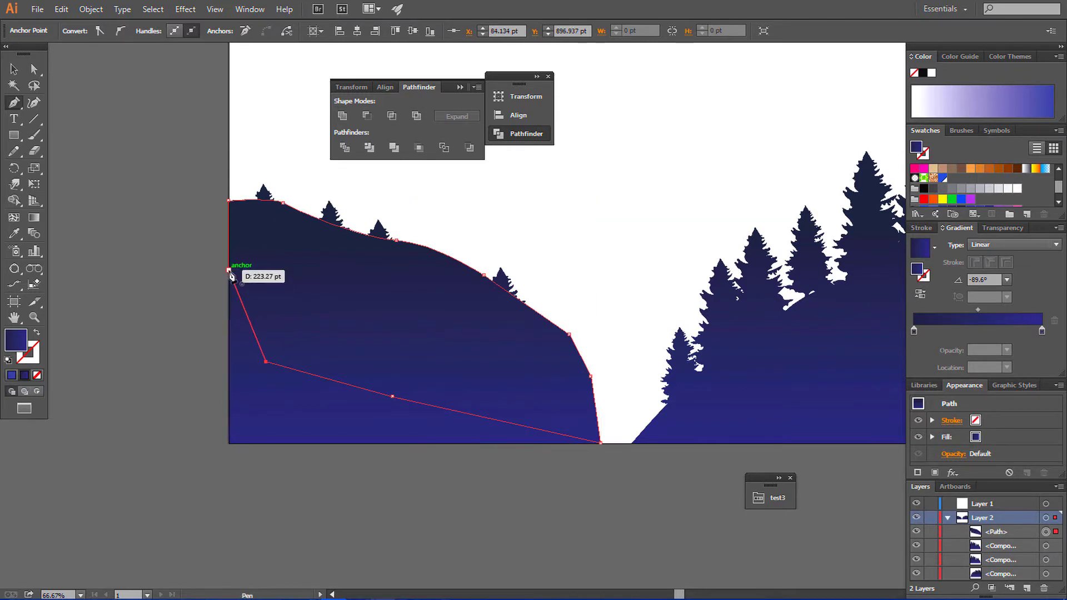
- Select the new hill together with the overlapping tree shape
key(v)
click(633, 229)
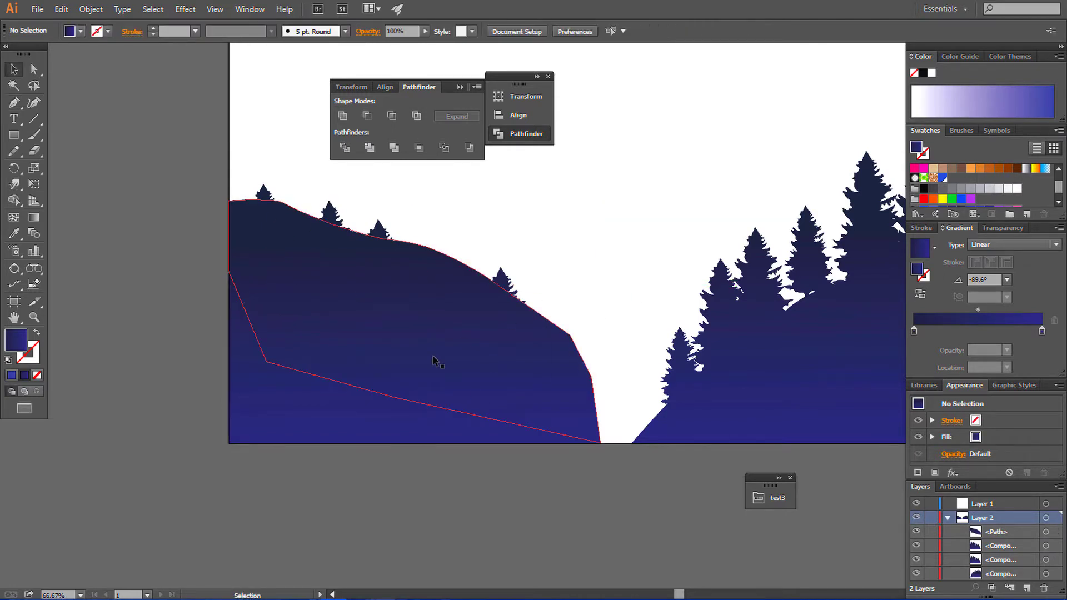
drag(389, 461, 309, 419)
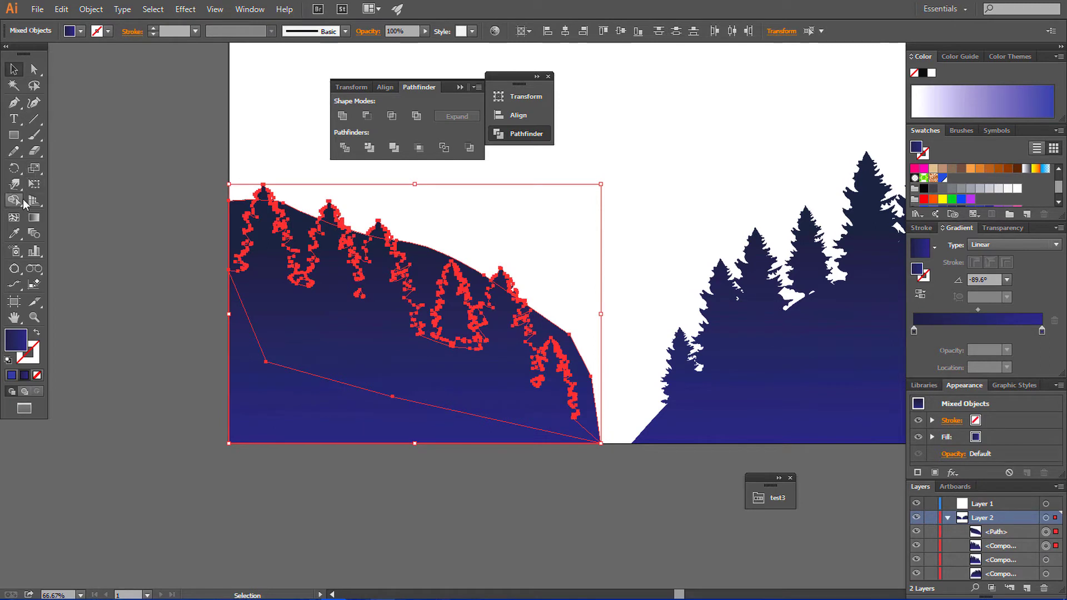
- Merge the overlapping hill regions into one shape with Shape Builder
click(23, 200)
drag(380, 326, 291, 394)
key(v)
click(643, 332)
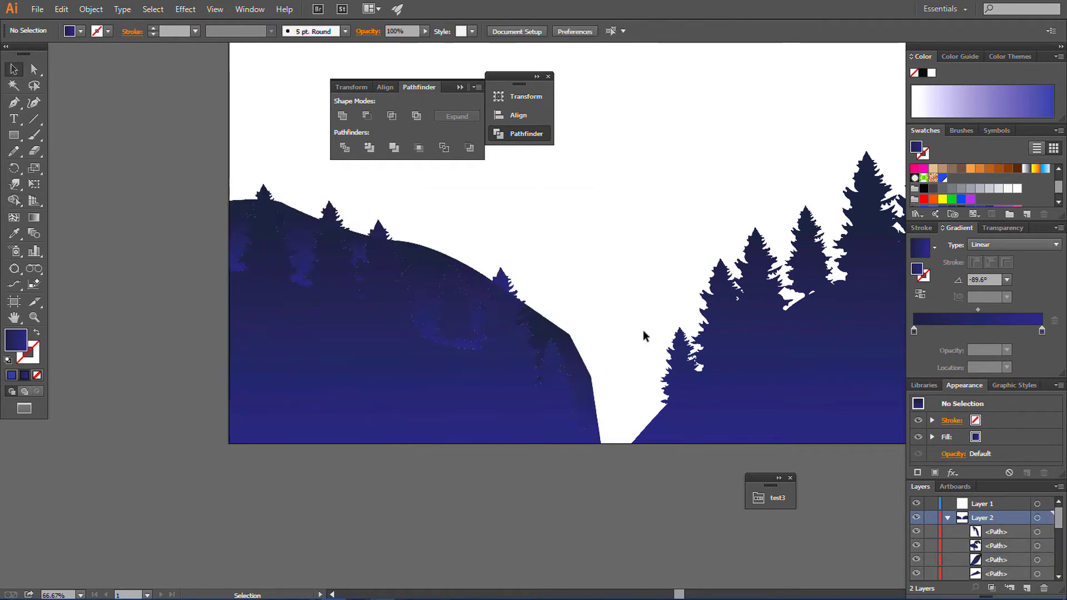
- Select all the left hill's tree pieces and group them
click(439, 263)
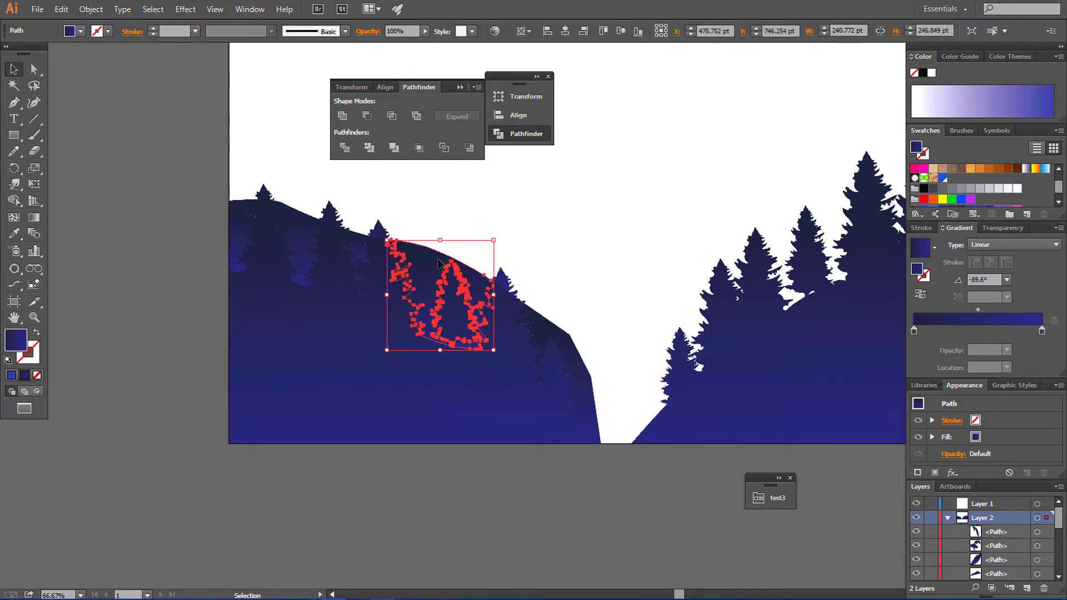
key(ctrl+z)
key(ctrl+shift+z)
shift+click(562, 336)
shift+click(349, 236)
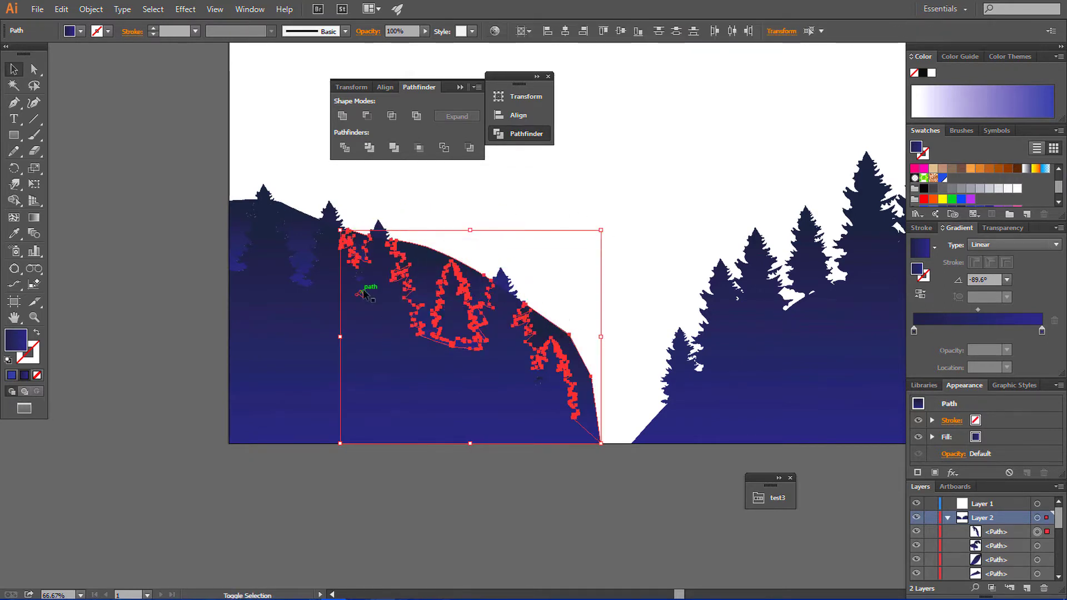
shift+click(253, 218)
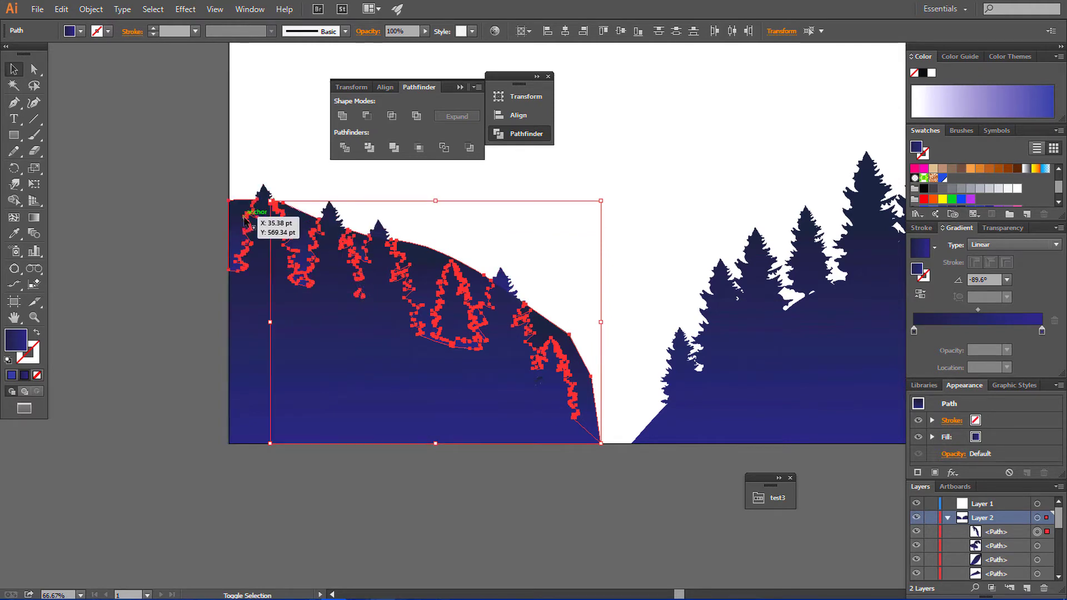
shift+click(239, 258)
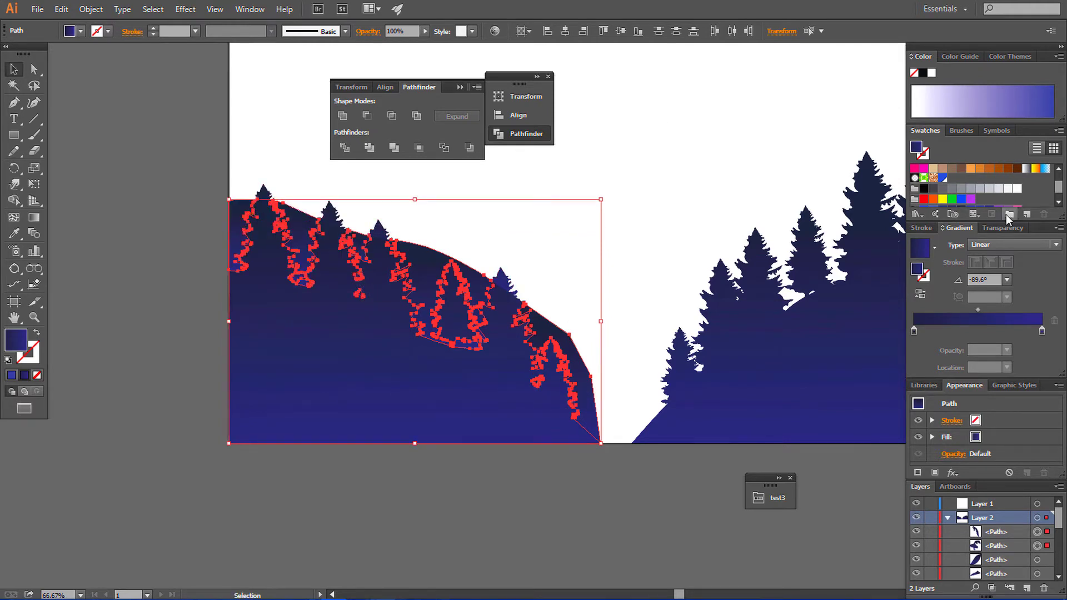
key(ctrl+g)
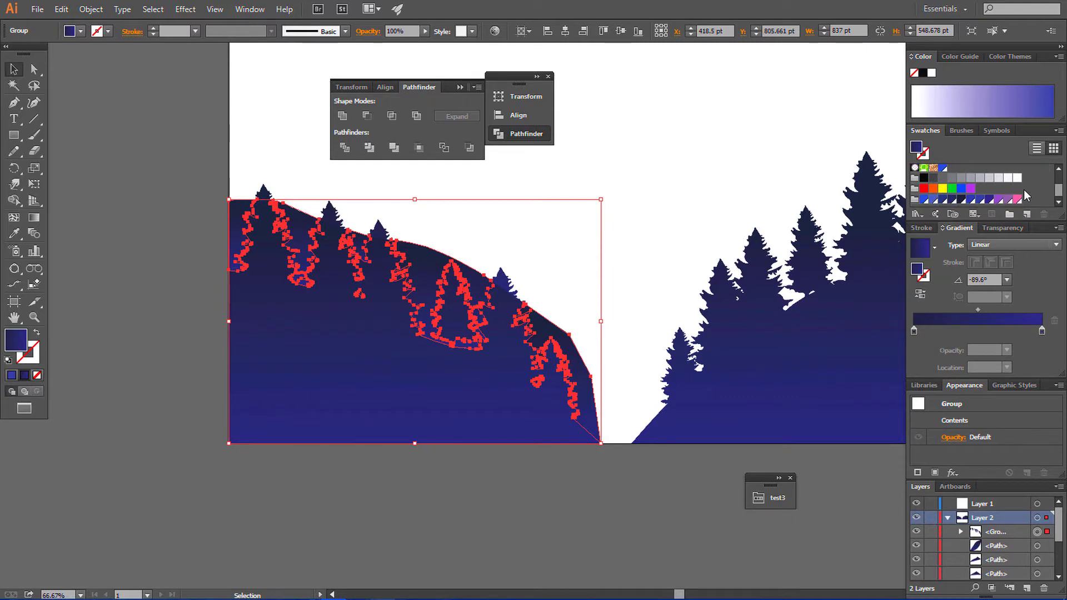
- Fill the left hill with a white-to-black gradient preset, recolouring its stops to blue
click(934, 247)
click(901, 276)
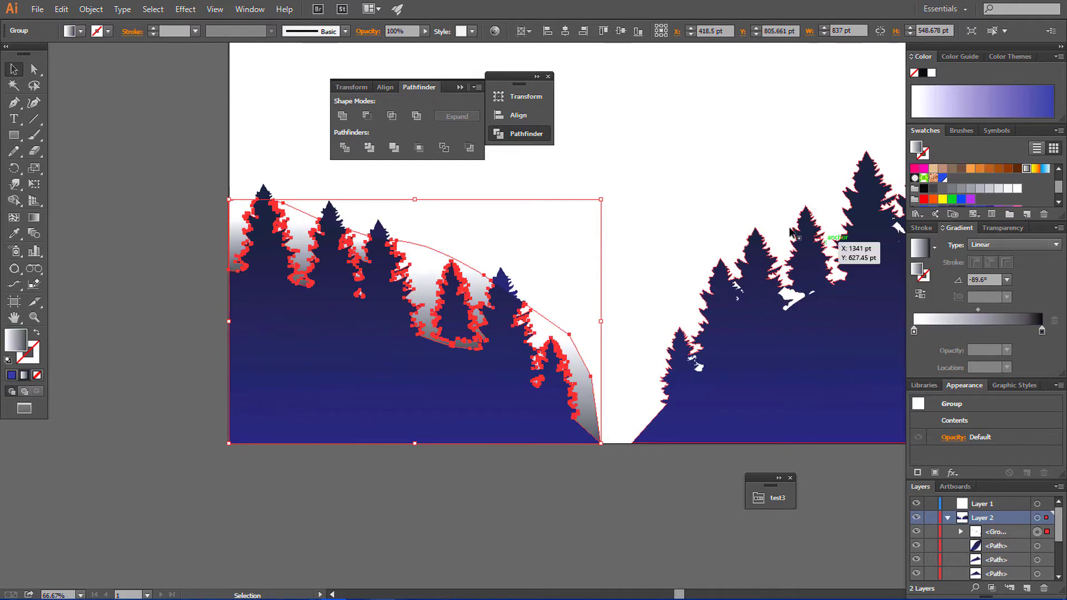
click(1042, 332)
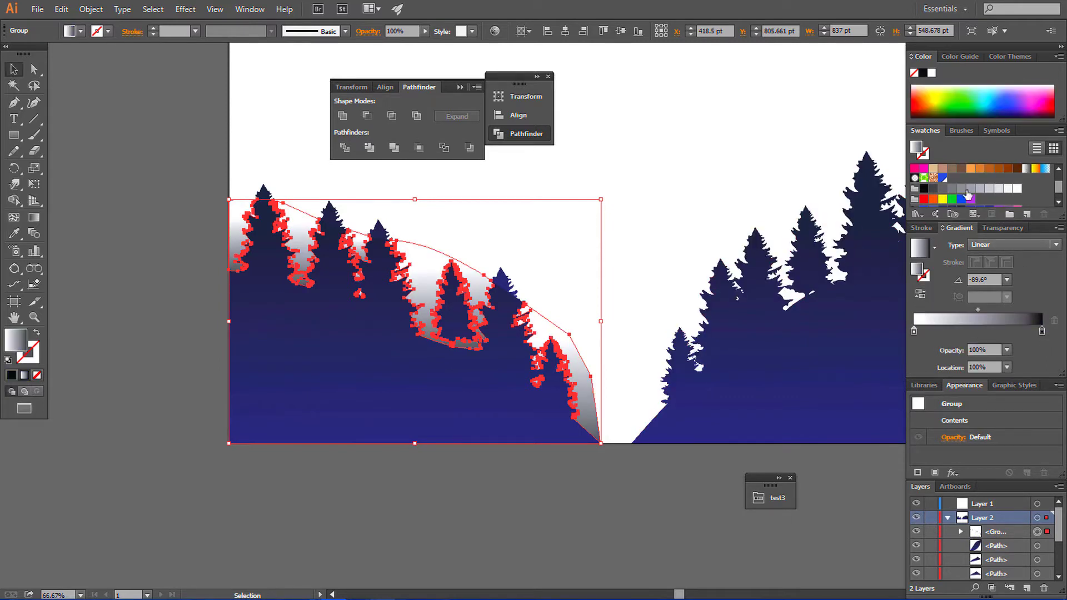
scroll(964, 185, down, 1)
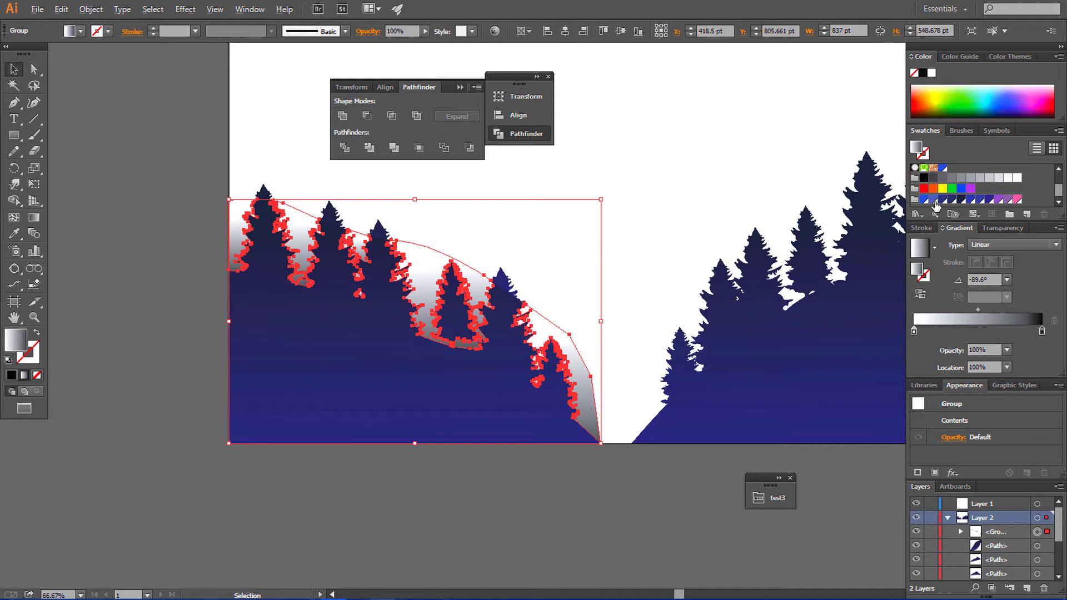
click(935, 200)
click(914, 333)
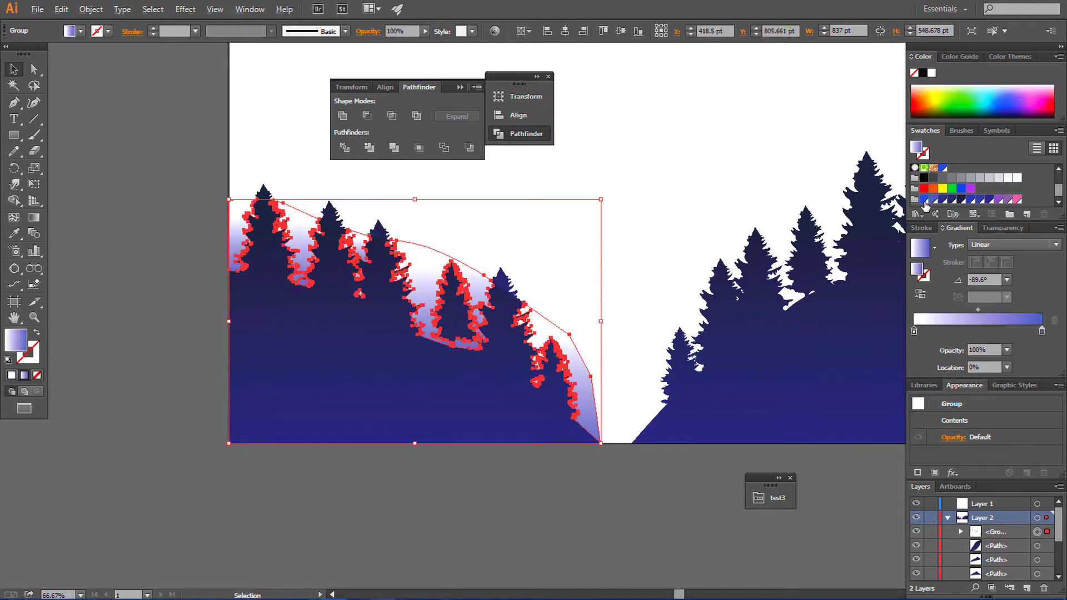
click(979, 200)
- Run the left hill group's gradient vertically from hilltop to base
click(495, 255)
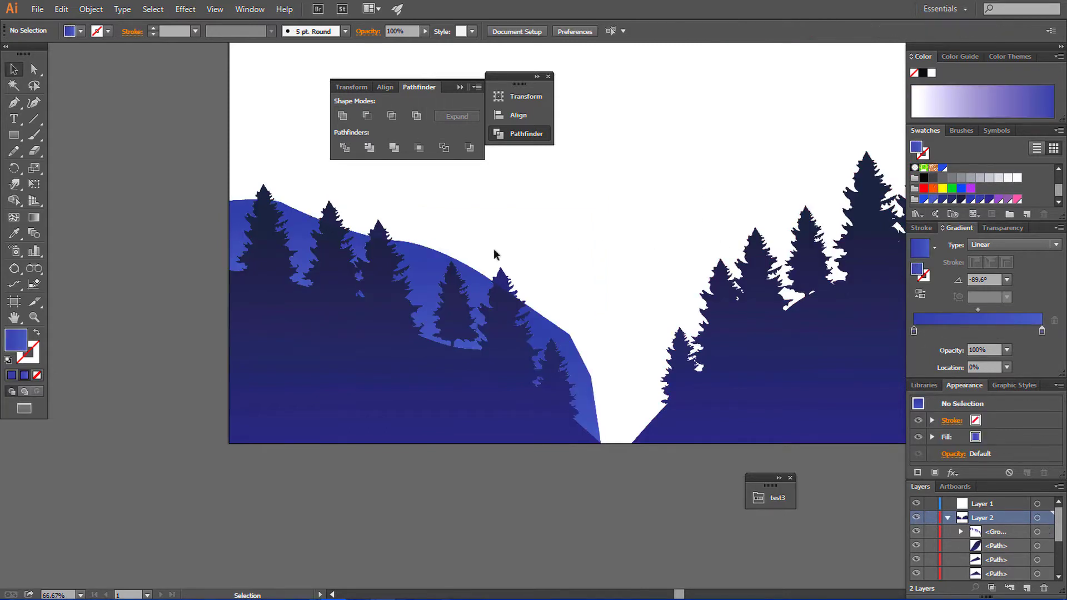
click(446, 257)
click(34, 217)
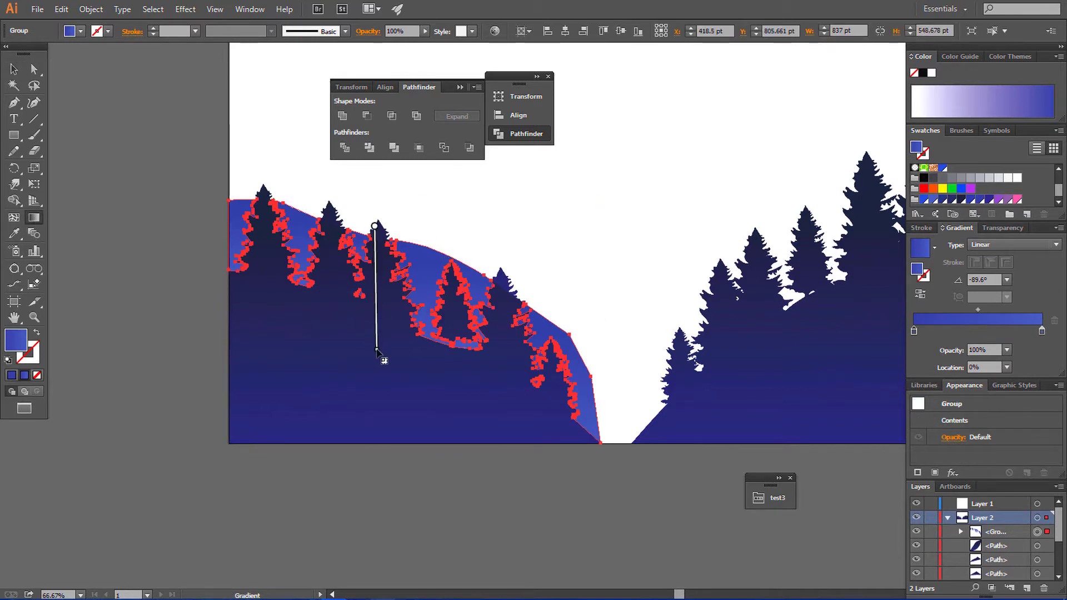
drag(377, 351, 378, 351)
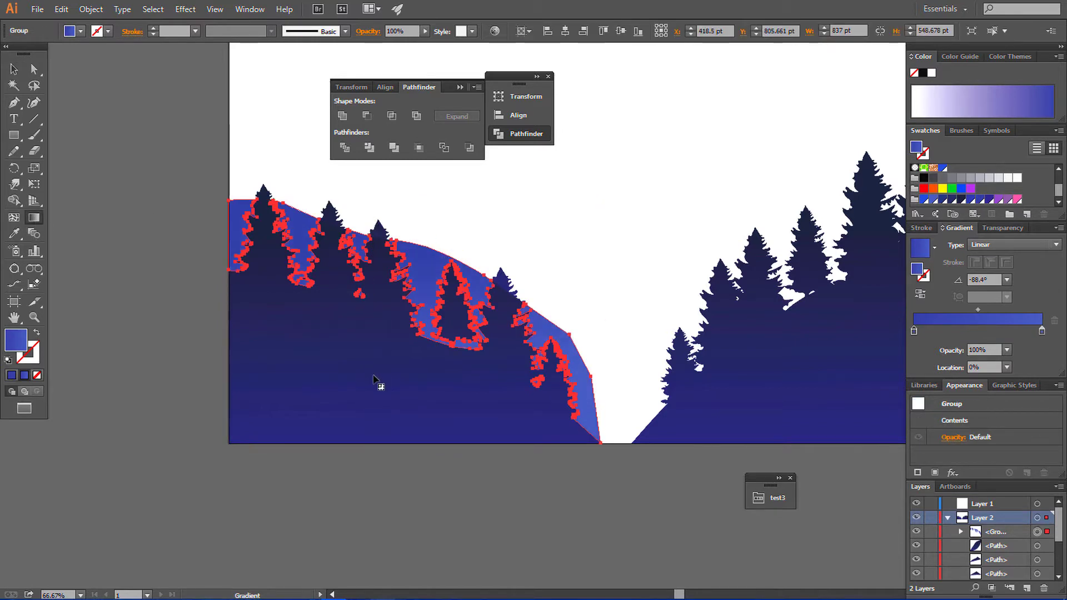
- Deselect and start a new Pen path on the valley's left slope
key(v)
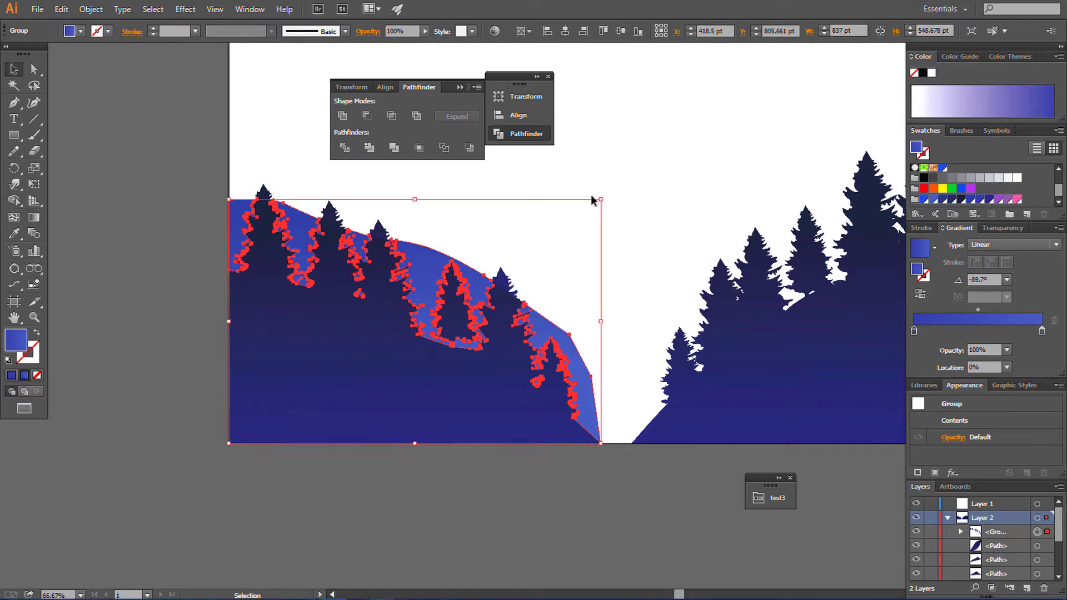
click(601, 189)
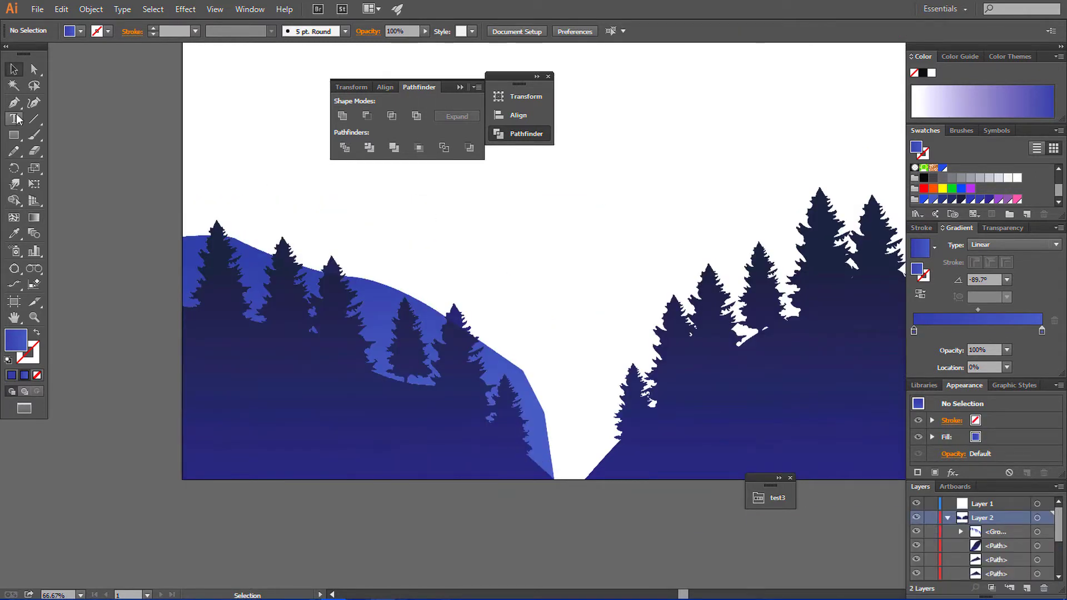
scroll(563, 268, right, 5)
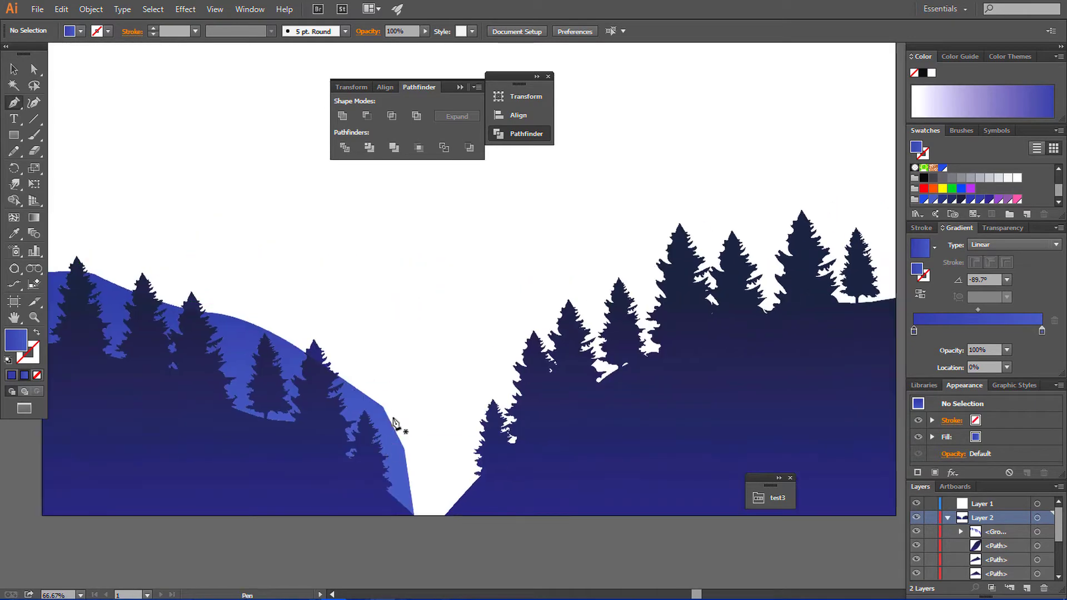
click(383, 422)
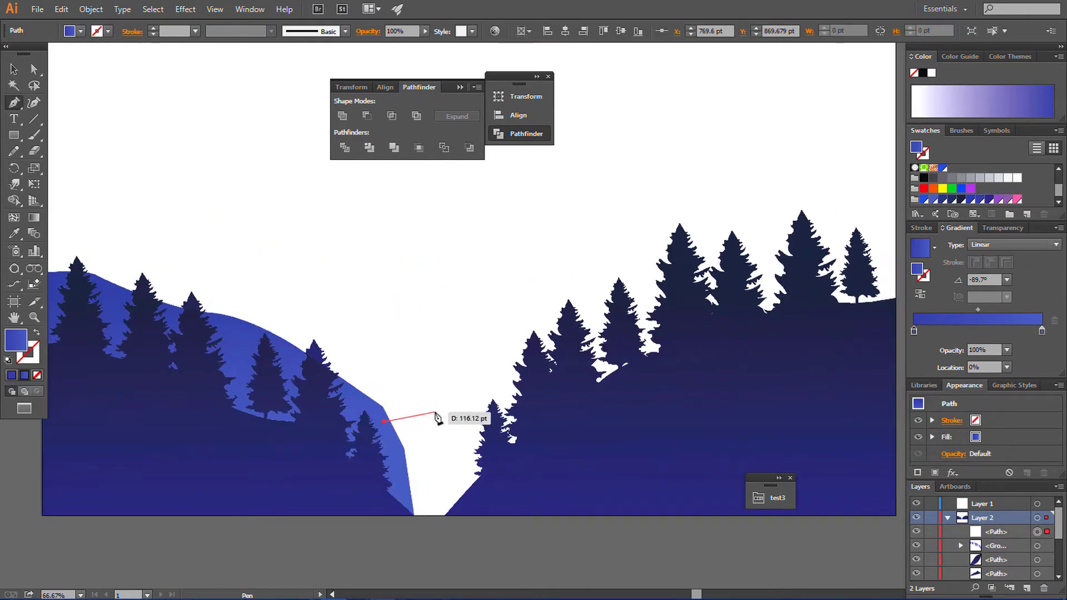
- Place anchors across the valley and up along the right treeline
drag(456, 426, 466, 425)
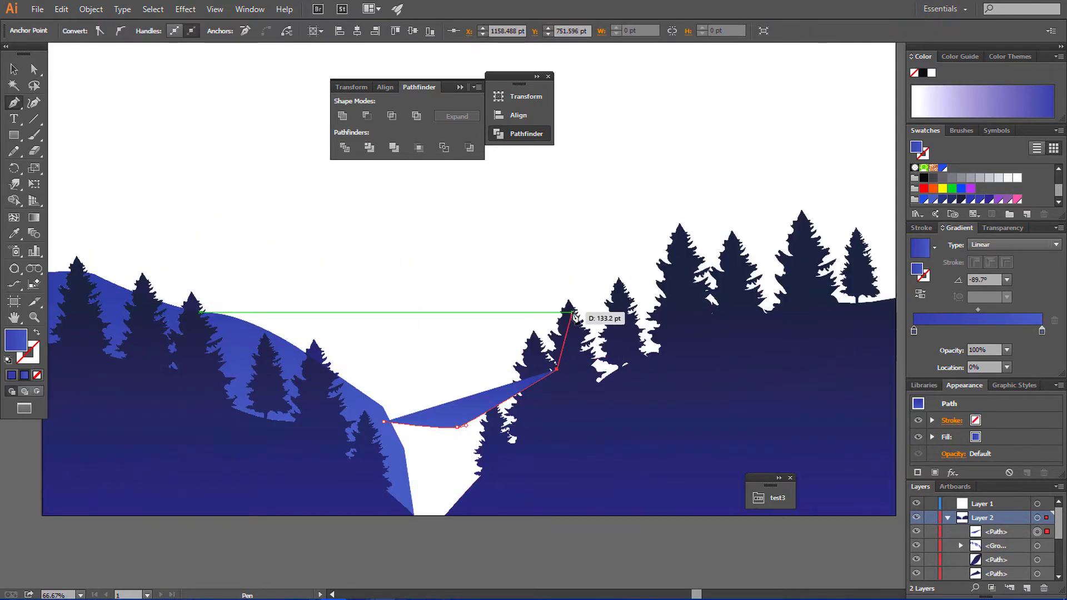
key(ctrl+z)
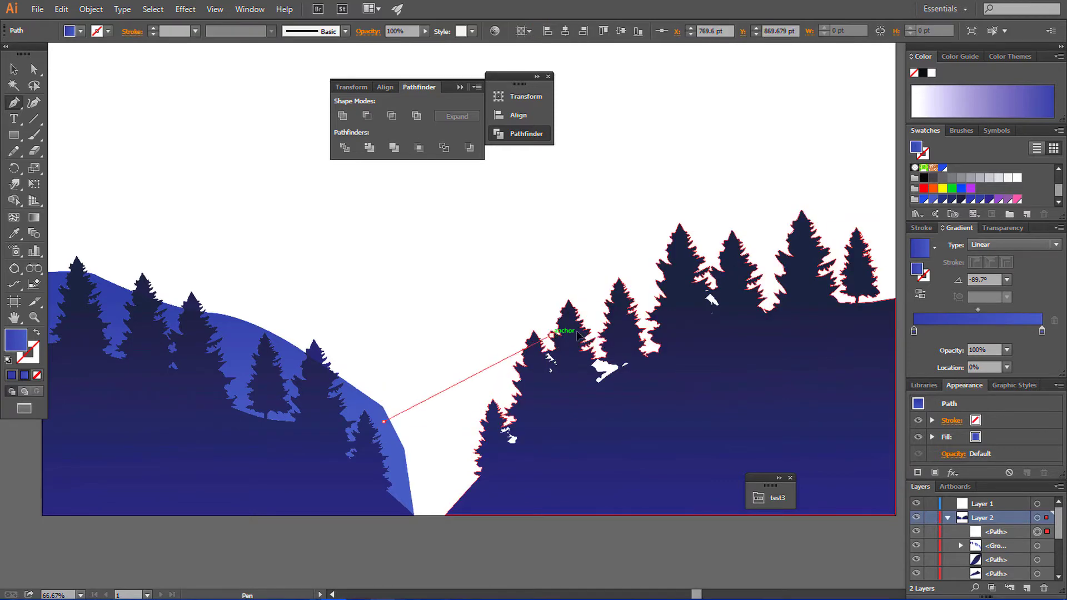
drag(611, 308, 634, 296)
click(683, 257)
click(728, 225)
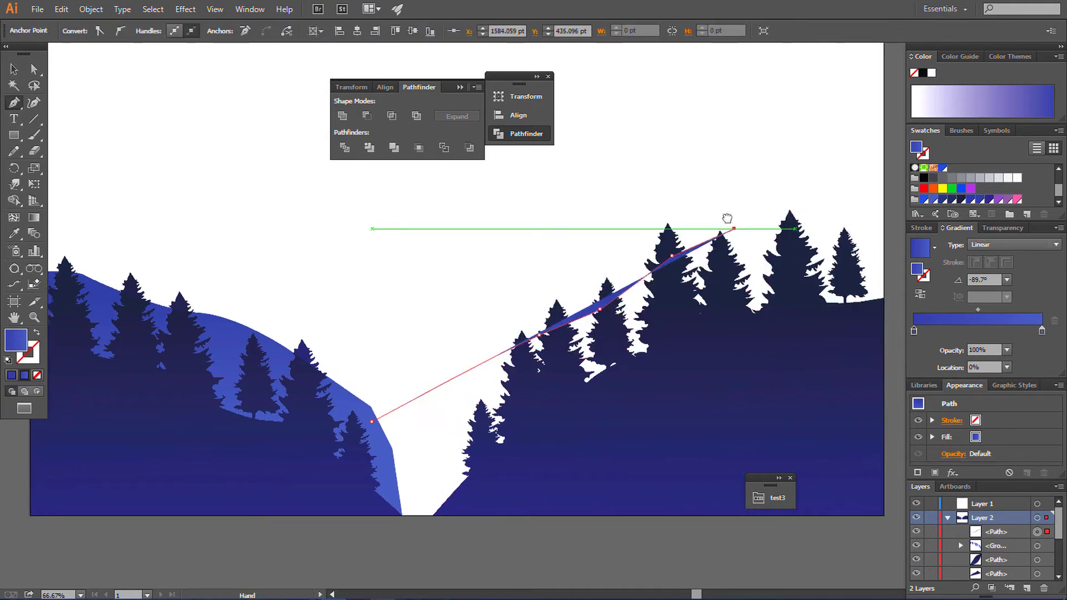
click(743, 218)
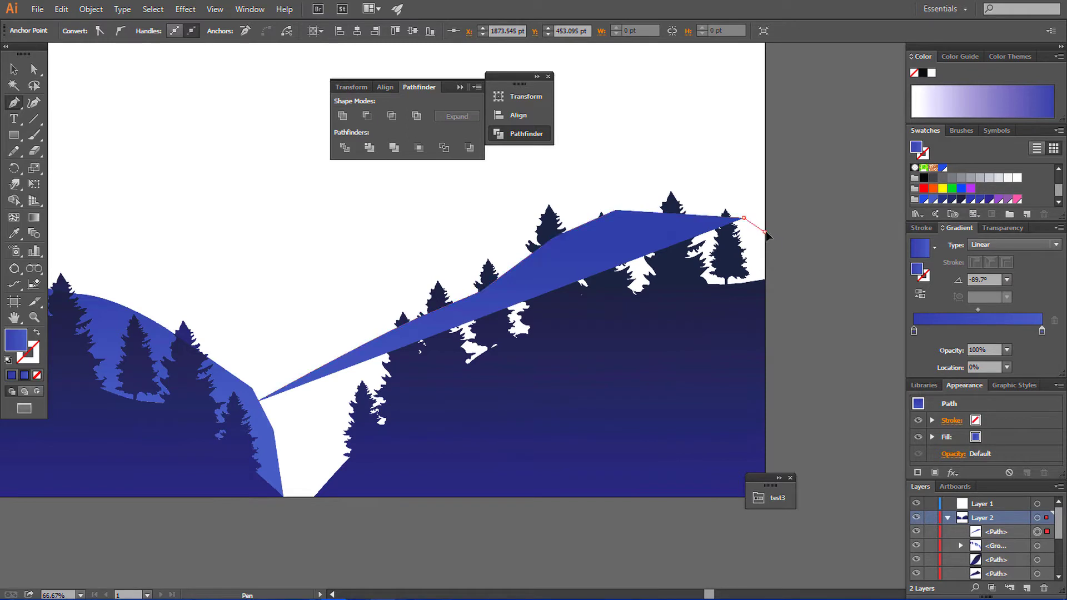
- Continue anchors down the right edge and along the bottom, closing the hill shape
click(765, 233)
click(764, 279)
click(721, 412)
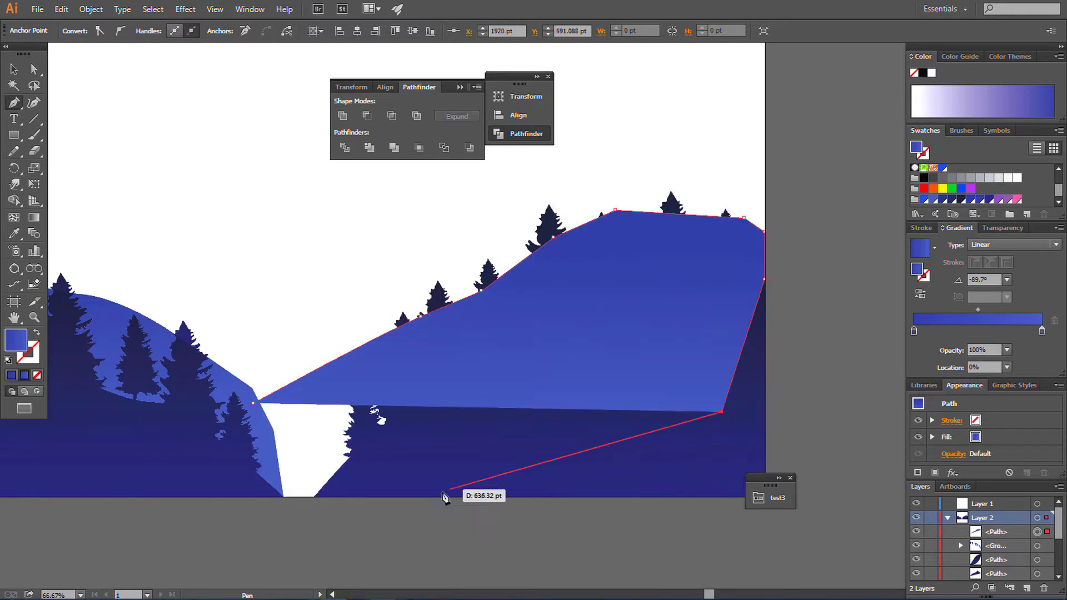
click(355, 495)
click(284, 497)
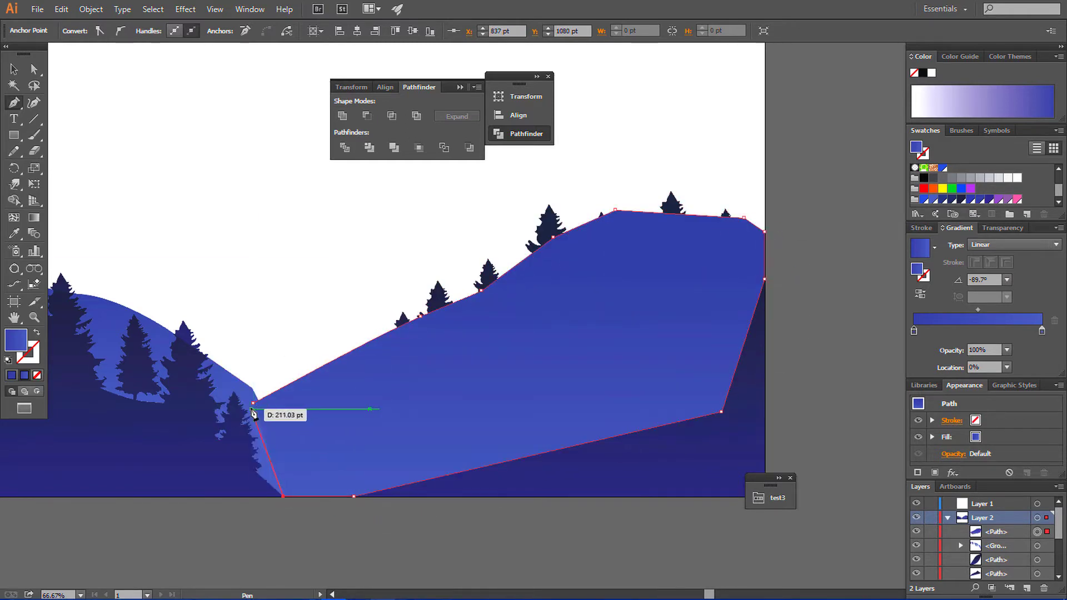
click(254, 404)
key(v)
click(353, 553)
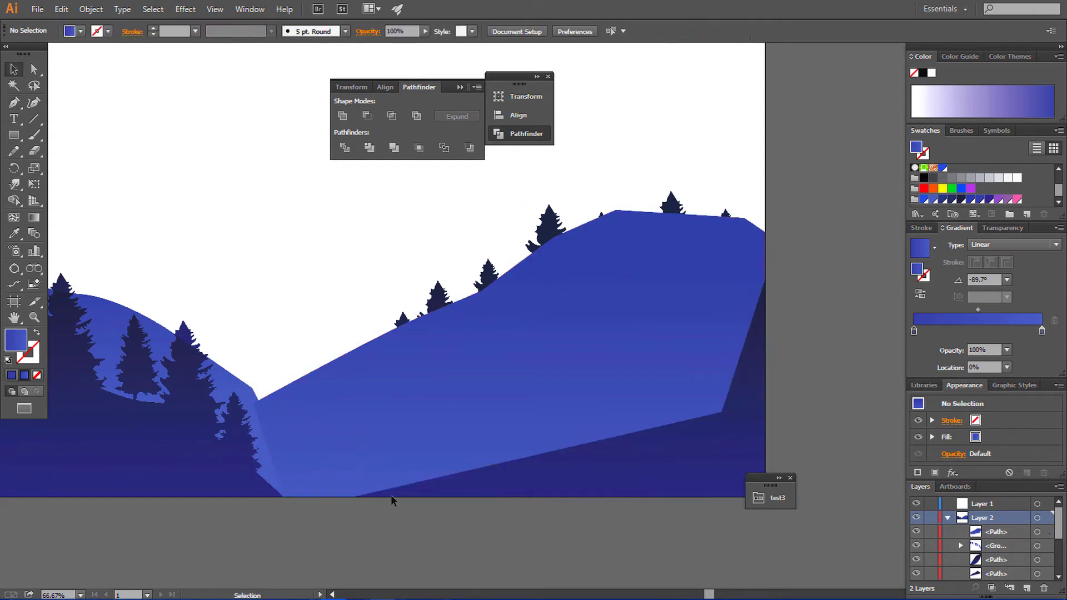
click(560, 376)
key(ctrl+shift+a)
- Duplicate the right-hand tree silhouettes in place with Copy and Paste in Front
click(548, 218)
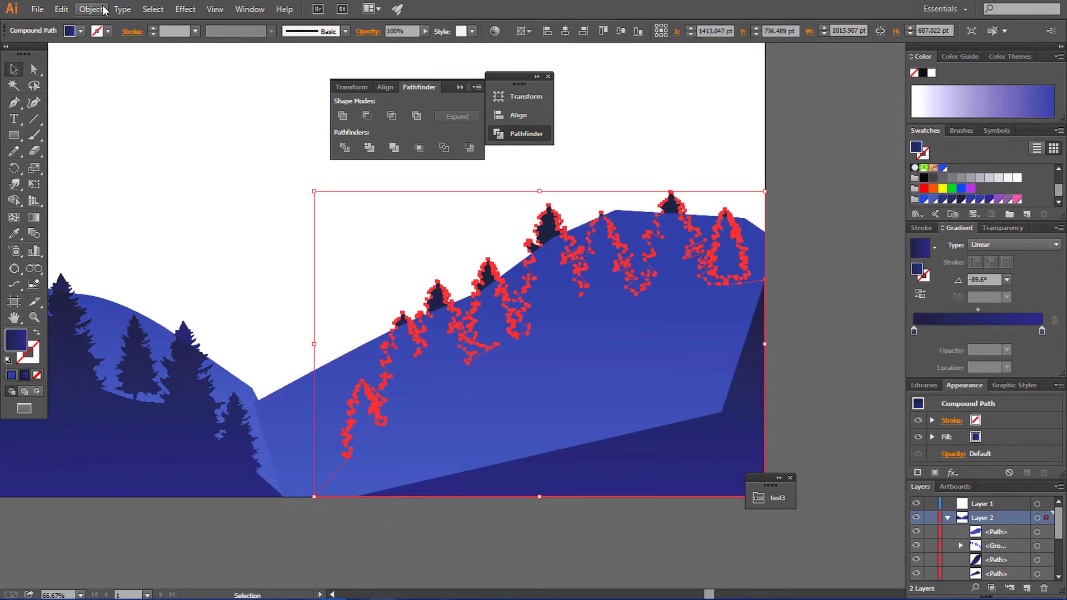
click(60, 9)
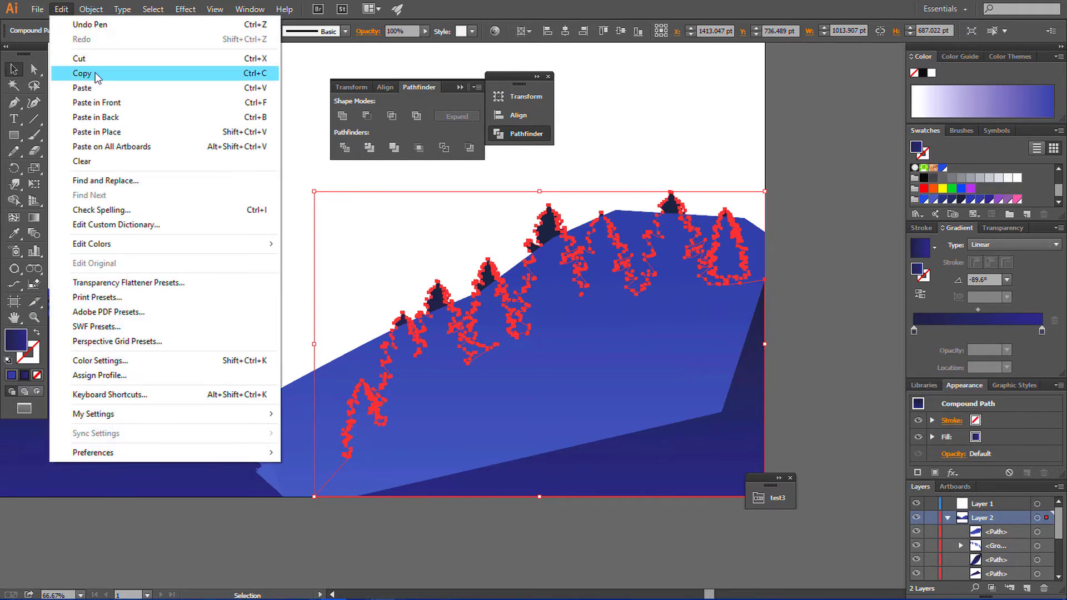
click(82, 73)
click(61, 9)
click(217, 105)
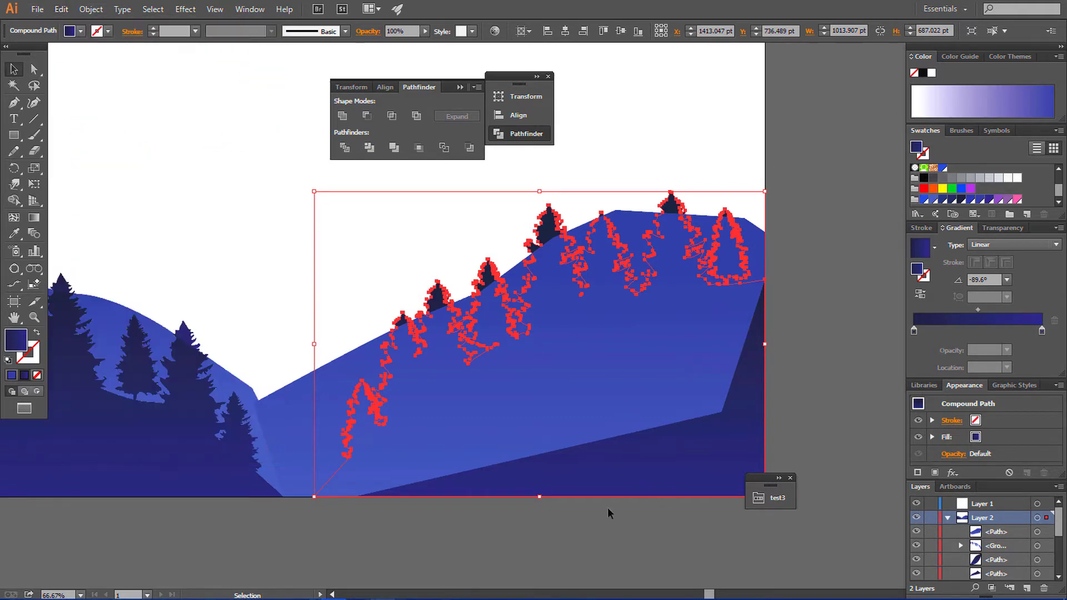
- Select the trees with the new hill and merge regions below the treeline with Shape Builder
click(656, 512)
click(564, 211)
shift+click(655, 395)
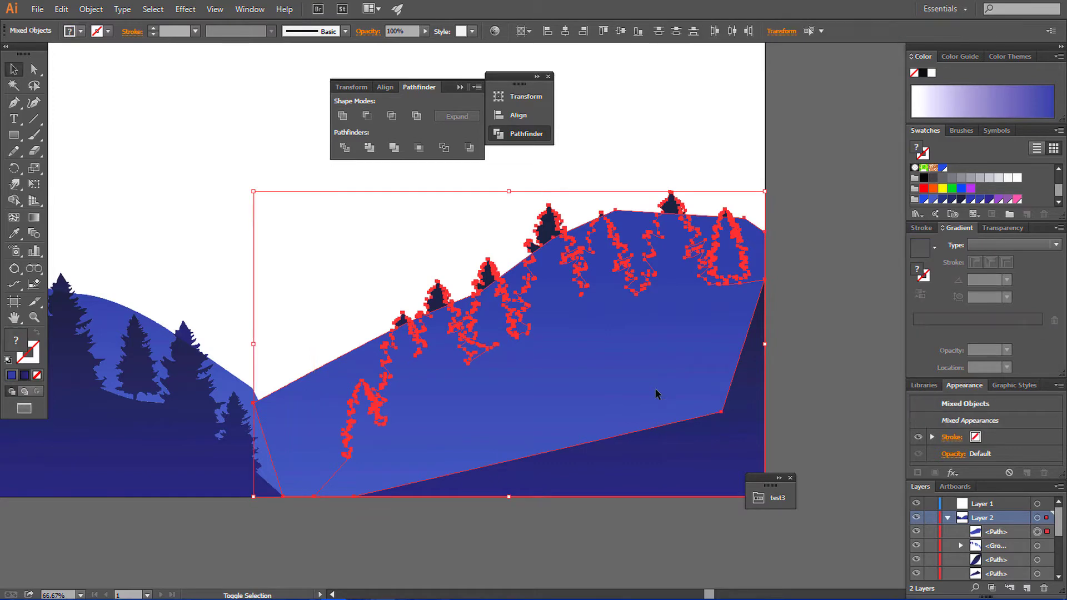
click(15, 201)
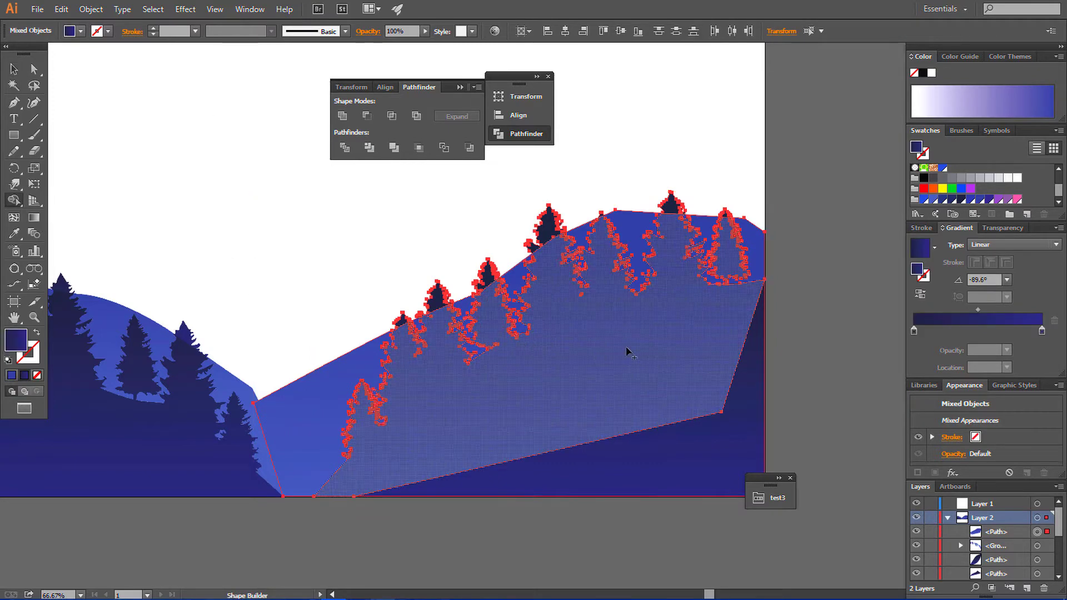
drag(627, 351, 698, 448)
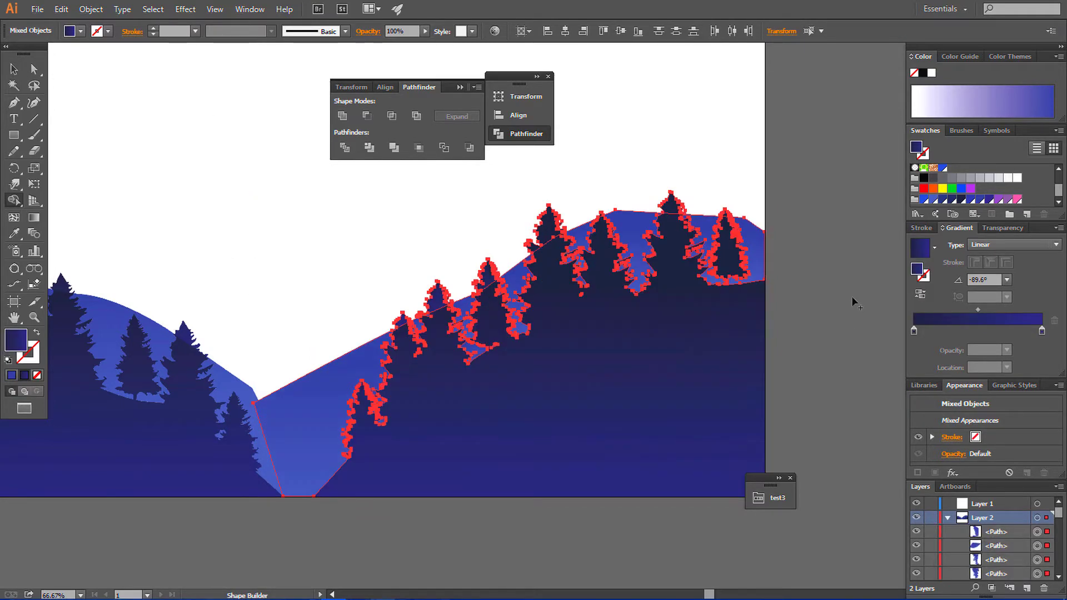
key(v)
- Group the right hill's tree cutouts together with the valley hill shape
click(651, 224)
shift+click(723, 250)
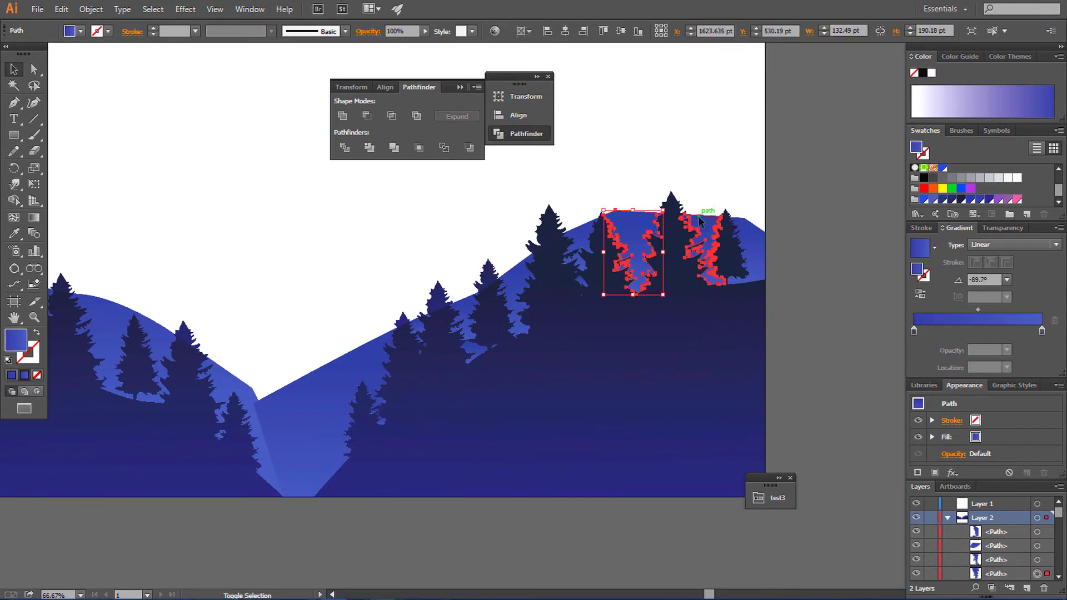
shift+click(584, 276)
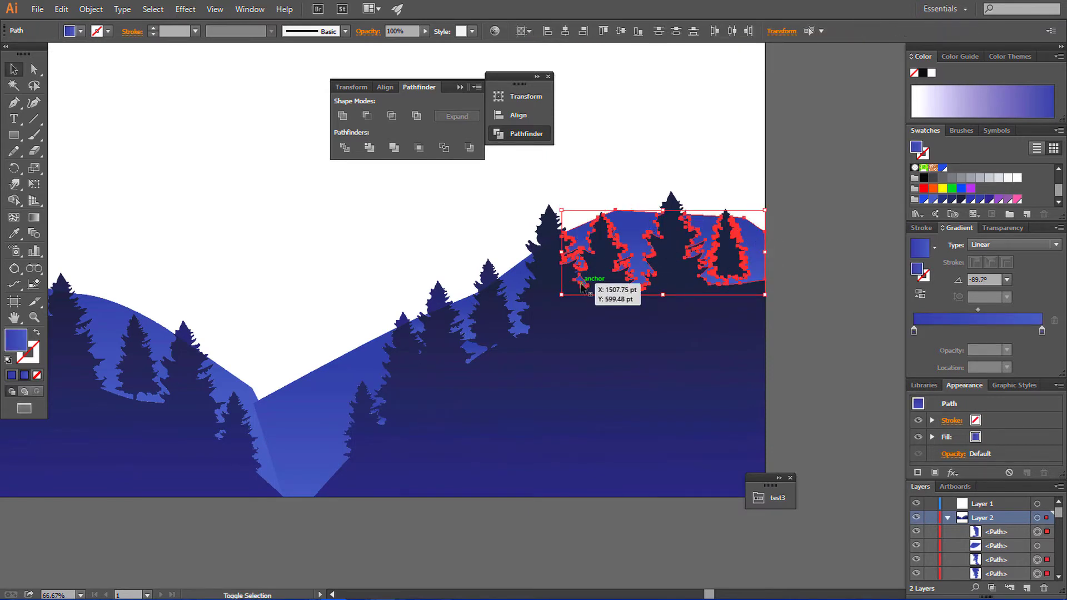
shift+click(517, 300)
shift+click(464, 315)
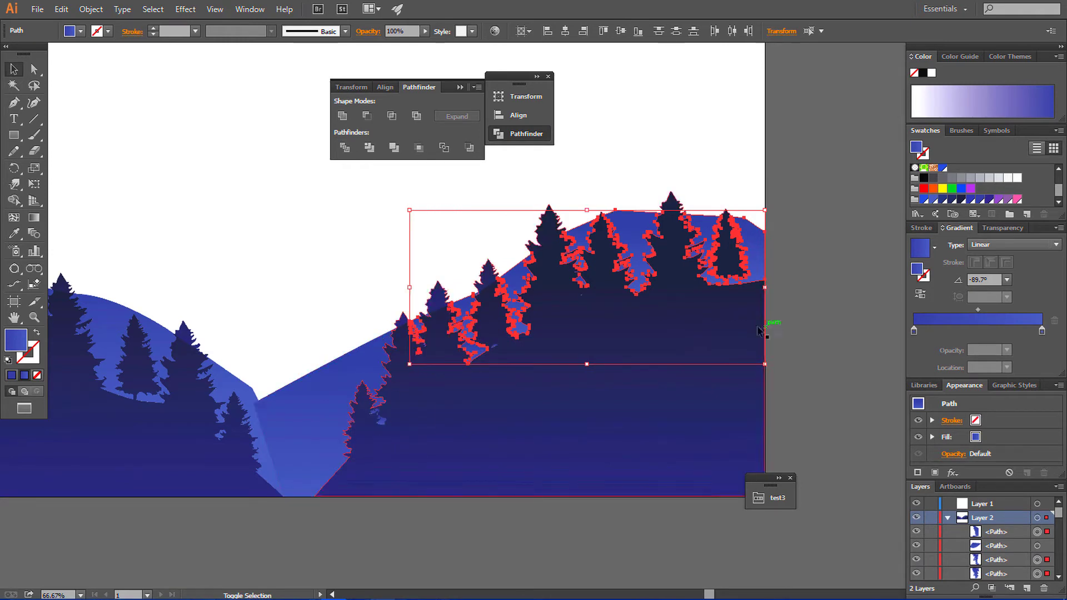
shift+click(325, 382)
key(ctrl+g)
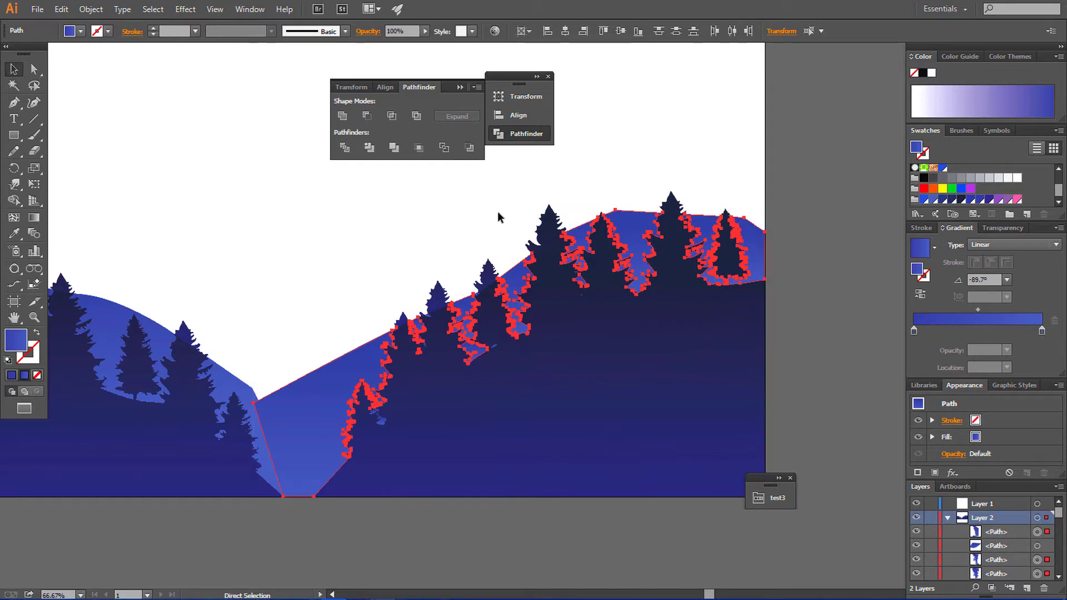
- Test-move the new group, undo it, and zoom in on the tree cutouts
click(767, 201)
drag(466, 349, 417, 302)
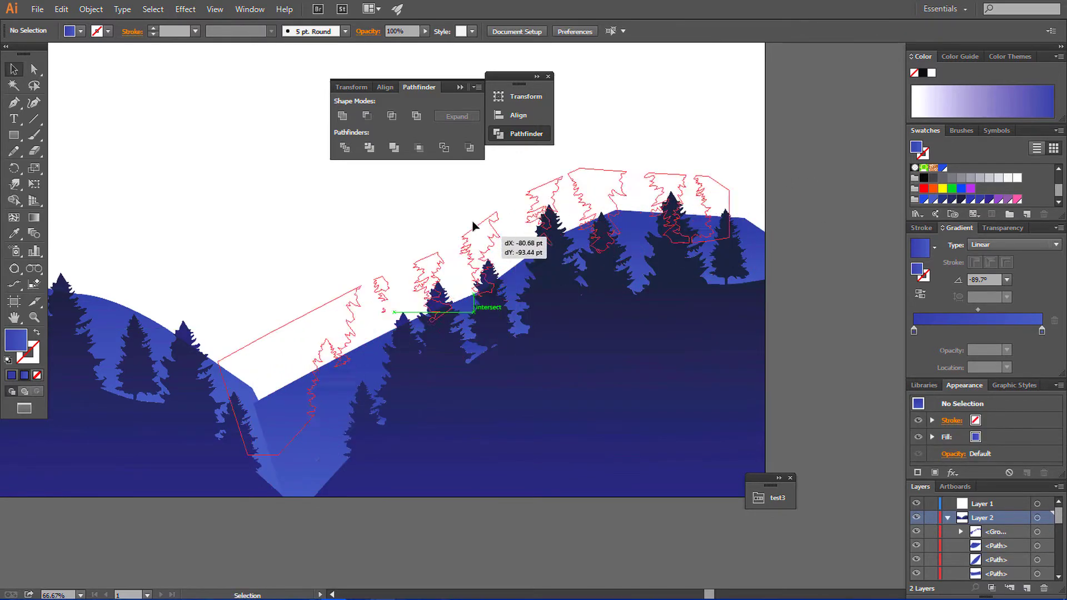
key(ctrl+z)
key(ctrl+z)
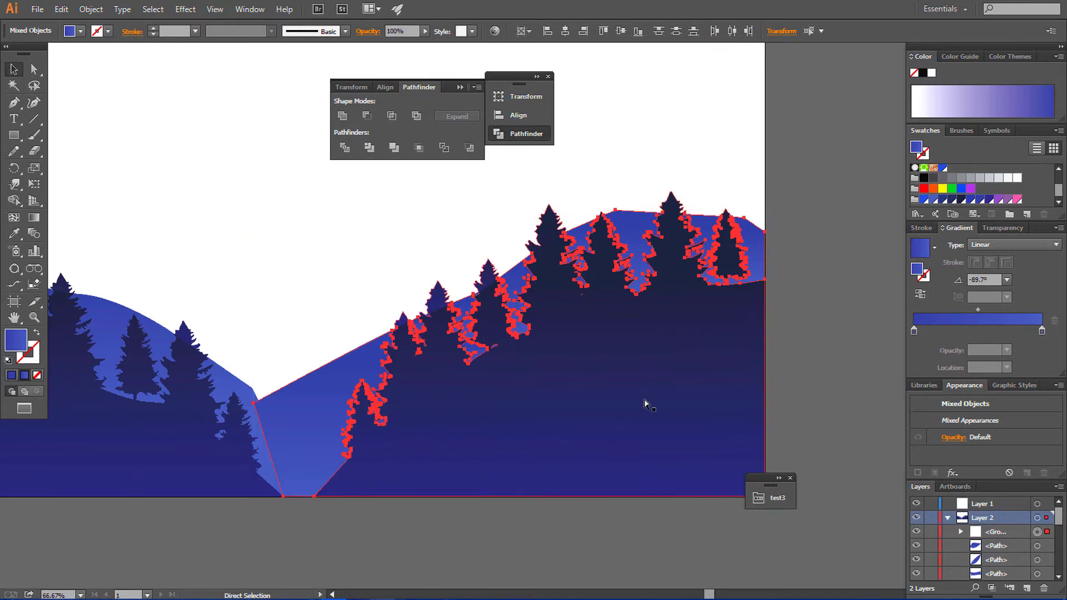
key(ctrl+g)
key(ctrl+equal)
key(ctrl+equal)
- Select all light-blue hill regions and unite them with the trees via Pathfinder
shift+click(452, 384)
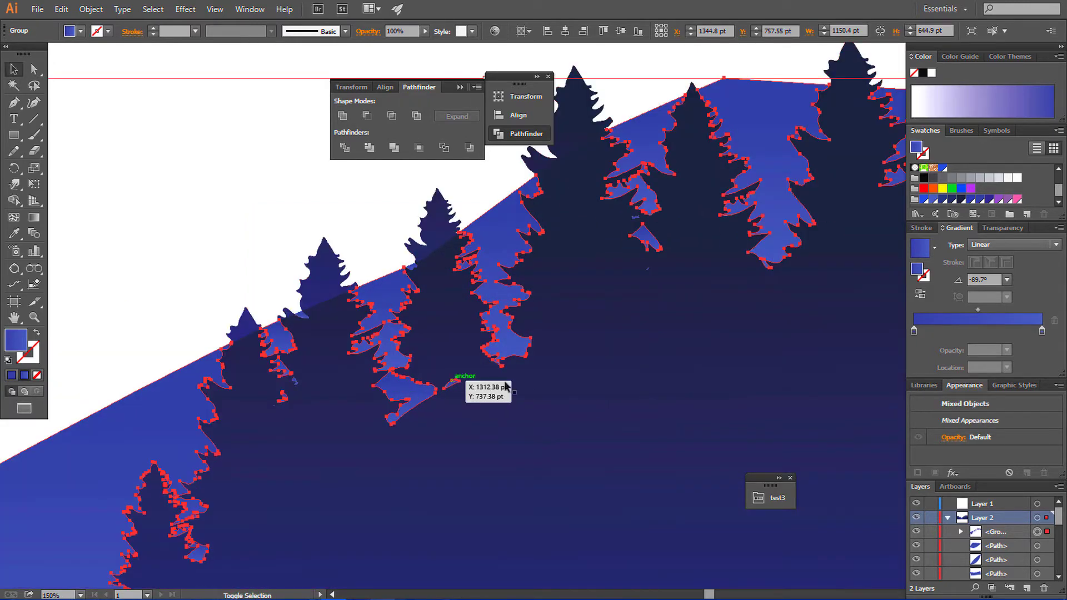
key(ctrl+minus)
key(ctrl+minus)
key(ctrl+minus)
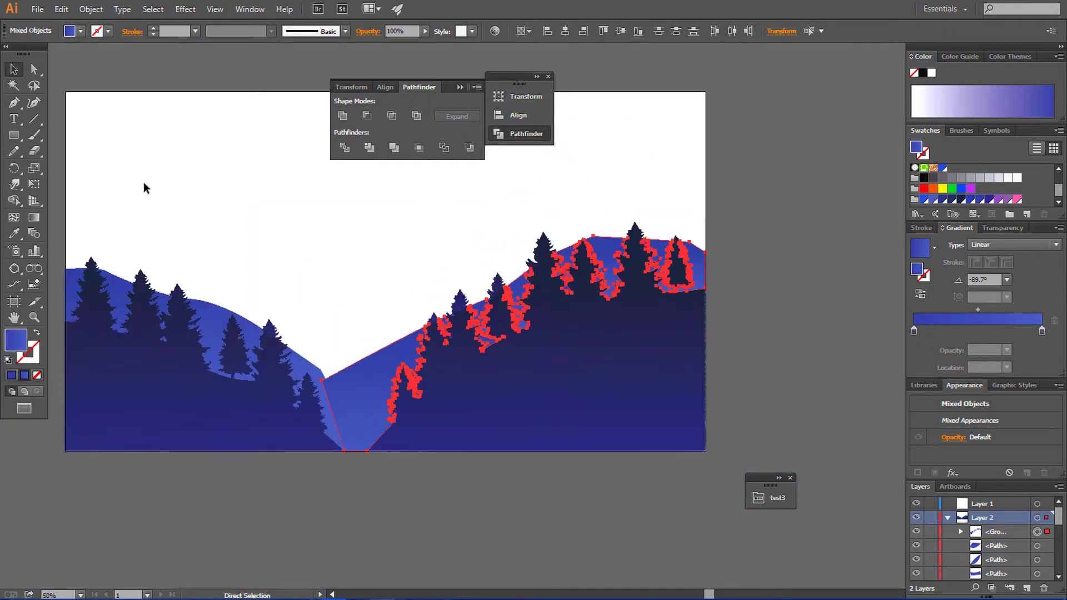
key(v)
click(215, 192)
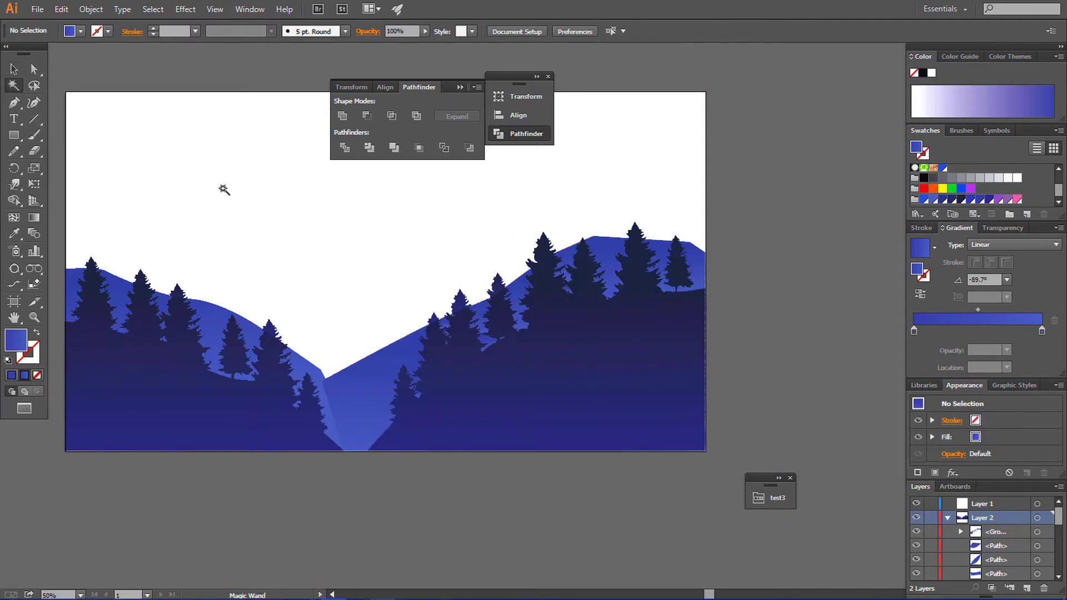
click(368, 380)
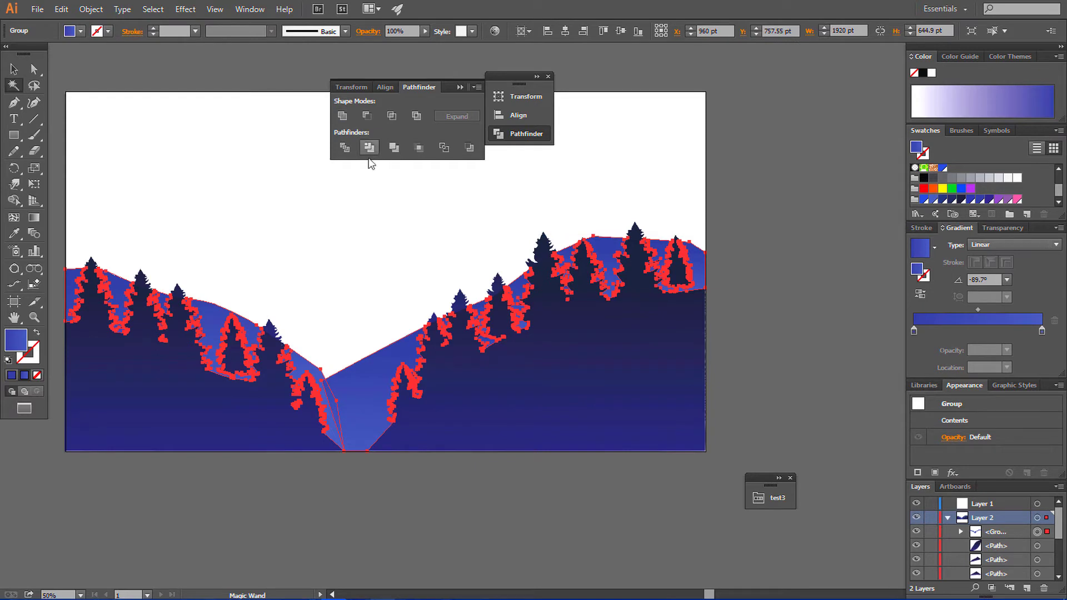
click(343, 115)
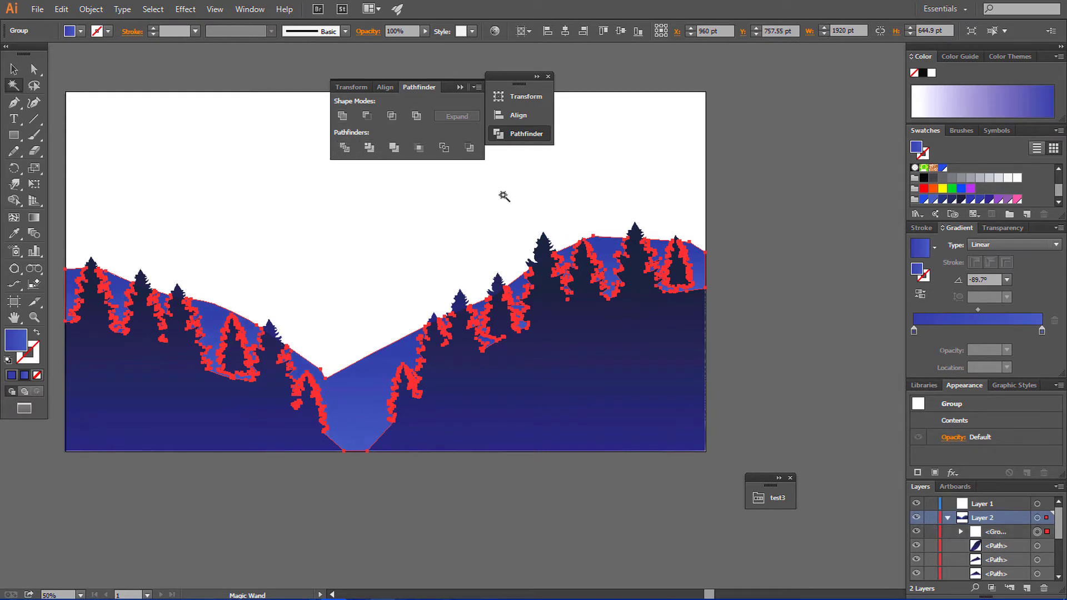
- Zoom in to check the merged edges and reselect the merged forest group
key(v)
click(105, 109)
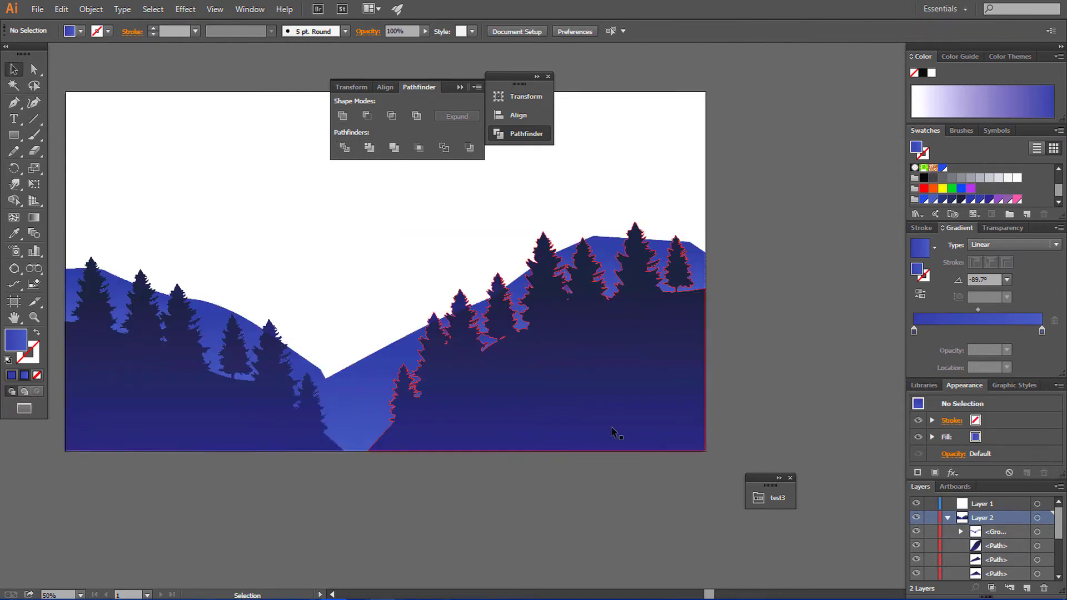
key(ctrl+1)
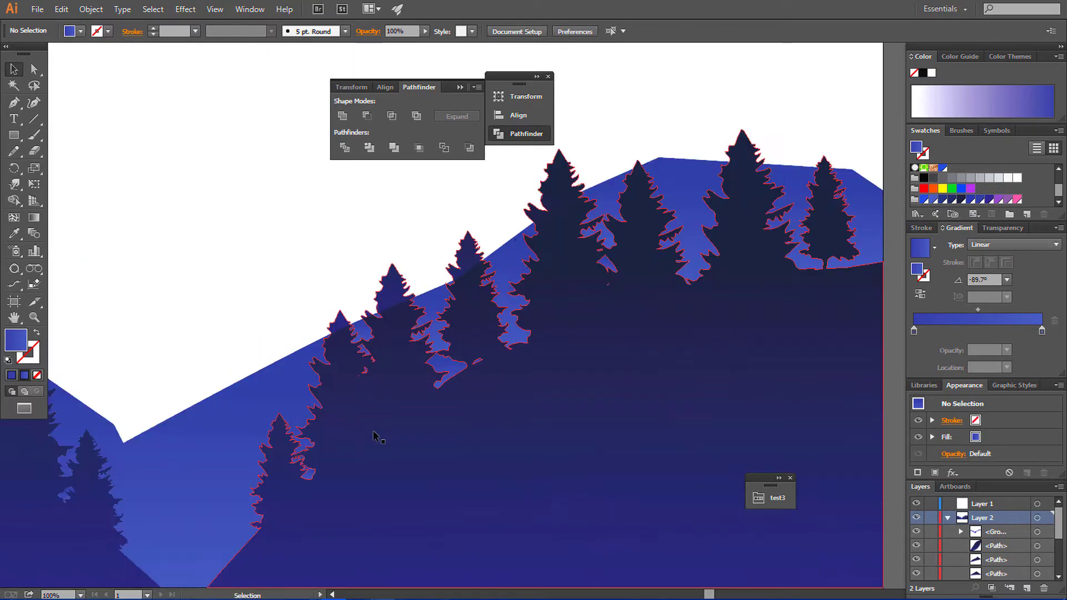
click(165, 463)
key(ctrl+minus)
key(ctrl+minus)
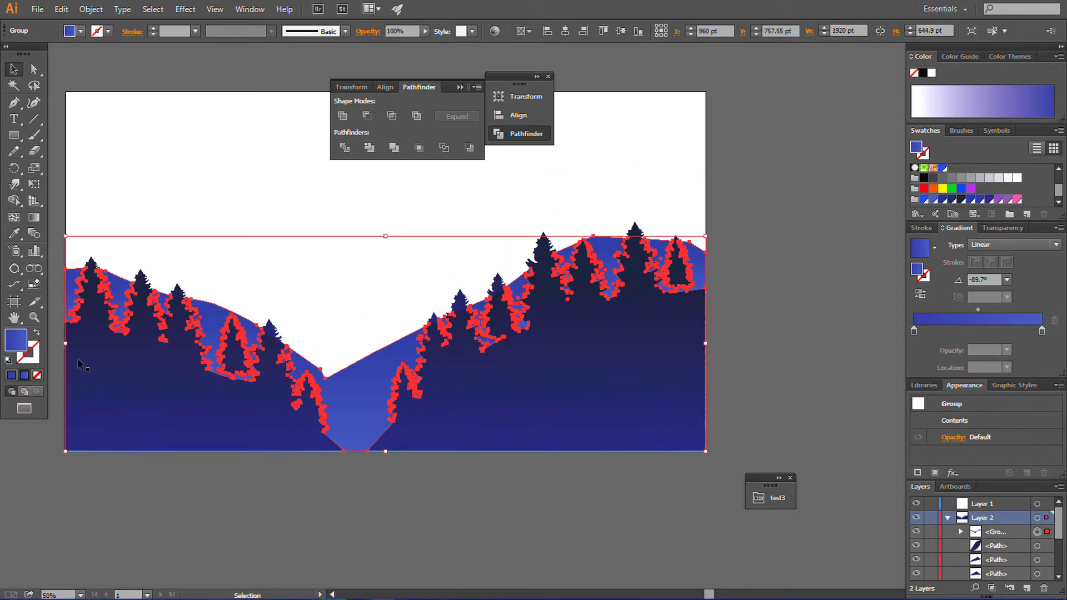
- Redraw the gradient straight down at -90° and deselect
key(g)
drag(356, 446, 357, 464)
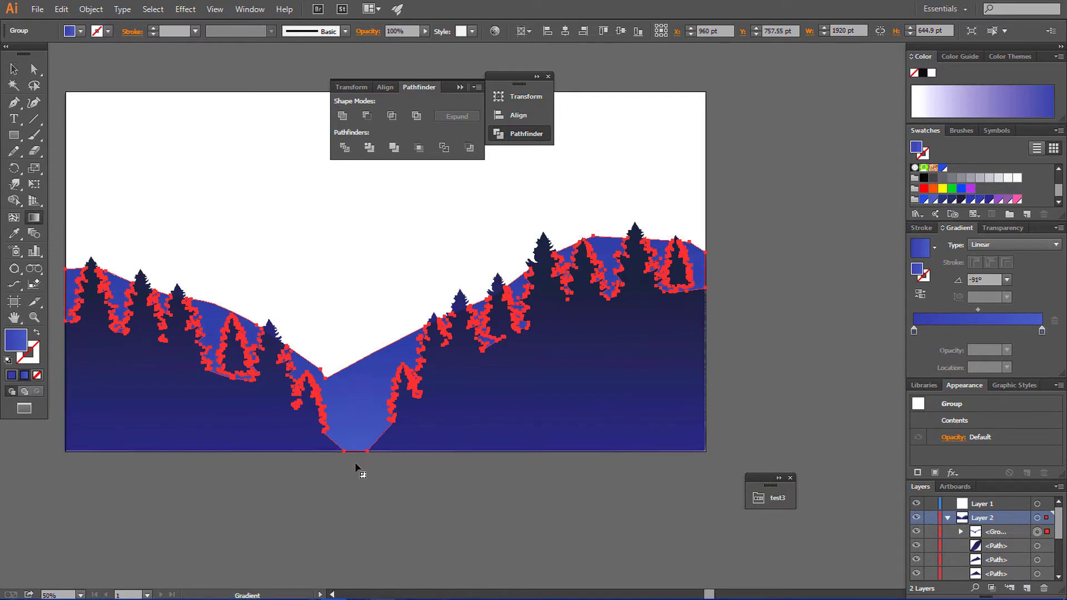
key(v)
click(786, 264)
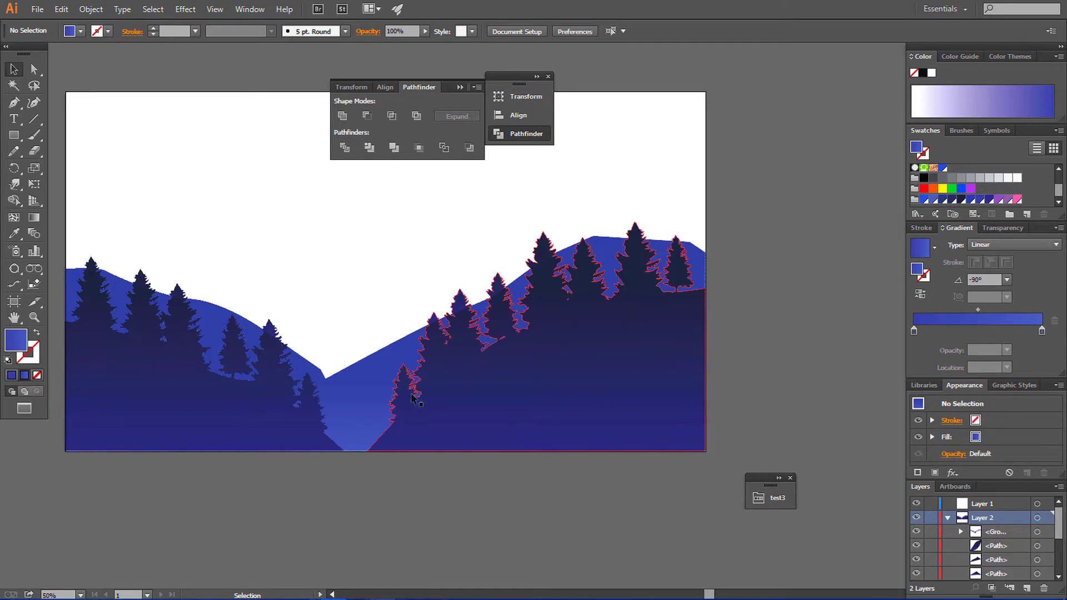
- Place images.jpg and move the tree photo off the artboard to the left
click(30, 8)
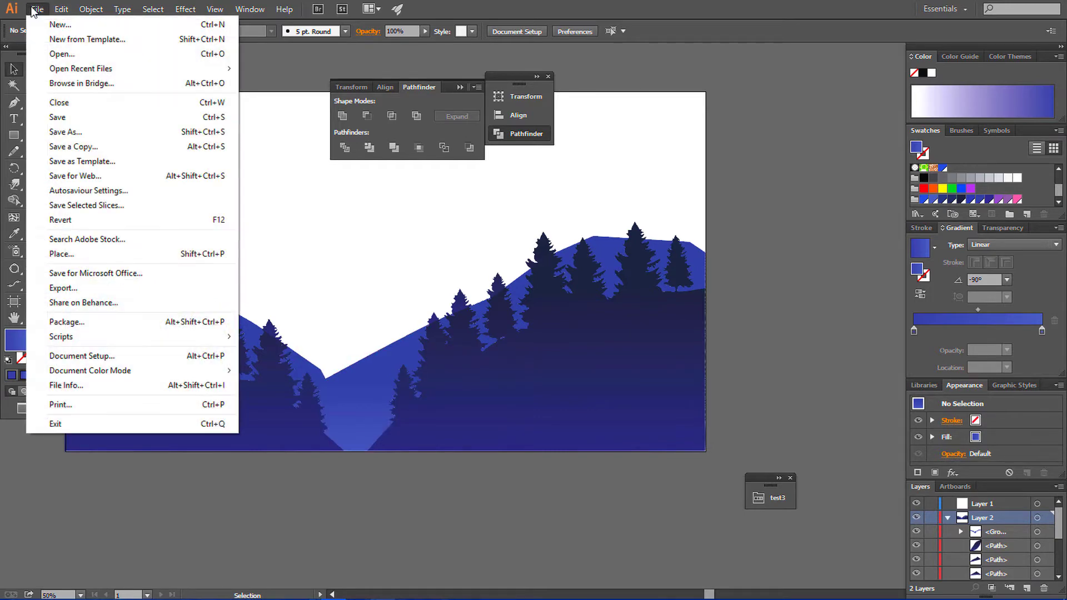
click(86, 259)
click(158, 124)
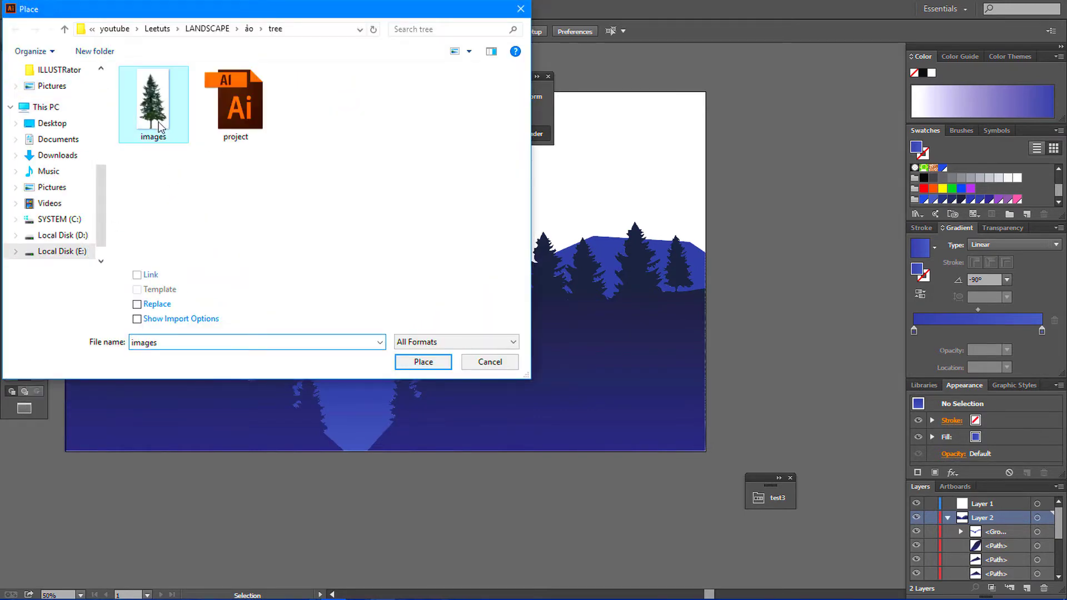
click(420, 361)
click(293, 230)
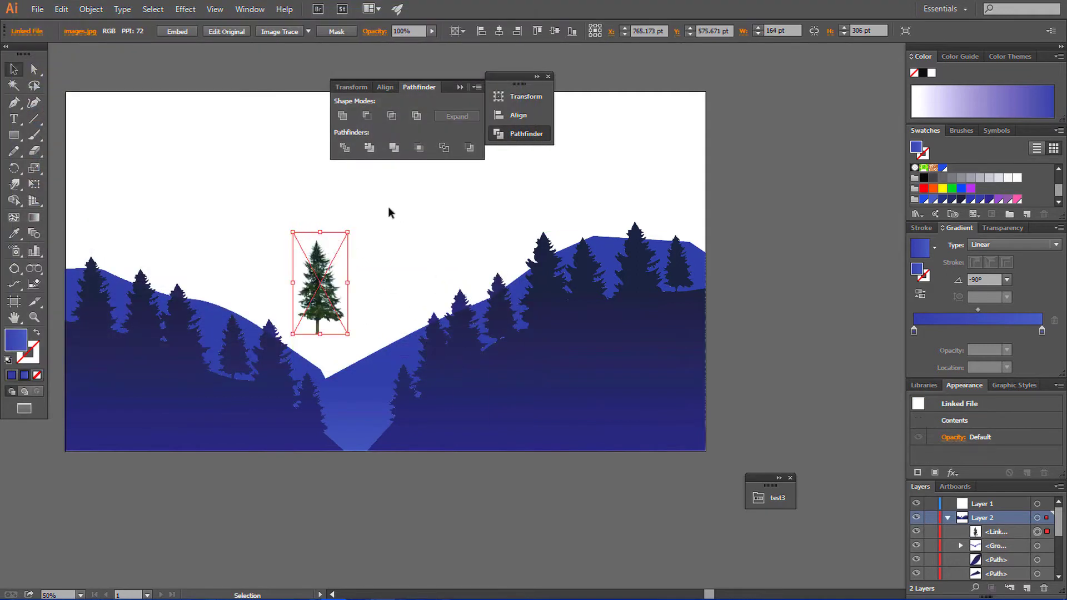
click(257, 212)
drag(256, 212, 372, 206)
drag(433, 281, 126, 361)
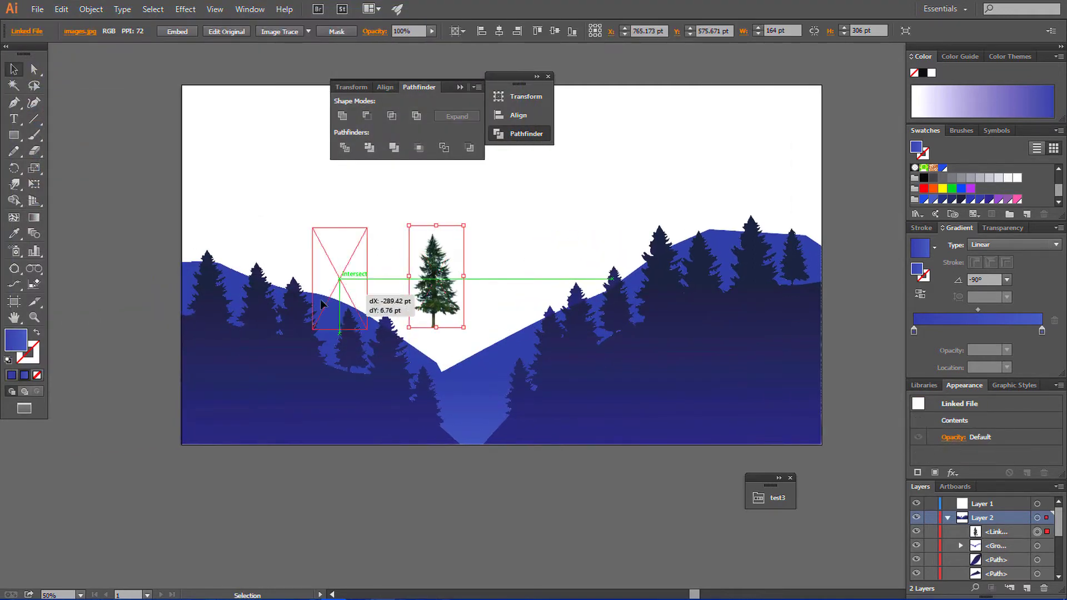
- Image Trace the tree with Silhouettes and expand it into paths
click(311, 31)
click(352, 195)
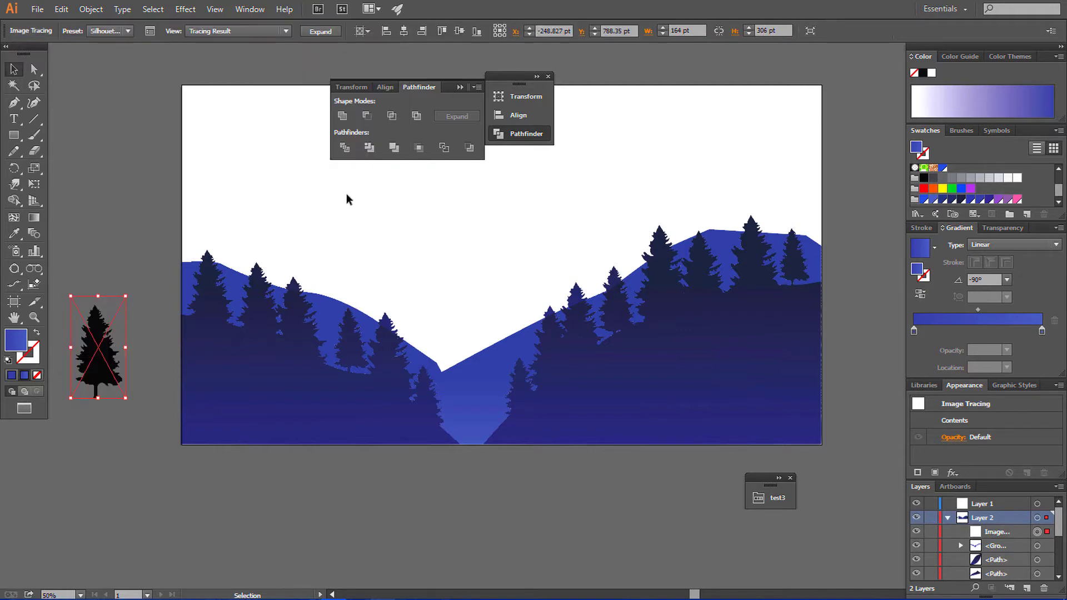
click(90, 9)
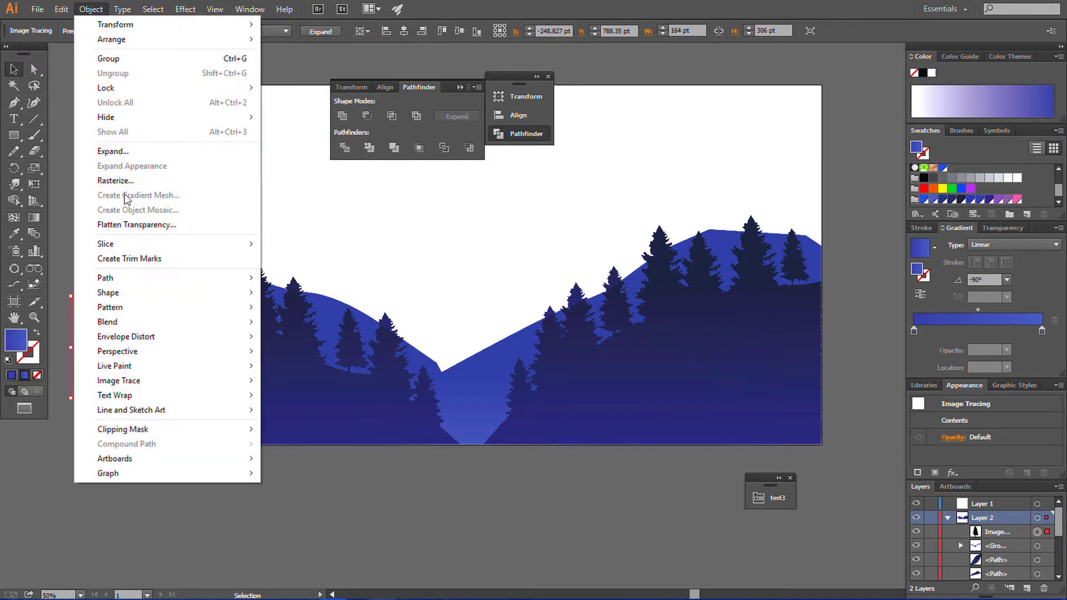
click(123, 151)
click(564, 394)
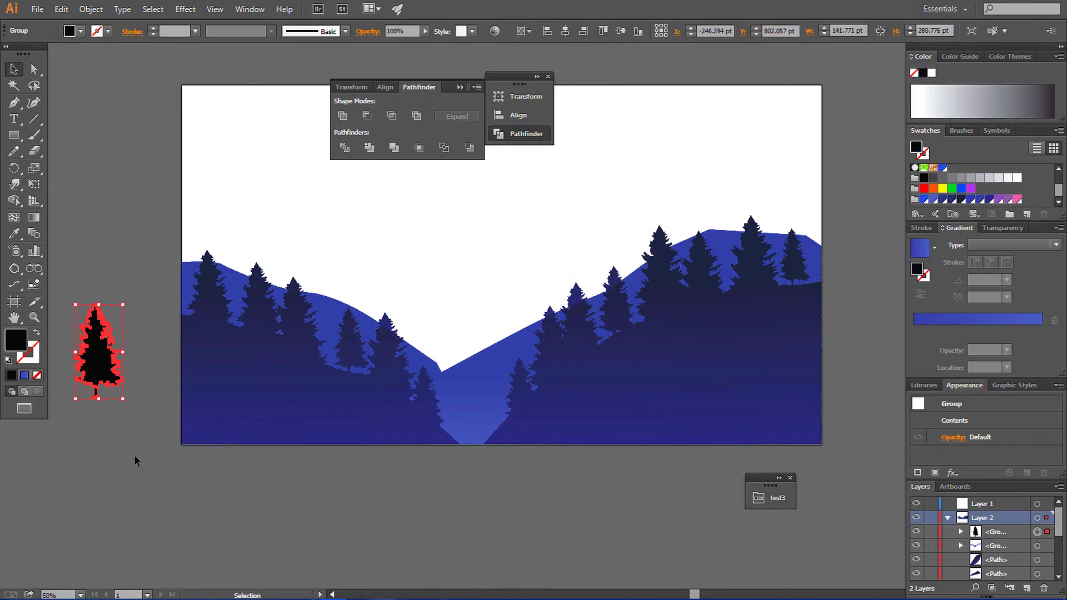
- Alt-drag a copy of the tree silhouette onto the top-left hill
drag(104, 355, 158, 442)
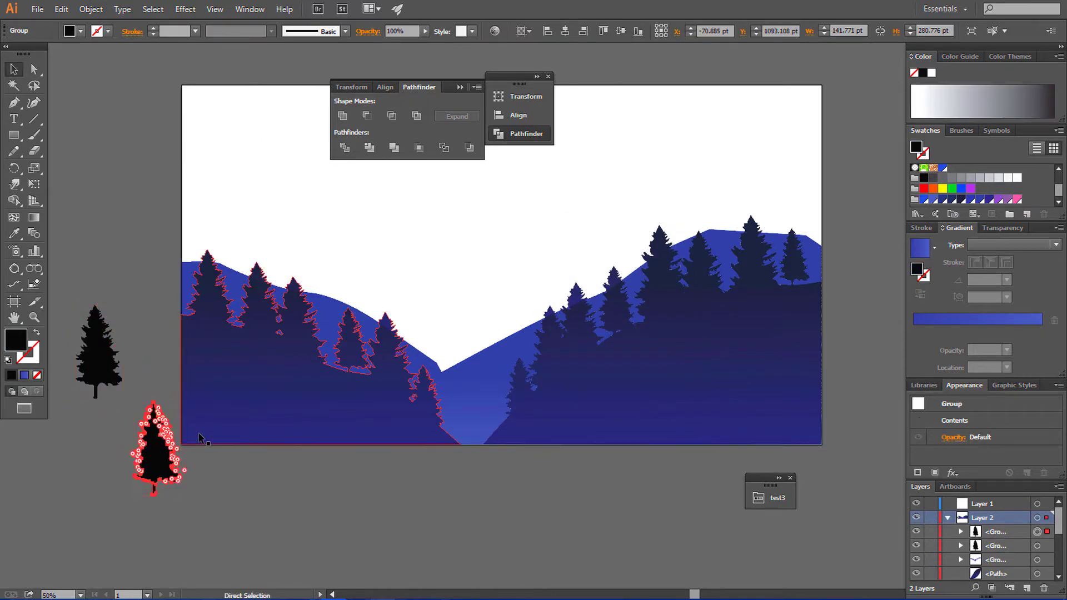
key(ctrl+plus)
drag(82, 483, 354, 456)
drag(300, 489, 346, 198)
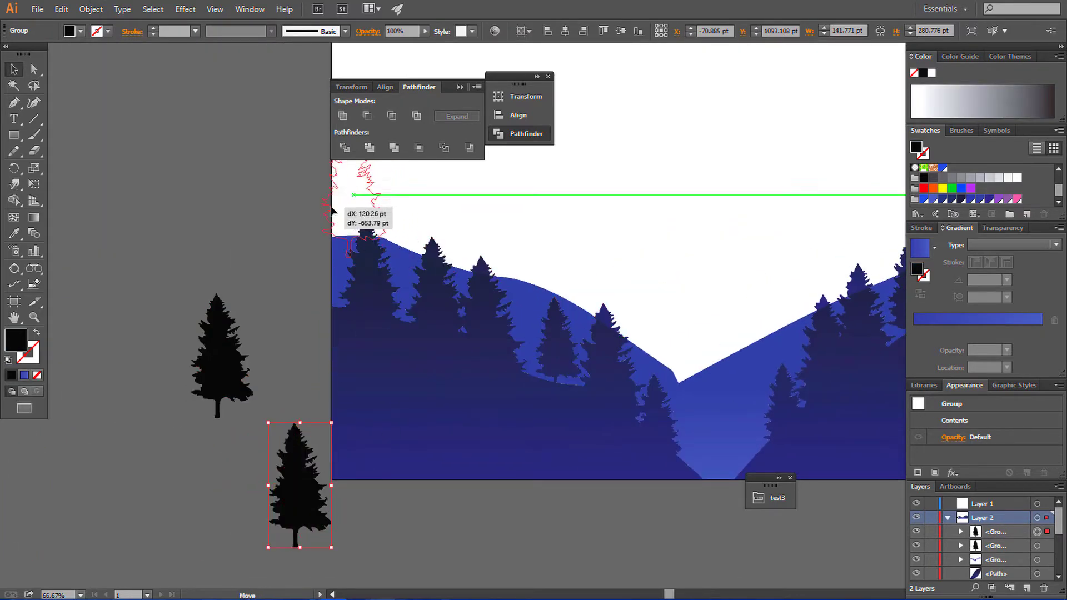
mouse_move(532, 190)
mouse_down()
mouse_move(540, 292)
mouse_move(619, 267)
mouse_up()
key(ctrl+plus)
key(ctrl+plus)
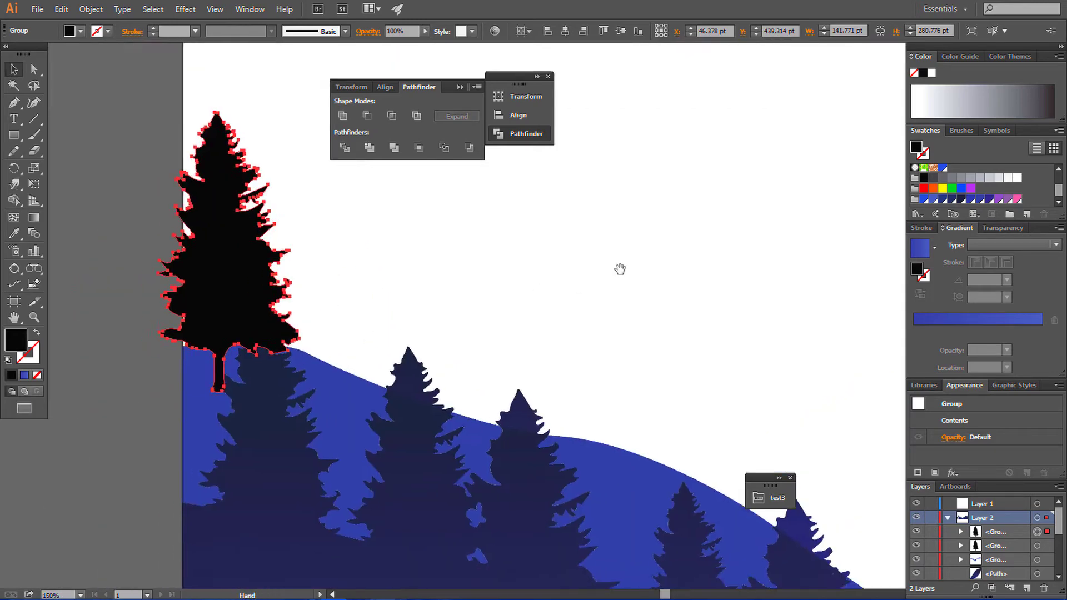
- Shrink the tree copy to about half size, settle it on the hill edge, and select the forest group
drag(301, 111, 248, 218)
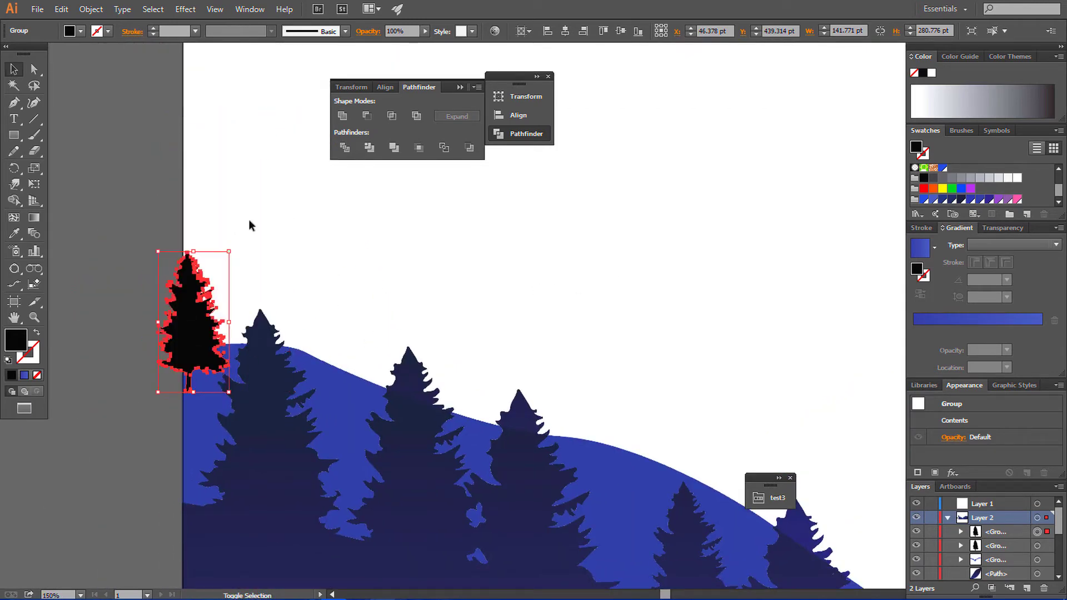
click(248, 219)
drag(223, 351, 233, 358)
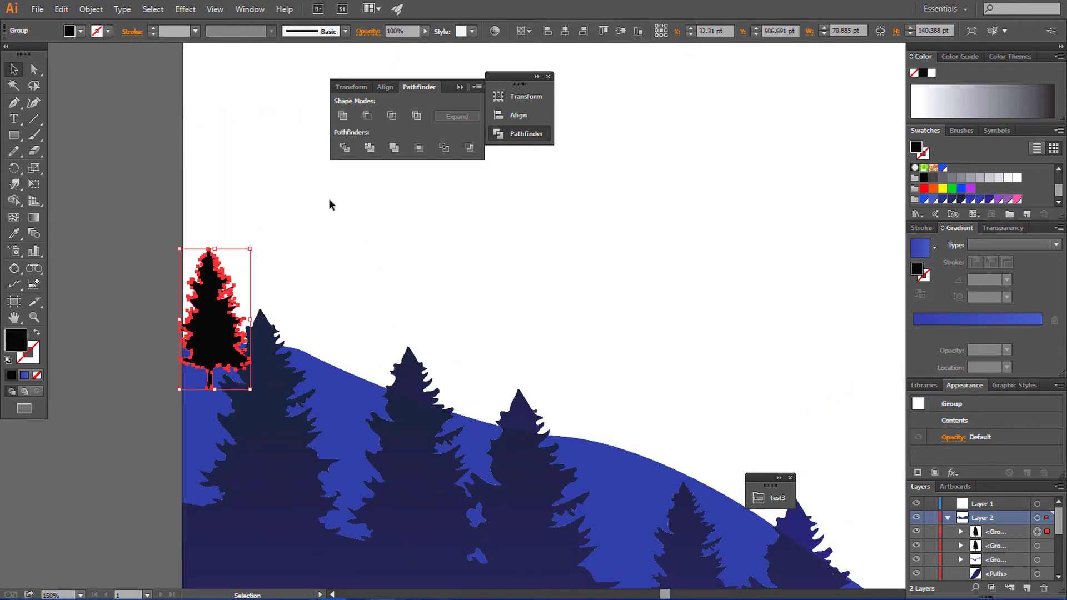
key(ctrl+minus)
key(ctrl+minus)
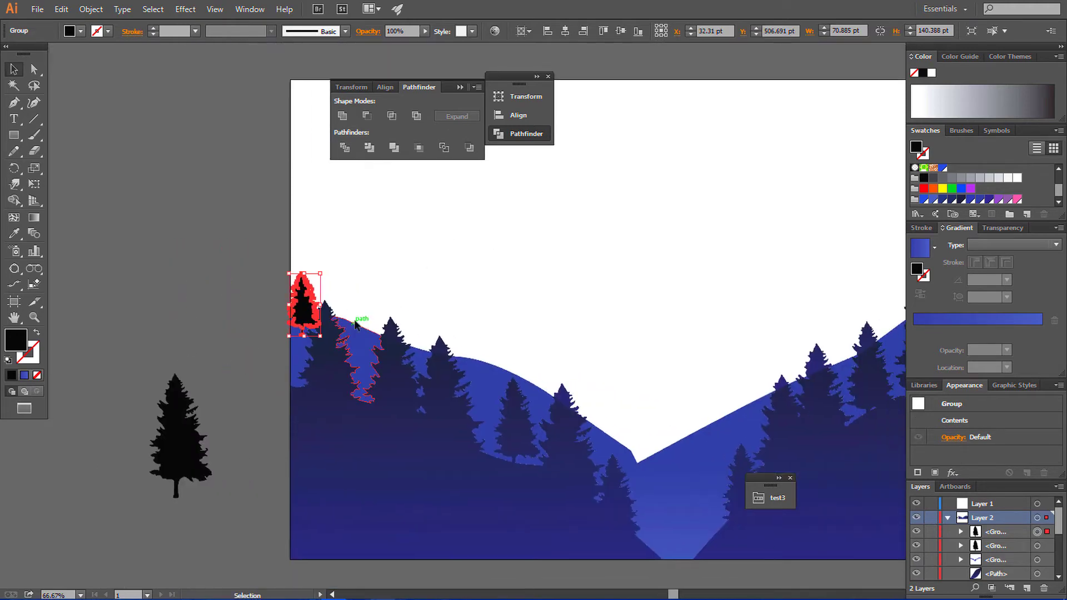
click(362, 342)
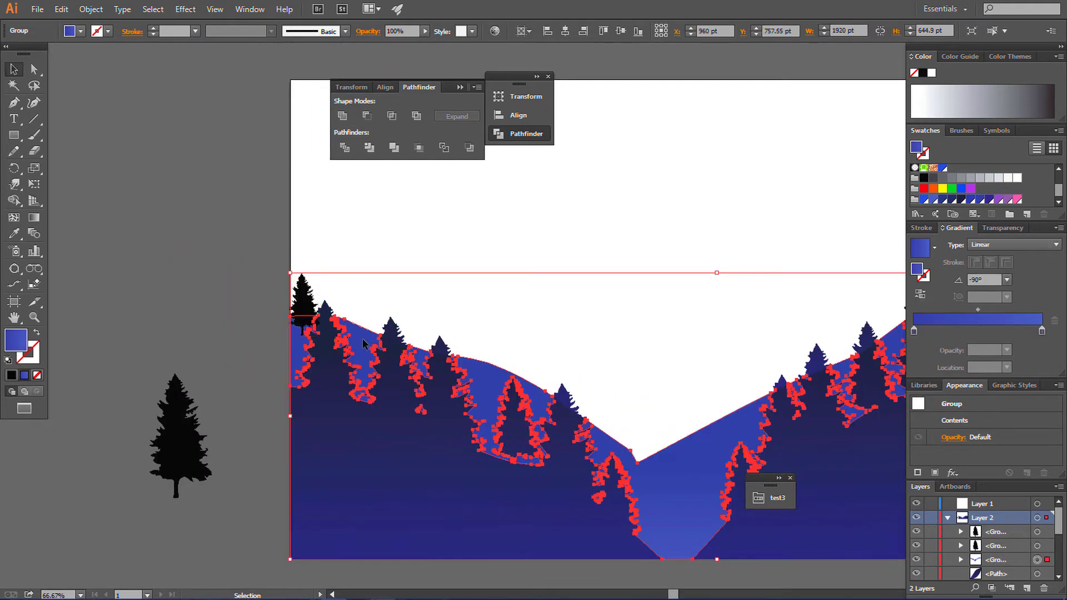
click(631, 192)
click(695, 474)
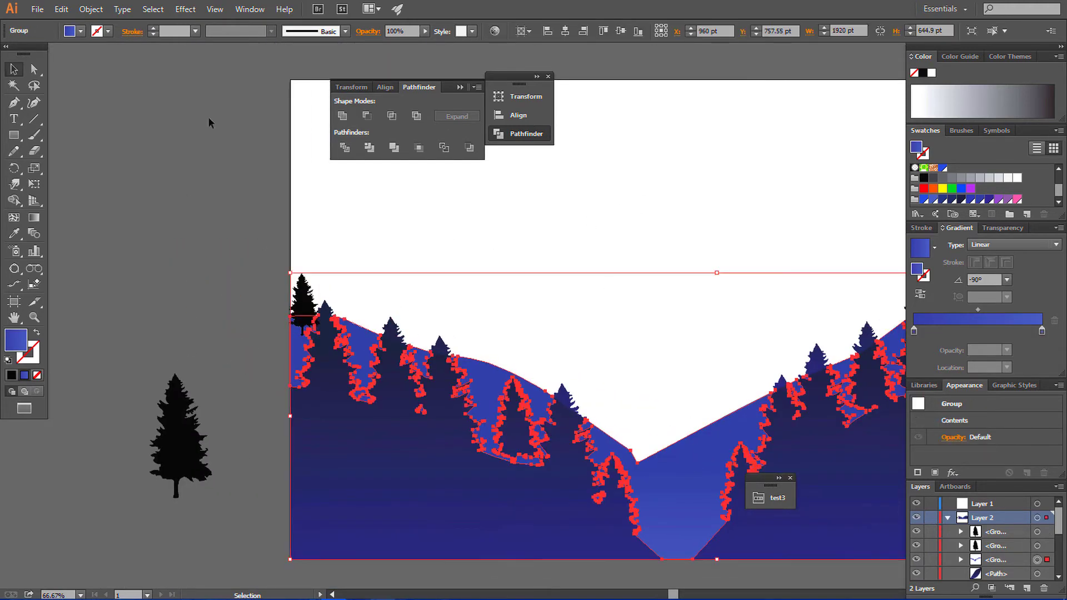
- Copy the small tree's black fill onto the forest and raise the edge tree slightly
click(14, 233)
click(303, 286)
key(v)
key(ctrl+h)
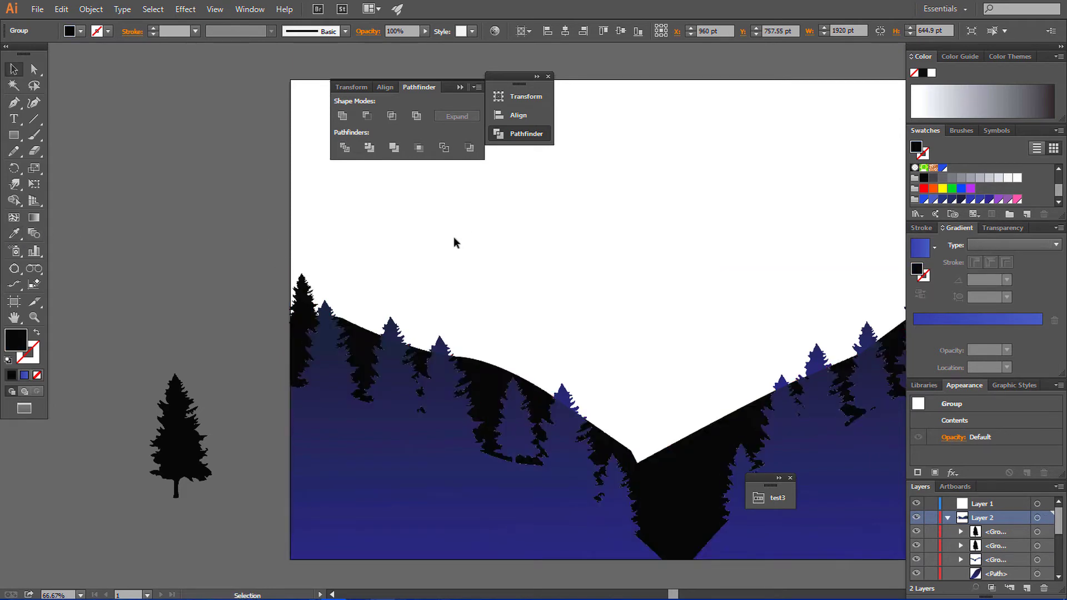
click(453, 242)
drag(302, 298, 302, 290)
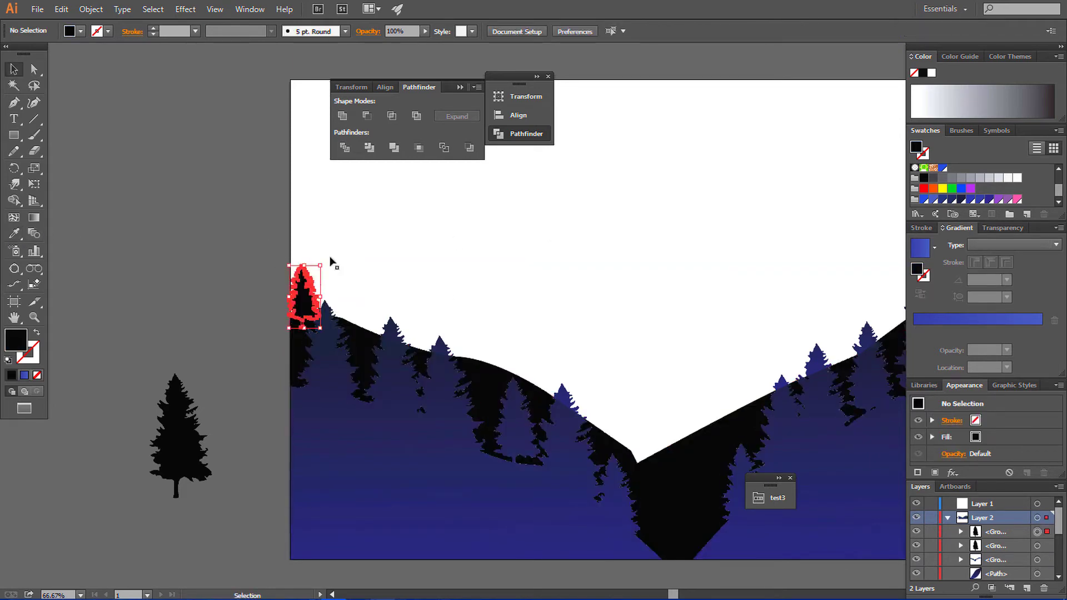
click(488, 207)
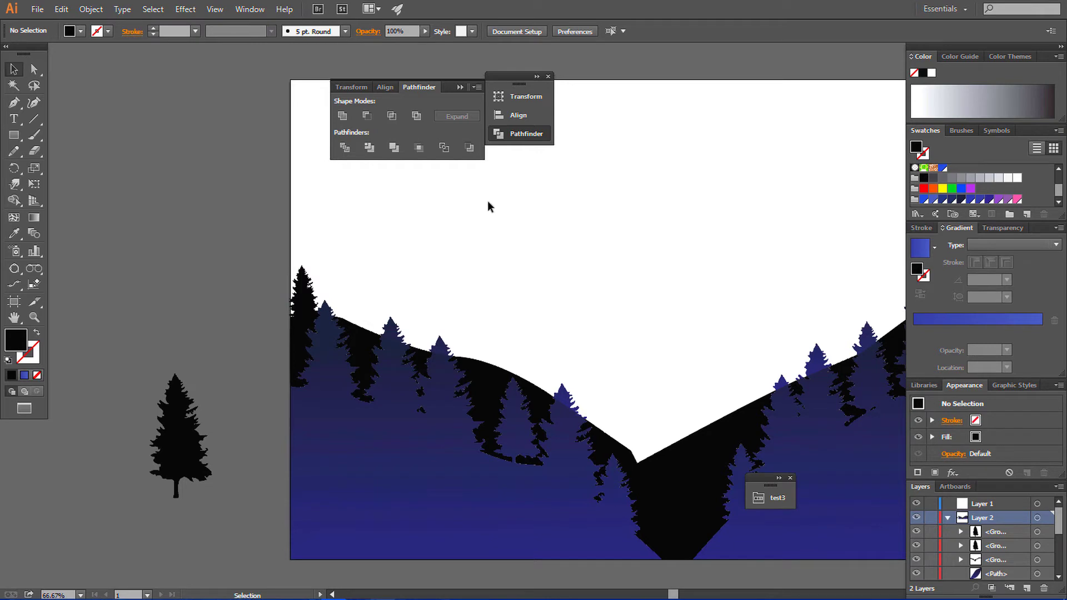
- Shift the edge tree a little left and place a tree copy on the left hilltop
key(ctrl+plus)
mouse_move(257, 269)
mouse_down()
mouse_move(207, 260)
mouse_move(221, 286)
mouse_move(252, 300)
mouse_up()
click(250, 305)
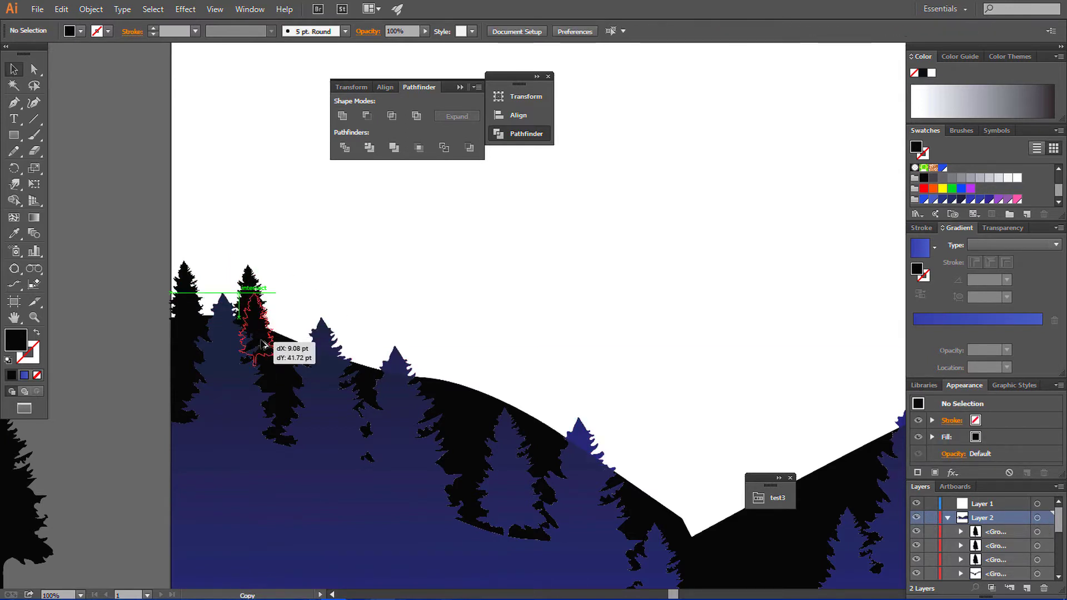
drag(272, 321, 361, 333)
click(404, 263)
click(410, 271)
- Add a smaller tree copy further along the hill and another to its right
click(195, 286)
mouse_move(389, 297)
mouse_down()
mouse_move(387, 306)
mouse_move(447, 309)
mouse_move(419, 309)
mouse_move(455, 341)
mouse_move(399, 292)
mouse_up()
click(444, 302)
scroll(460, 302, down, 2)
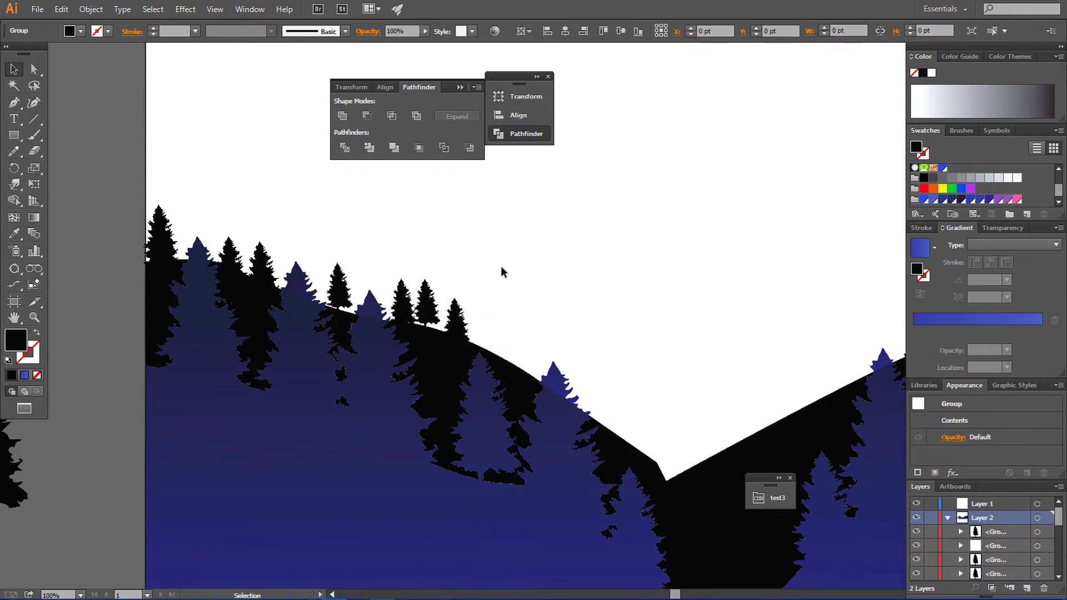
click(500, 269)
drag(520, 302, 411, 252)
drag(350, 275, 372, 276)
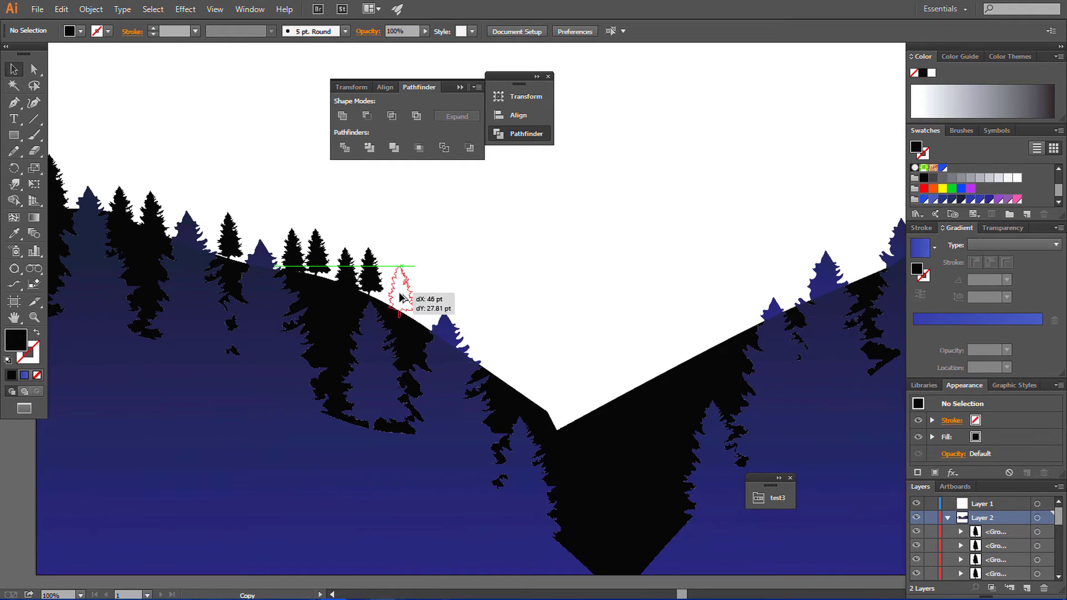
- Add another tree copy down the slope and move a tree group toward the valley
mouse_move(420, 297)
mouse_down()
mouse_move(383, 292)
mouse_move(442, 307)
mouse_move(424, 306)
mouse_move(495, 359)
mouse_move(242, 249)
mouse_up()
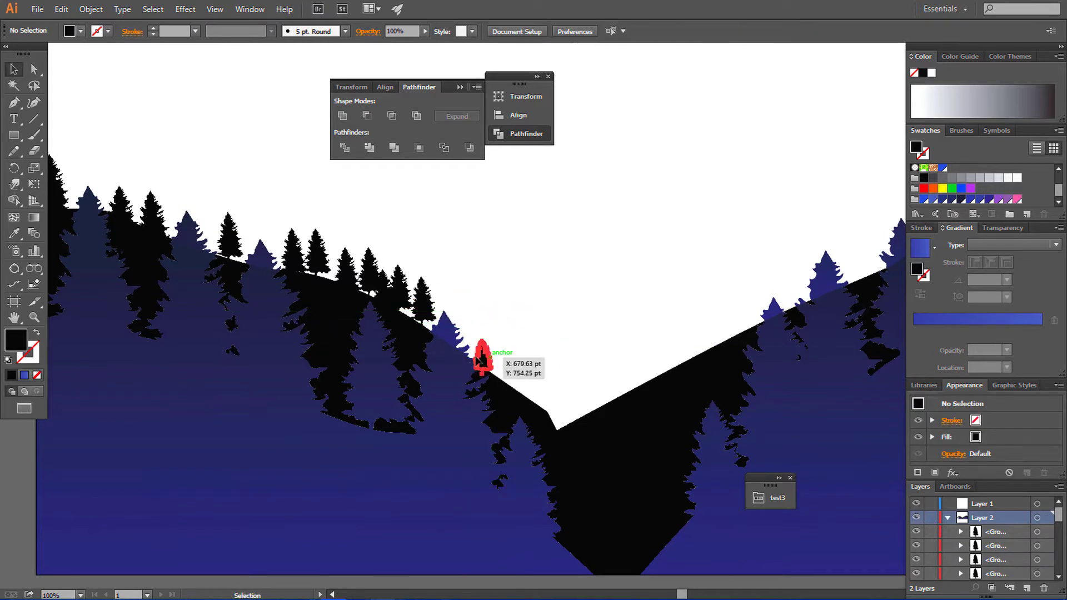
click(310, 207)
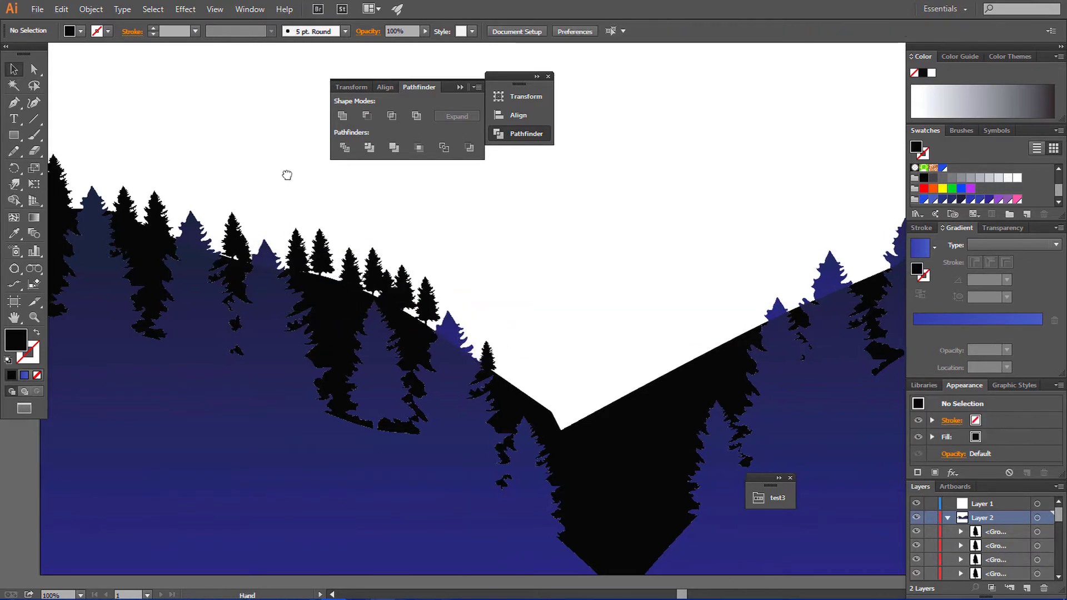
drag(286, 174, 447, 207)
key(ctrl+minus)
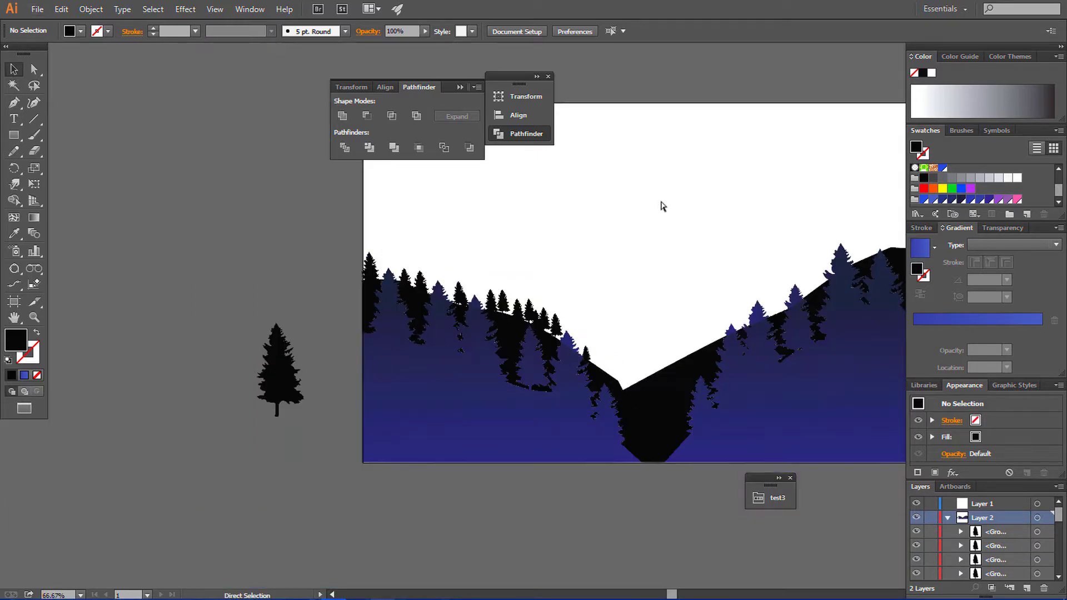
key(ctrl+plus)
key(ctrl+plus)
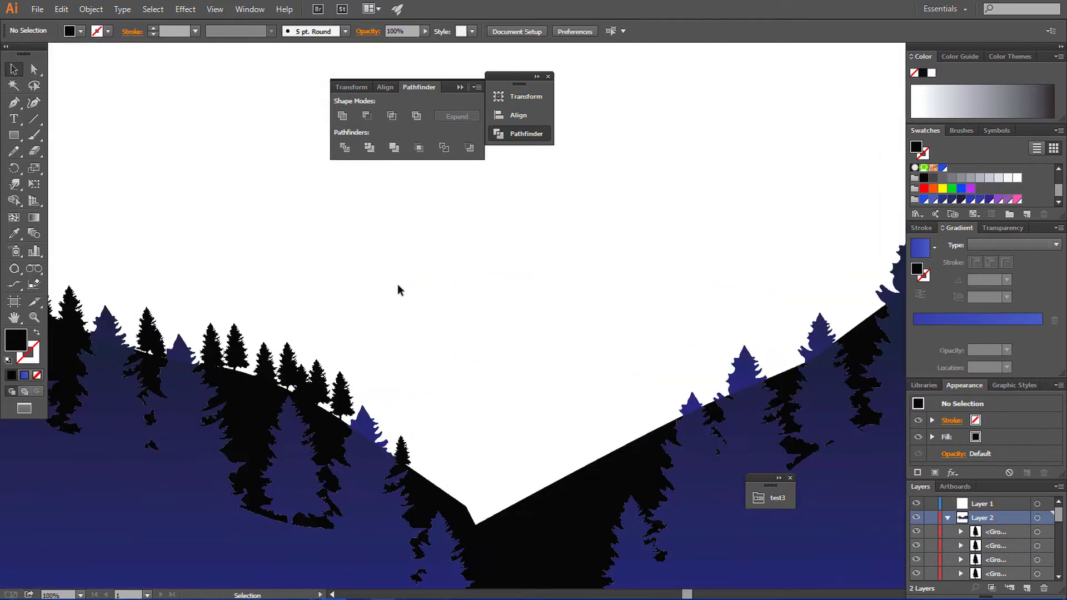
drag(263, 341, 288, 345)
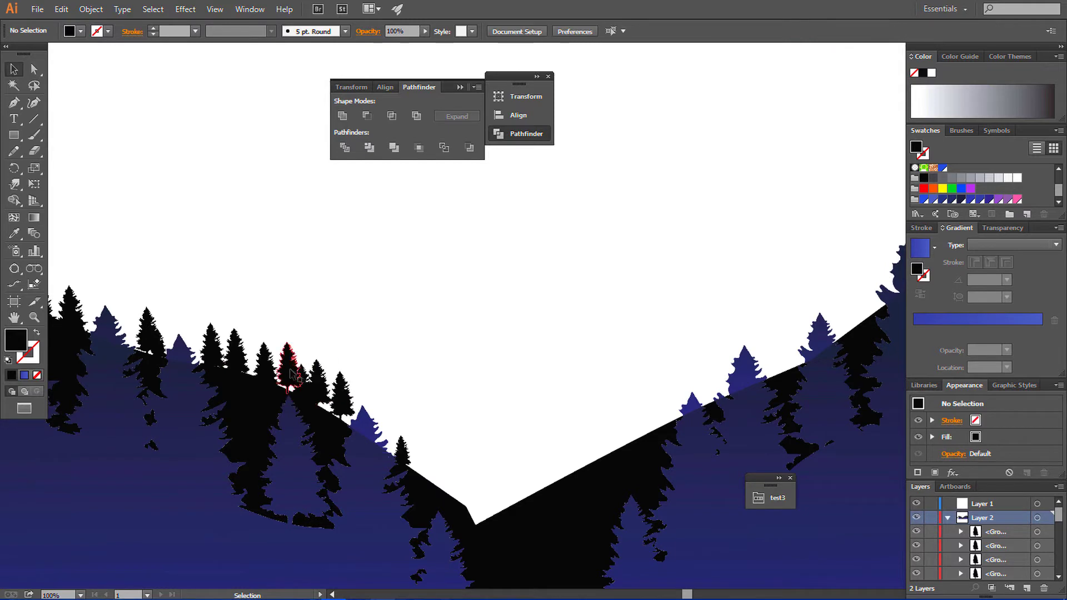
click(408, 293)
- Lower a small tree into the valley, shrink it slightly, and select it
mouse_move(403, 452)
mouse_down()
mouse_move(488, 510)
mouse_move(519, 445)
mouse_up()
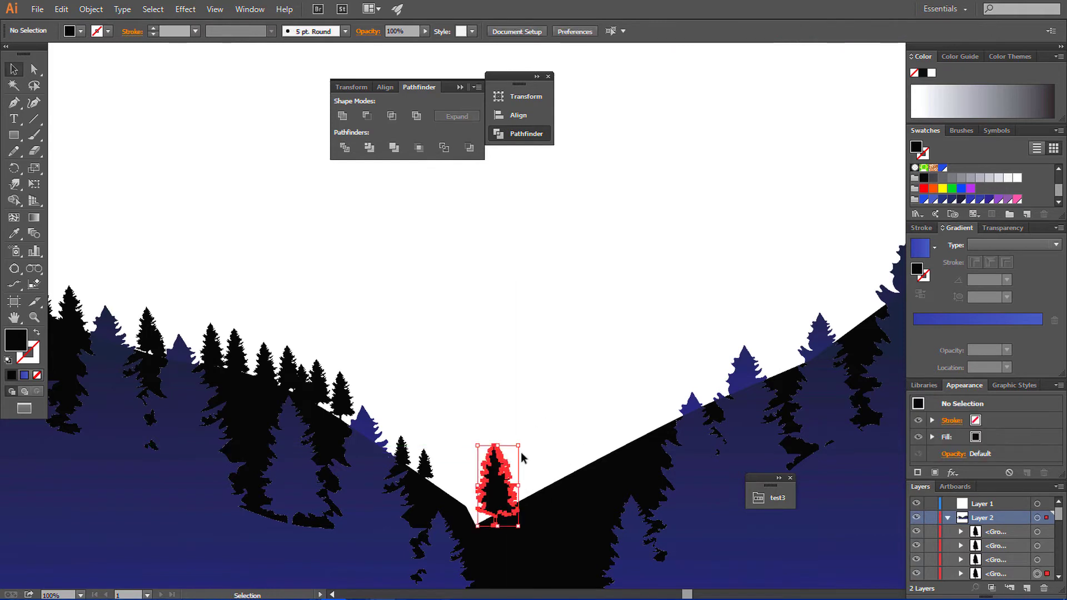
drag(497, 489, 502, 511)
click(538, 394)
scroll(538, 334, down, 3)
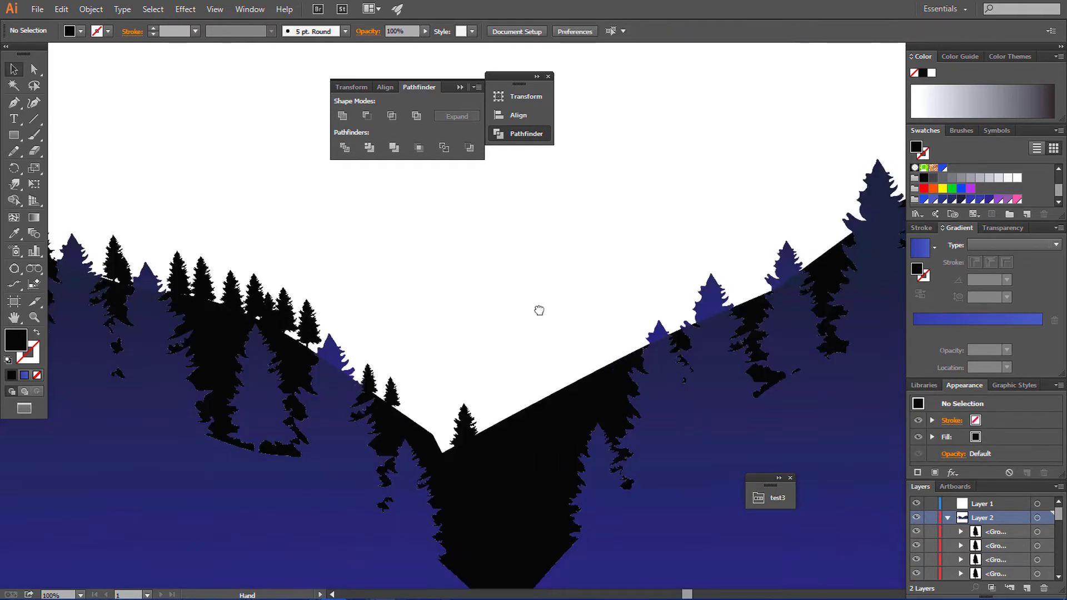
alt+drag(467, 428, 503, 400)
click(529, 295)
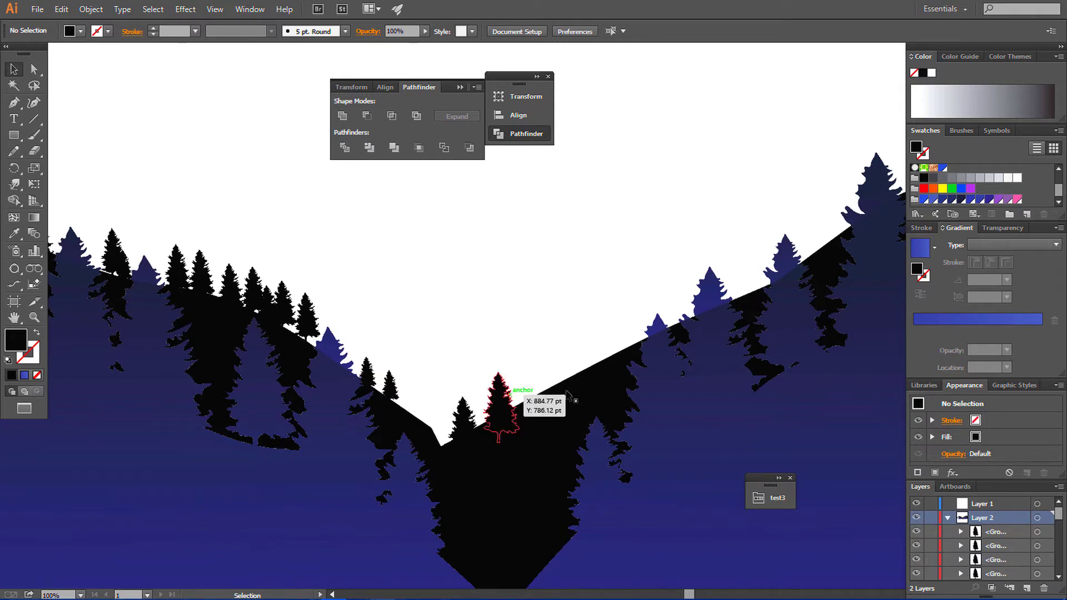
- Copy the valley tree up the right slope and shrink it
alt+drag(567, 391, 608, 341)
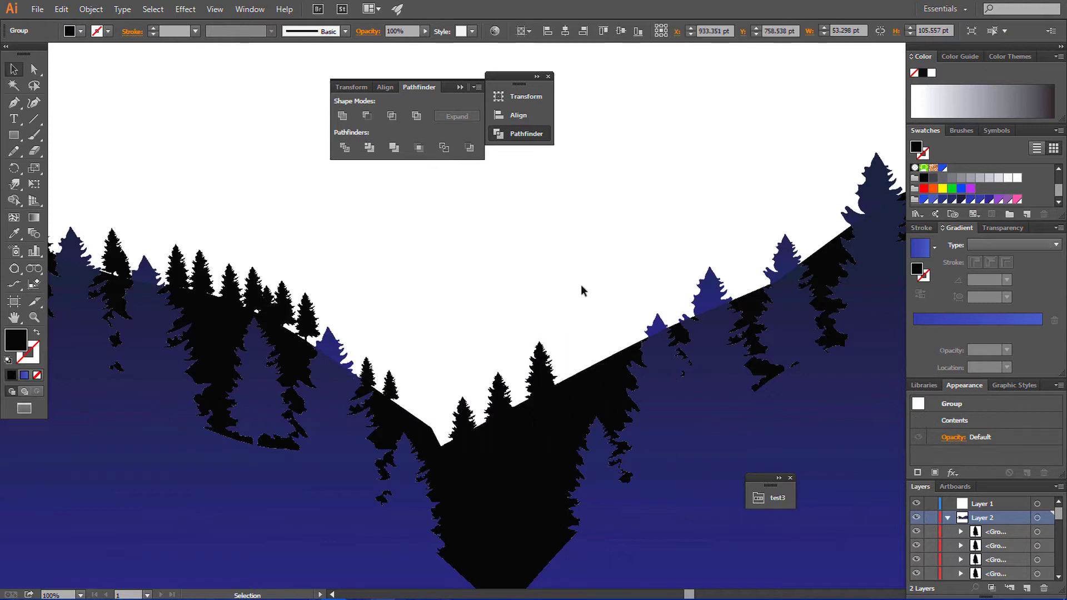
click(582, 285)
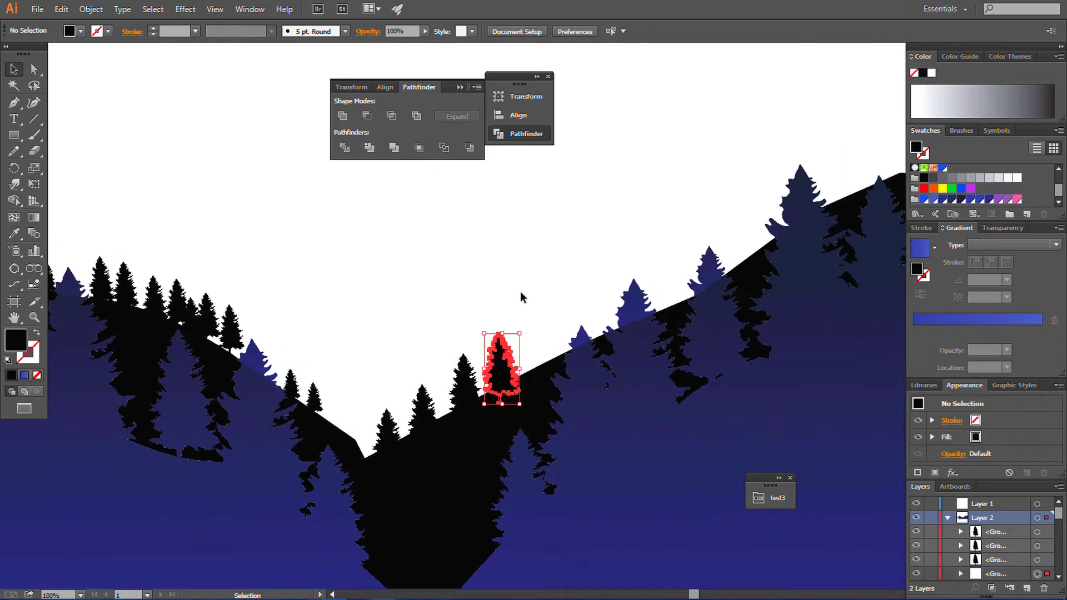
mouse_move(524, 363)
mouse_down()
mouse_move(561, 340)
mouse_move(548, 316)
mouse_up()
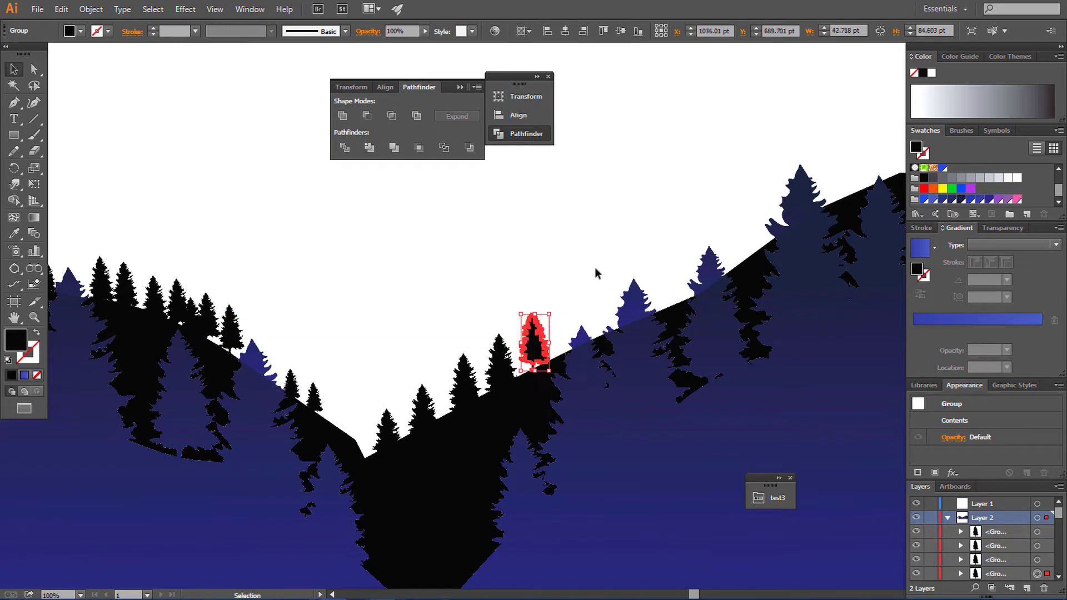
click(597, 275)
click(538, 356)
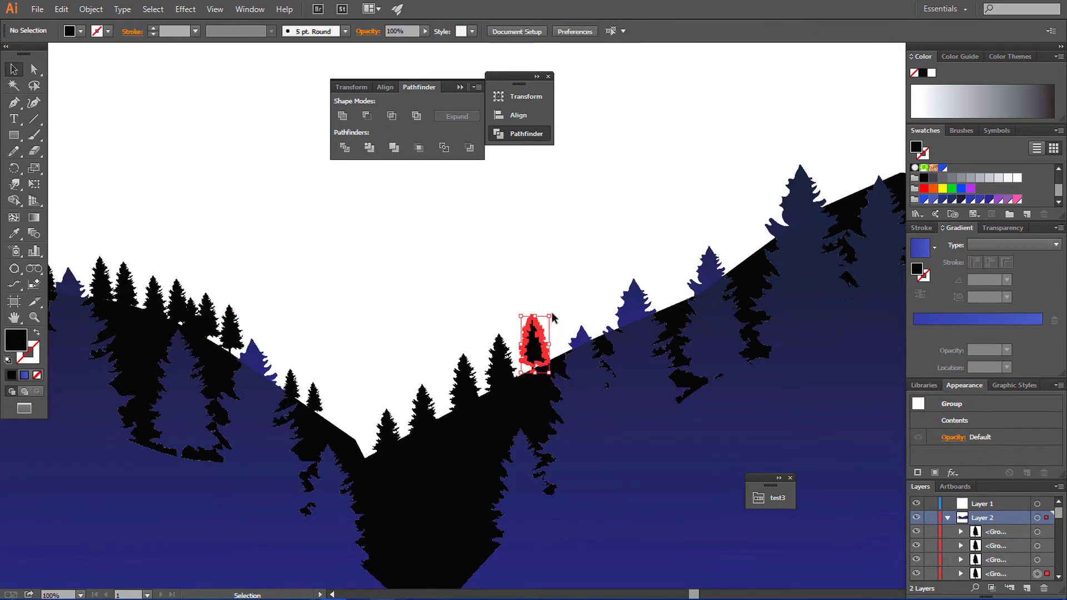
drag(554, 315, 540, 330)
click(571, 266)
- Move two more small black trees up onto the right hillside
drag(571, 266, 516, 254)
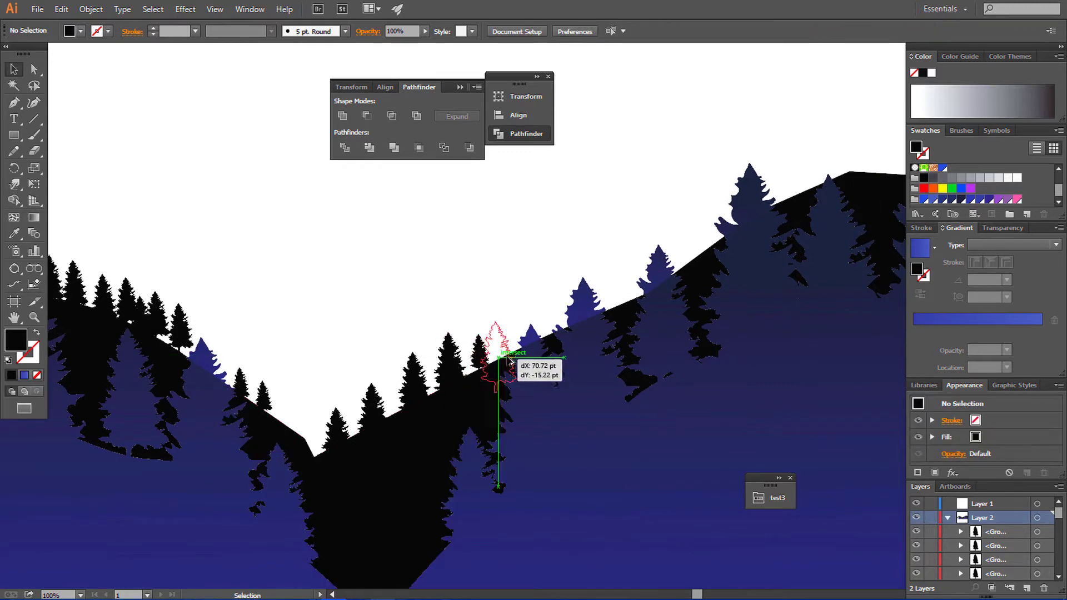
drag(479, 359, 507, 346)
click(553, 271)
drag(590, 279, 521, 299)
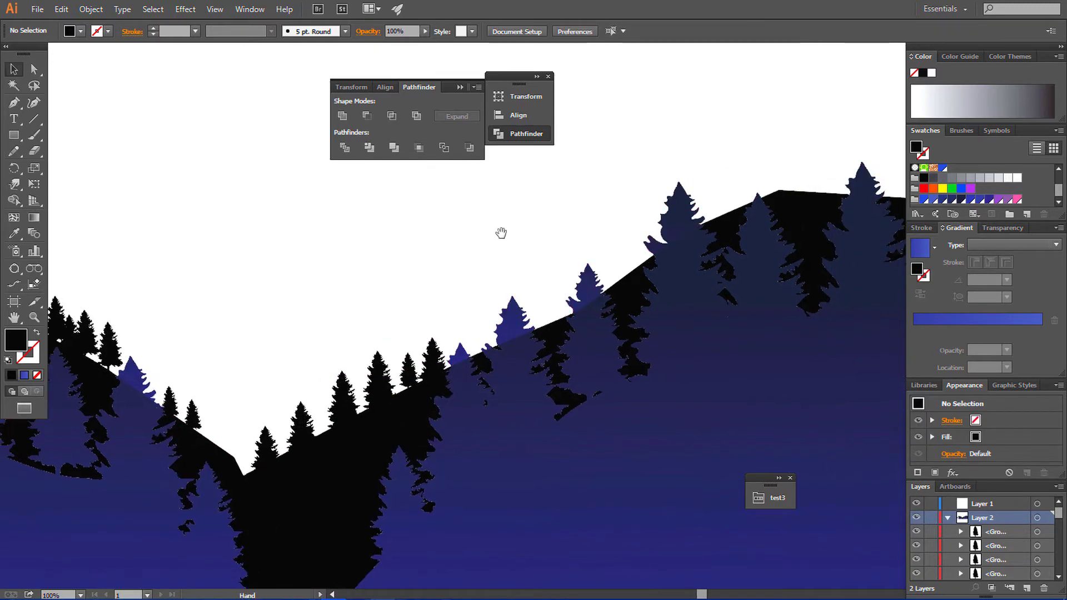
drag(501, 233, 467, 246)
drag(394, 379, 524, 305)
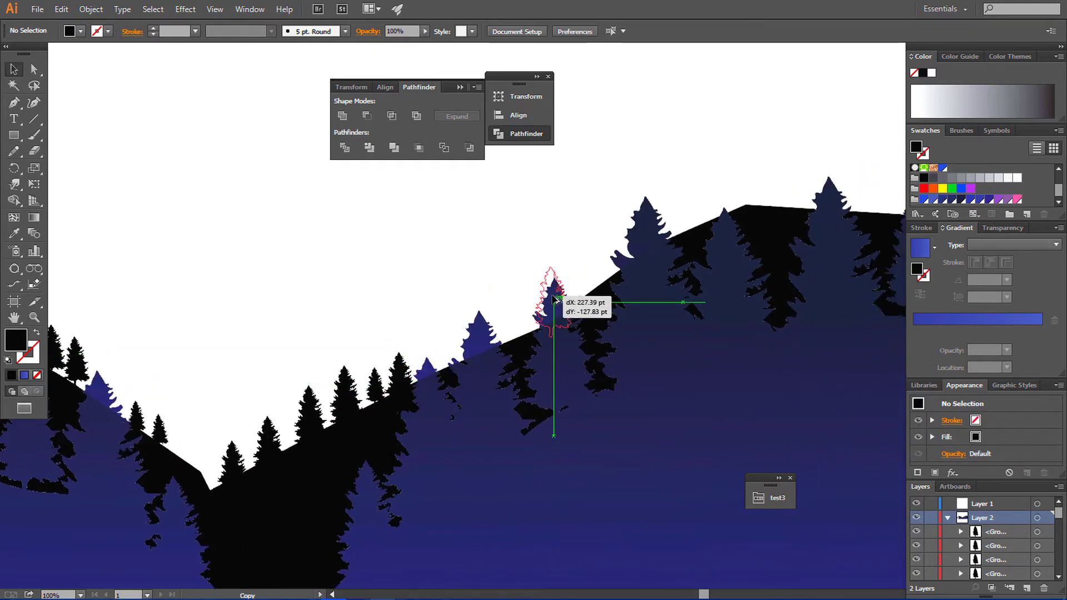
click(507, 257)
- Move a tree further up the hillside and copy it toward the hilltop
drag(578, 222, 544, 235)
drag(480, 272, 547, 238)
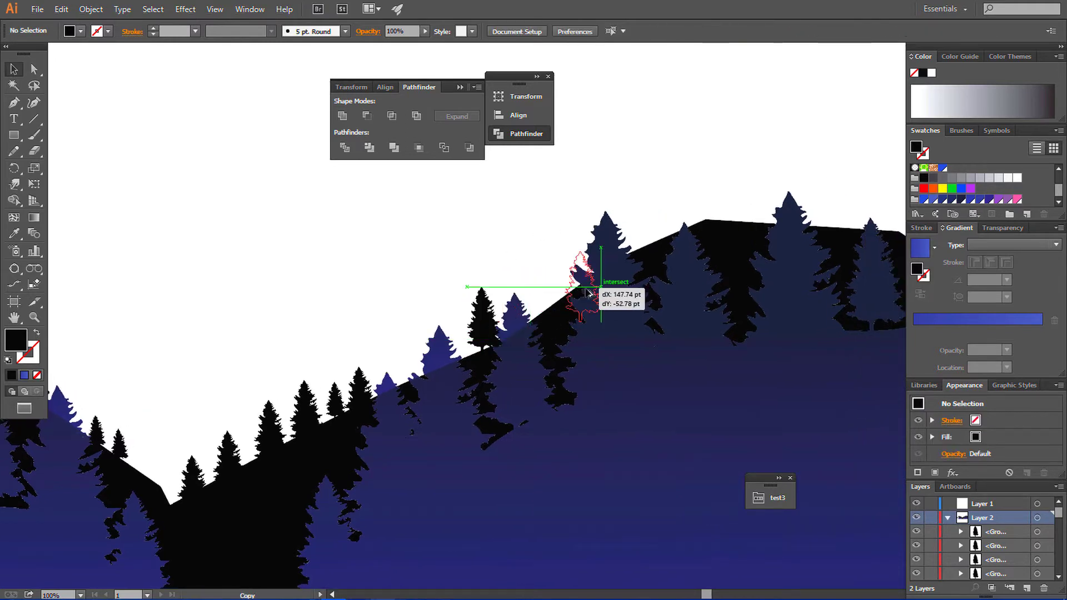
click(535, 227)
drag(557, 288, 656, 229)
click(743, 169)
drag(707, 192, 611, 210)
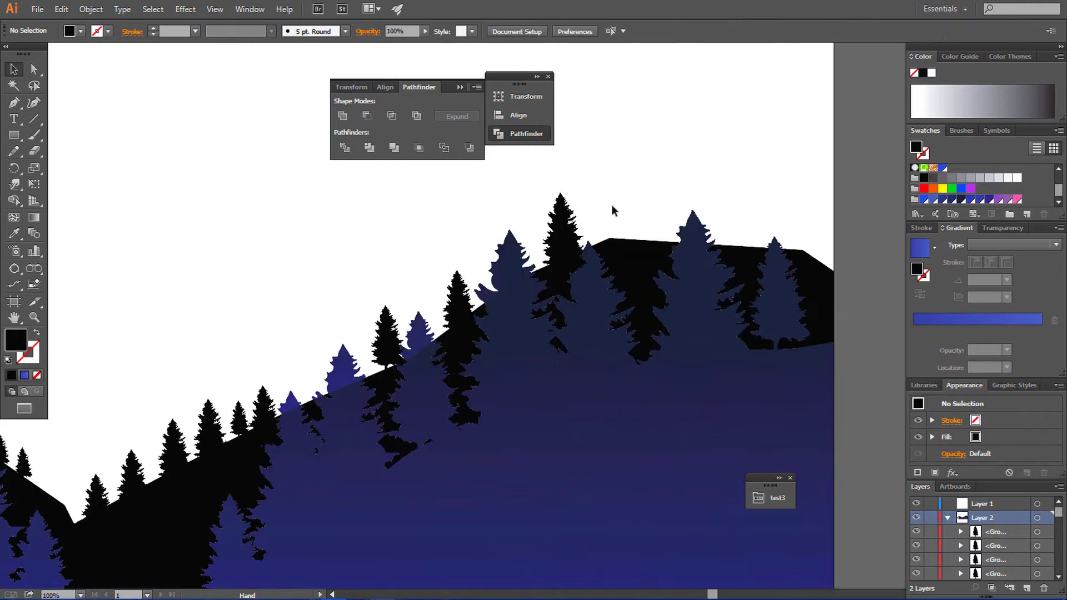
- Place a black tree on the right hilltop, shrink it, and zoom out to the artboard
drag(567, 245, 639, 237)
click(679, 167)
drag(676, 171, 634, 197)
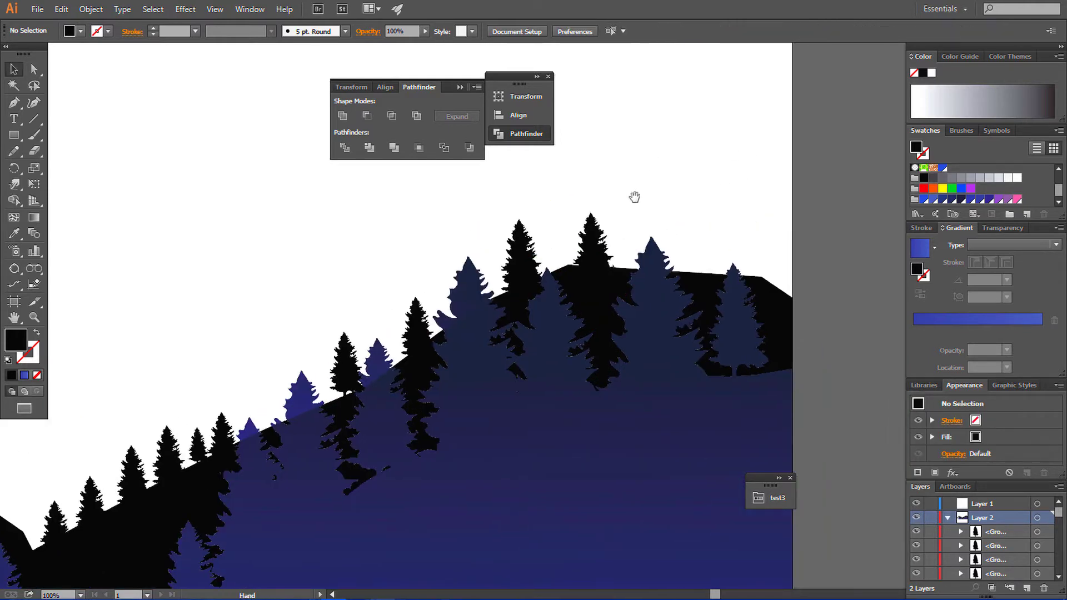
mouse_move(595, 261)
mouse_down()
mouse_move(710, 240)
mouse_move(709, 266)
mouse_move(630, 221)
mouse_up()
click(807, 219)
click(711, 234)
click(817, 219)
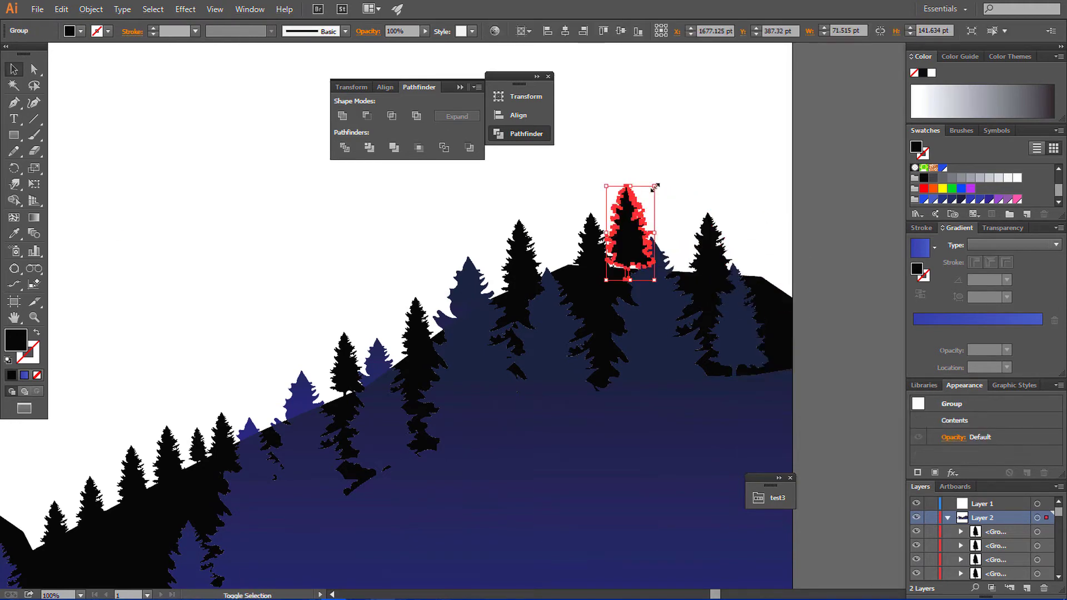
drag(655, 187, 639, 219)
click(684, 184)
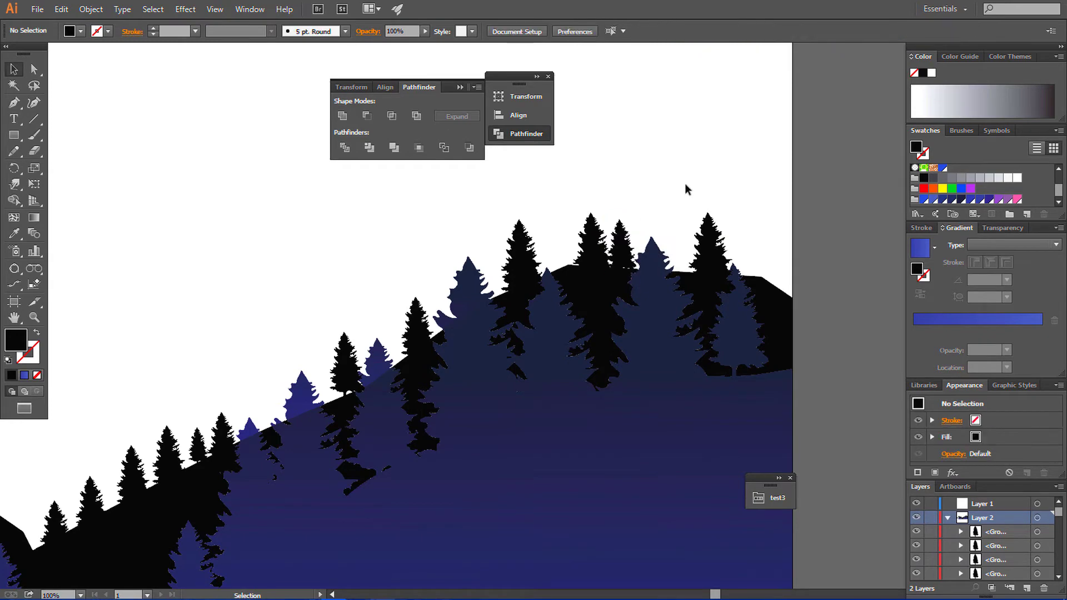
key(ctrl+minus)
key(ctrl+minus)
- Lock the stray pine beside the artboard so Magic Wand selects only the foreground black trees
drag(517, 219, 566, 201)
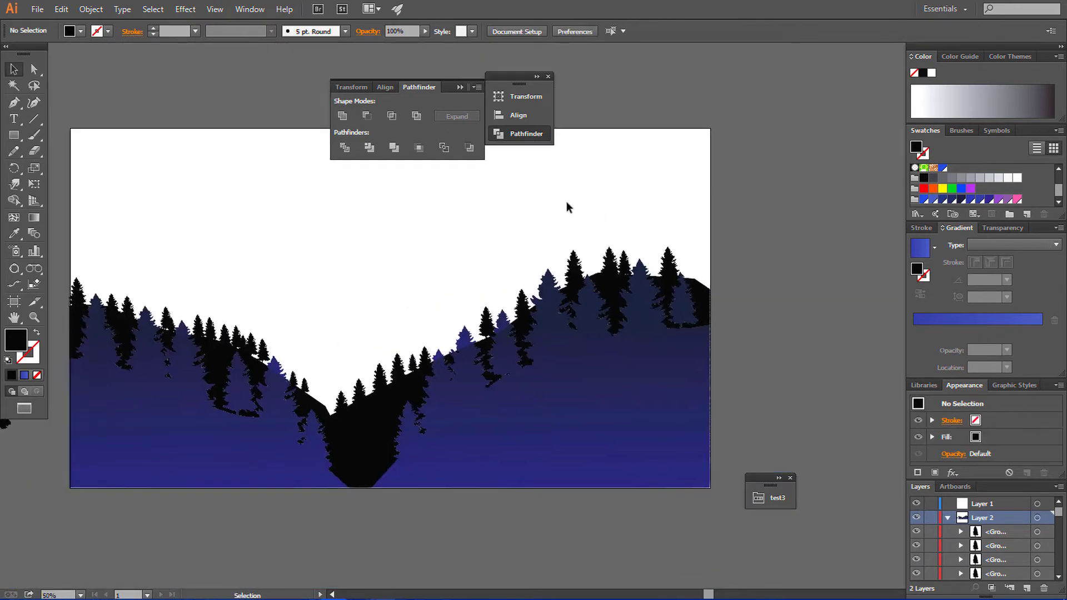
click(311, 395)
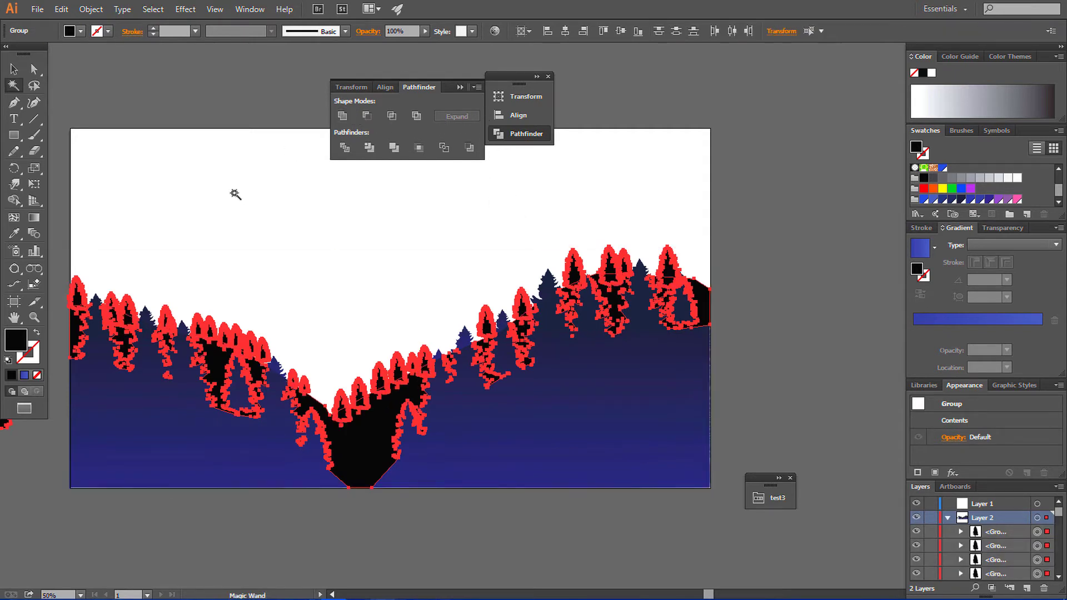
key(v)
click(248, 99)
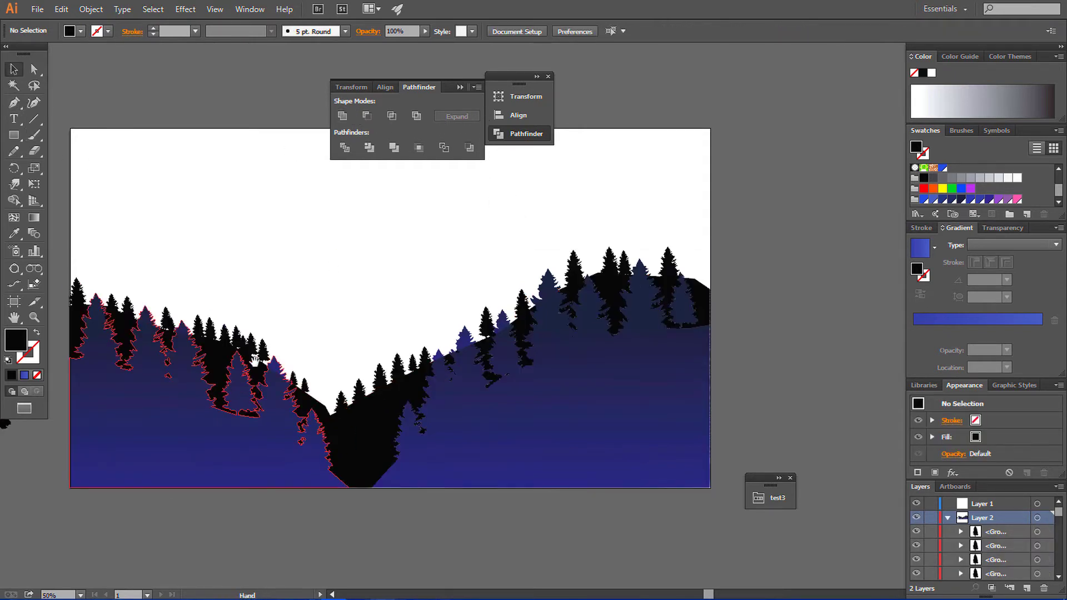
scroll(133, 365, down, 1)
scroll(134, 365, left, 3)
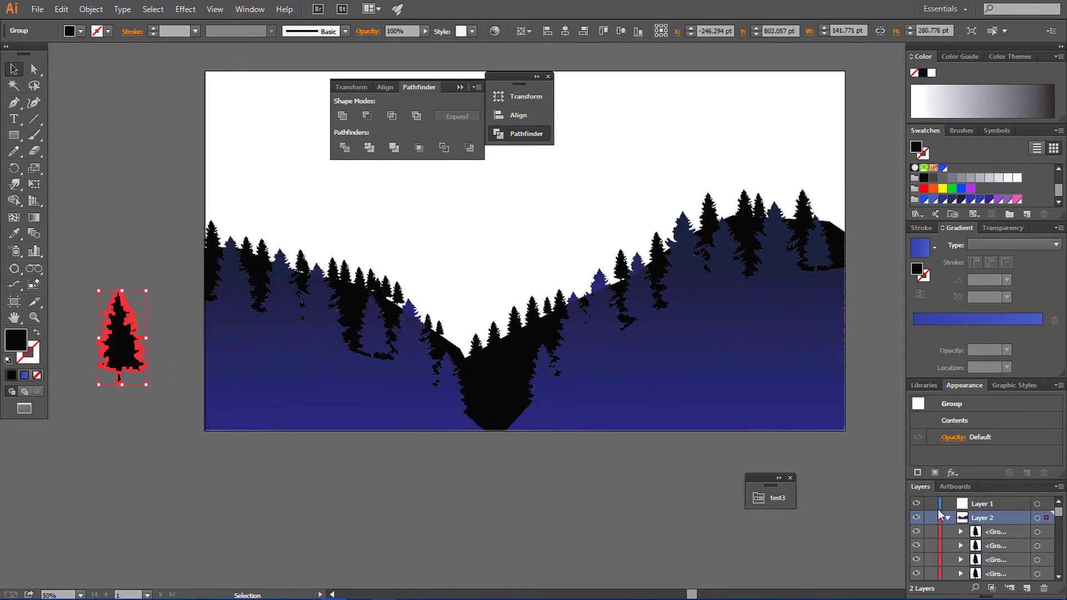
scroll(989, 553, down, 5)
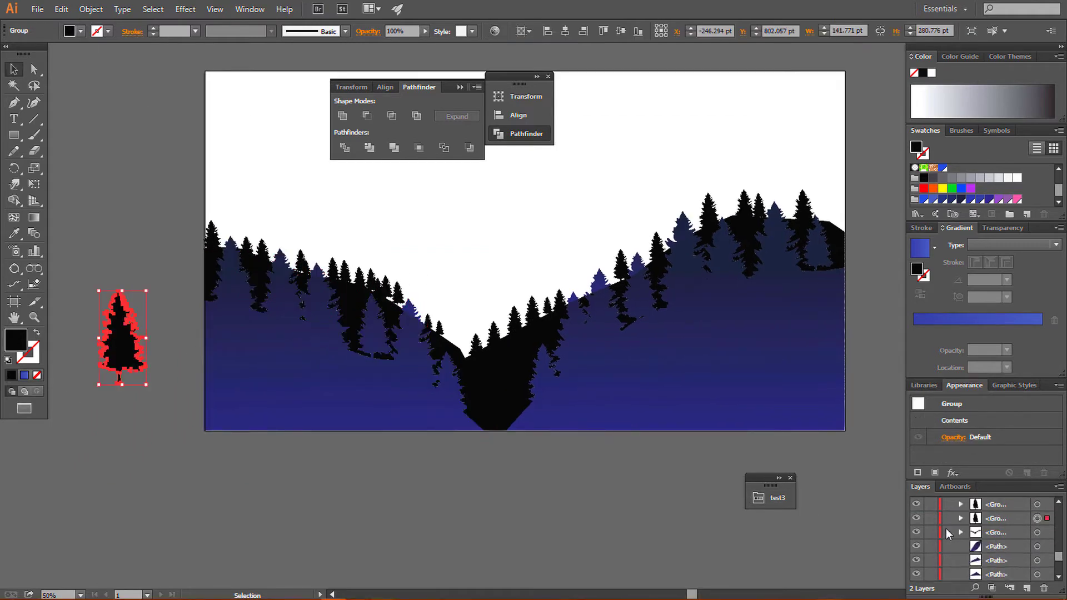
click(931, 518)
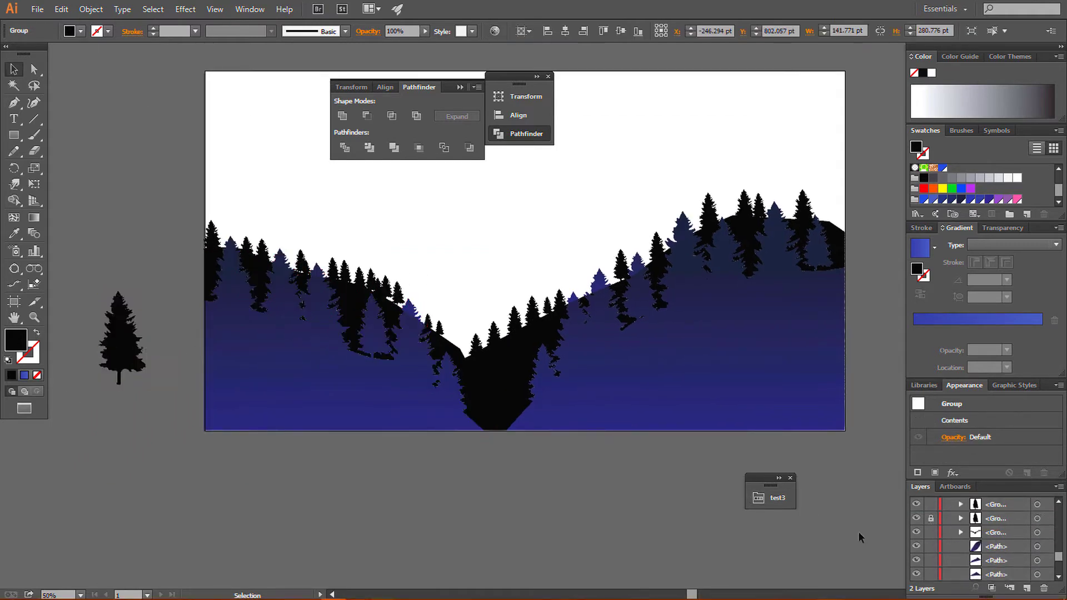
click(259, 248)
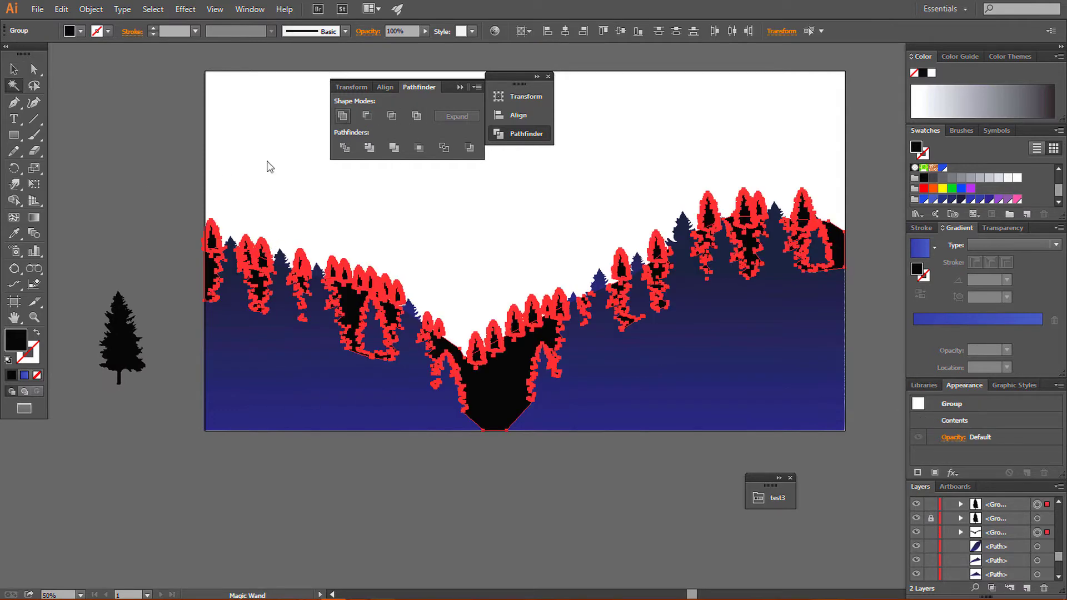
- Check the black tree group, then view the hills at actual size
key(v)
click(88, 99)
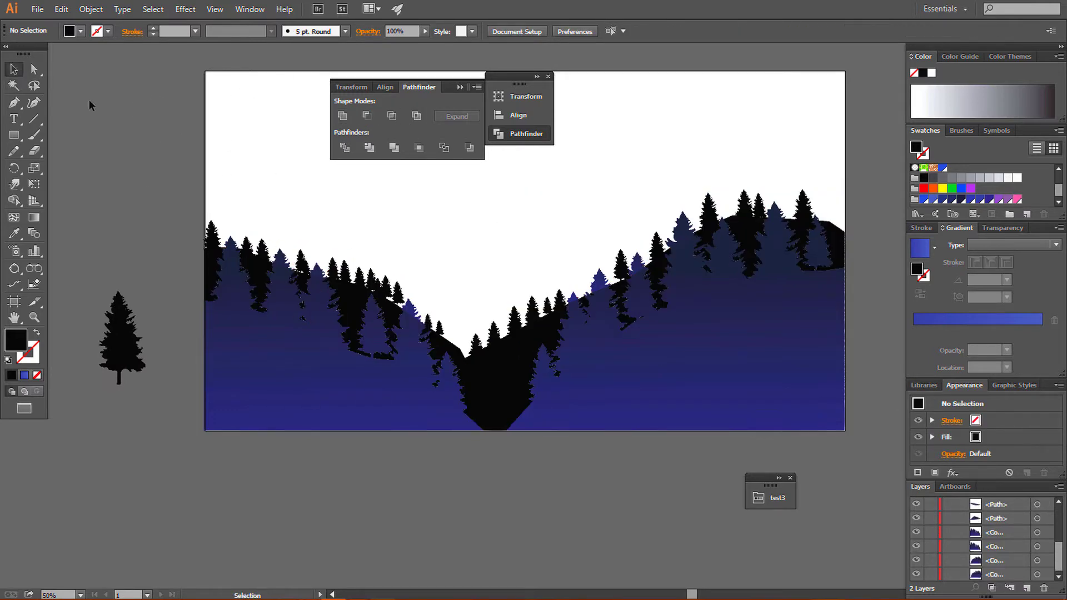
click(264, 251)
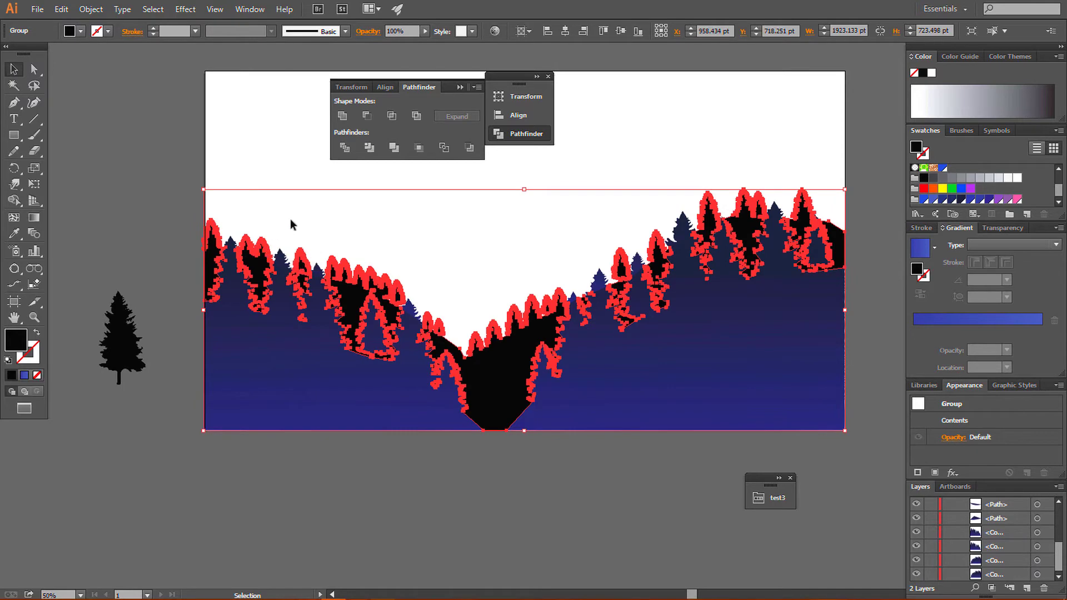
click(252, 161)
key(ctrl+1)
drag(251, 161, 412, 198)
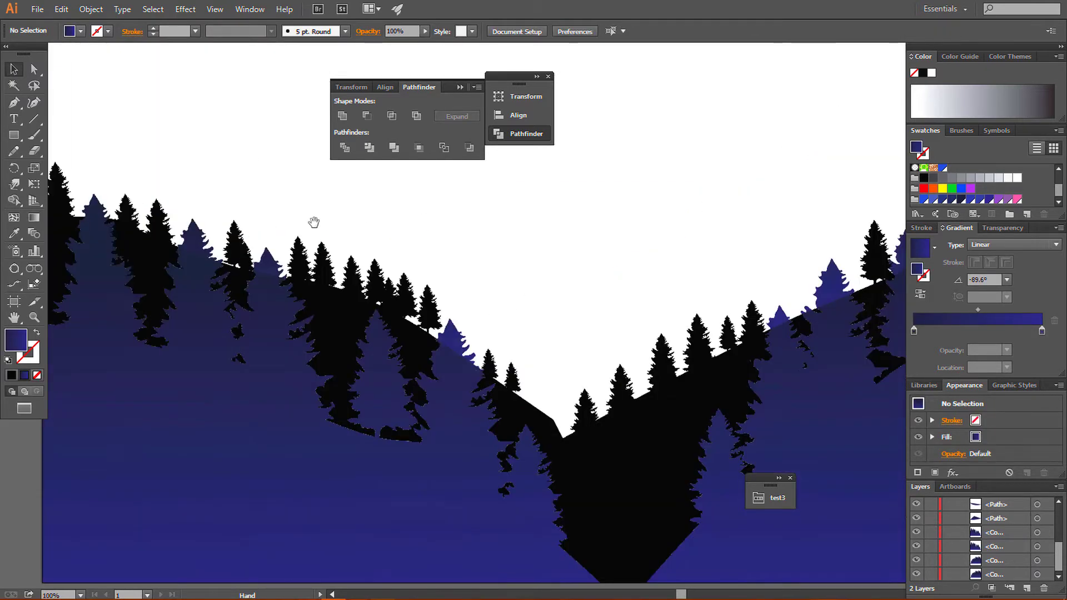
- Lift the blue treetop shape to inspect it, undoing the move each time
click(129, 217)
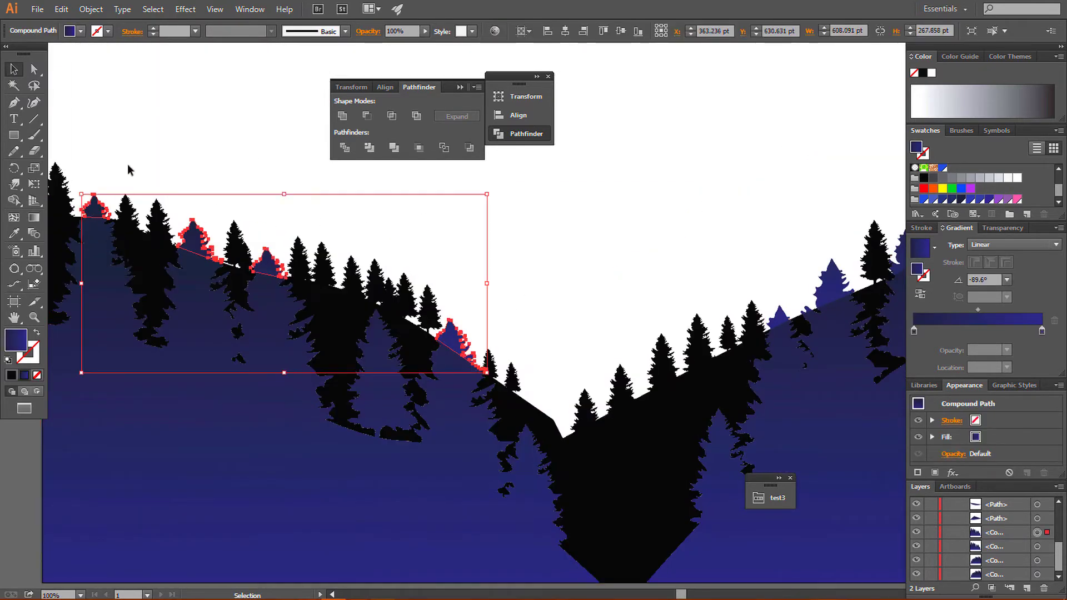
drag(97, 217, 103, 174)
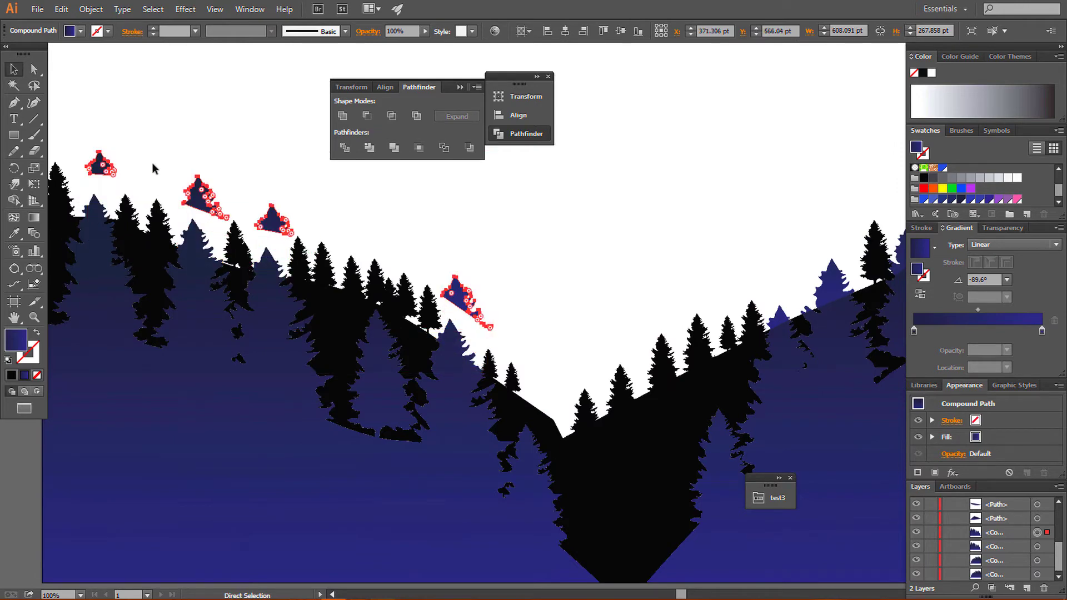
key(ctrl+z)
key(ctrl+z)
key(ctrl+z)
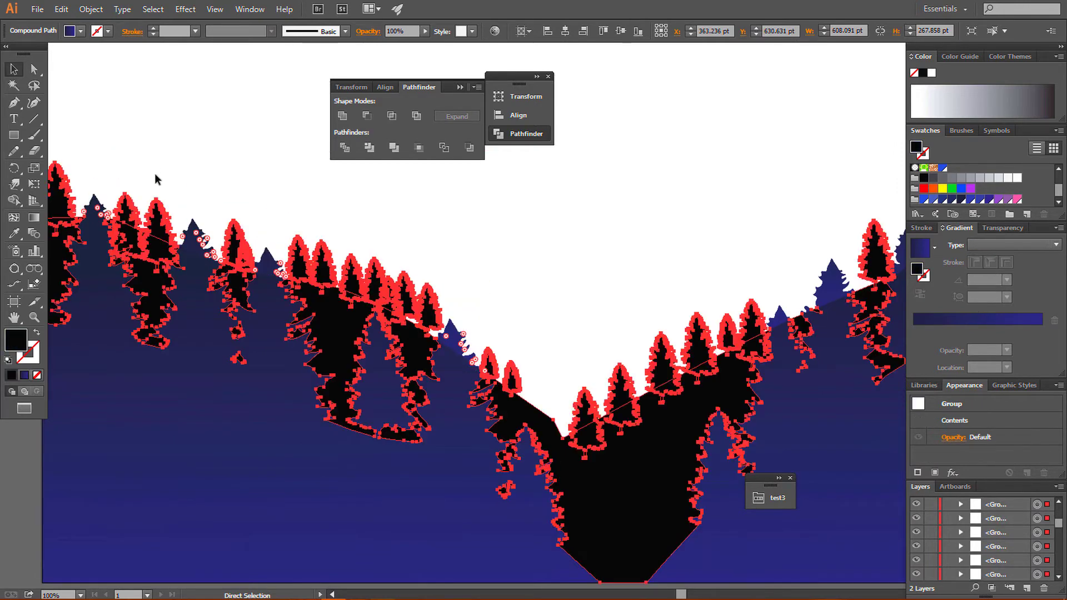
click(145, 103)
drag(101, 211, 104, 146)
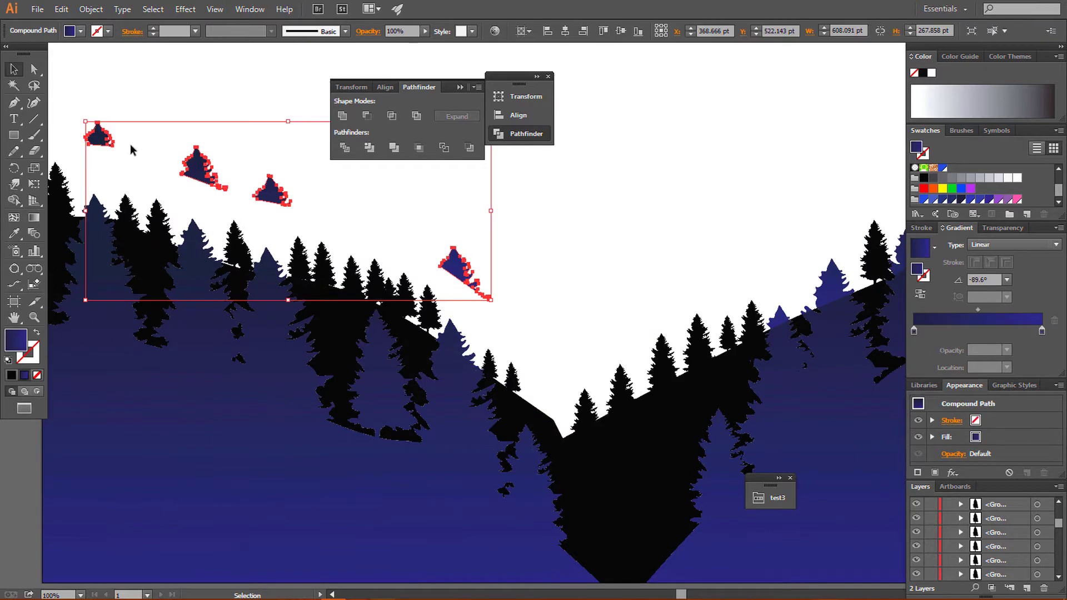
key(ctrl+z)
click(131, 145)
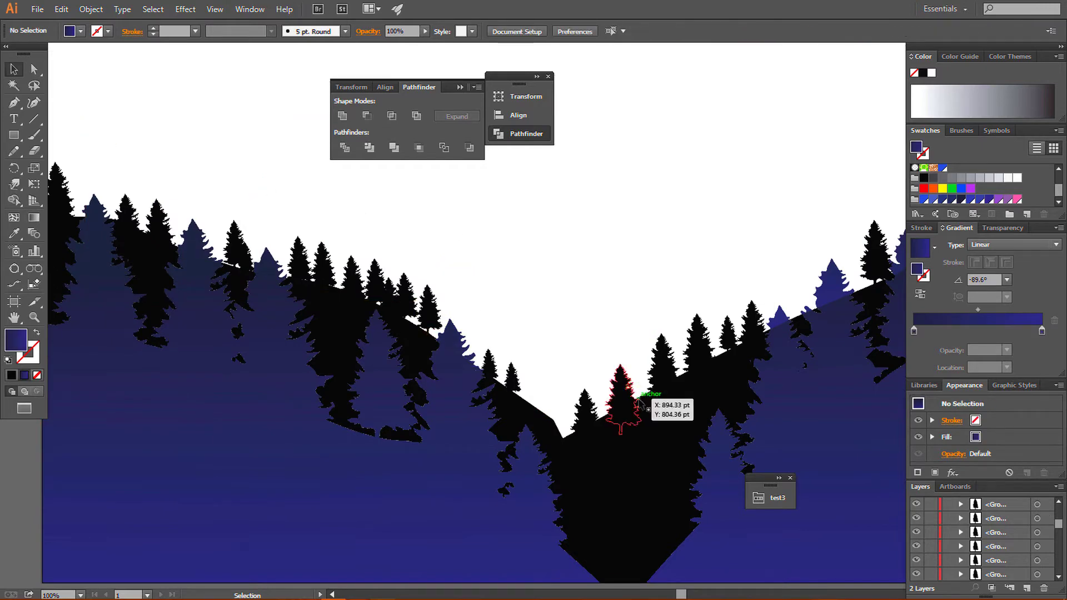
- Select the right-hand tree compound path, then zoom out to view the whole forest
click(801, 331)
drag(700, 201, 412, 217)
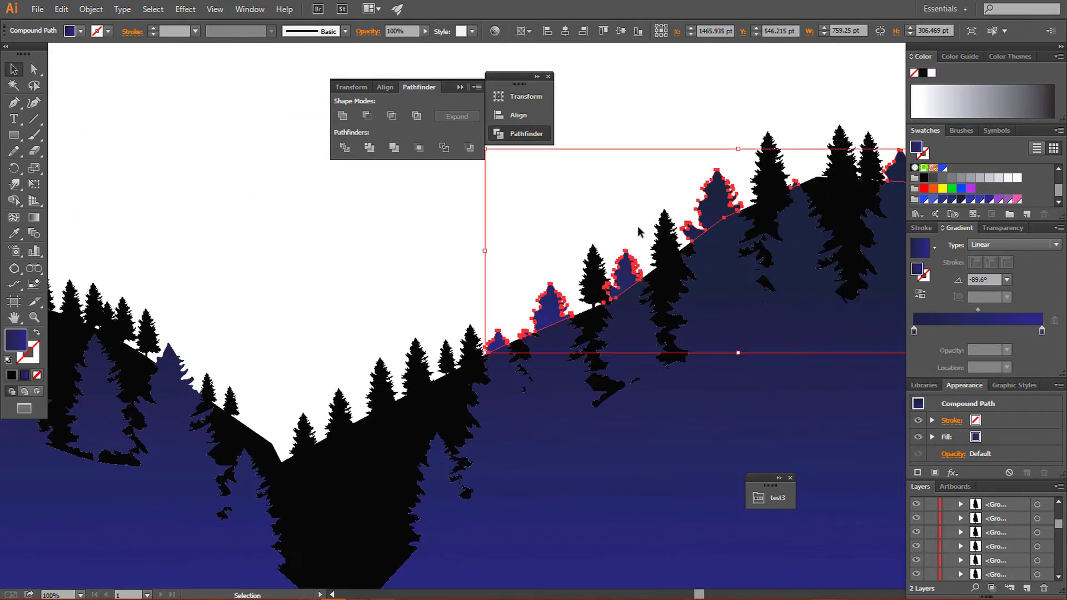
click(639, 224)
key(ctrl+minus)
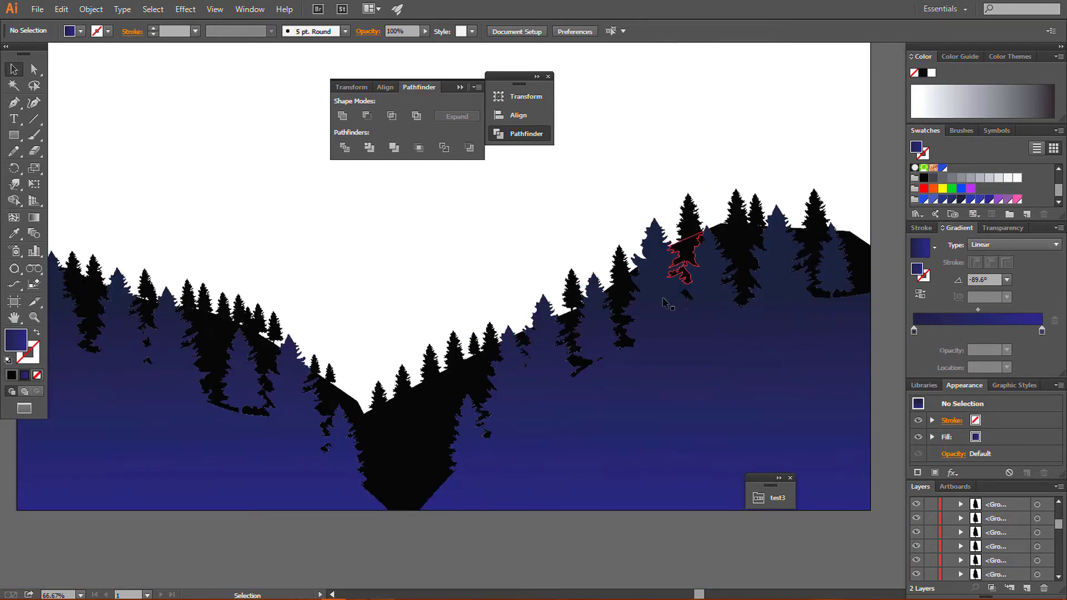
- Magic Wand-select all black tree shapes and merge them with Pathfinder
drag(419, 439, 485, 411)
click(485, 411)
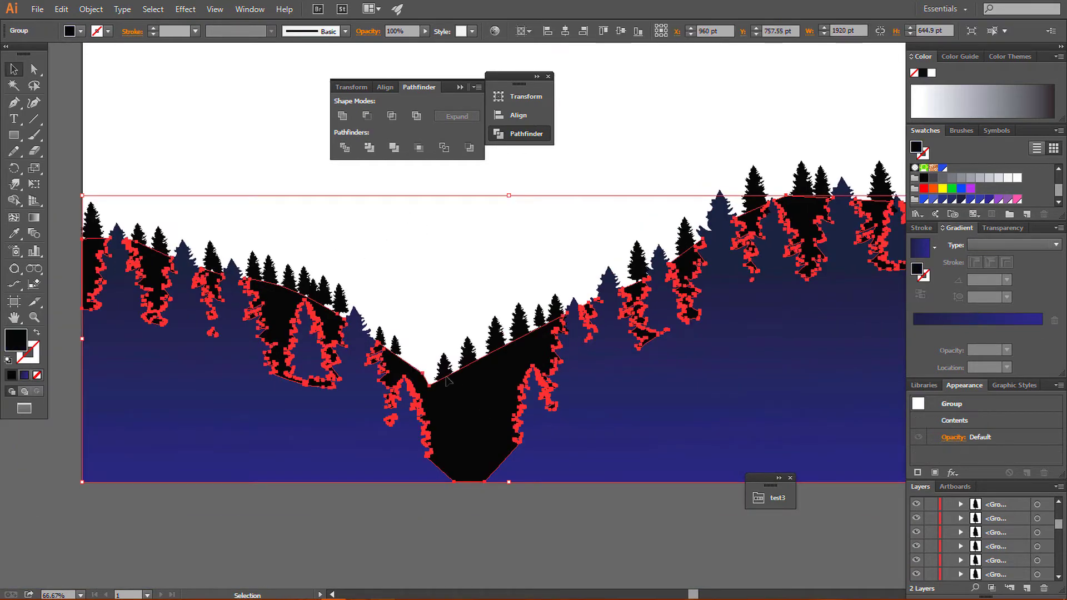
click(402, 340)
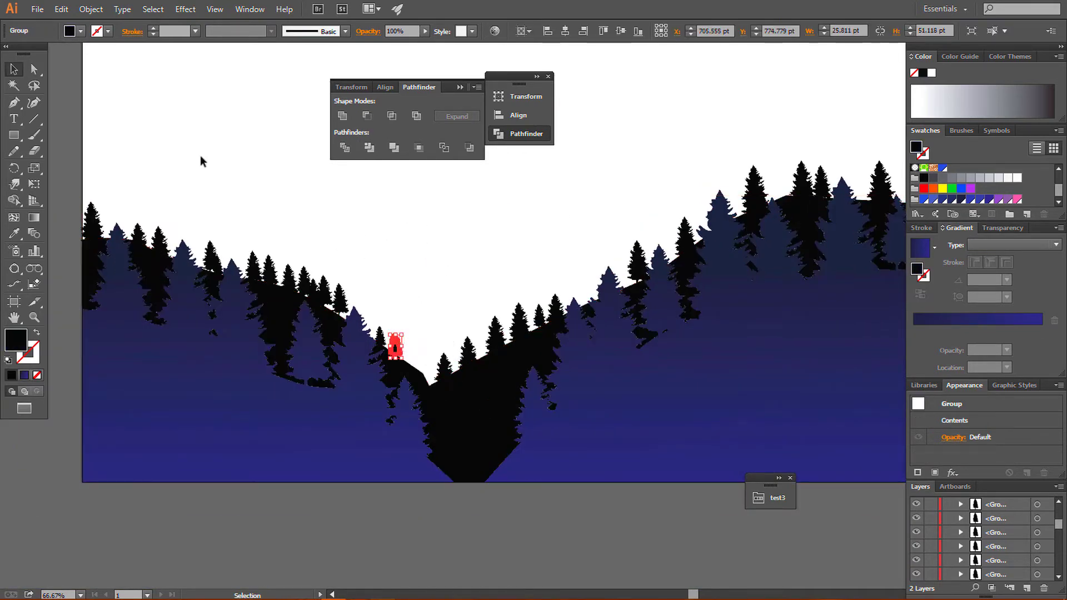
click(14, 88)
click(482, 428)
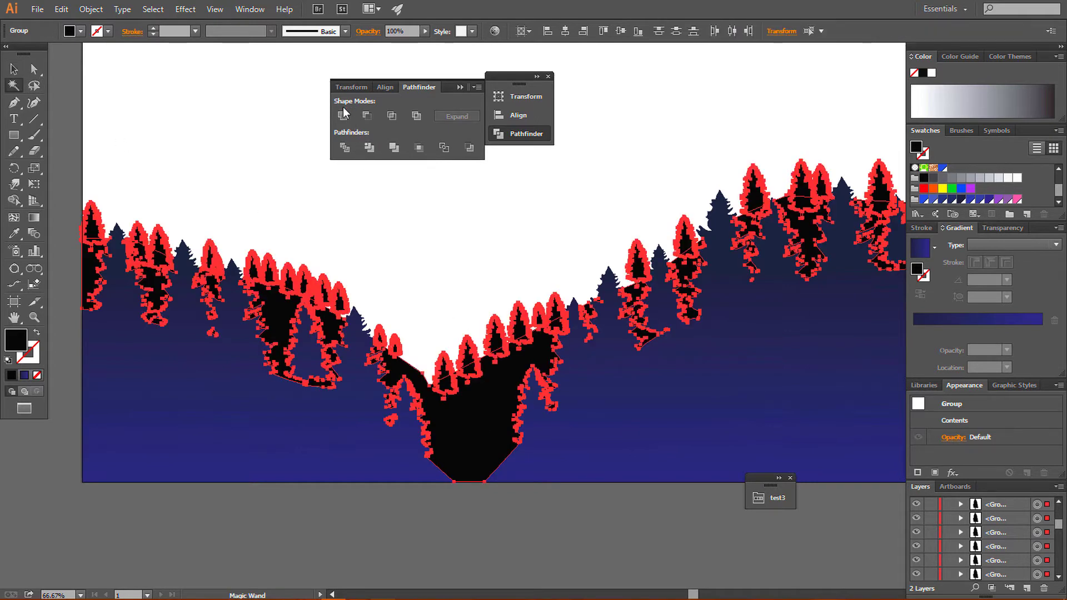
click(393, 146)
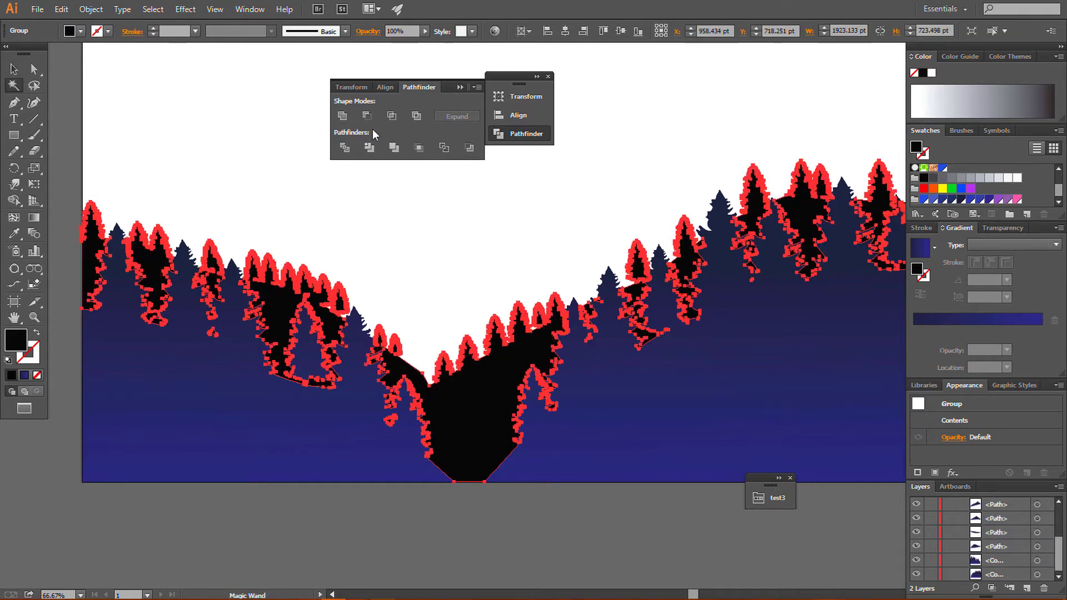
click(10, 71)
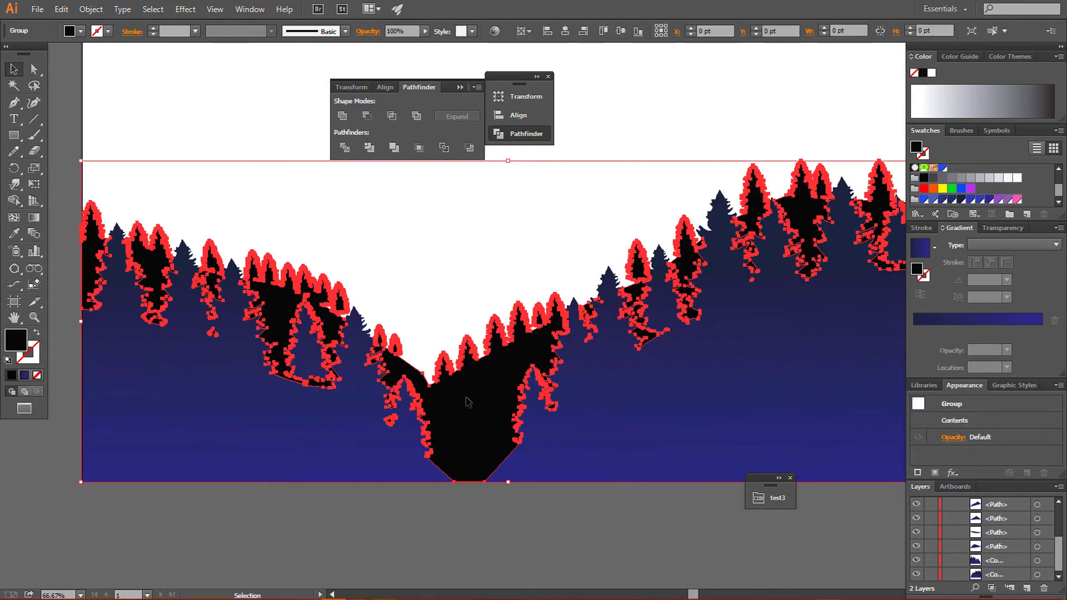
- Fill the merged trees with a gradient whose two stops are blue swatches
key(period)
click(622, 523)
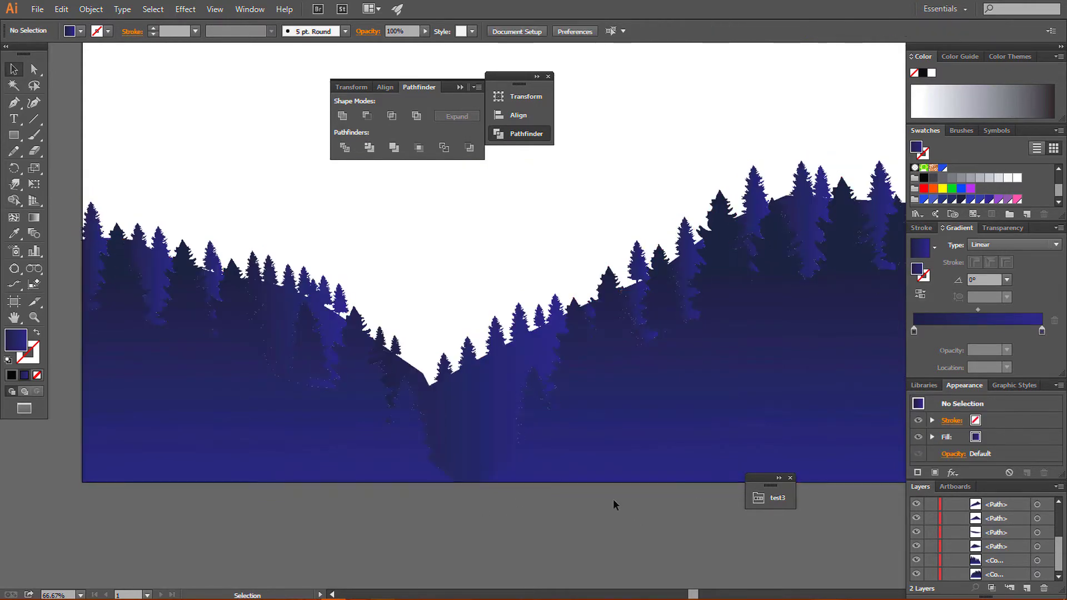
click(526, 439)
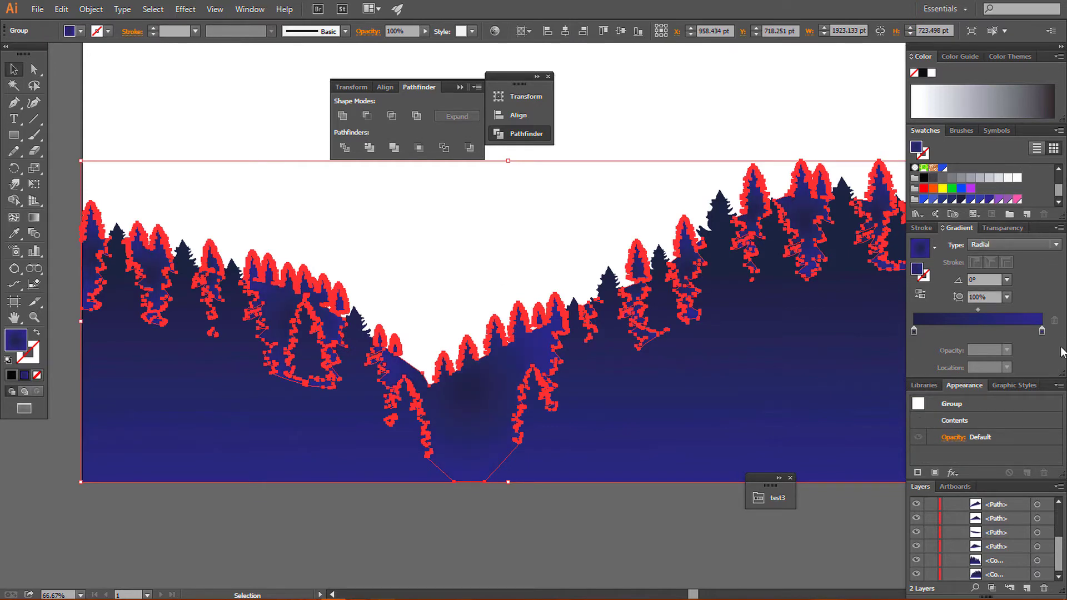
click(1041, 331)
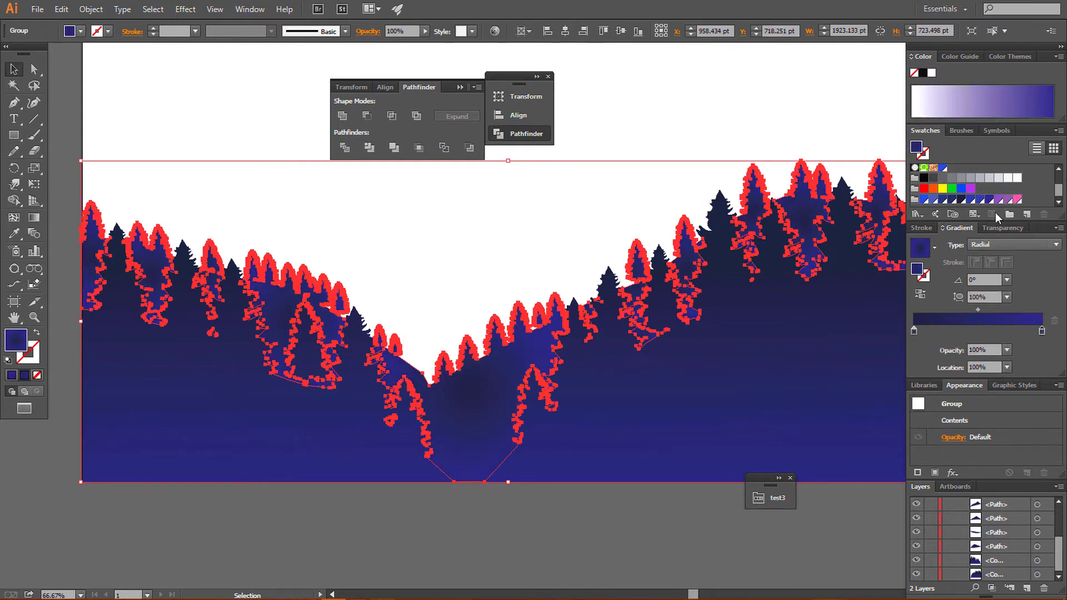
click(936, 200)
click(915, 330)
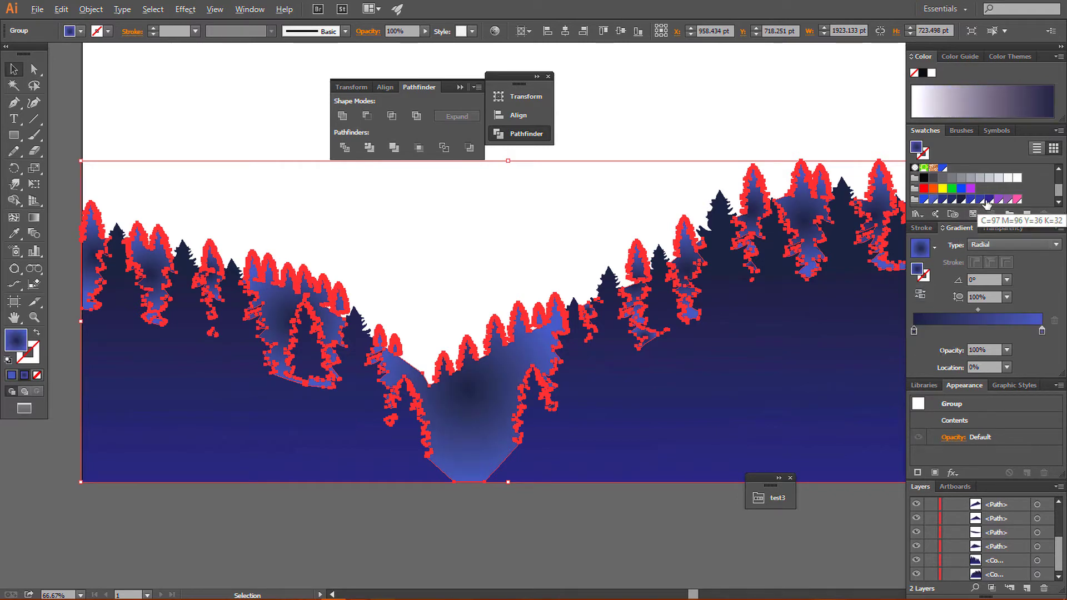
click(982, 200)
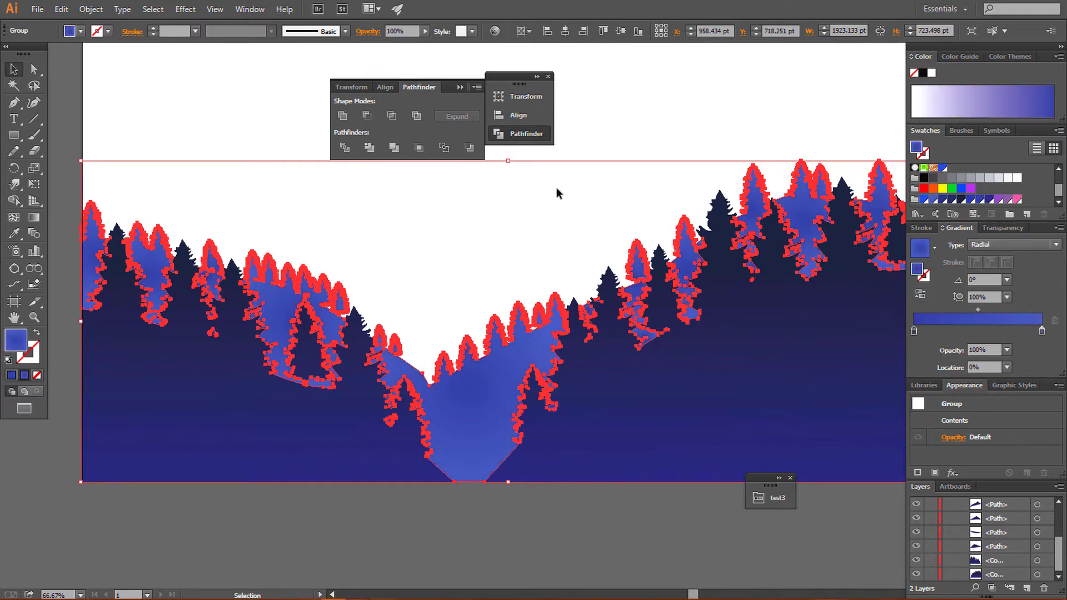
- Change the merged trees' gradient type from radial to linear
click(629, 116)
click(504, 388)
click(702, 119)
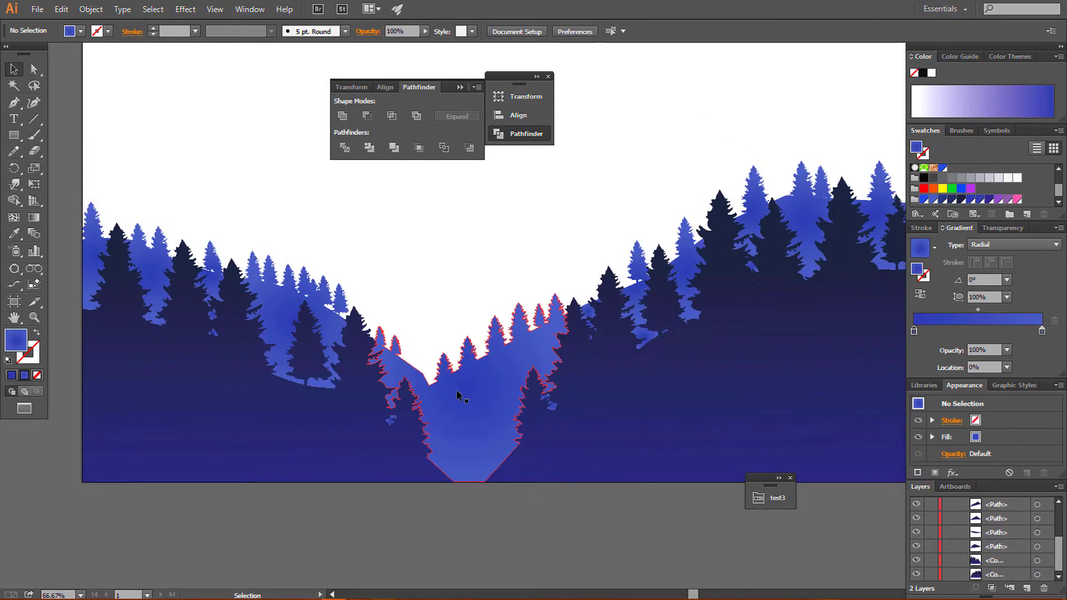
click(459, 393)
click(991, 259)
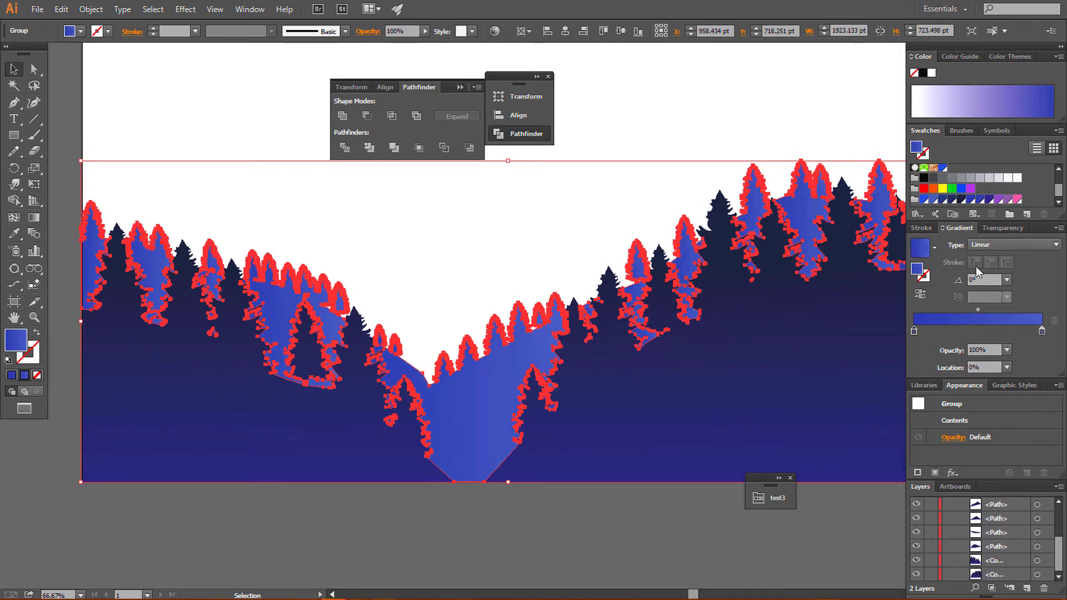
click(383, 513)
key(ctrl+minus)
click(500, 365)
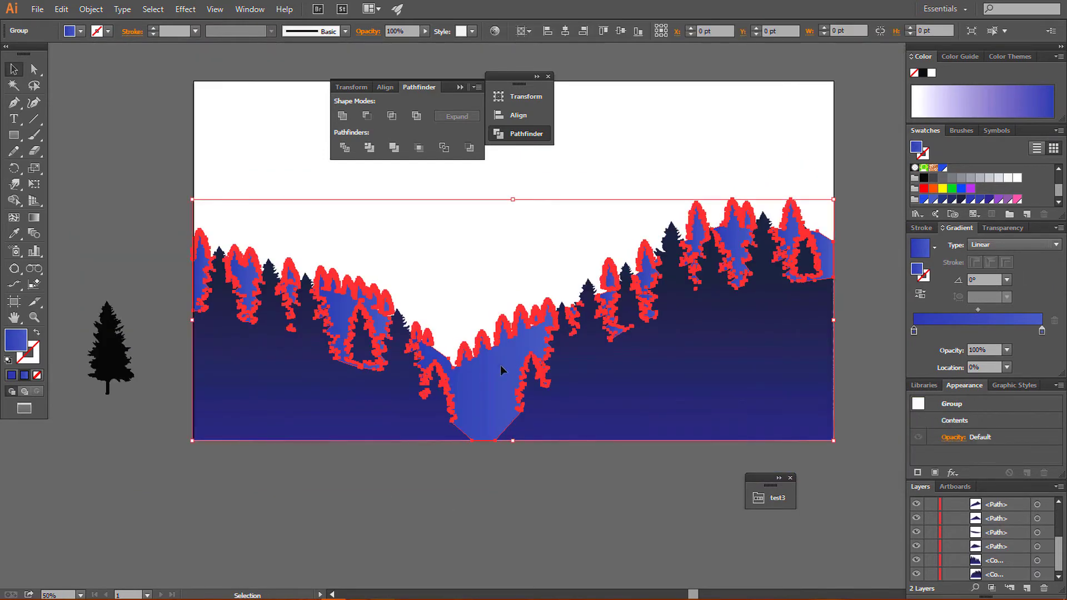
- Drag the gradient vertically over the valley at about -88°
click(31, 220)
drag(486, 439, 487, 441)
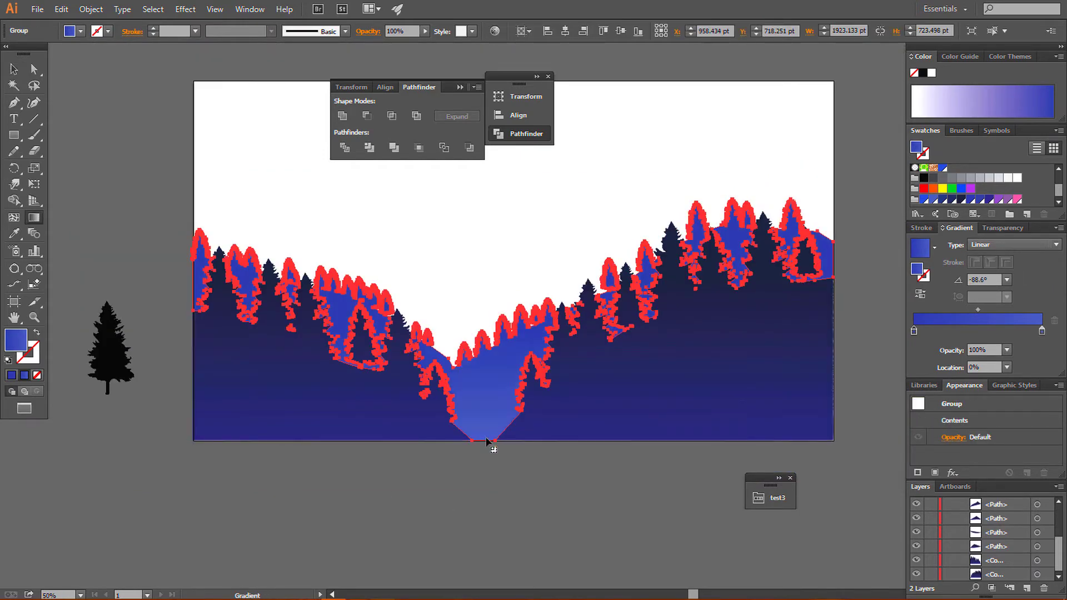
drag(474, 368, 472, 469)
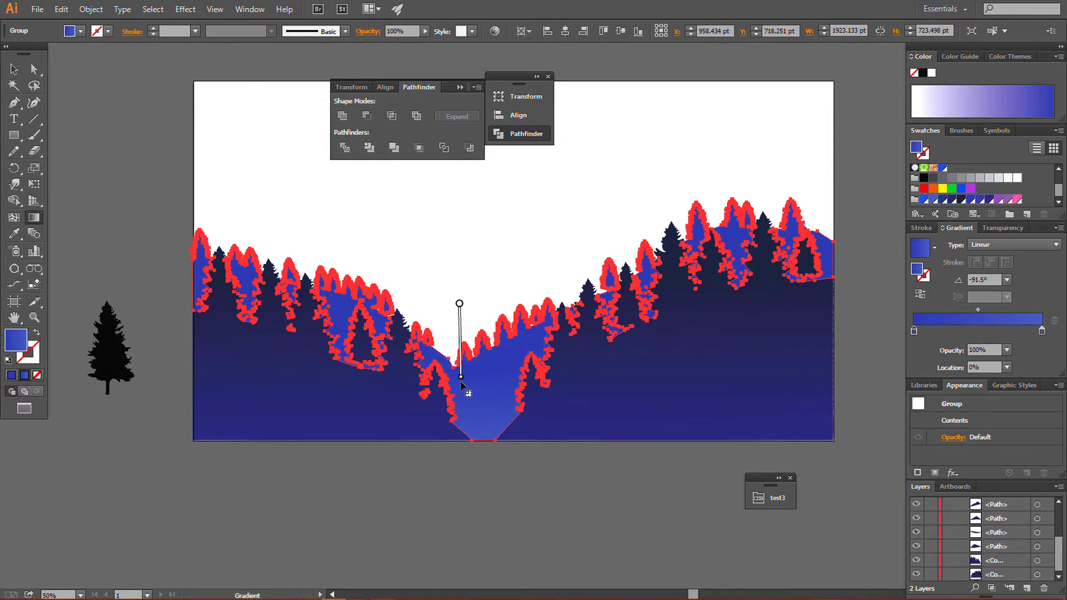
drag(459, 303, 463, 405)
key(v)
click(437, 502)
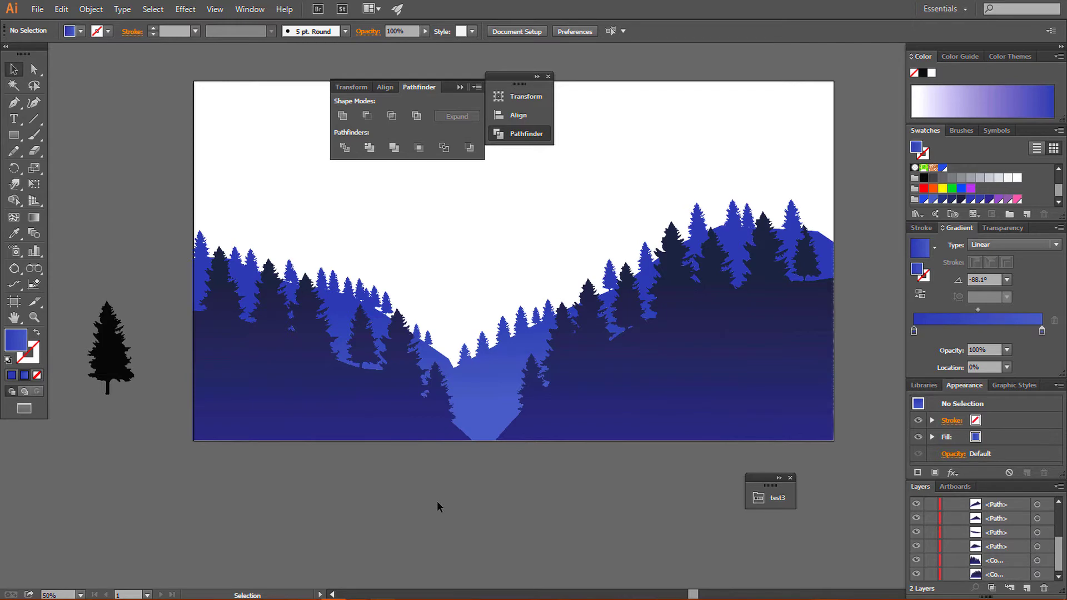
scroll(543, 302, up, 1)
- Start the mountain outline on the left hillside, rising to the first peaks and a curved dip
click(14, 102)
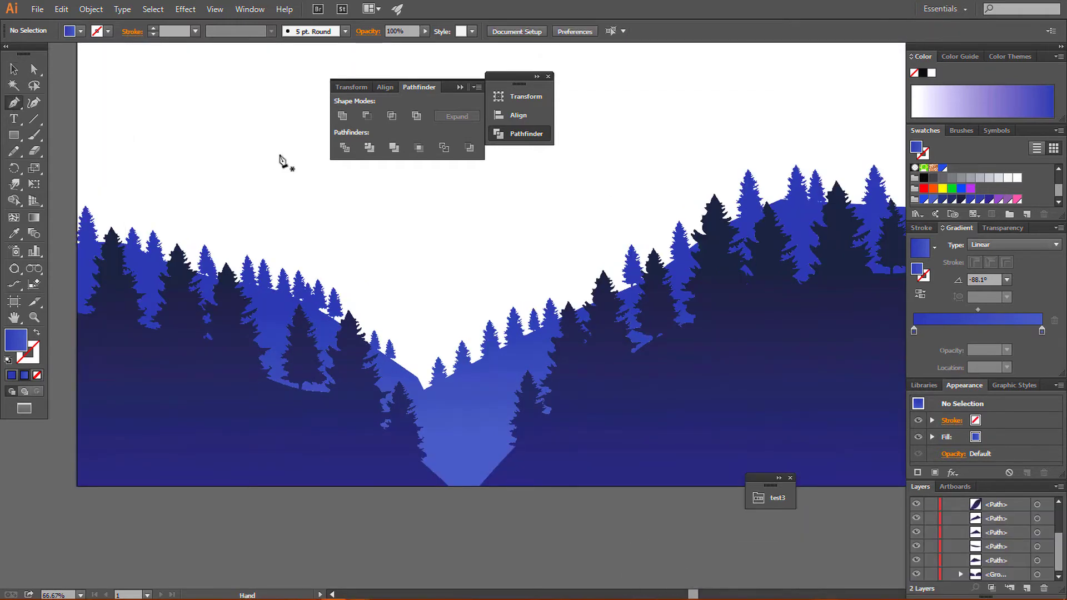
drag(281, 161, 261, 211)
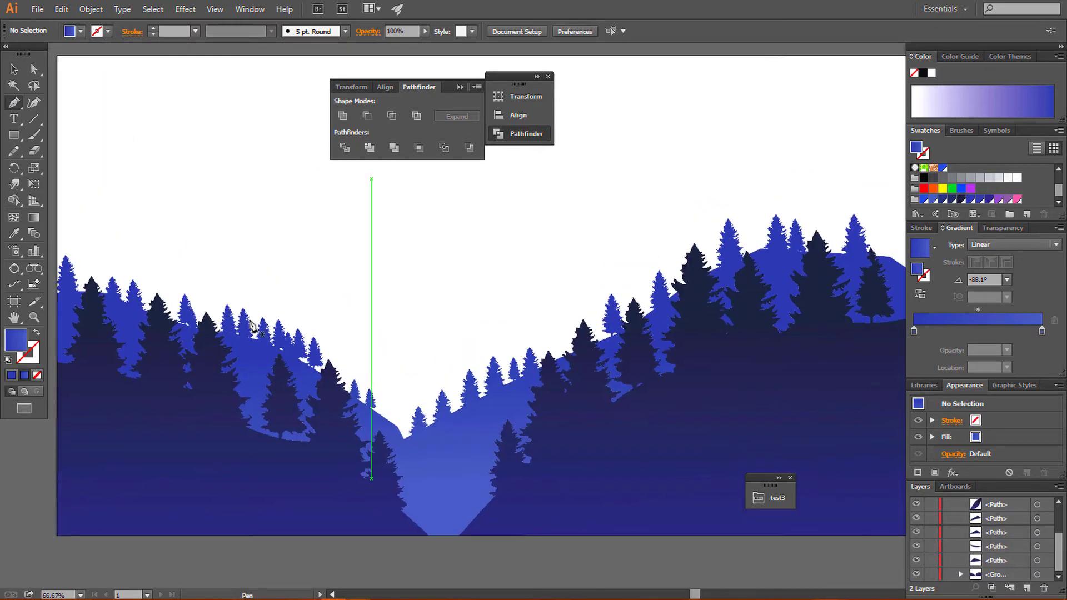
click(231, 348)
drag(283, 229, 362, 242)
click(326, 224)
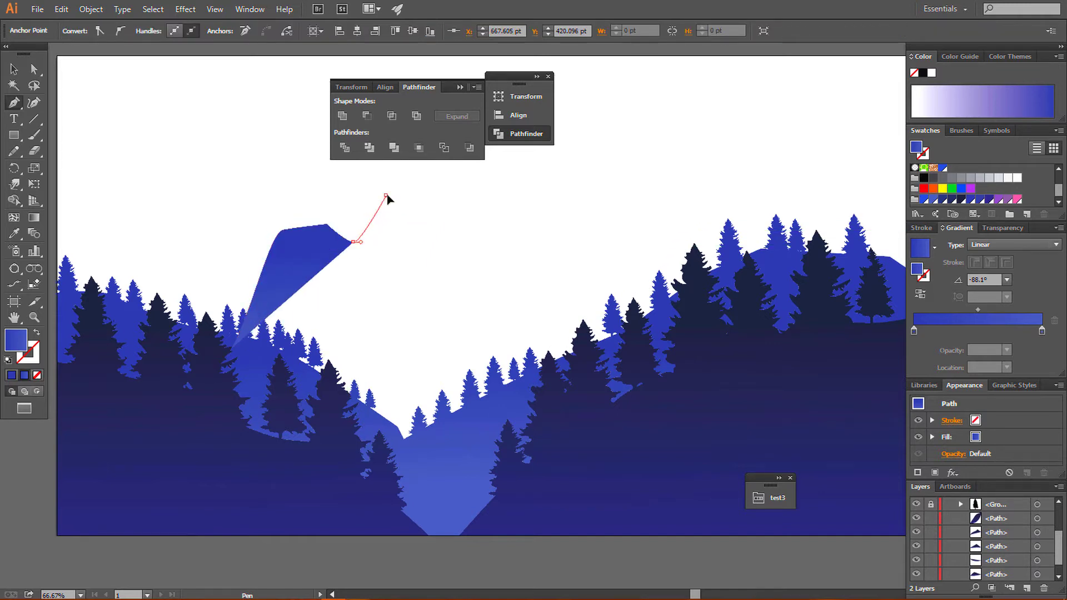
click(386, 195)
click(441, 184)
drag(470, 206, 489, 217)
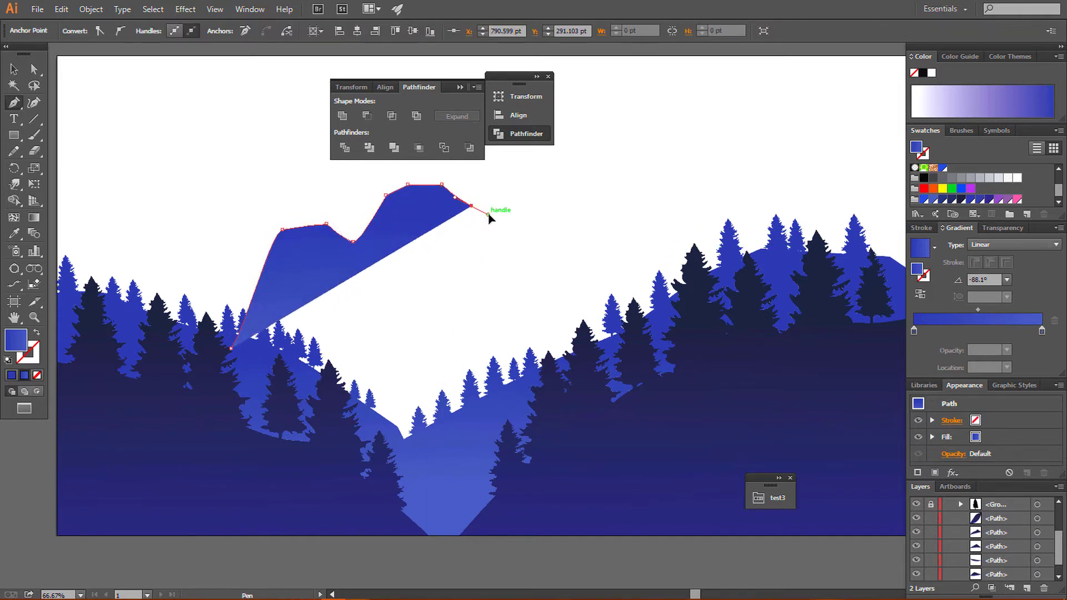
- Continue the peaked ridgeline across the sky to a final peak at its right end
click(503, 161)
click(514, 152)
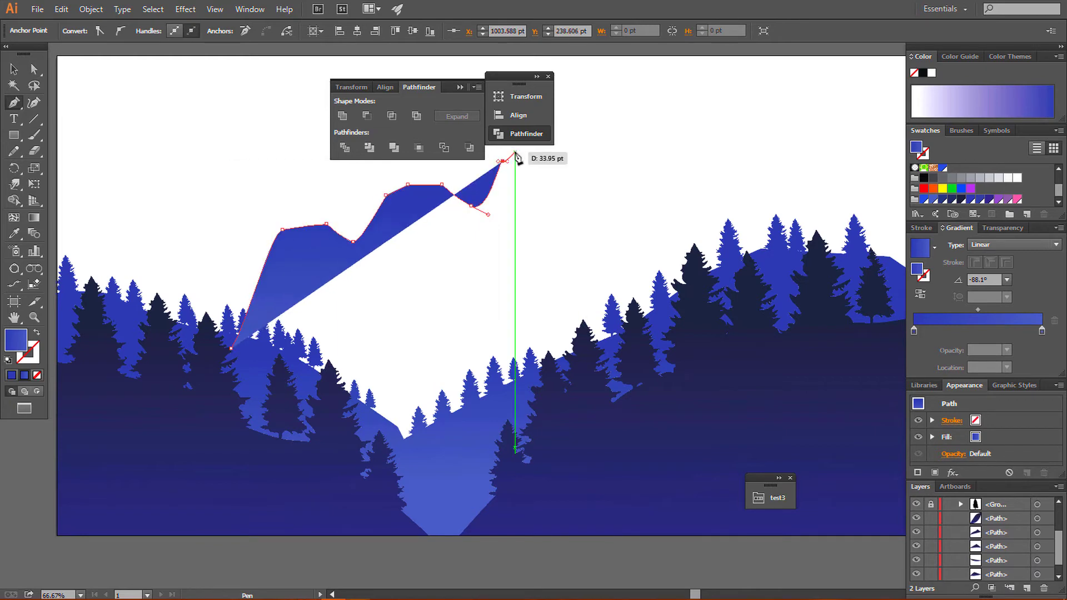
click(554, 163)
click(613, 200)
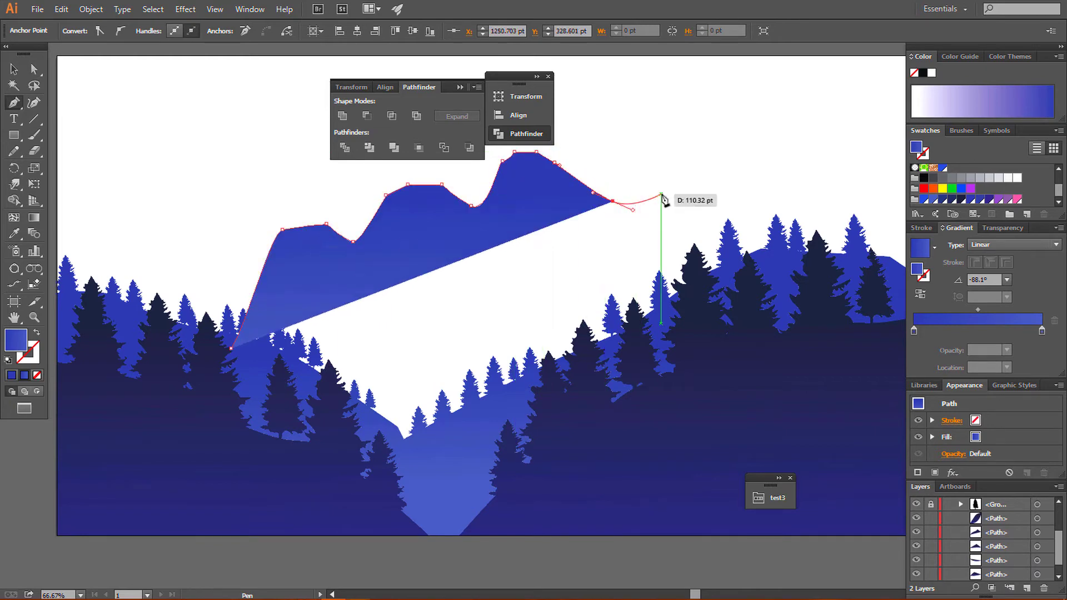
click(660, 195)
click(754, 155)
click(807, 156)
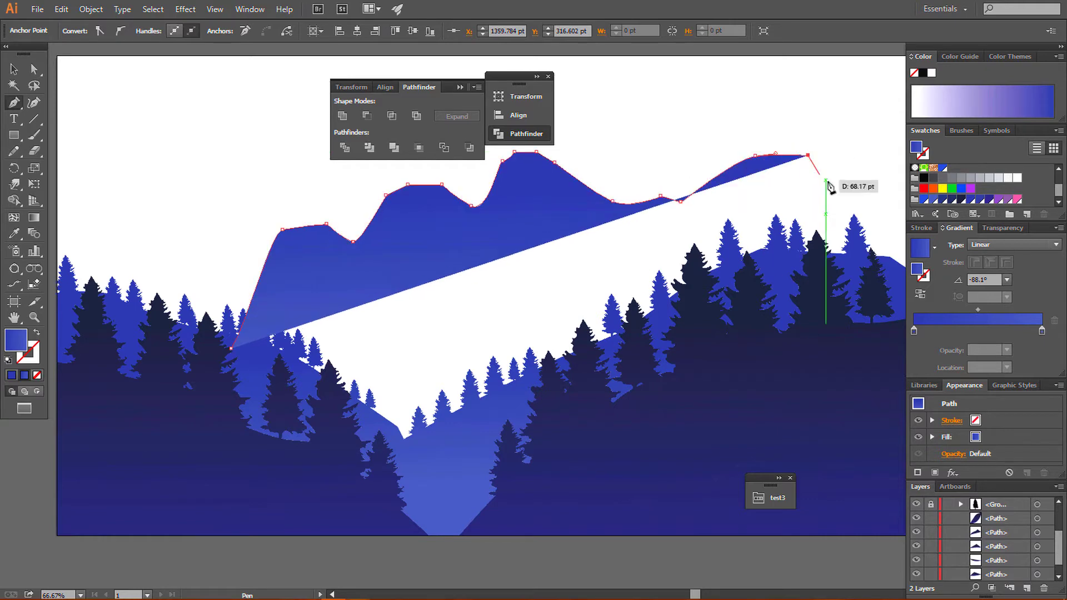
click(844, 189)
- Carry the ridge to the artboard's right edge, removing two misplaced lower points
drag(892, 167, 751, 194)
click(750, 191)
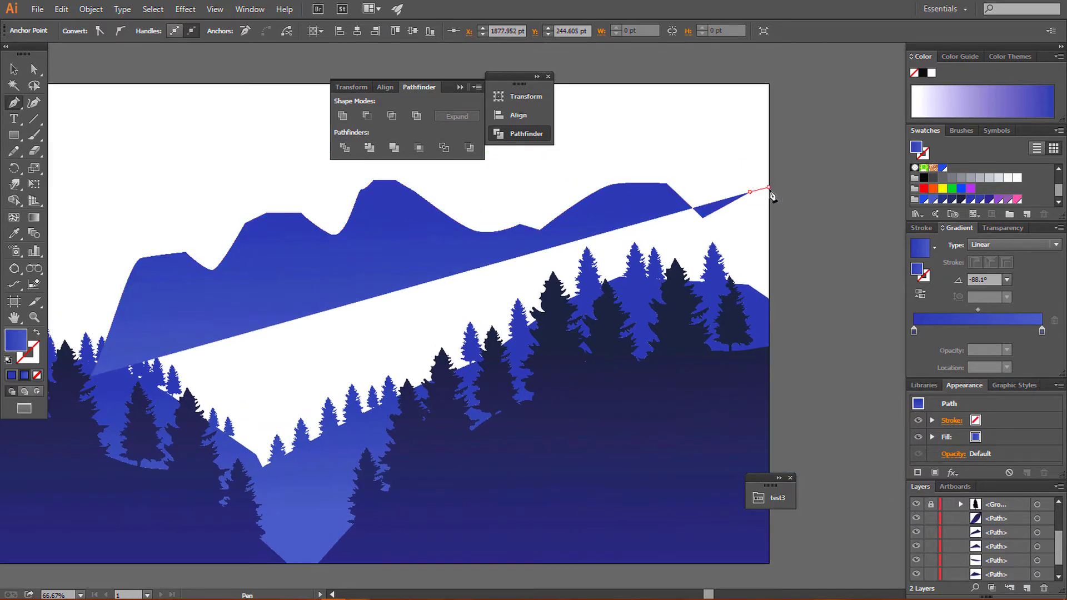
click(768, 187)
click(769, 394)
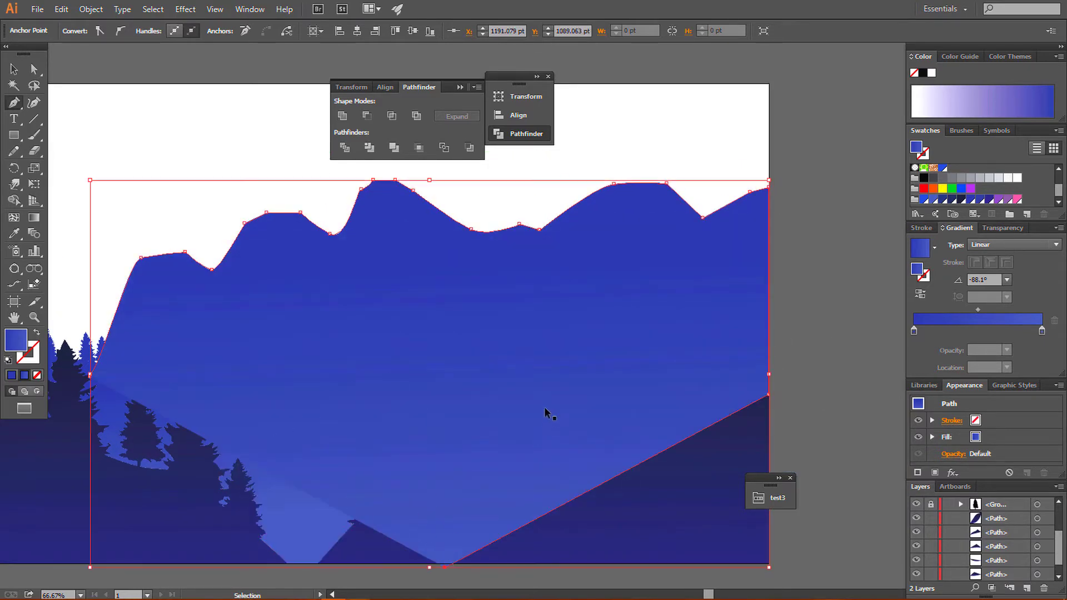
click(463, 470)
key(ctrl+z)
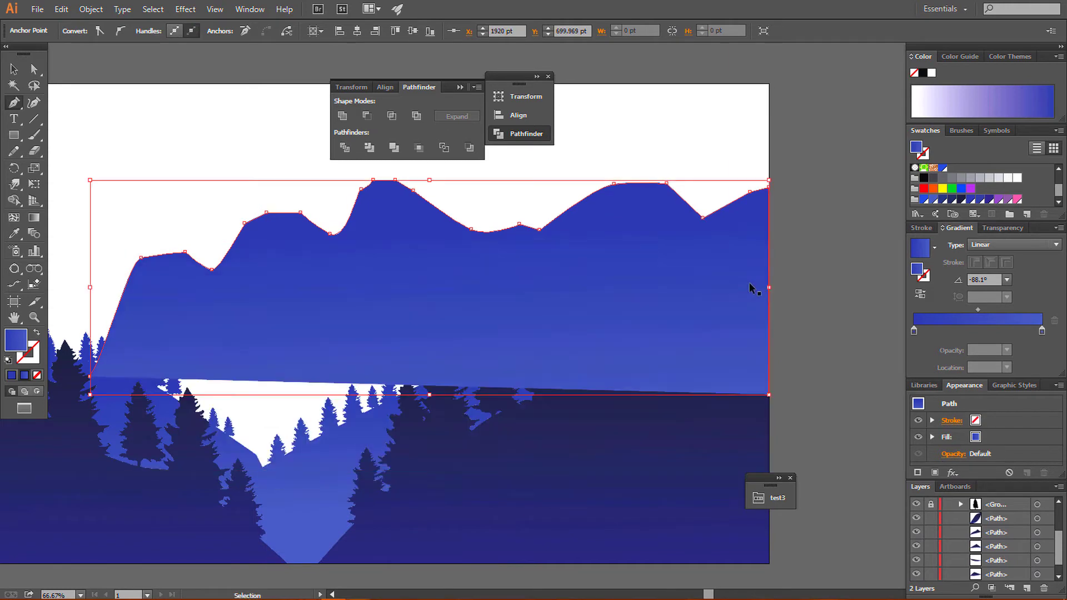
key(ctrl+z)
- Bring the outline down in a V behind the hills, close it, and deselect
click(769, 300)
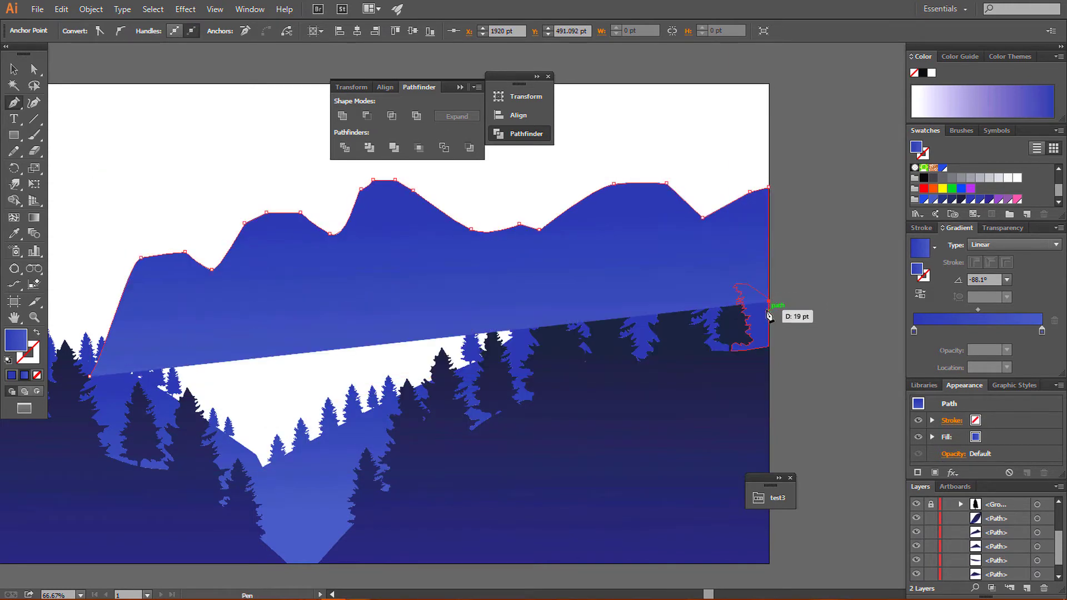
click(488, 394)
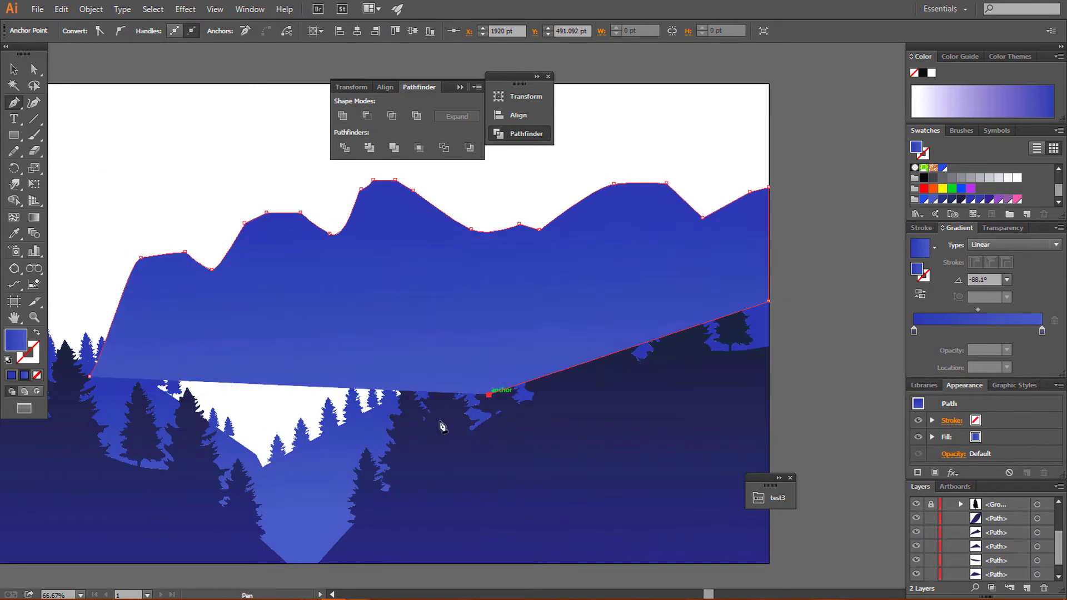
click(293, 491)
click(127, 438)
click(100, 408)
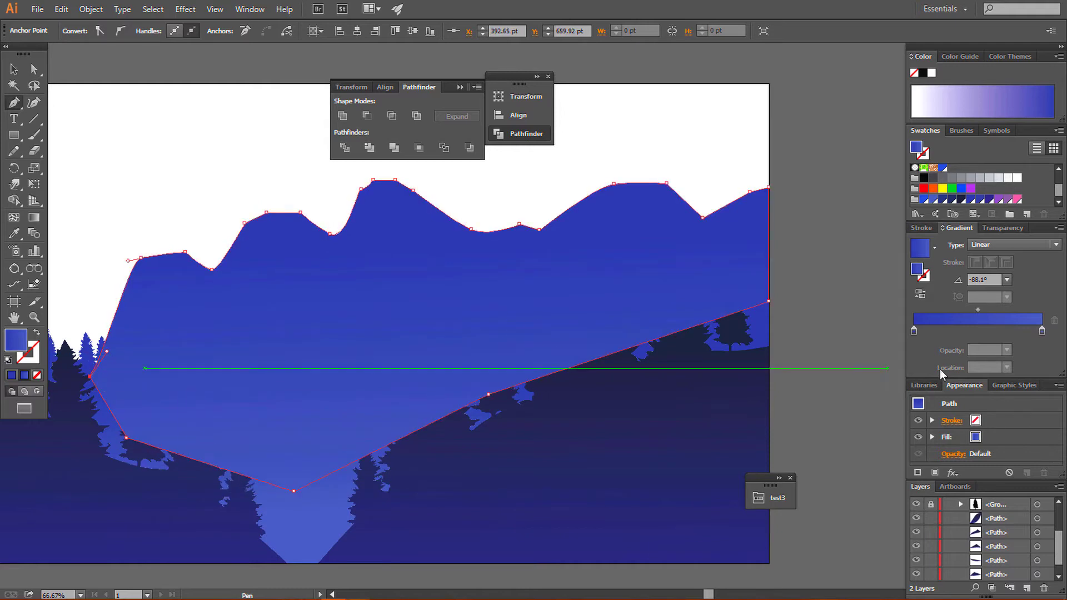
key(v)
click(784, 311)
drag(784, 312, 830, 259)
- Select the tree groups and mountain, then merge the mountain regions into one dark shape with Shape Builder
click(338, 229)
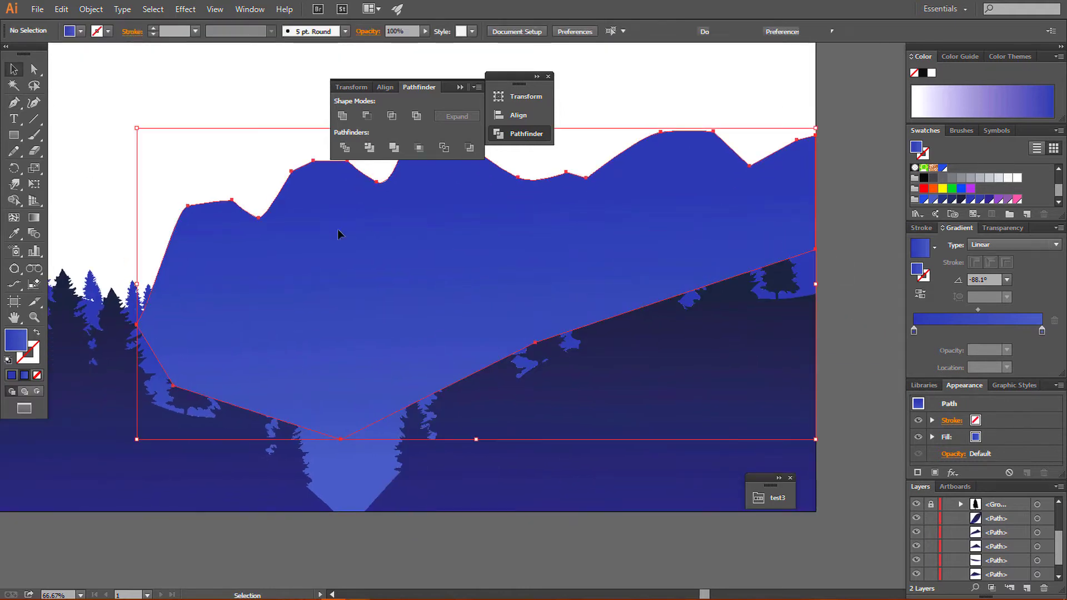
drag(352, 280, 419, 277)
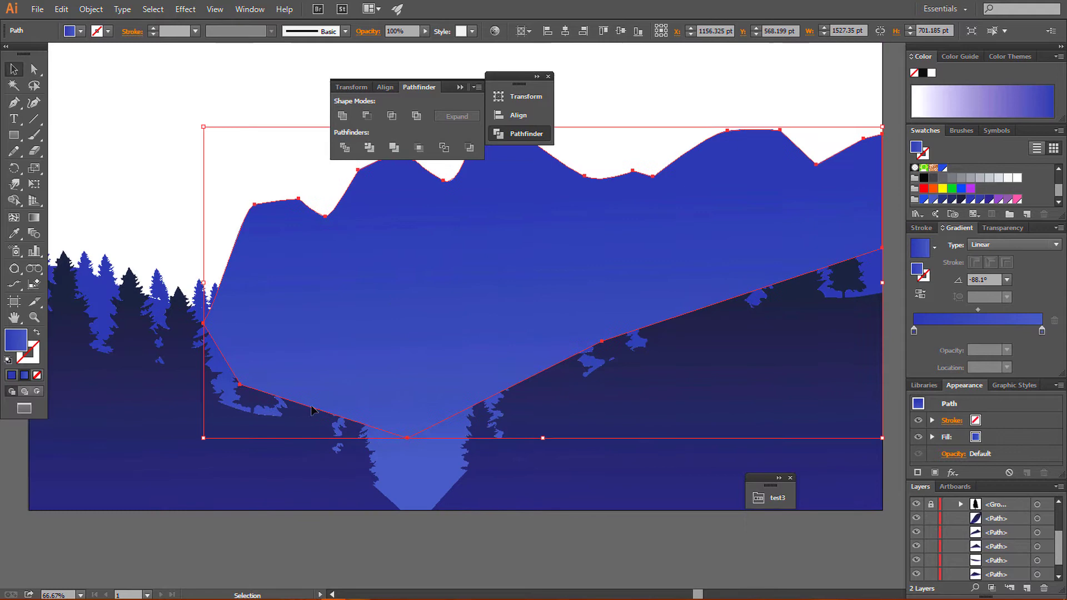
shift+click(220, 356)
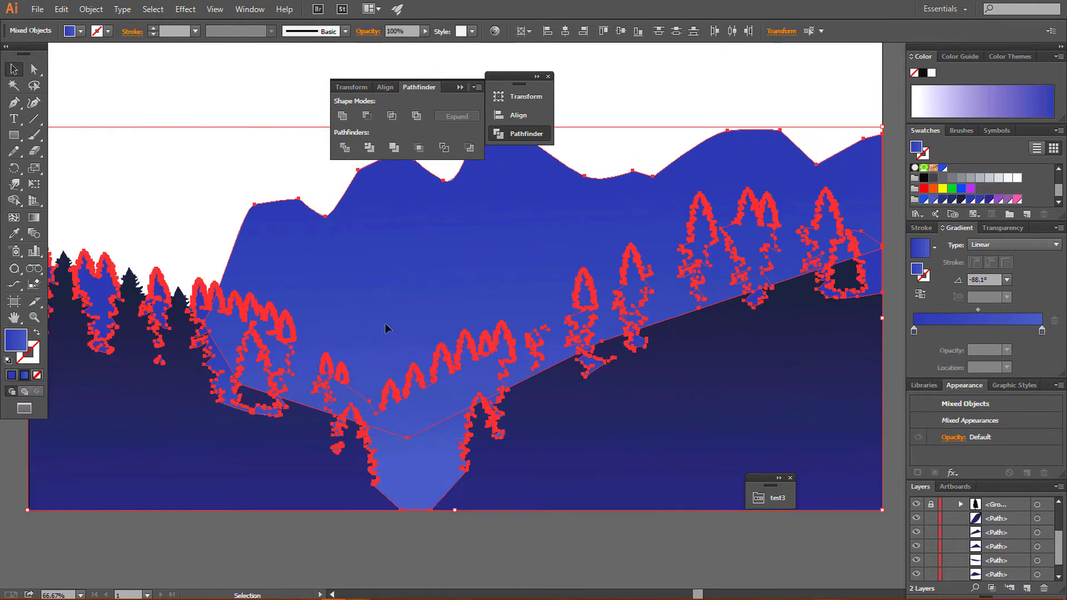
click(186, 144)
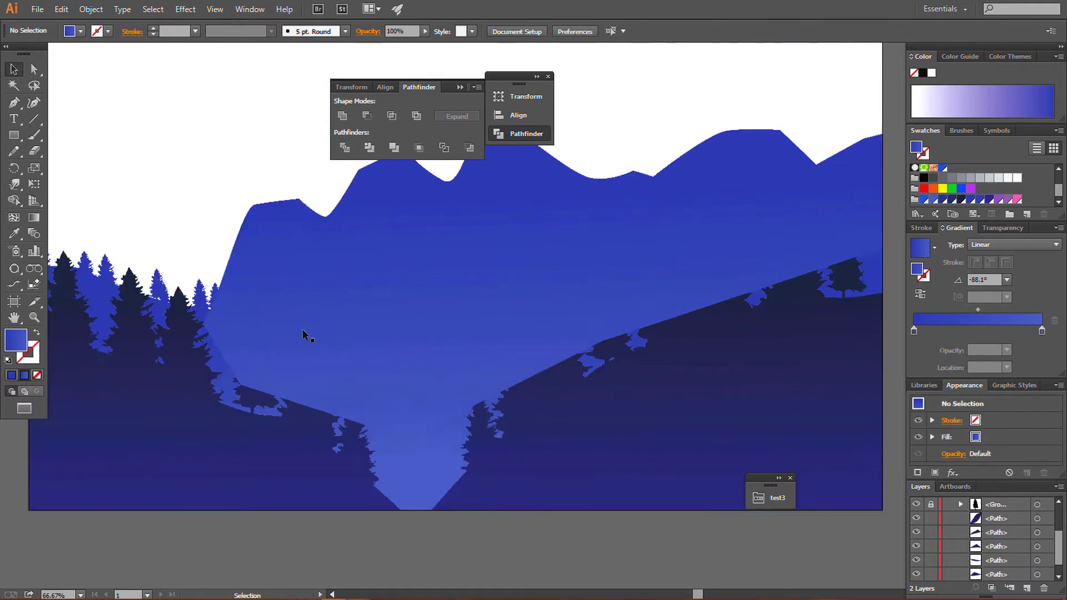
click(395, 383)
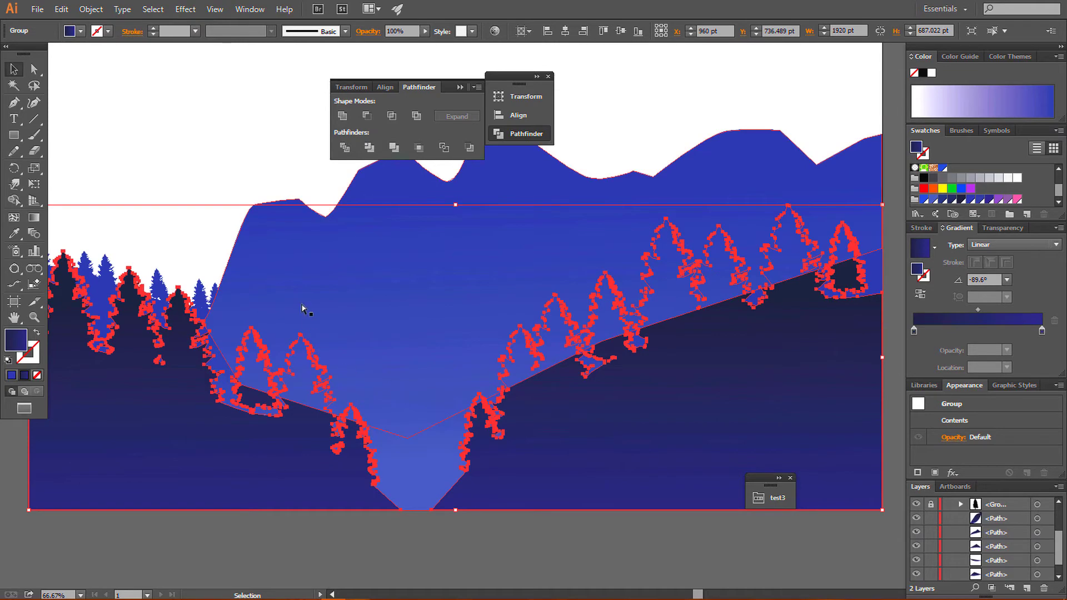
shift+click(302, 305)
click(308, 516)
click(309, 403)
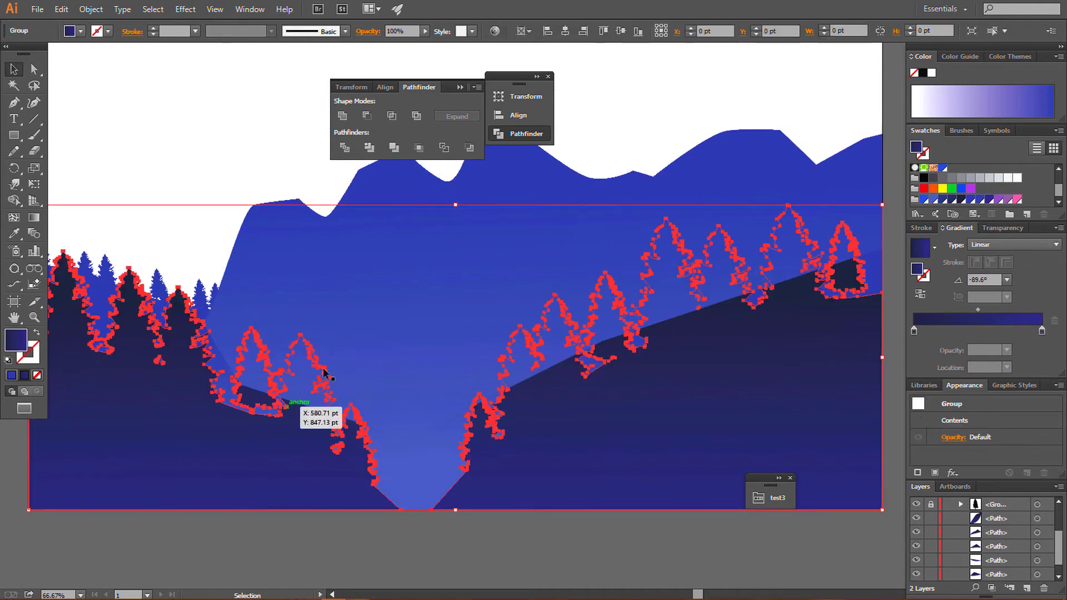
shift+click(409, 274)
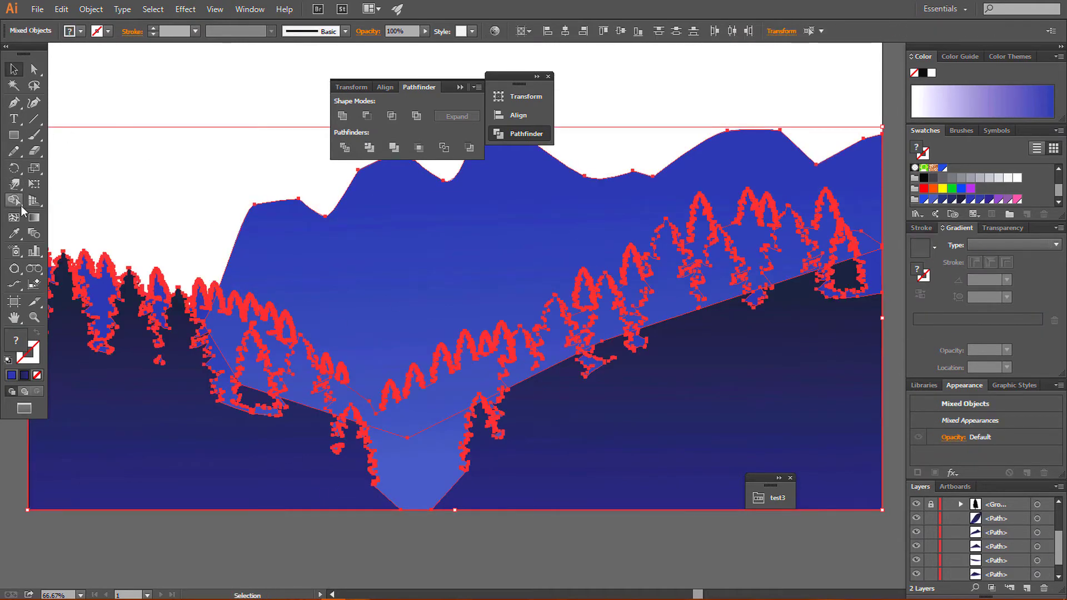
click(15, 202)
drag(395, 260, 512, 239)
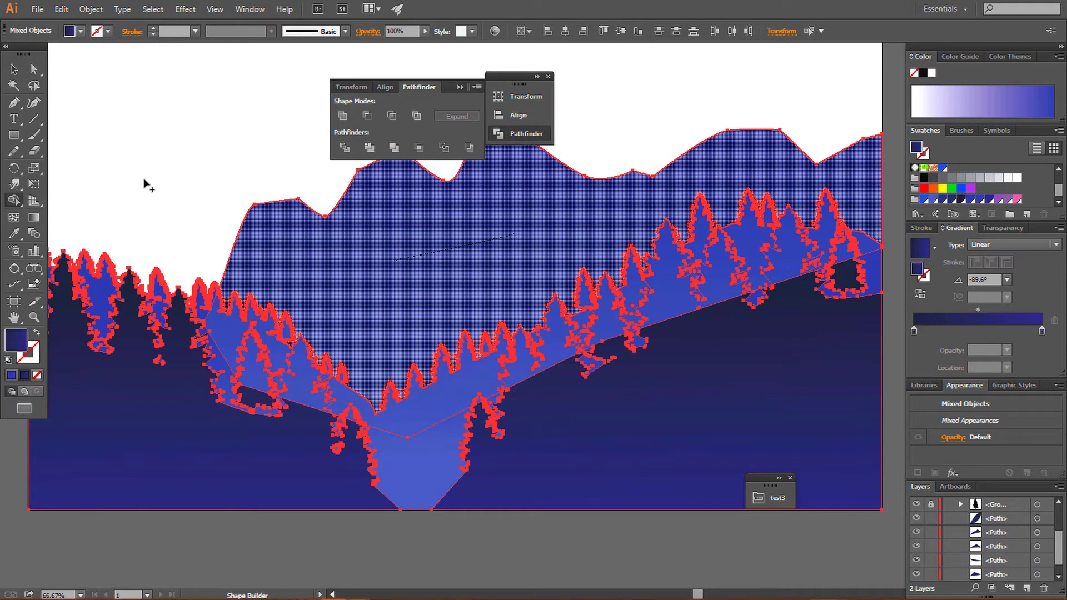
drag(146, 184, 421, 215)
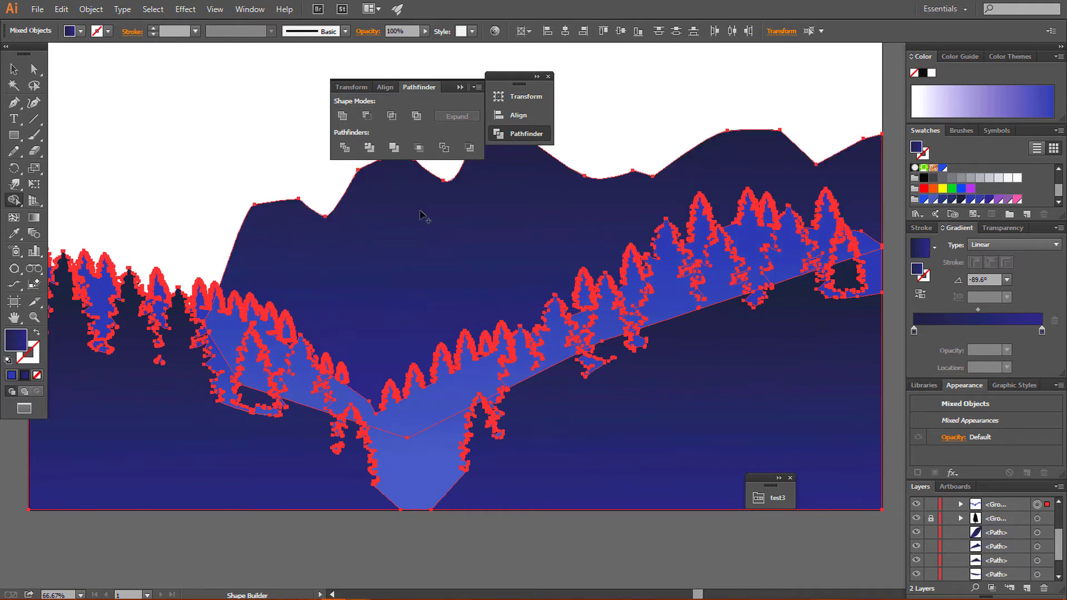
- Test-move a tree group, delete it, and shift the blue tree group to check behind it
click(14, 69)
click(136, 99)
mouse_move(304, 406)
mouse_down()
mouse_move(296, 392)
mouse_move(327, 444)
mouse_up()
key(Delete)
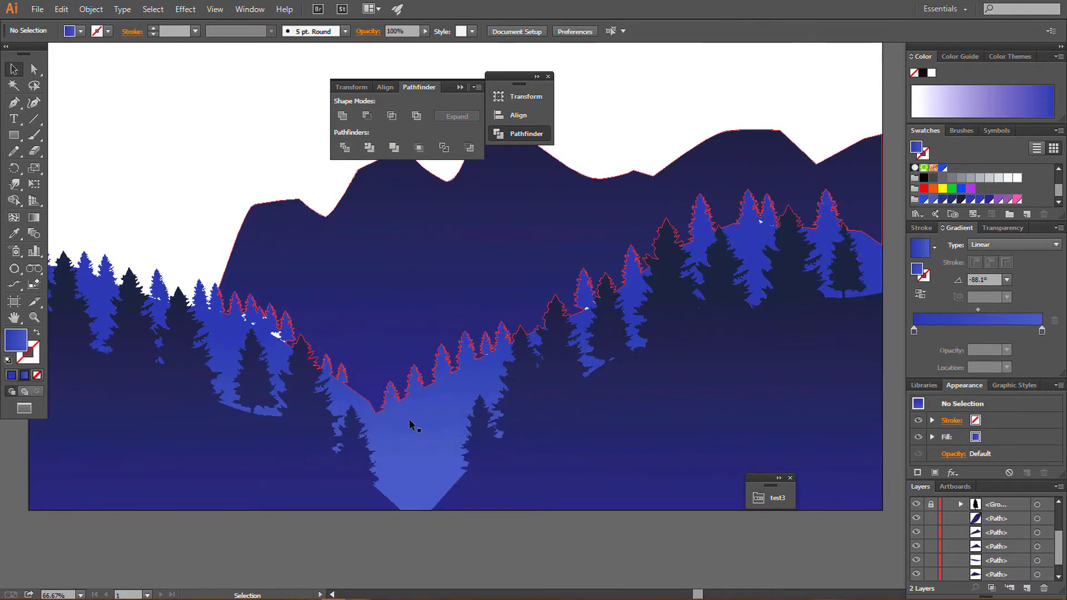
drag(410, 424, 425, 458)
- Undo the tree group move, then paste a copy of the tree path, move it, and delete it
key(ctrl+z)
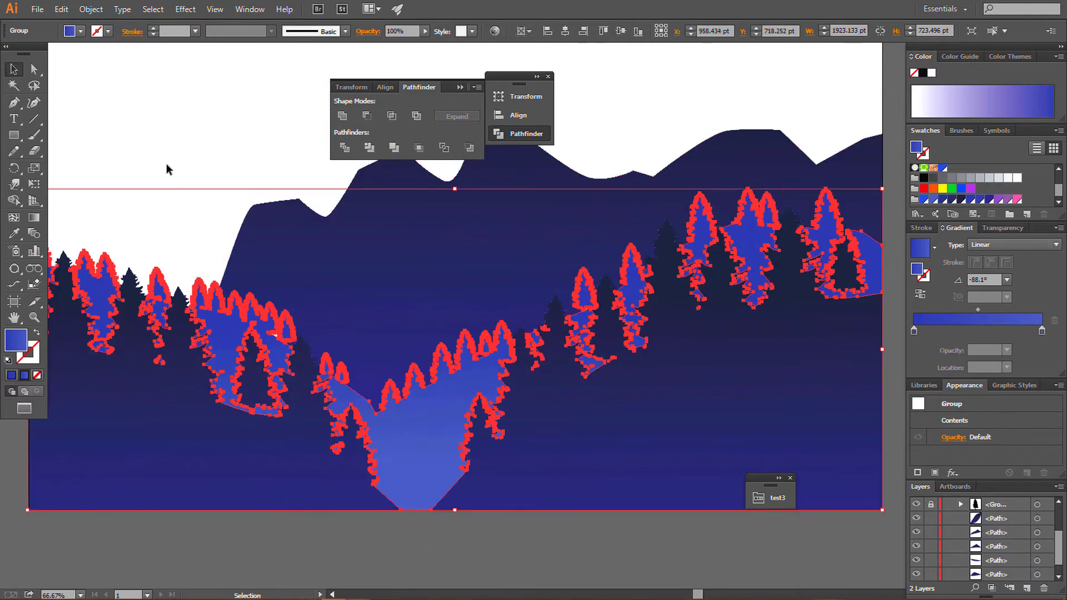
click(165, 164)
key(ctrl+plus)
key(ctrl+f)
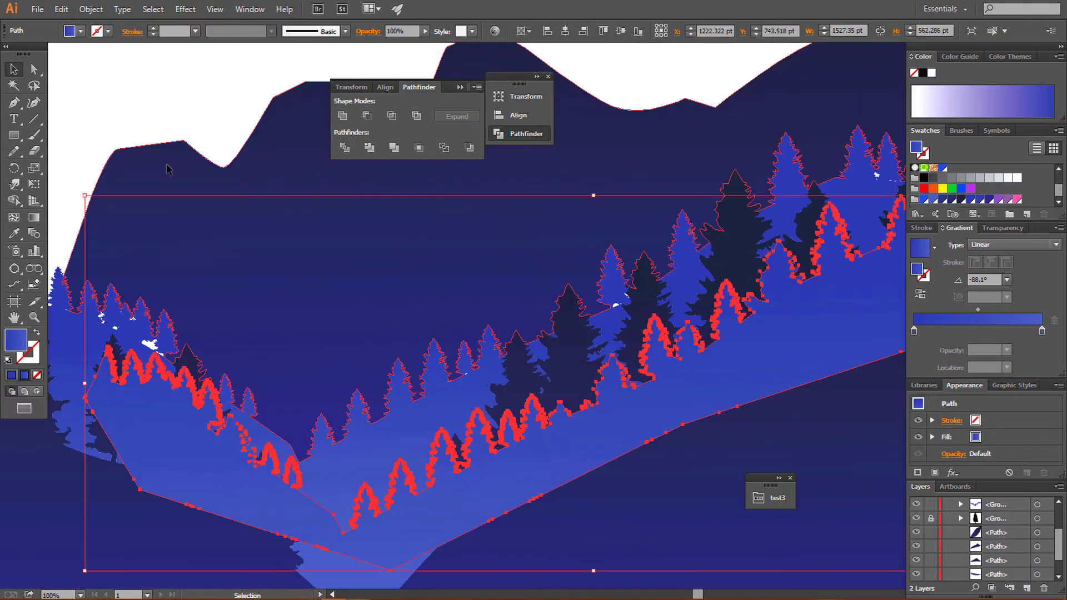
click(177, 102)
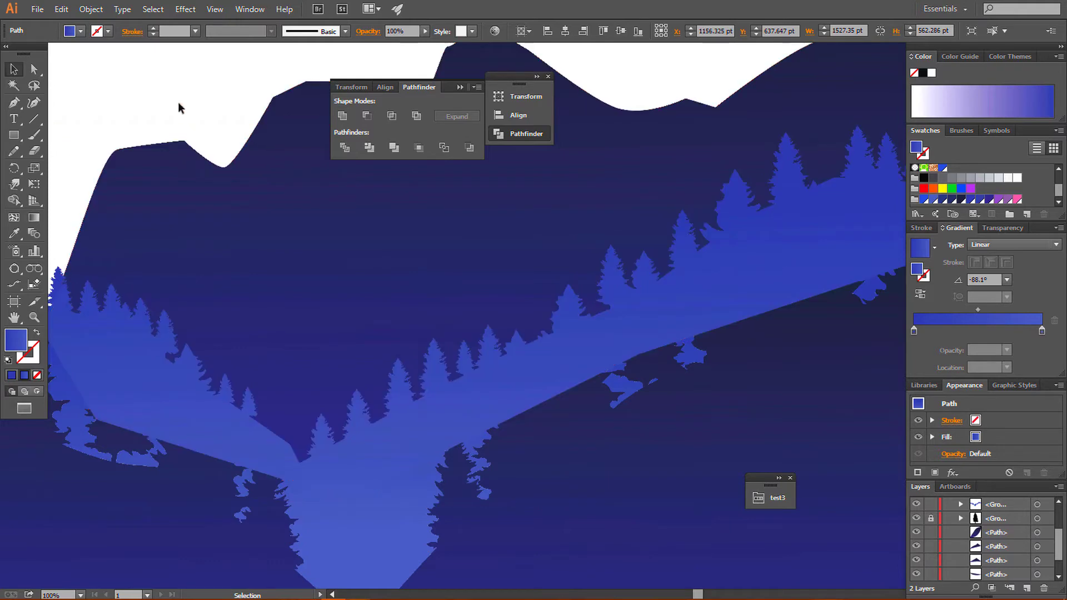
drag(144, 392, 185, 488)
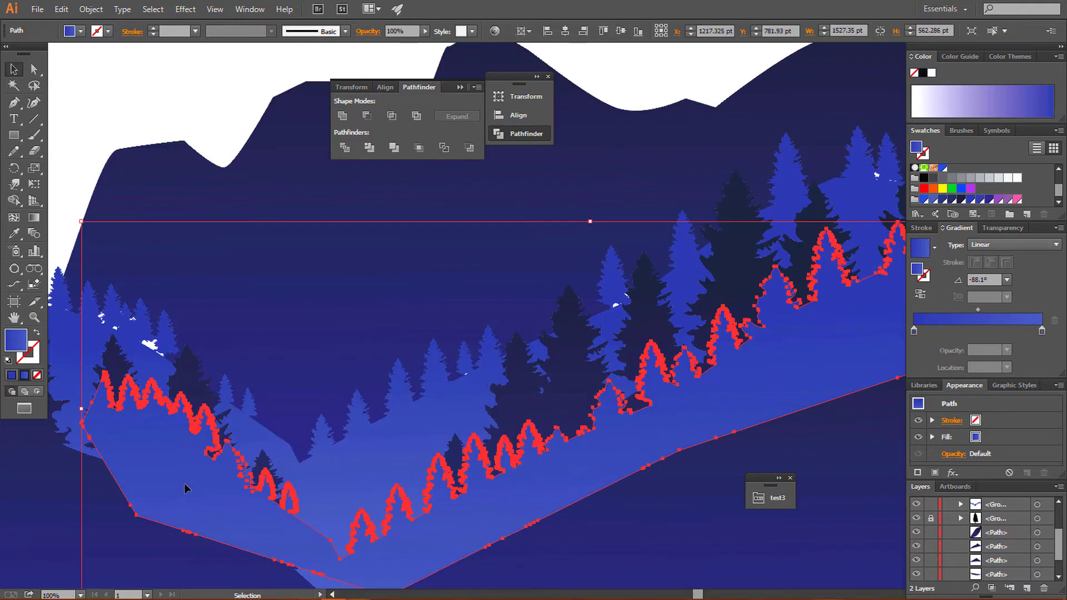
key(Delete)
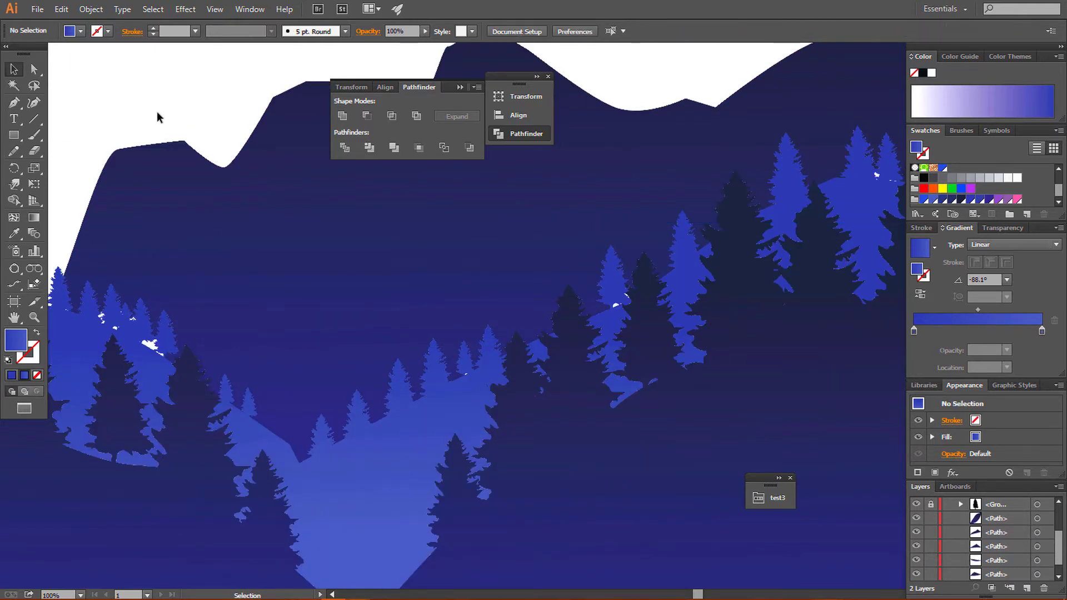
- Select all the artwork and undo the shape merge so the mountain is bright blue again
key(ctrl+minus)
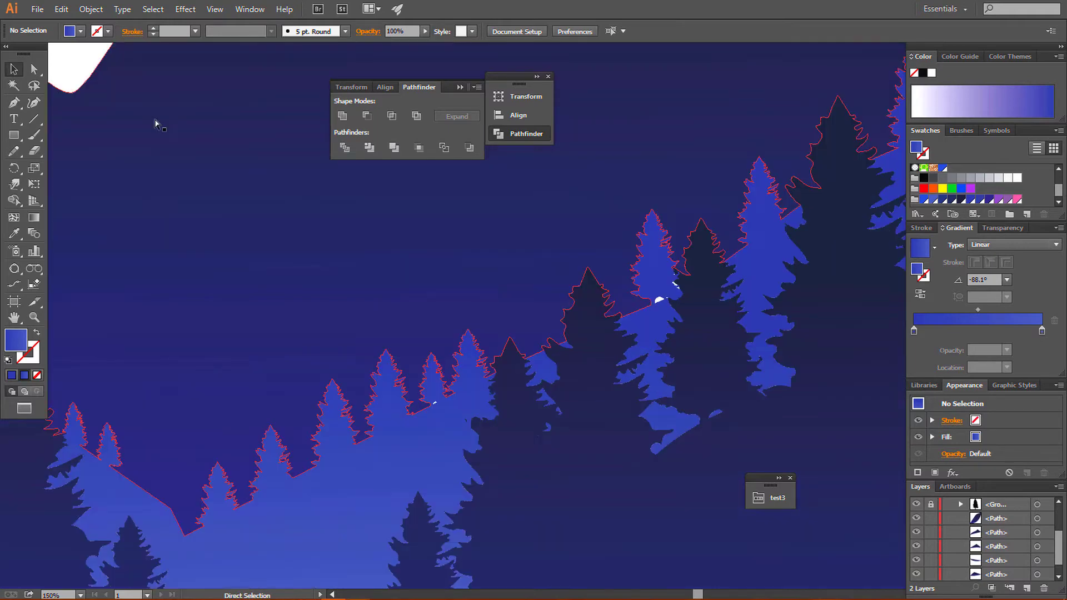
key(ctrl+plus)
key(ctrl+plus)
key(ctrl+plus)
key(ctrl+minus)
key(ctrl+minus)
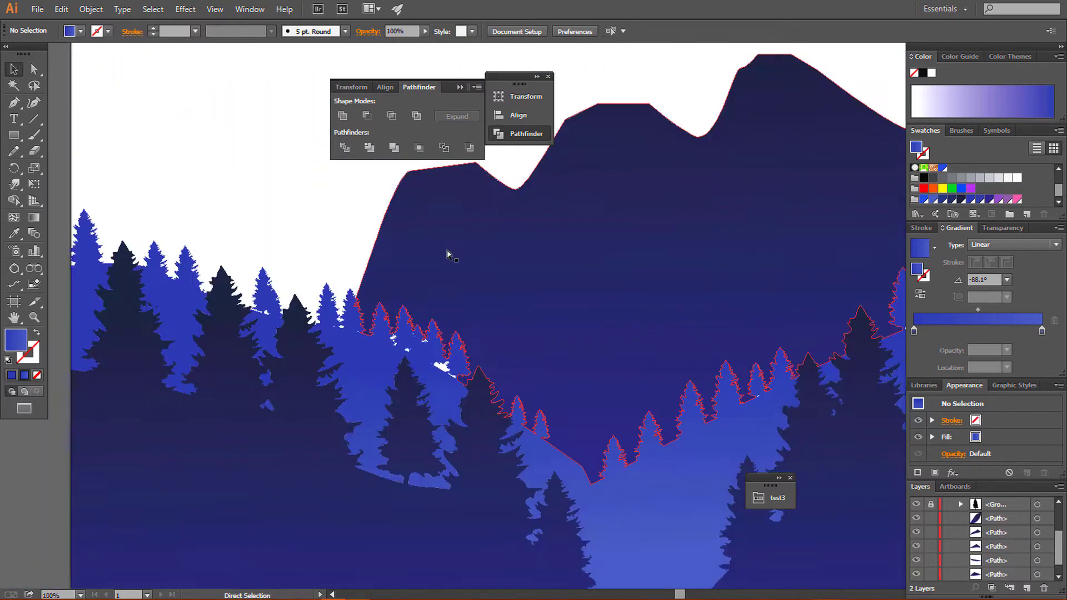
key(ctrl+minus)
key(ctrl+minus)
key(ctrl+a)
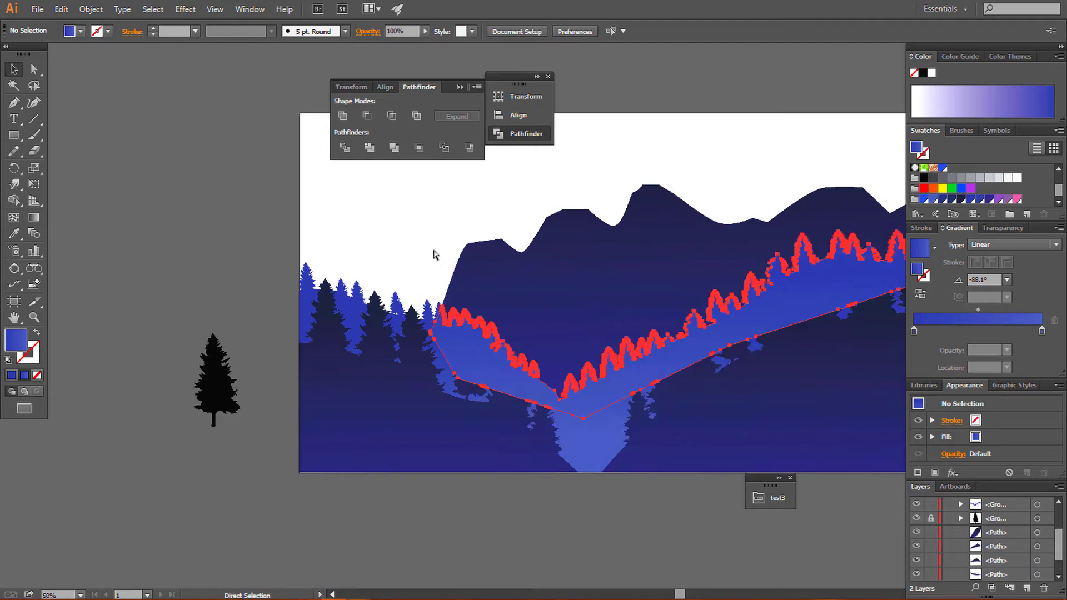
key(ctrl+z)
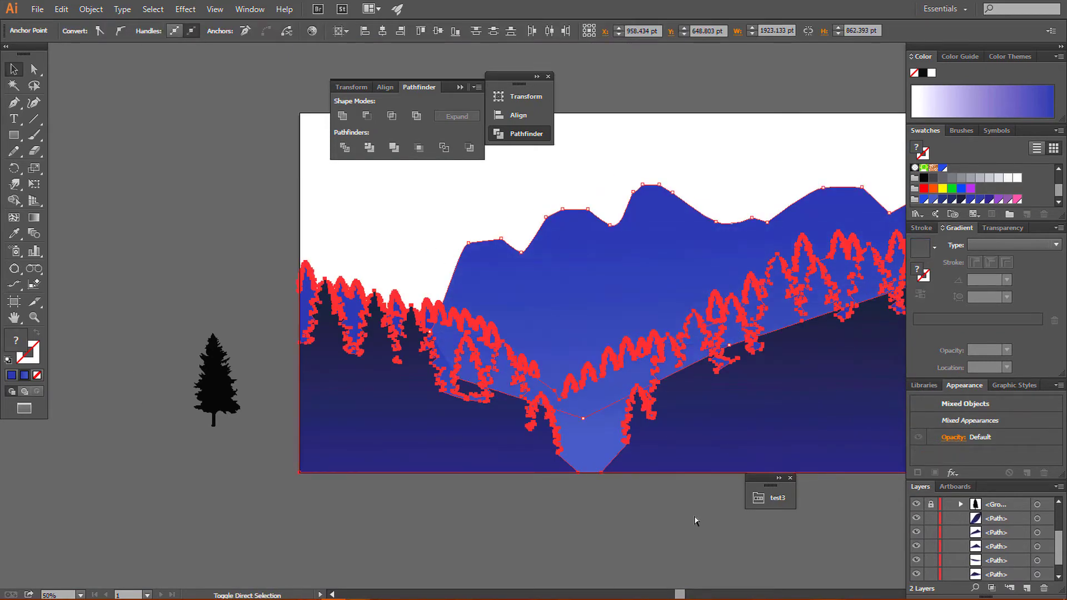
scroll(589, 510, right, 5)
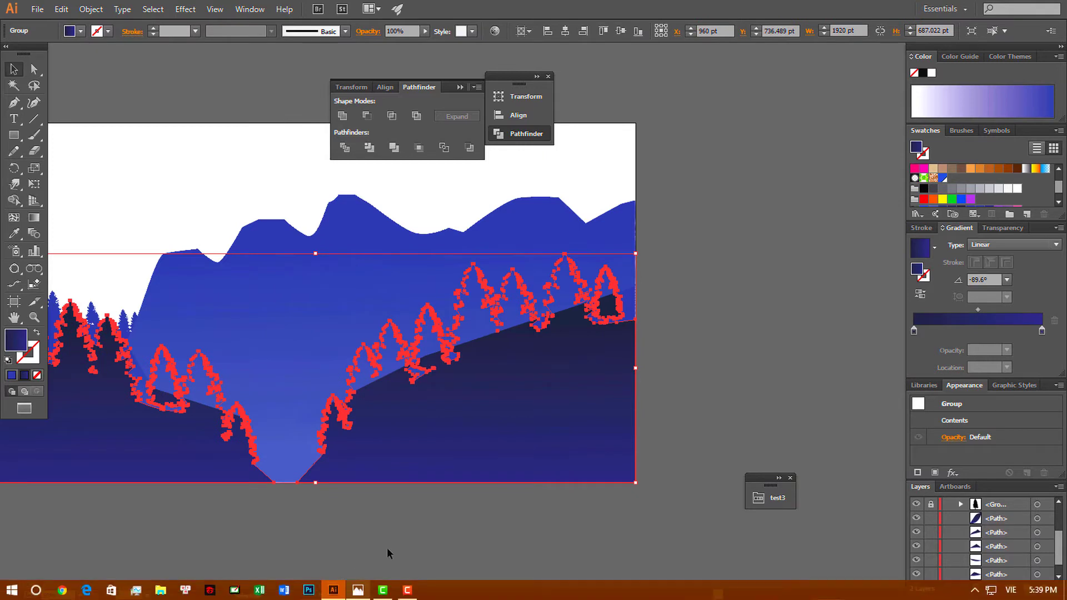
- Select the pine tree groups and group them together
click(367, 536)
drag(347, 524, 456, 532)
click(269, 443)
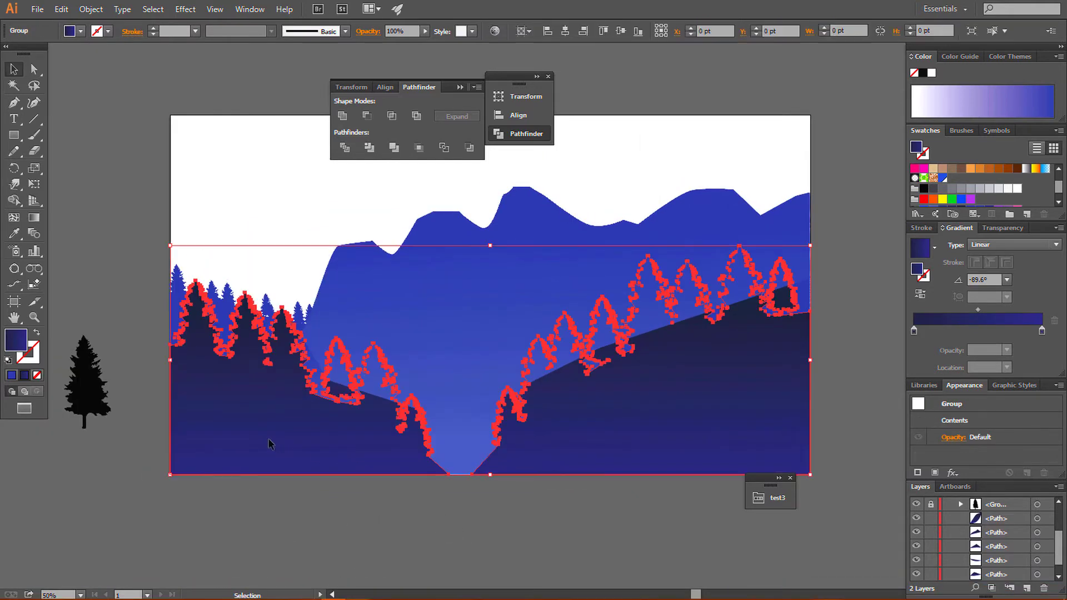
click(239, 302)
right_click(230, 437)
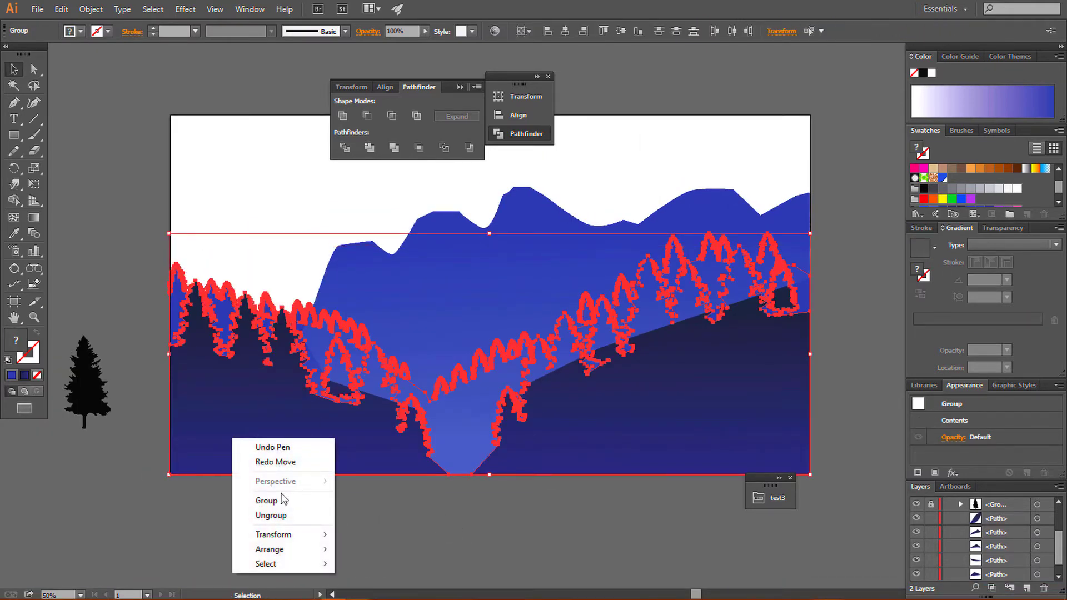
click(272, 500)
- Copy the grouped trees and paste them in front of the originals
click(61, 9)
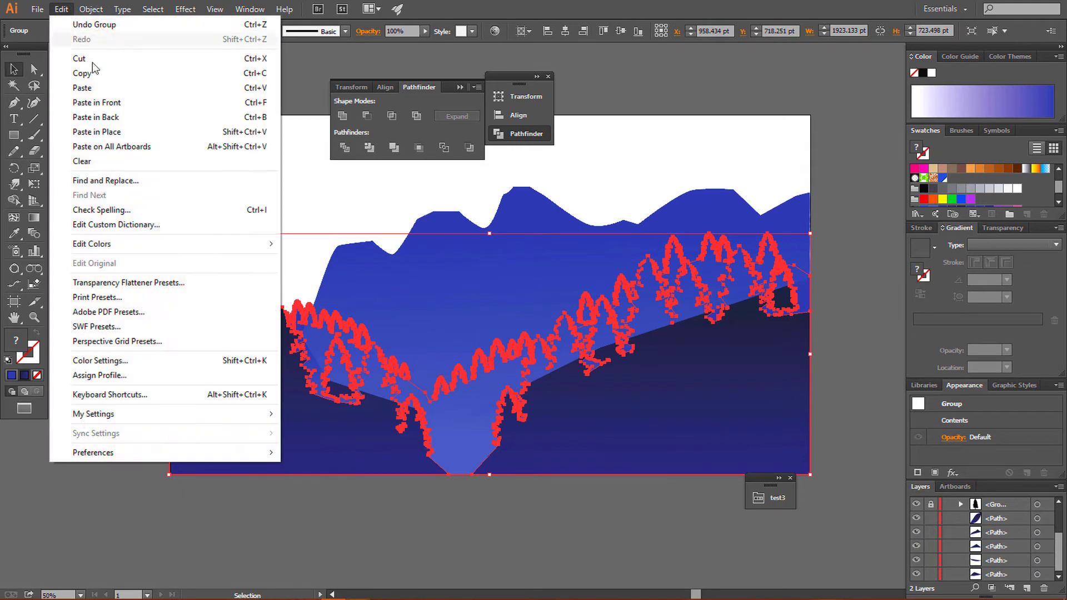
click(83, 73)
click(61, 9)
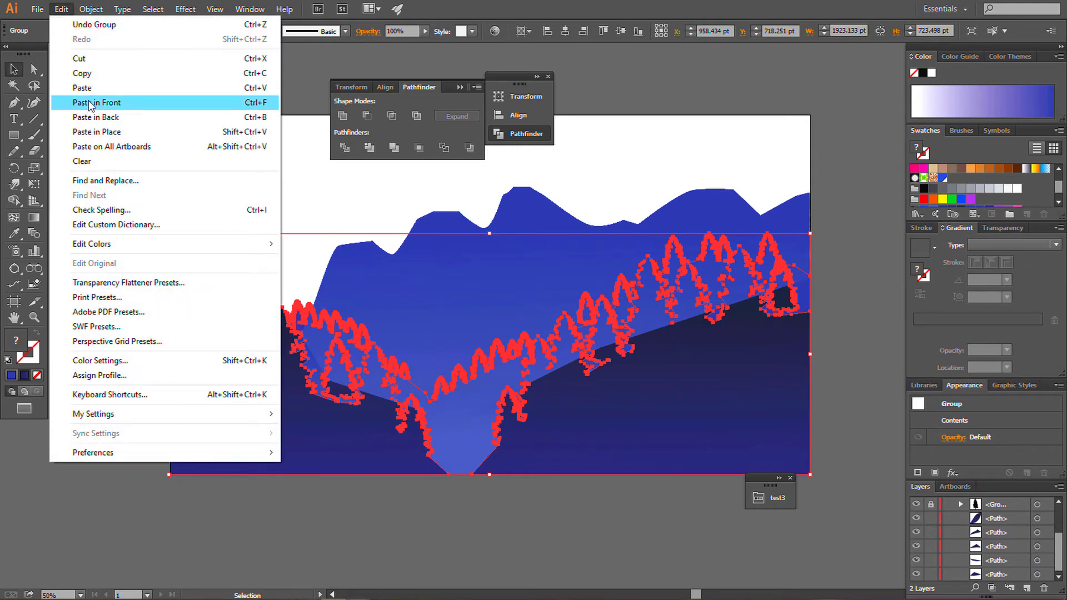
click(83, 103)
- Add the back mountain, then use Shape Builder to merge the foreground trees, valley and right slope
shift+click(436, 283)
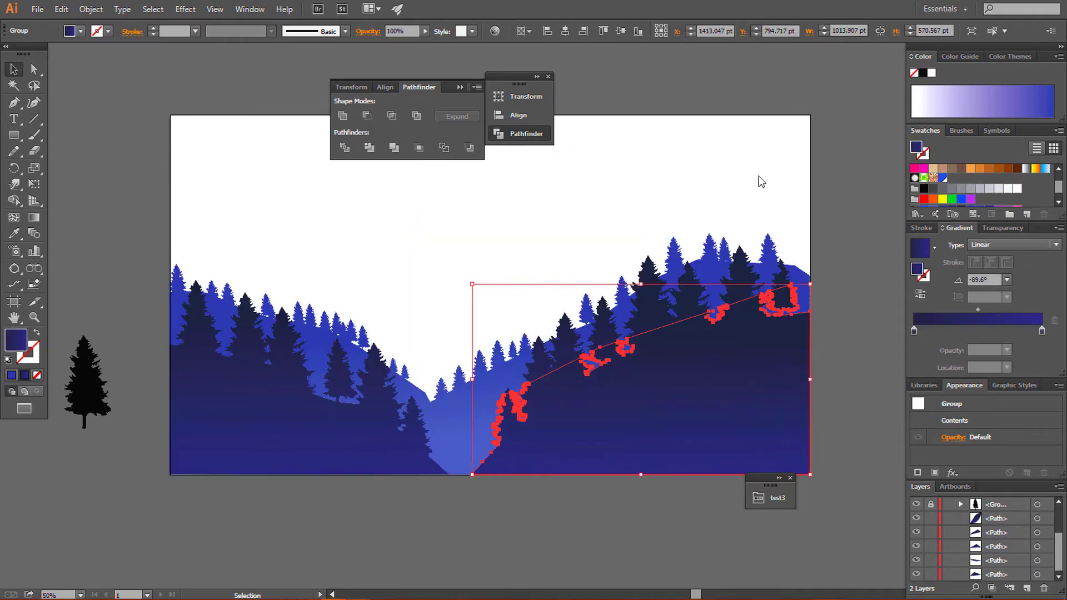
key(ctrl+z)
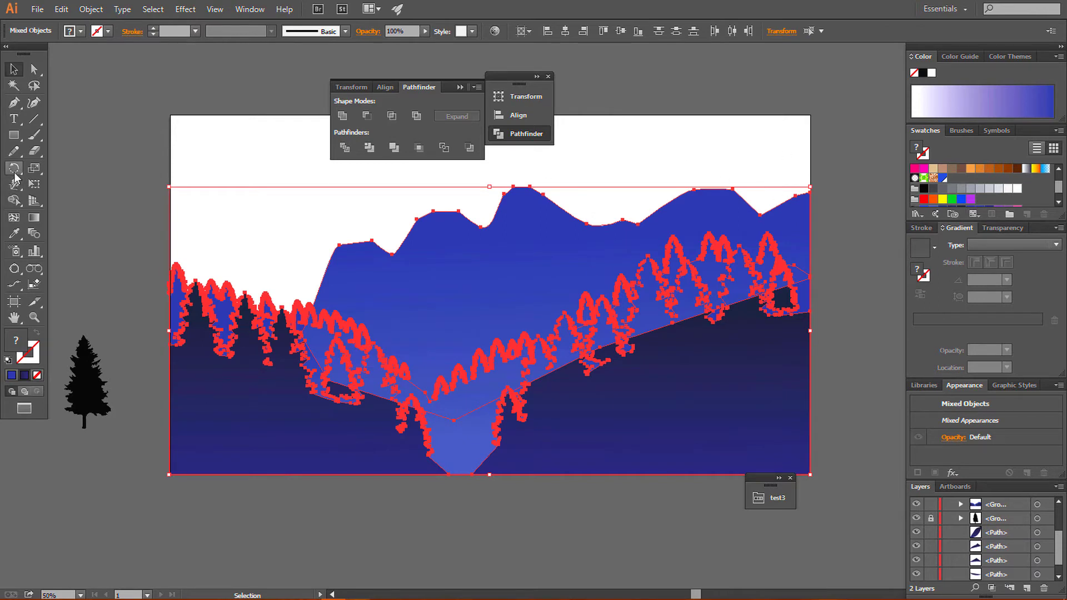
click(22, 204)
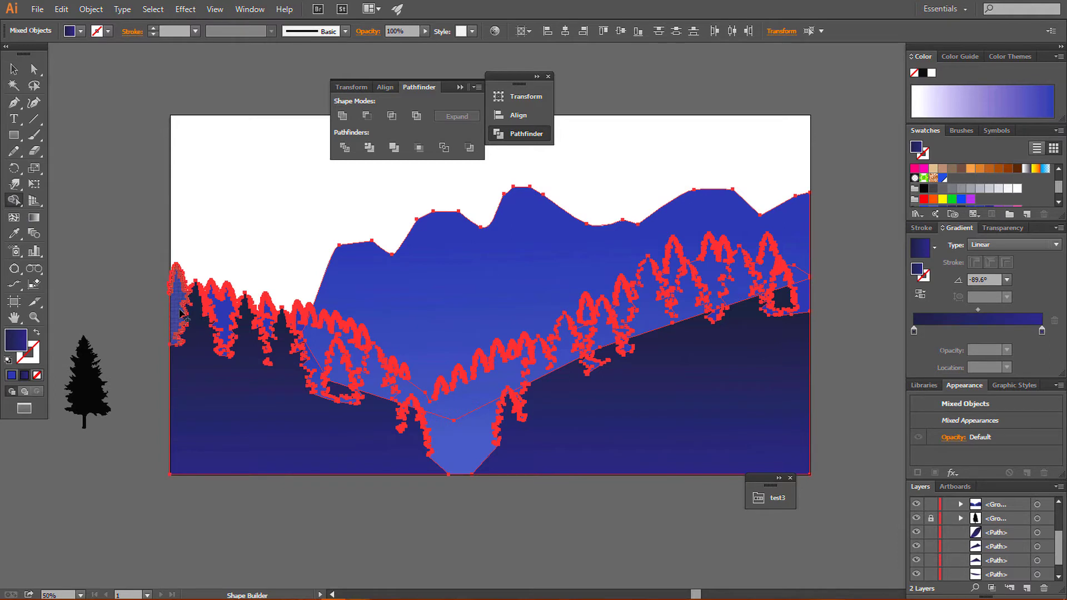
mouse_move(180, 314)
mouse_down()
mouse_move(381, 380)
mouse_move(473, 451)
mouse_move(519, 418)
mouse_up()
mouse_move(534, 381)
mouse_down()
mouse_move(621, 325)
mouse_move(643, 325)
mouse_move(686, 282)
mouse_move(800, 286)
mouse_up()
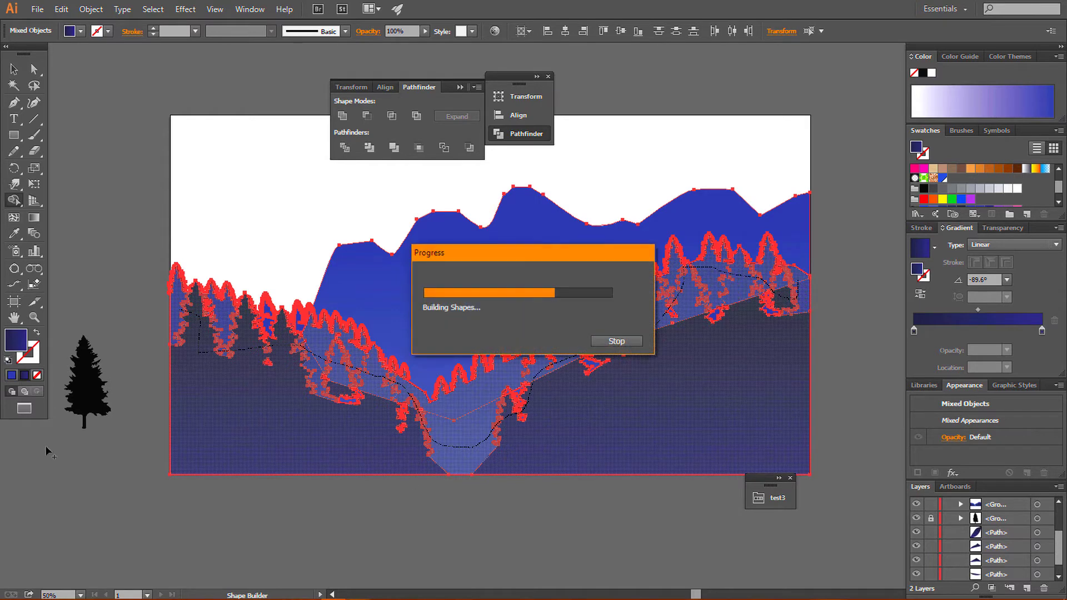
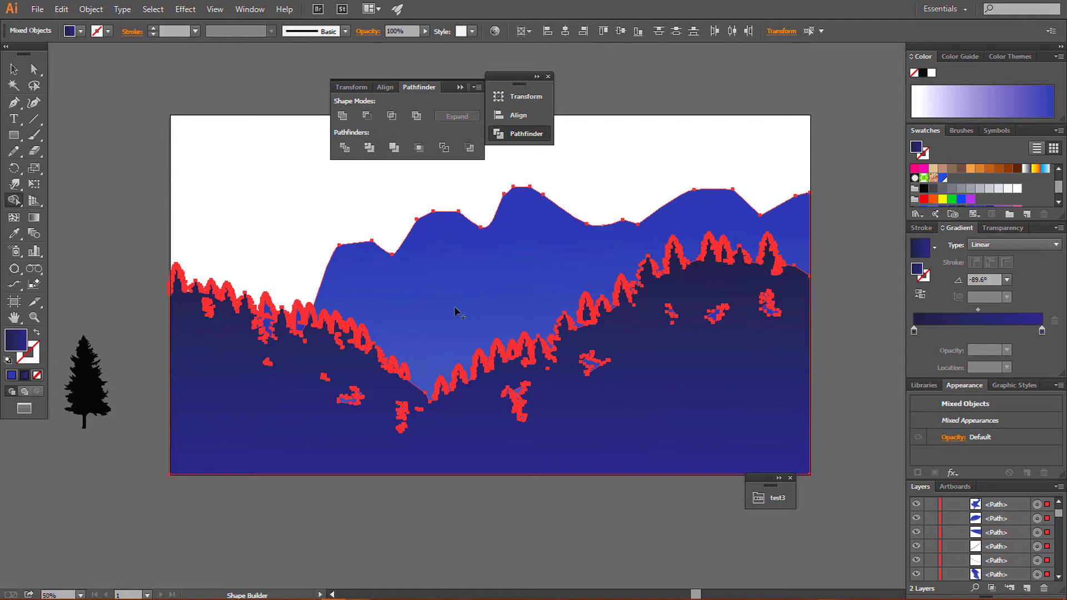
- Try moving the foreground tree group, undo the move, and zoom in on the artwork
key(v)
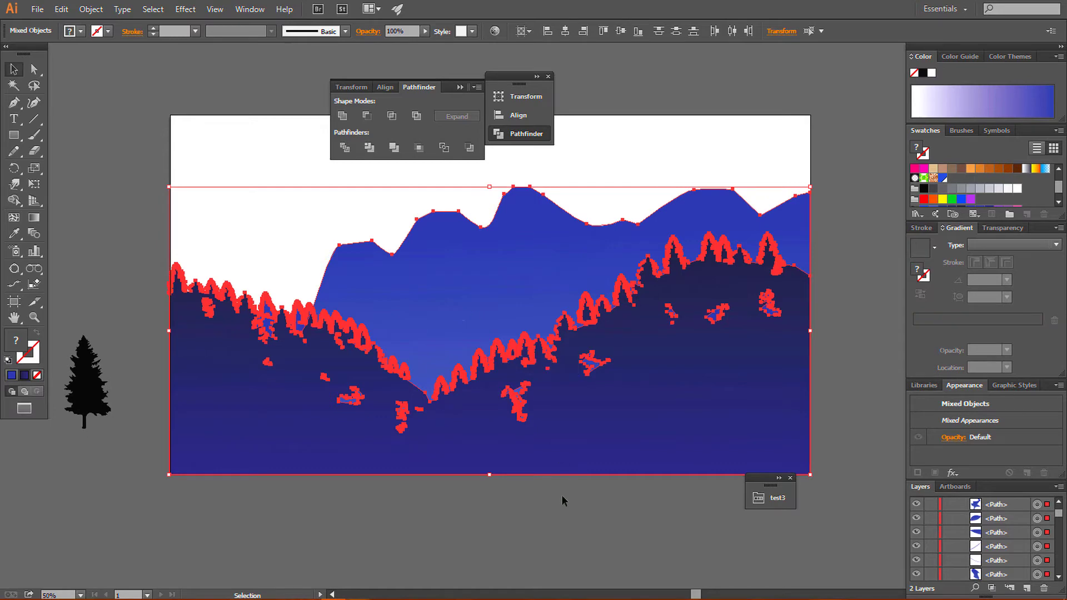
click(563, 496)
drag(606, 452, 617, 568)
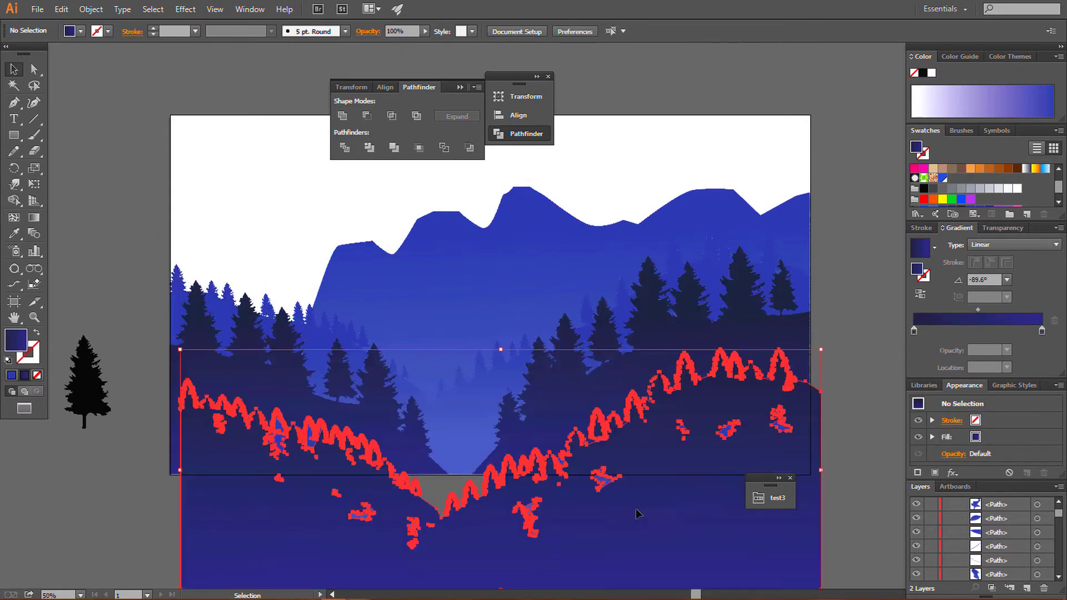
drag(793, 412, 717, 271)
key(ctrl+z)
key(ctrl+z)
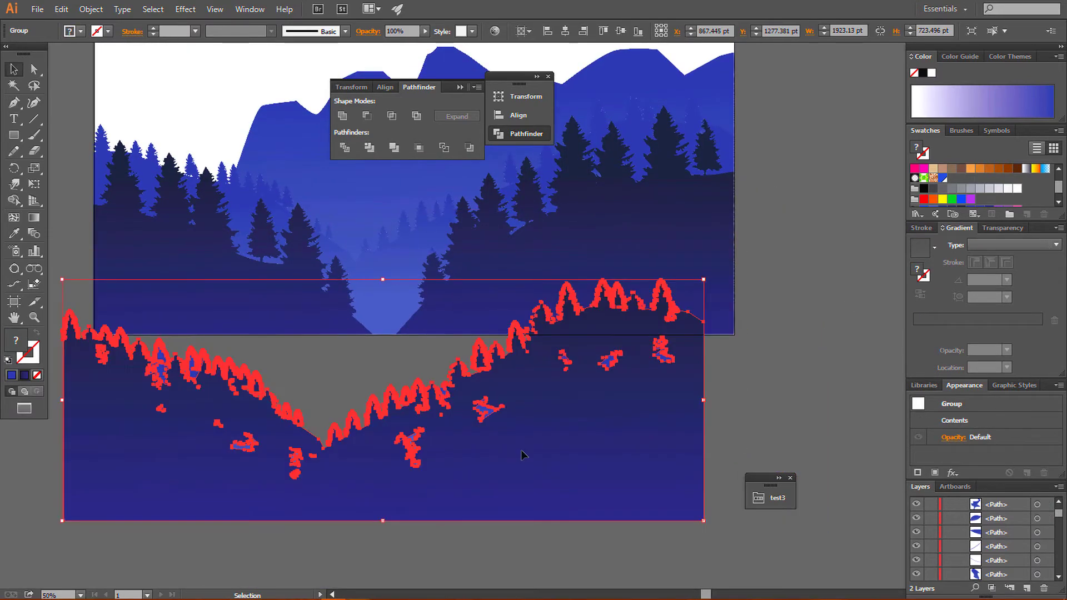
key(ctrl+z)
drag(431, 434, 393, 463)
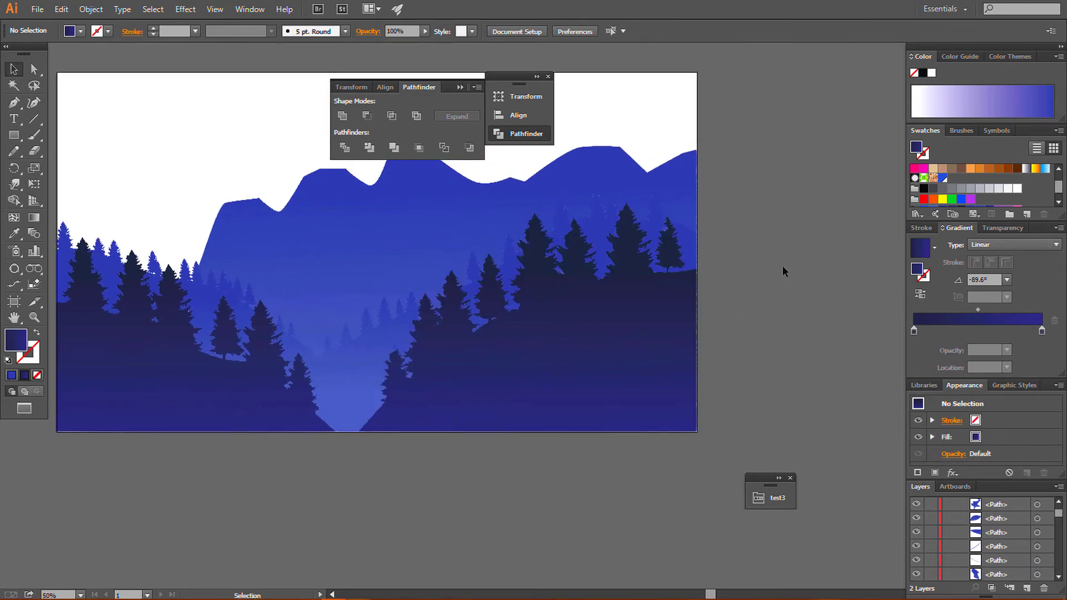
key(ctrl+plus)
- Apply the White-Black gradient preset to the large back shape
click(709, 117)
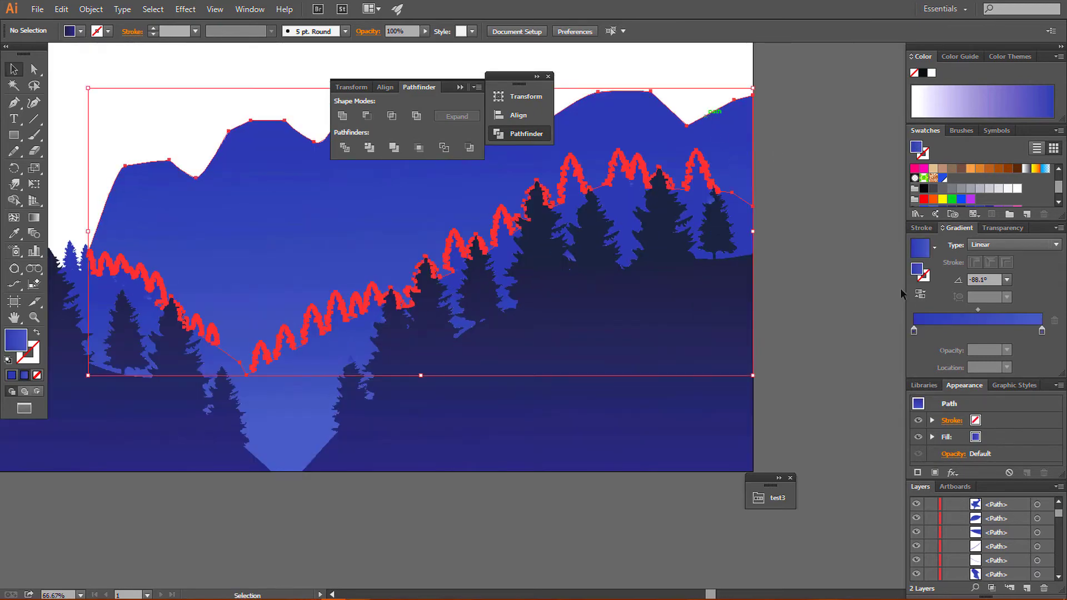
click(935, 247)
click(856, 276)
click(842, 231)
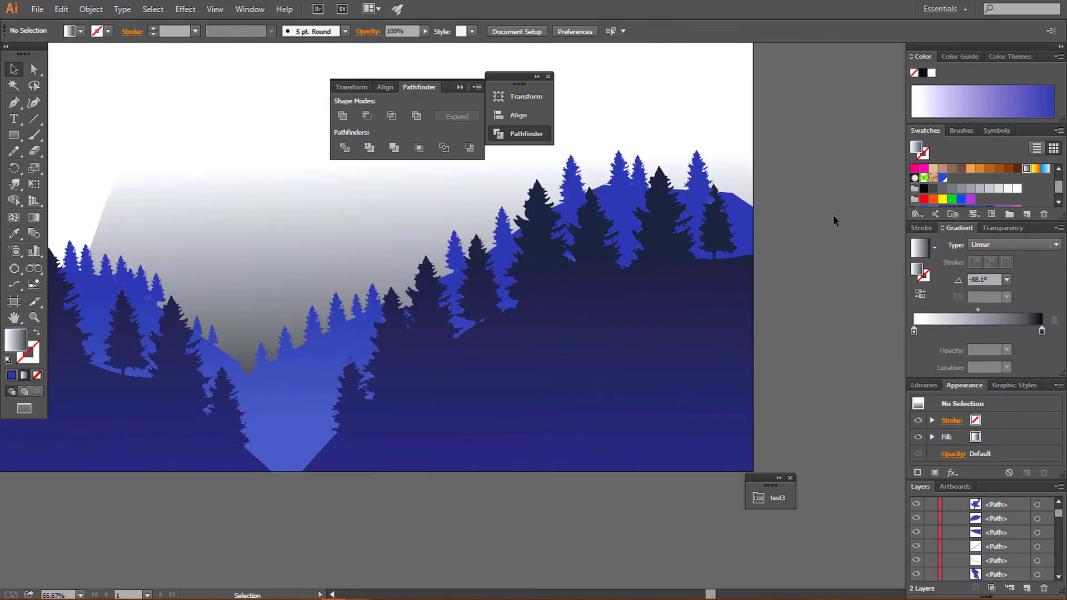
- Eyedrop the sky gradient onto a stray tree-top piece and unite it with the sky shape
key(ctrl+plus)
key(ctrl+plus)
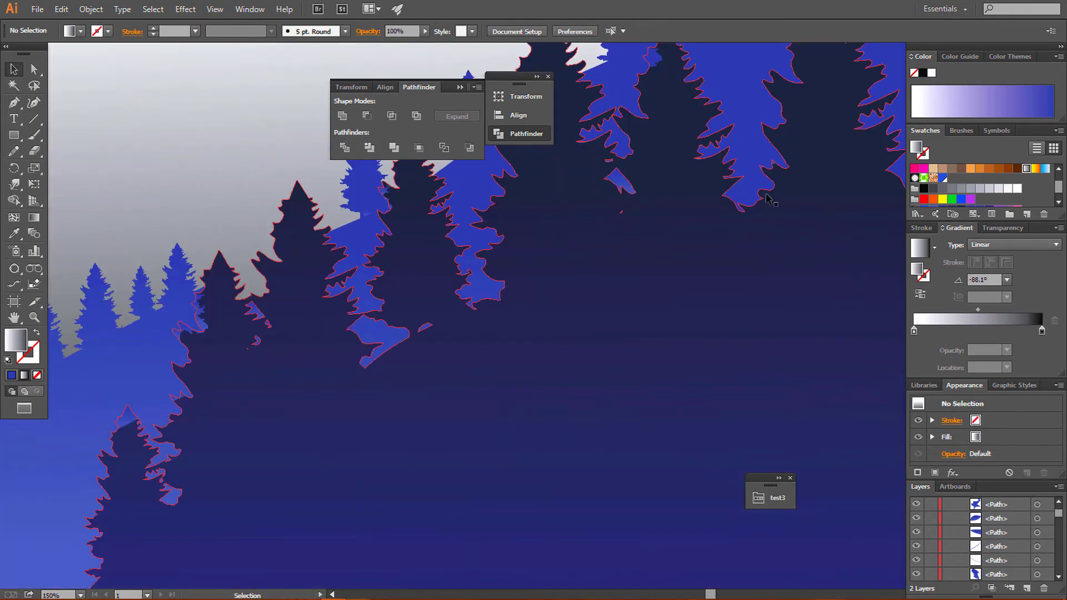
drag(866, 188, 585, 350)
click(573, 182)
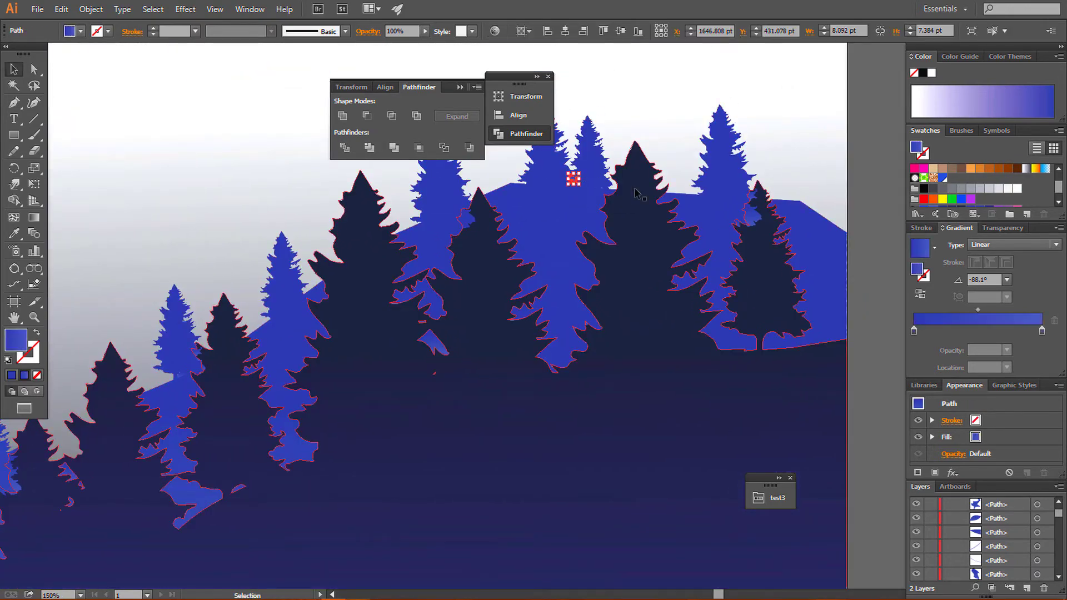
key(ctrl+shift+a)
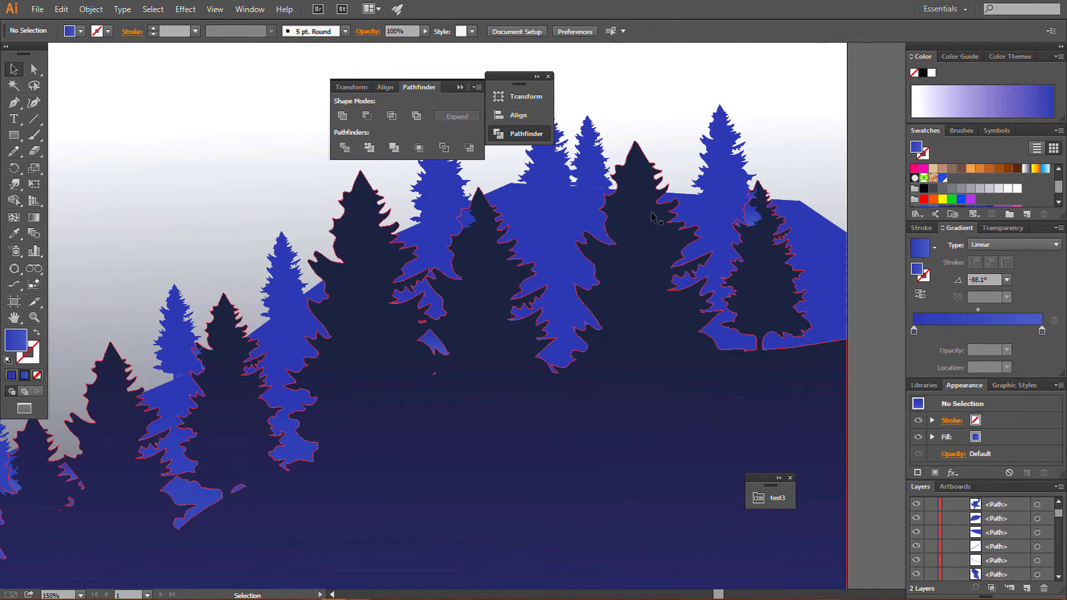
drag(221, 351, 342, 288)
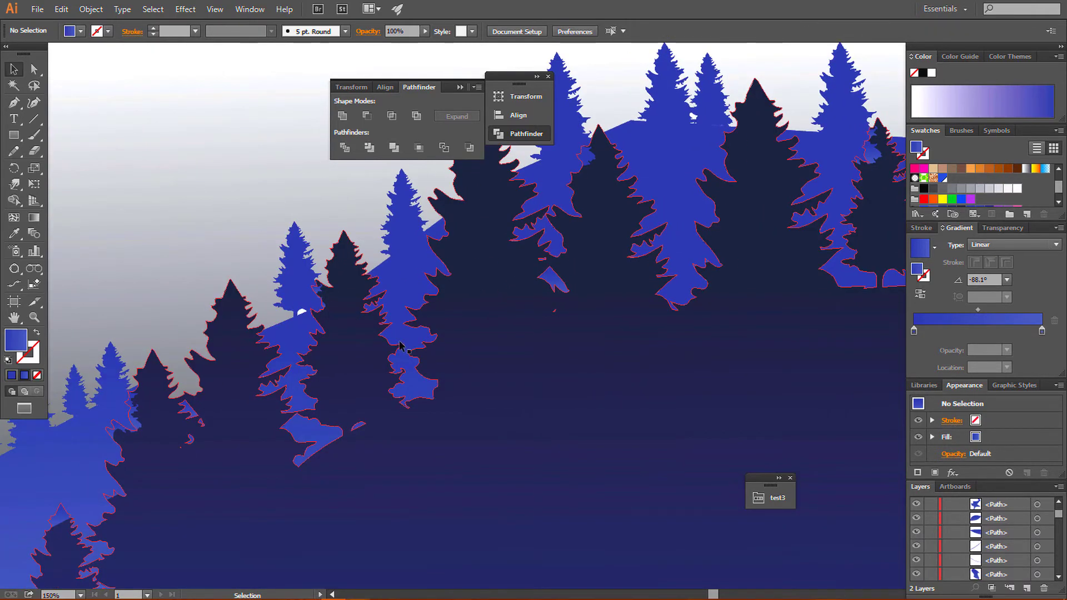
ctrl+click(351, 306)
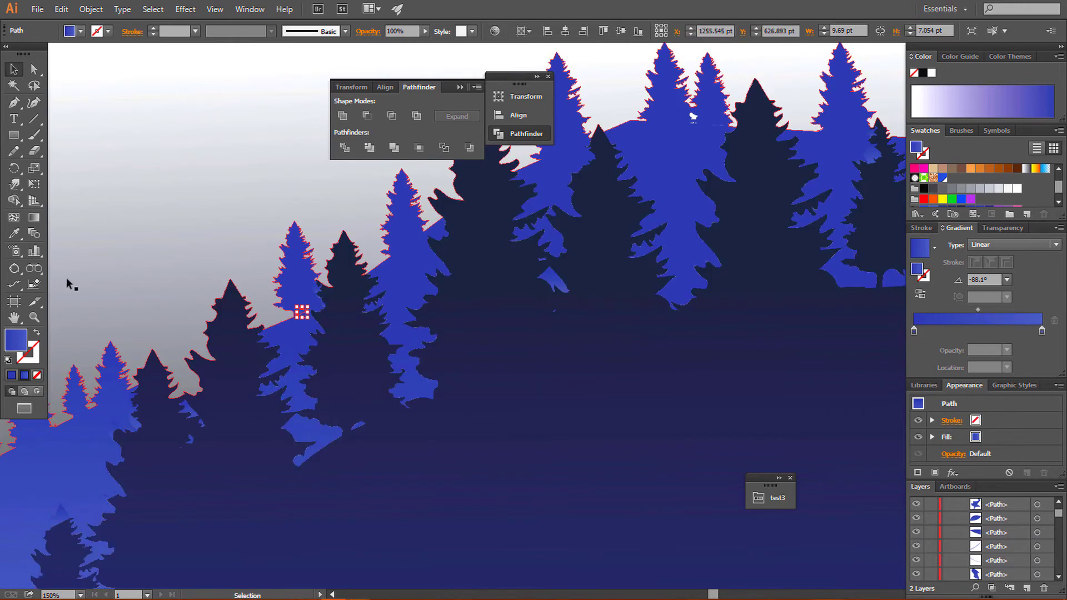
key(i)
click(129, 219)
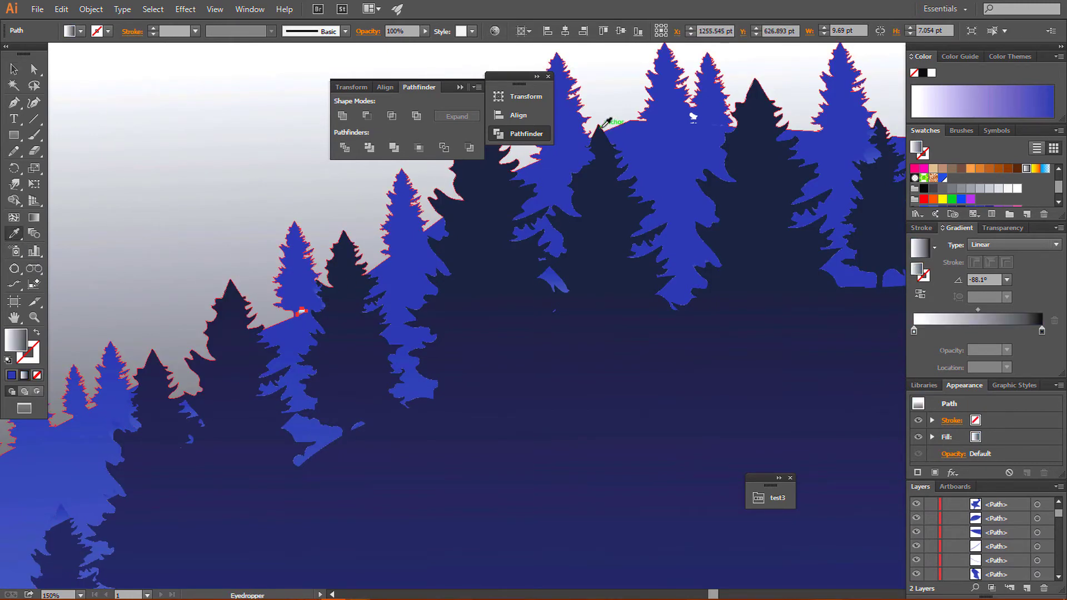
key(v)
click(178, 188)
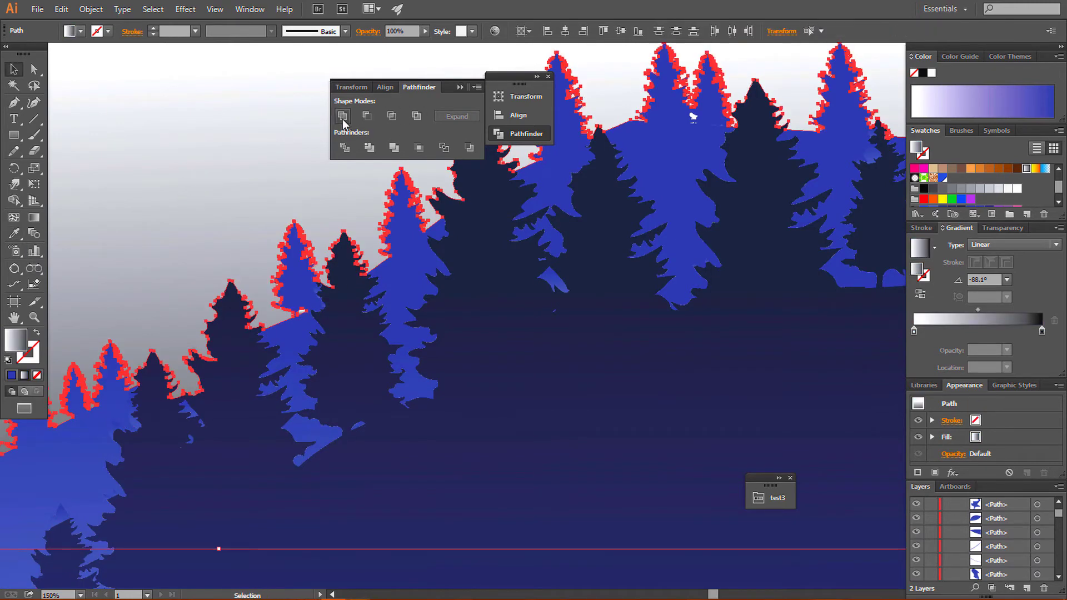
key(ctrl+minus)
key(ctrl+minus)
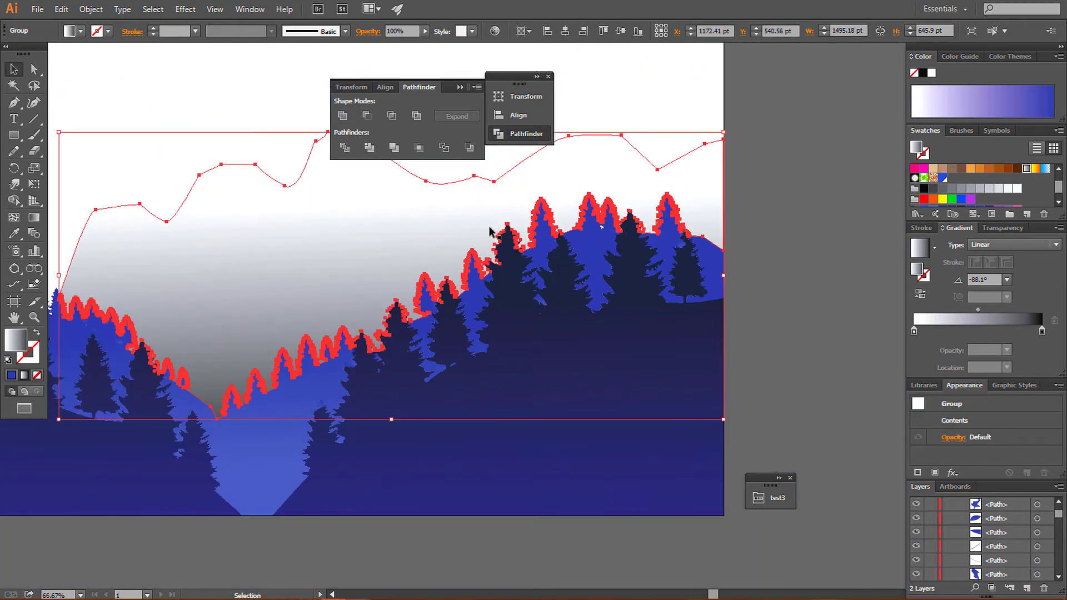
click(773, 238)
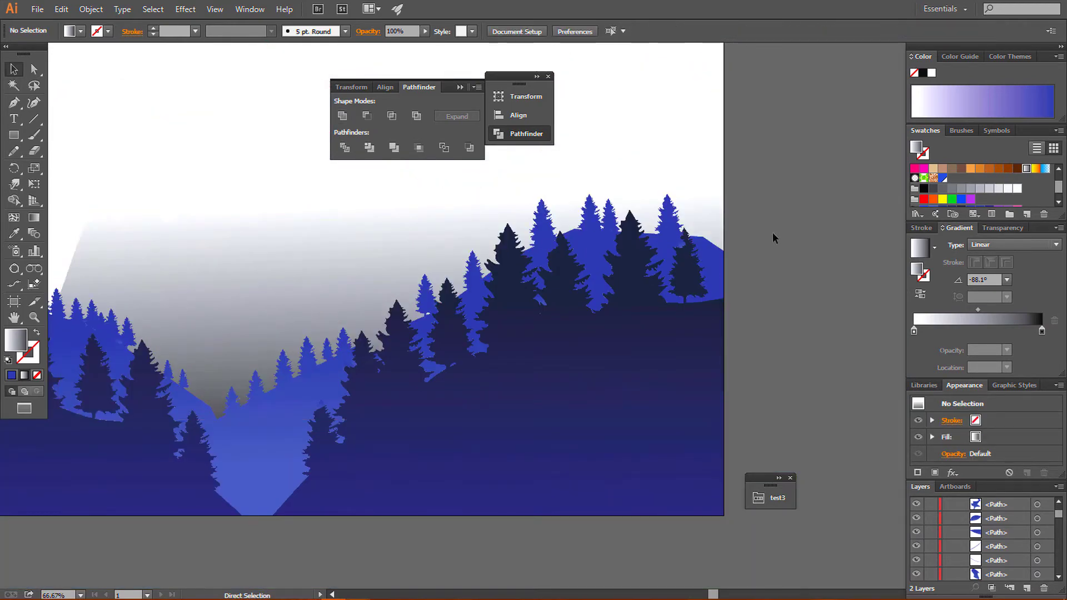
- Zoom into the tree tops and move a small stray blue piece to the right
key(ctrl+plus)
key(ctrl+plus)
key(ctrl+plus)
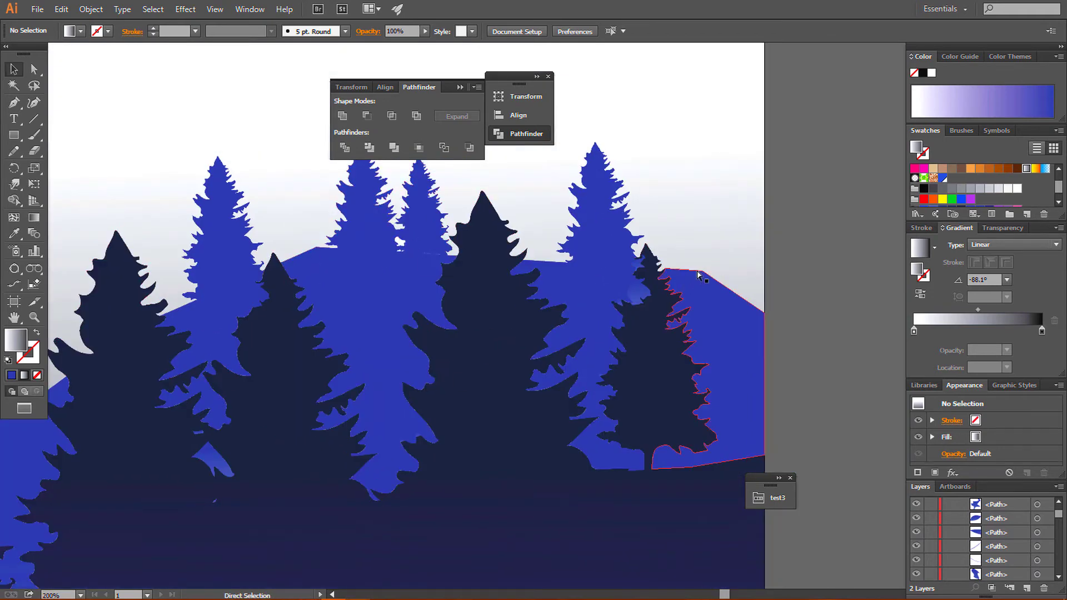
click(698, 274)
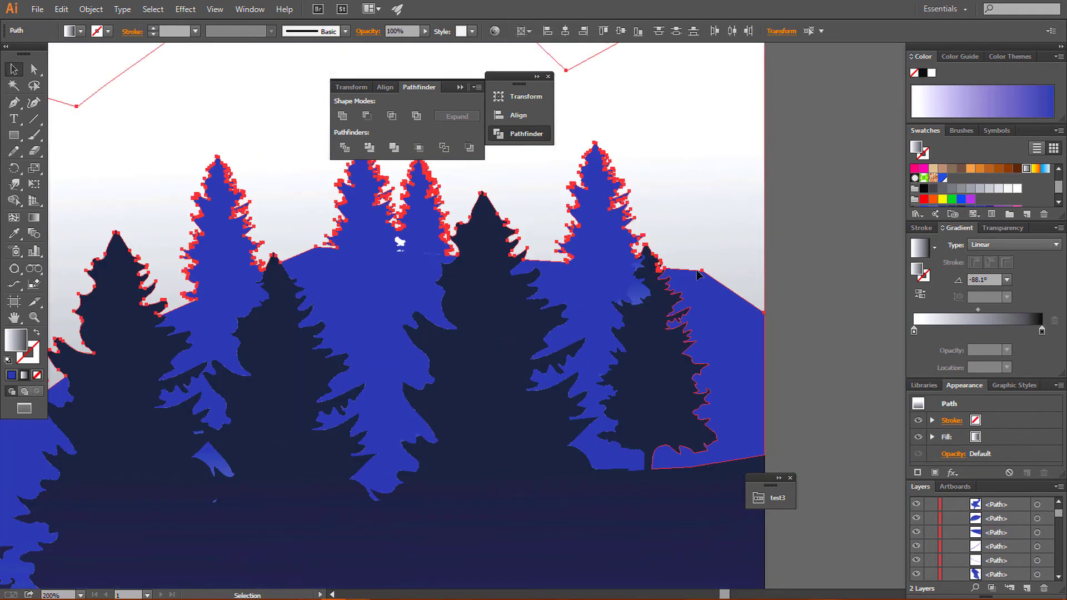
click(818, 207)
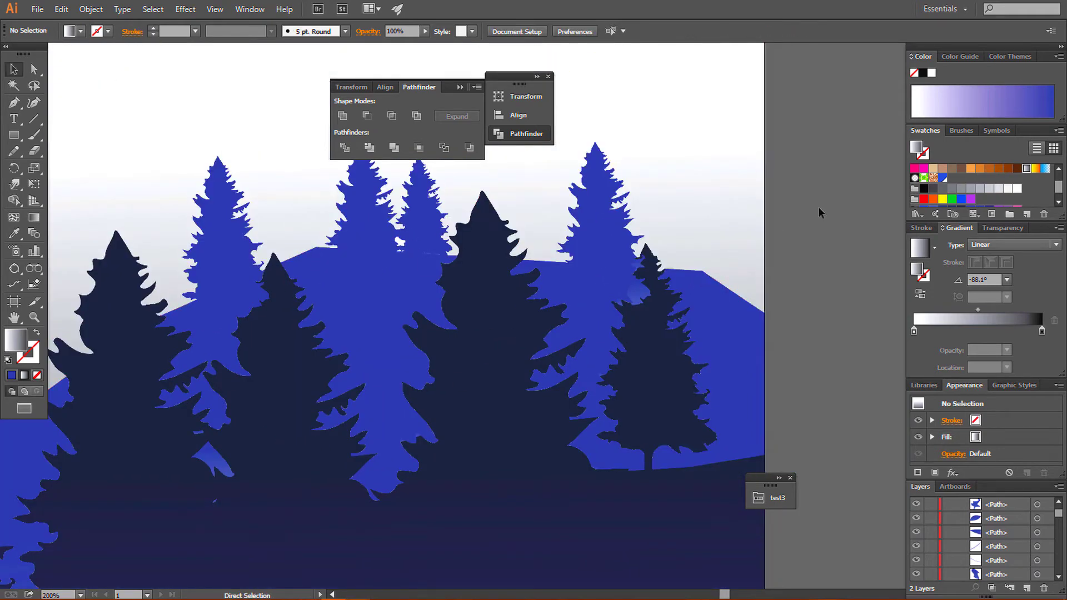
key(ctrl+z)
click(822, 203)
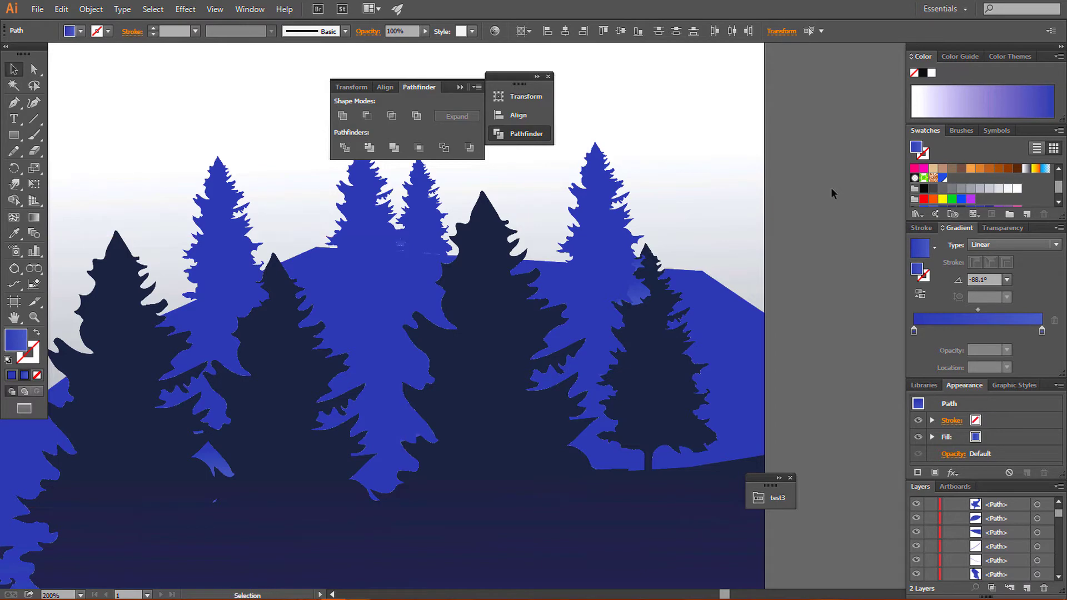
drag(635, 286, 813, 279)
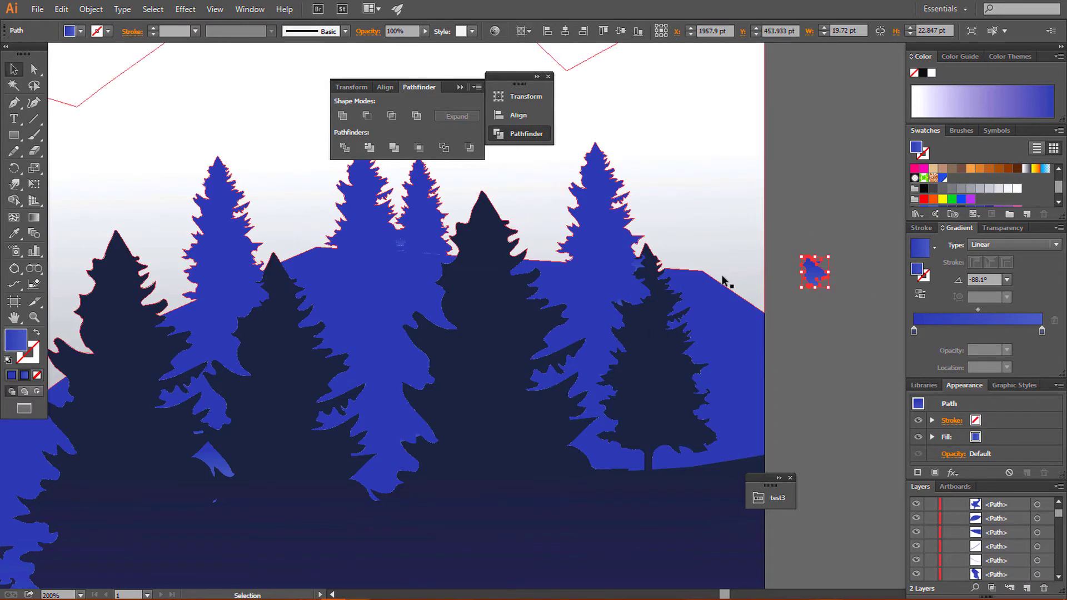
key(ctrl+z)
drag(639, 259, 839, 241)
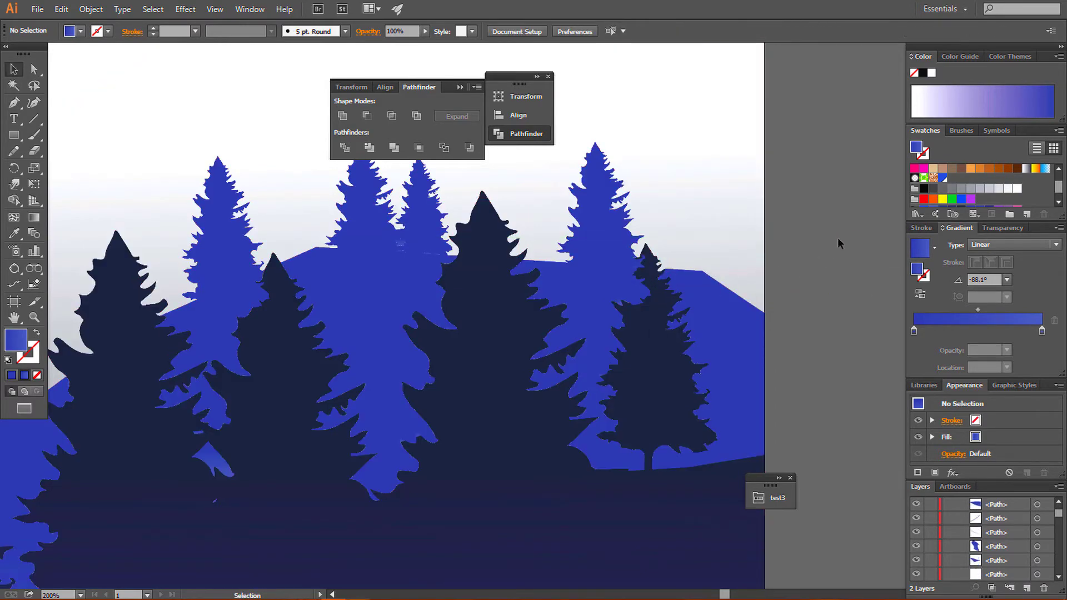
- Unite the selected stray pieces with the sky shape using Pathfinder Unite
click(400, 242)
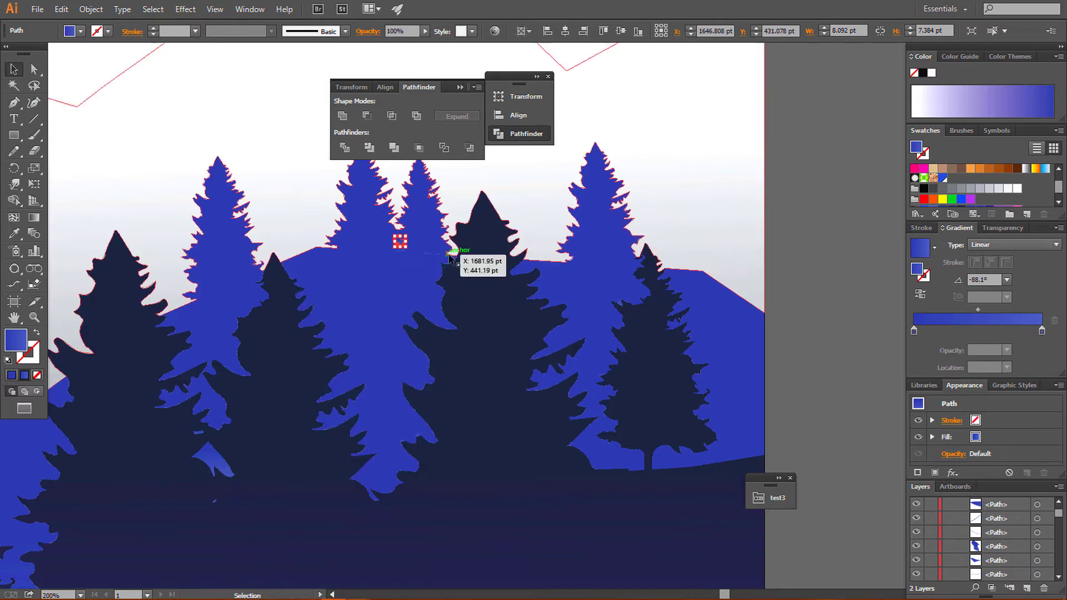
key(ctrl+a)
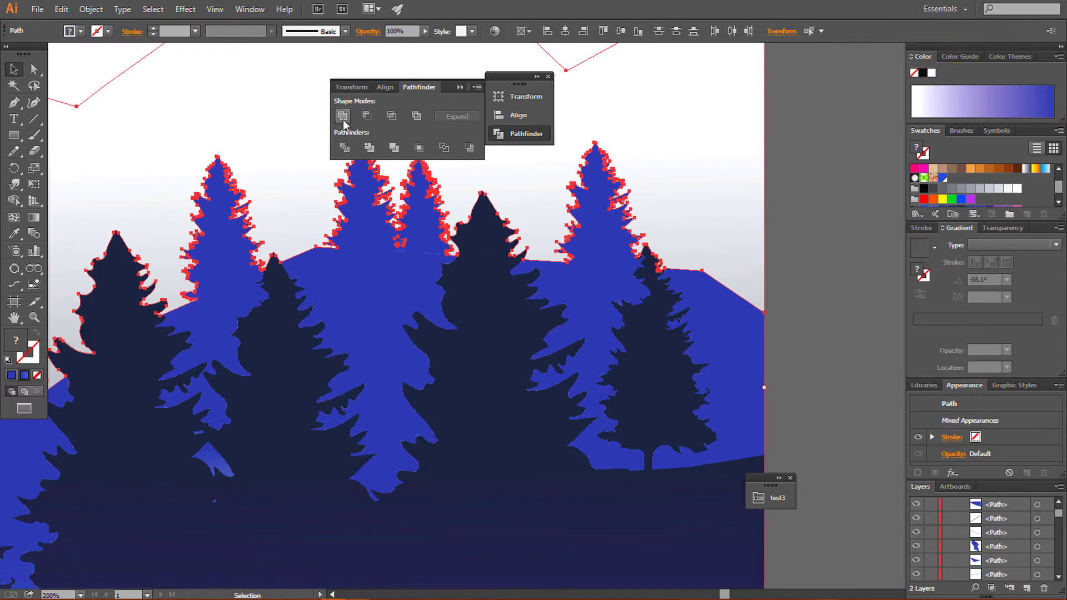
click(342, 116)
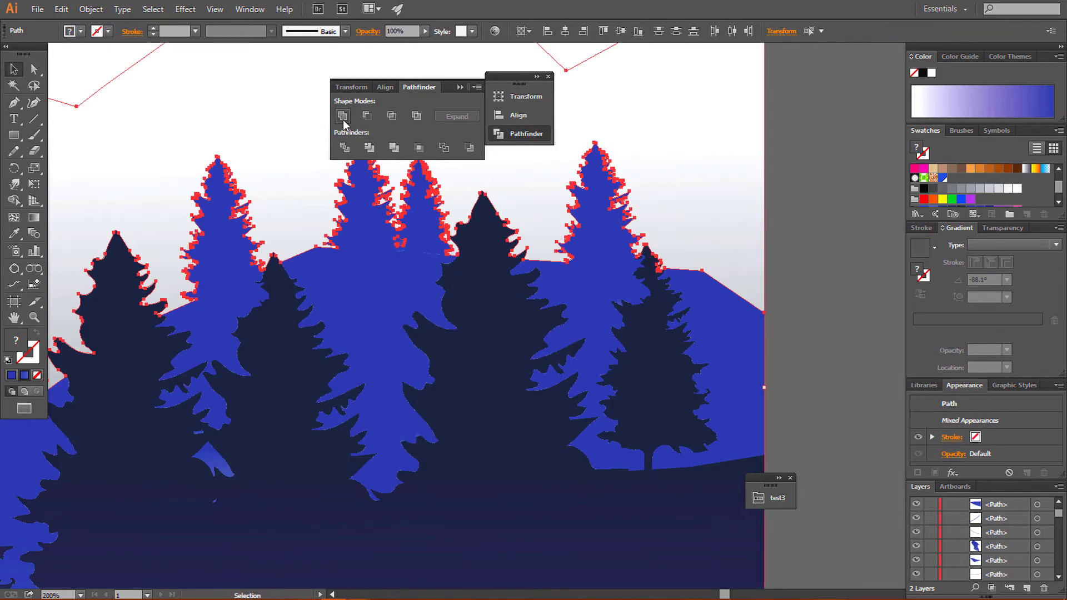
click(808, 248)
- Reposition another stray piece among the trees, zoom out, and select the sky gradient group
drag(298, 337, 382, 310)
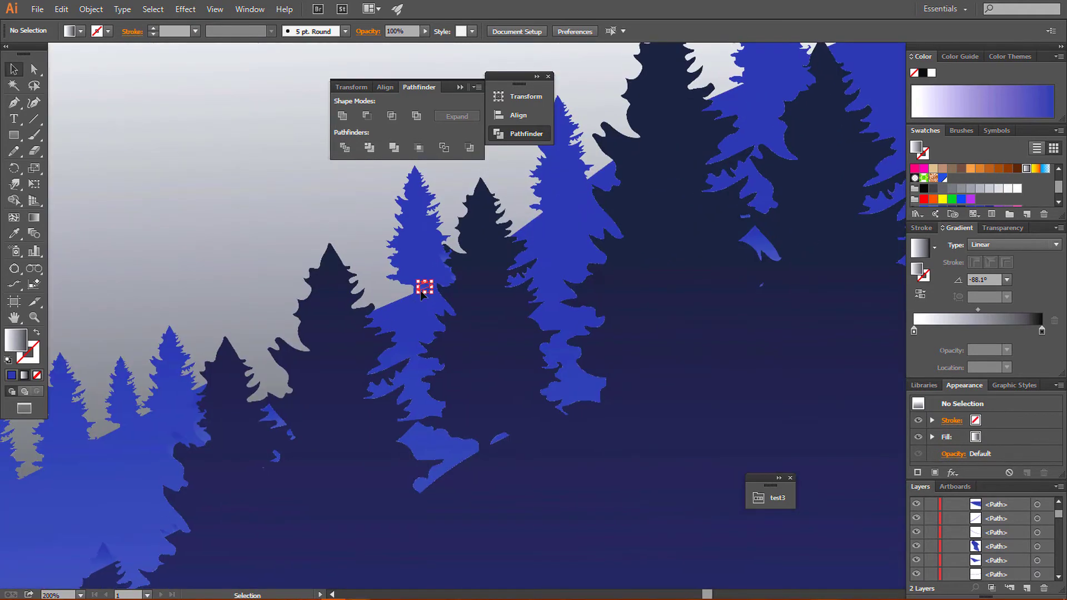
click(421, 299)
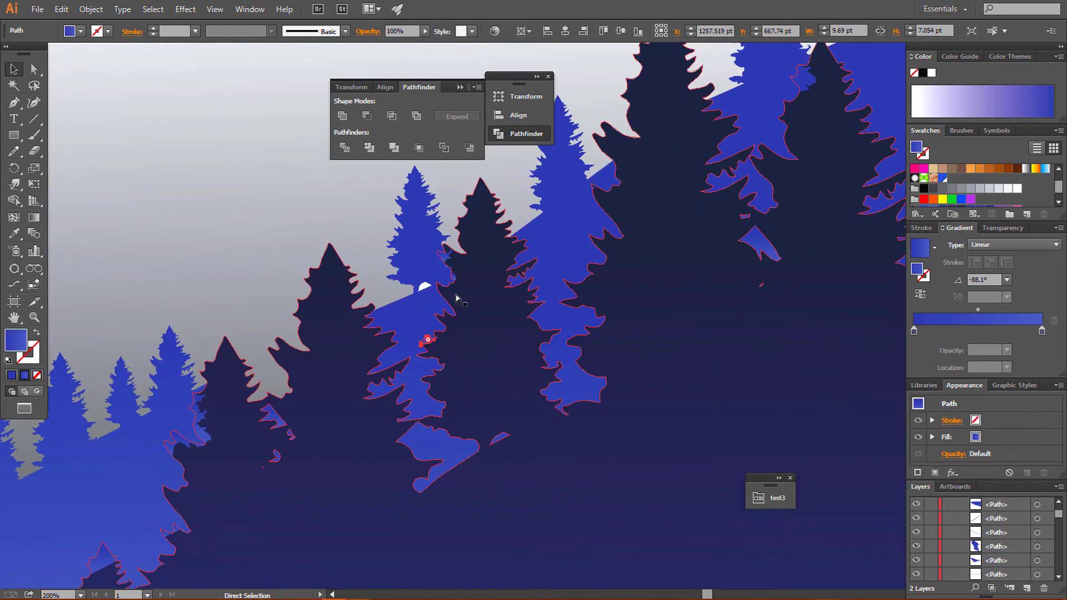
shift+click(274, 219)
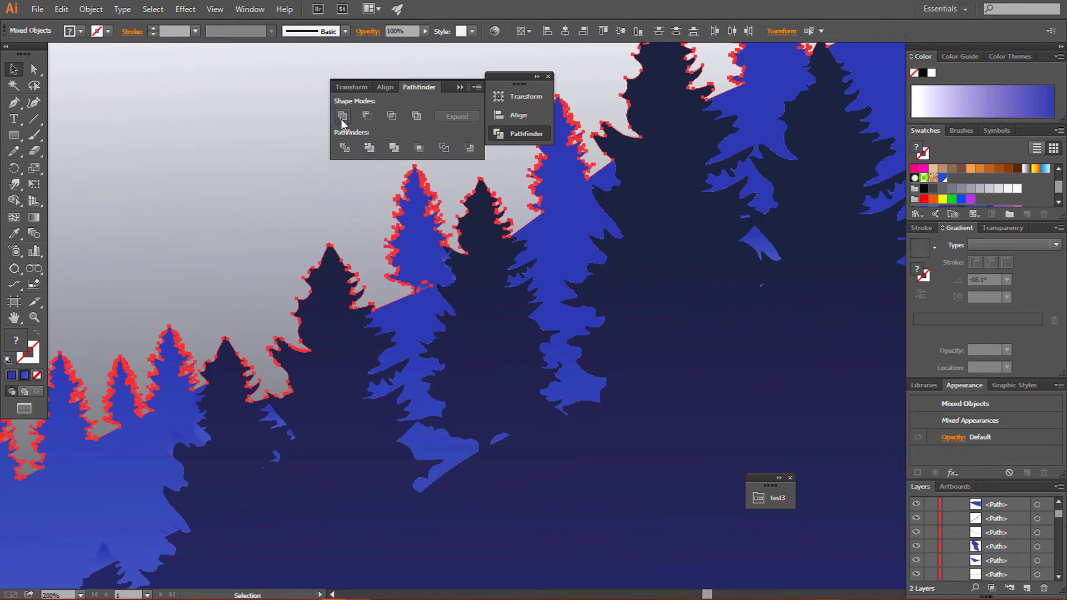
mouse_move(444, 253)
mouse_down()
mouse_move(526, 305)
mouse_move(459, 281)
mouse_move(472, 271)
mouse_up()
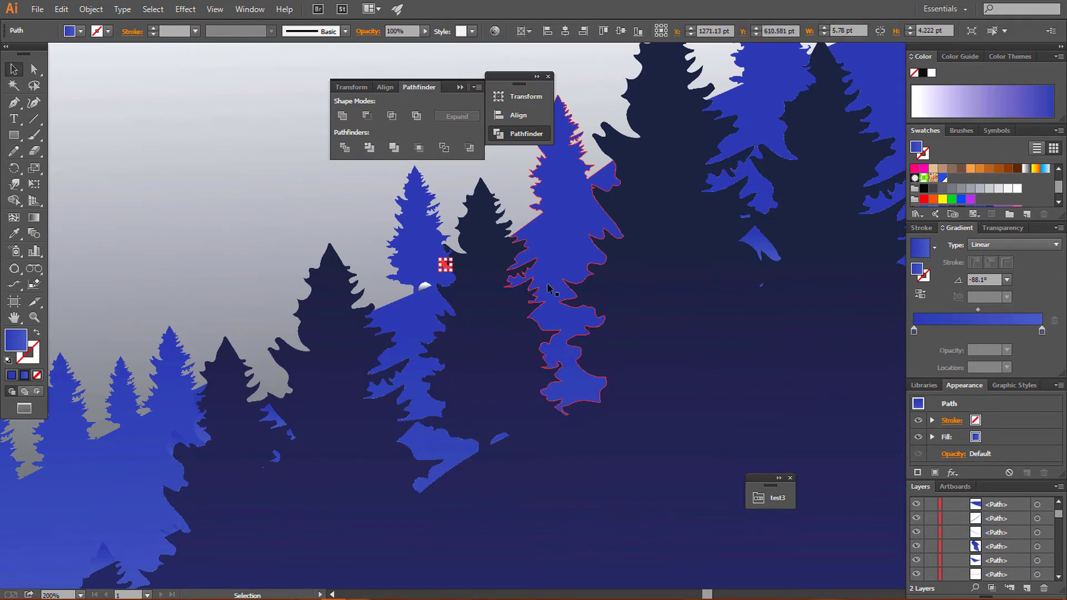
key(ctrl+a)
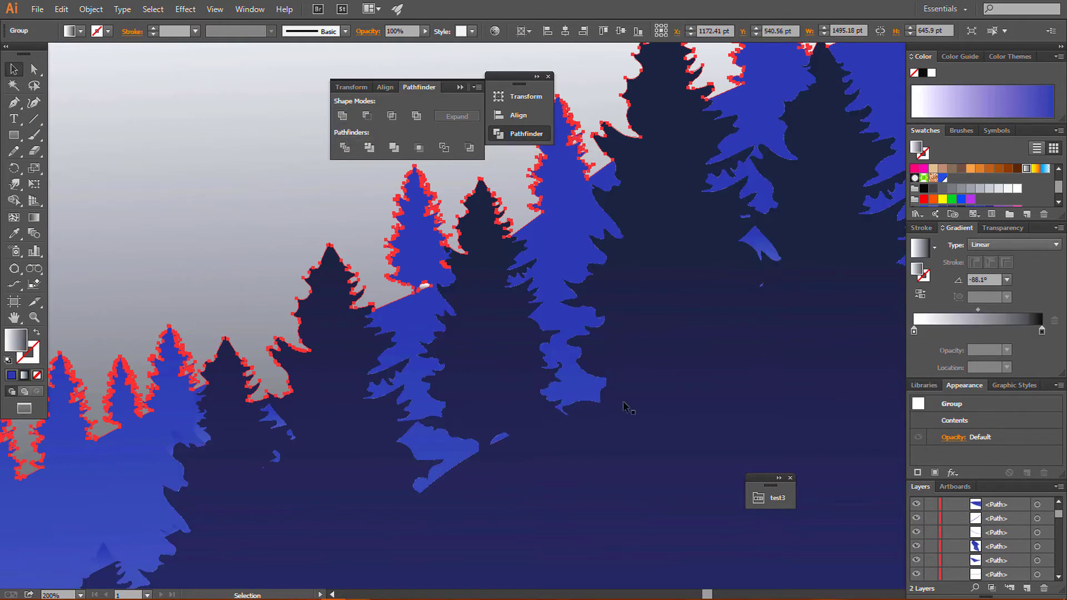
key(ctrl+minus)
key(ctrl+minus)
key(ctrl+minus)
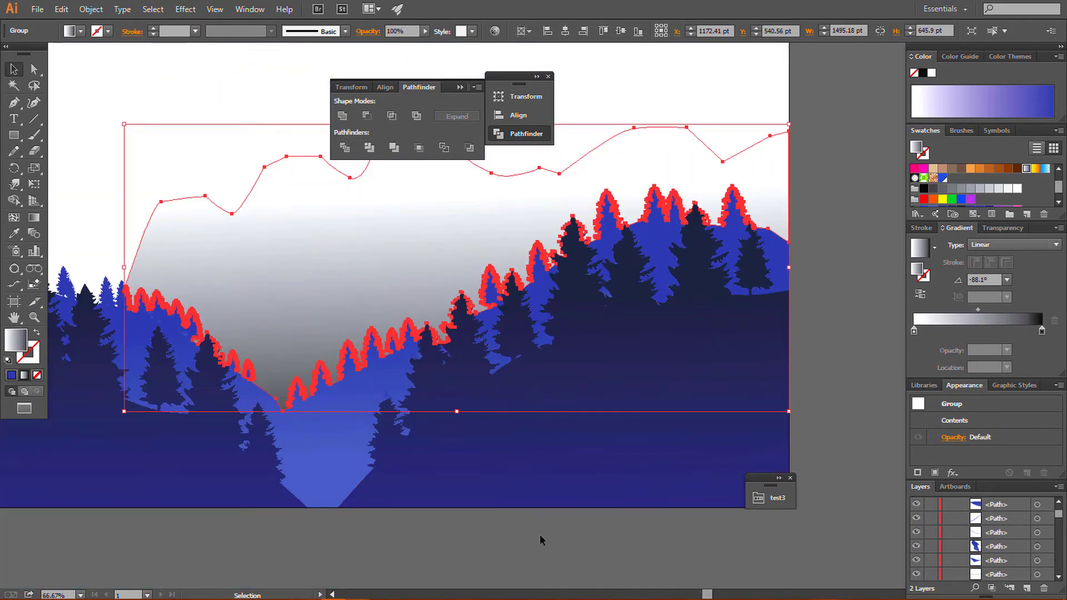
click(539, 535)
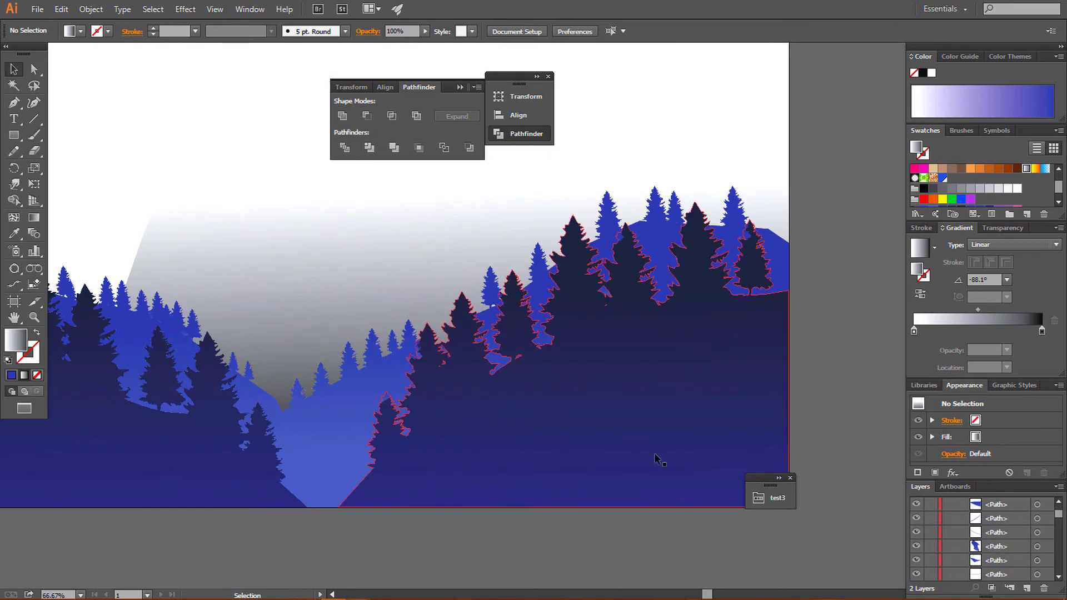
click(271, 270)
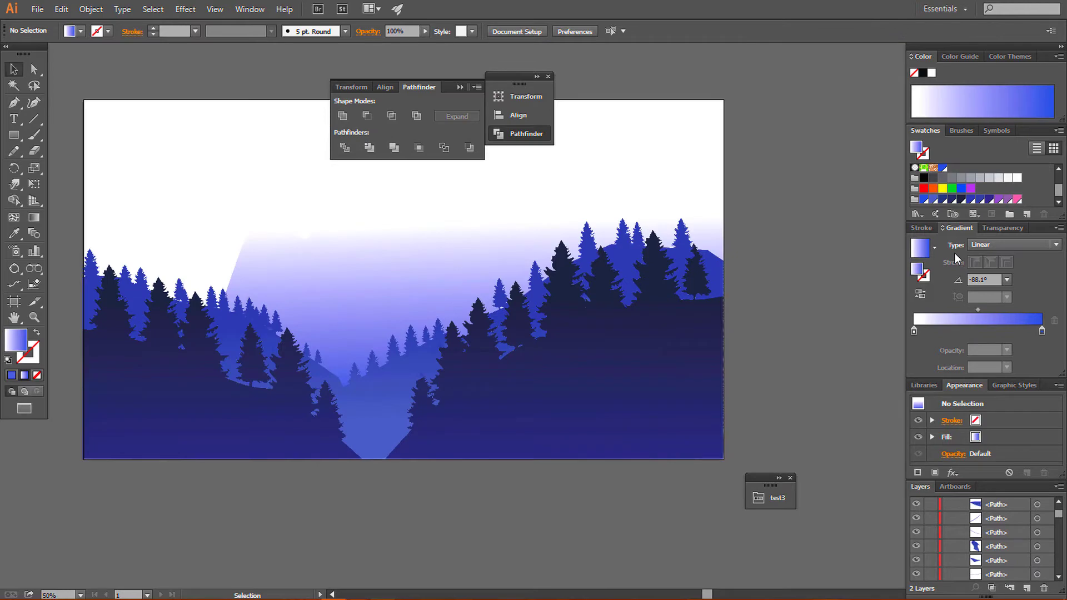
- Set the middle tree group's left gradient stop to a blue swatch and preview it
click(395, 368)
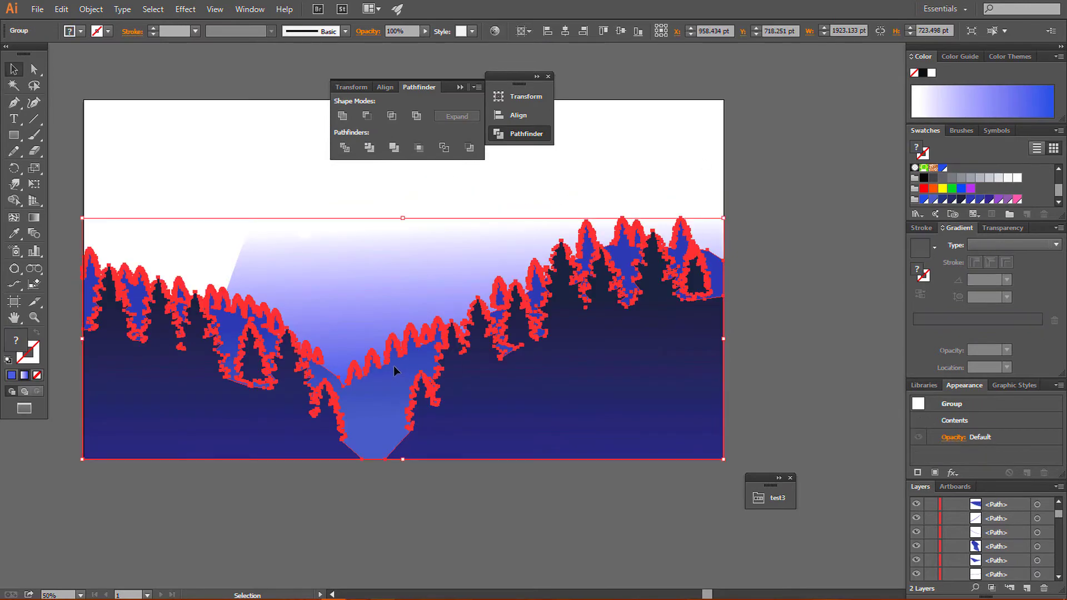
right_click(389, 393)
click(414, 470)
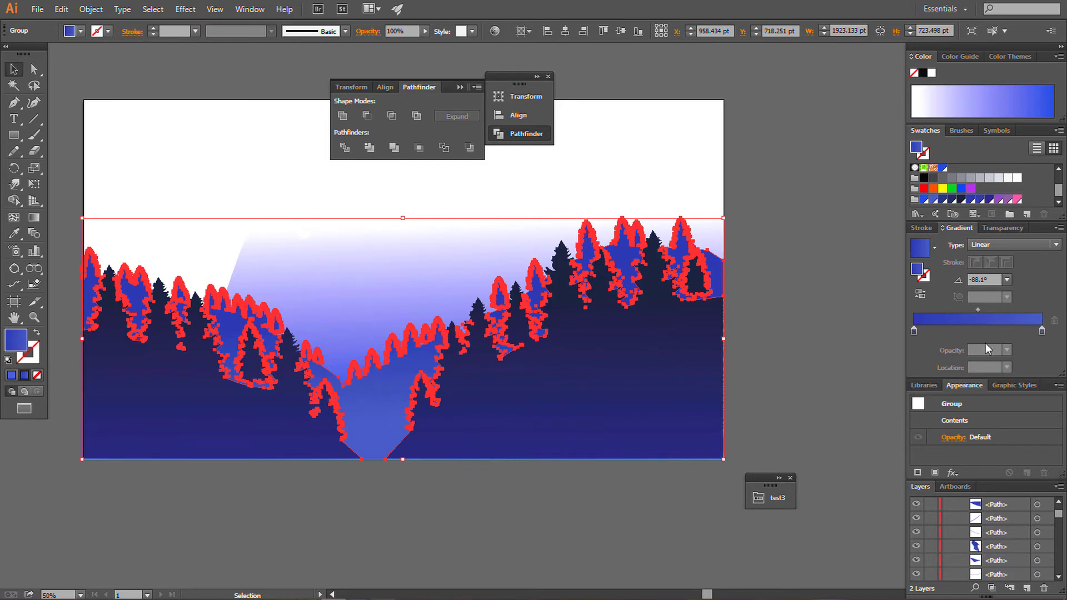
click(913, 330)
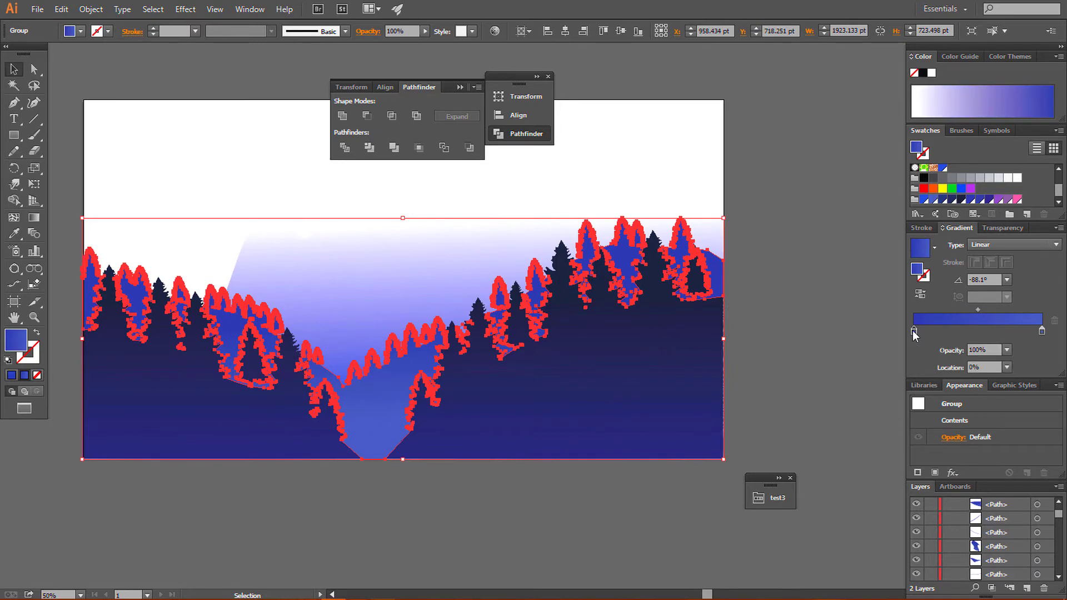
click(980, 200)
click(34, 217)
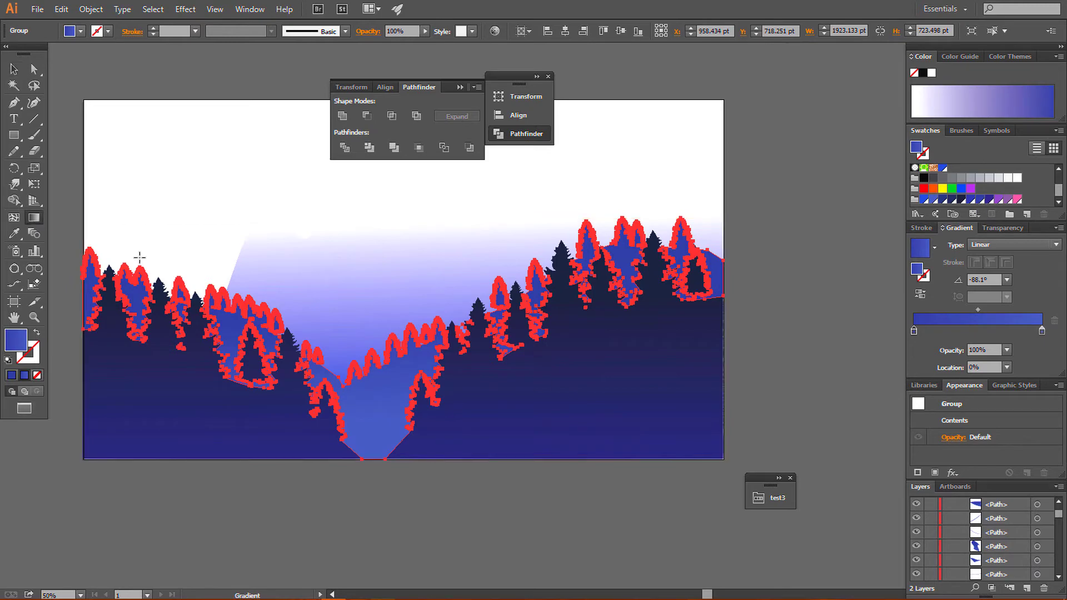
key(v)
click(162, 202)
click(364, 421)
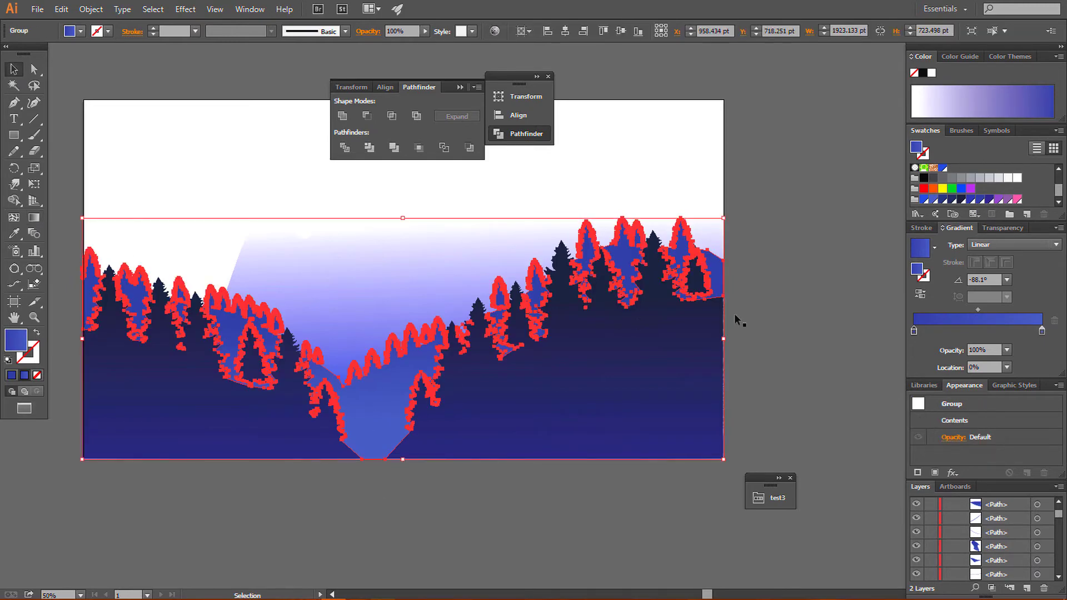
click(809, 381)
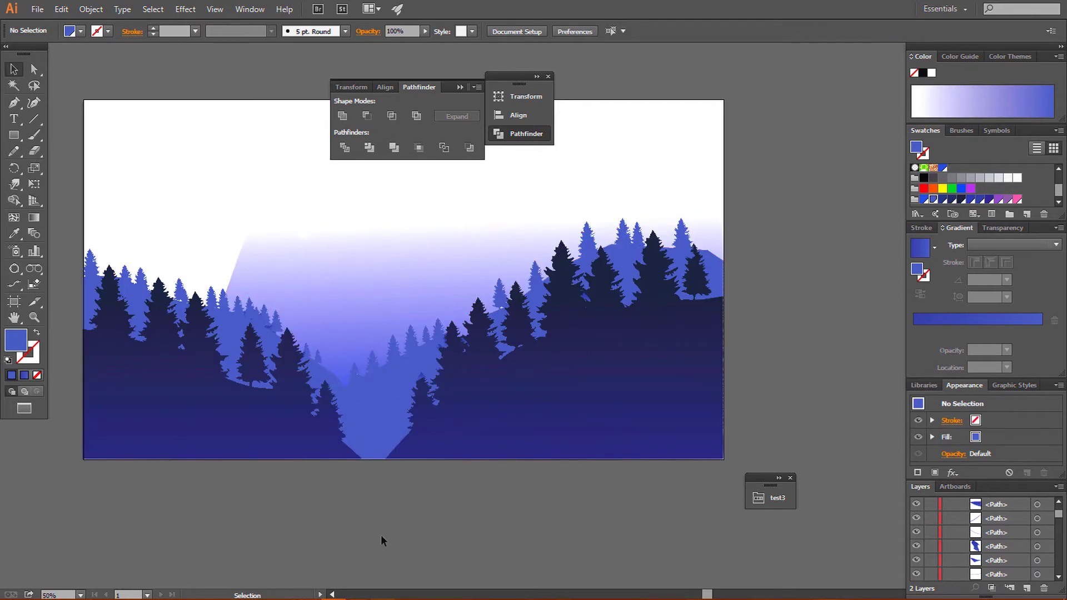
- Select the misty mountain group and inspect its right and left gradient stops
click(381, 289)
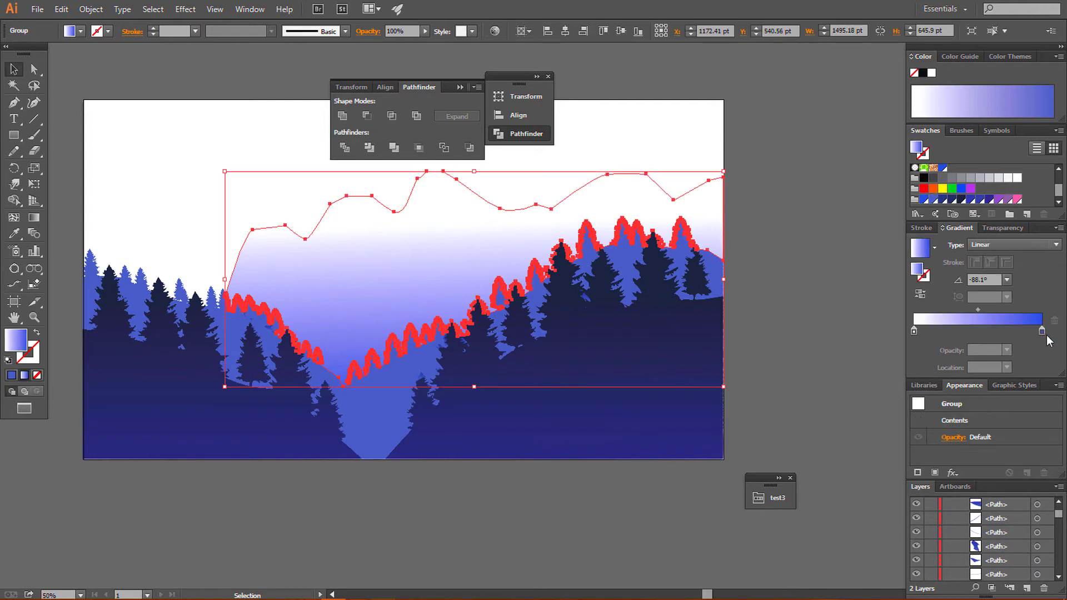
click(1042, 332)
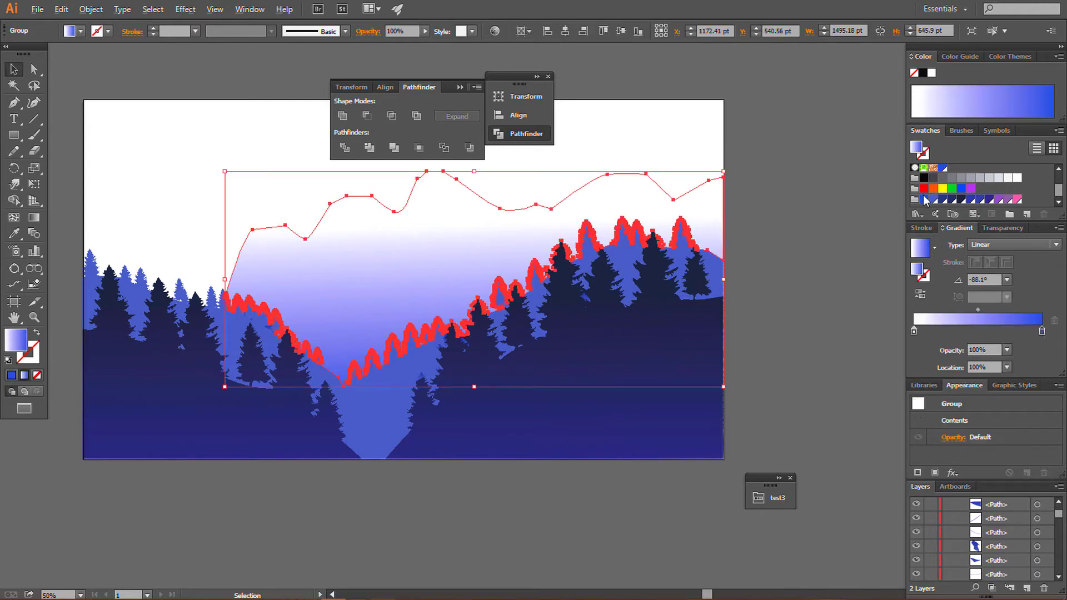
click(833, 240)
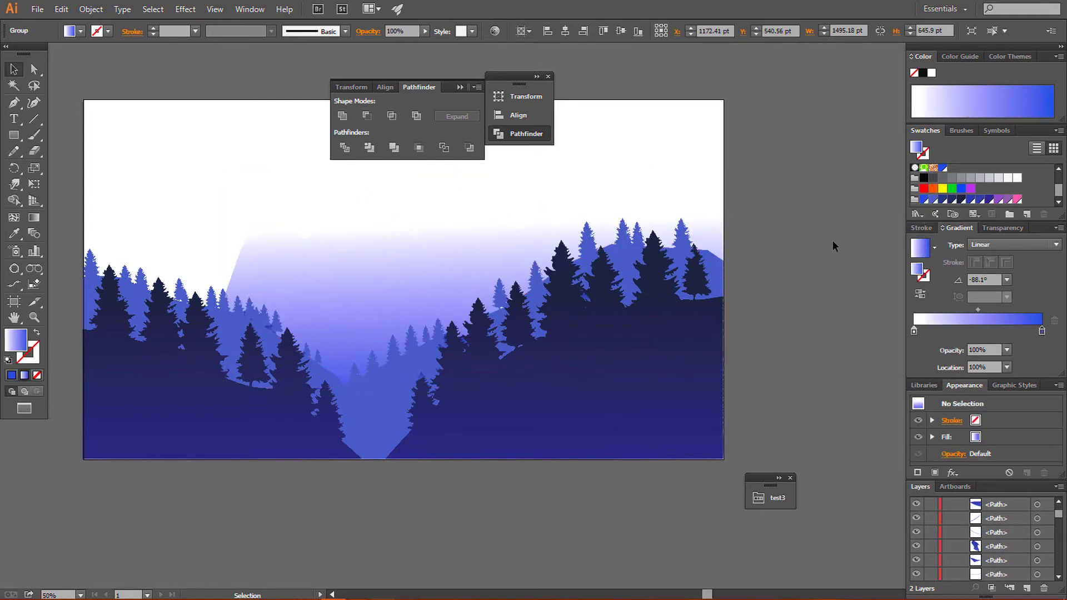
click(452, 233)
click(914, 332)
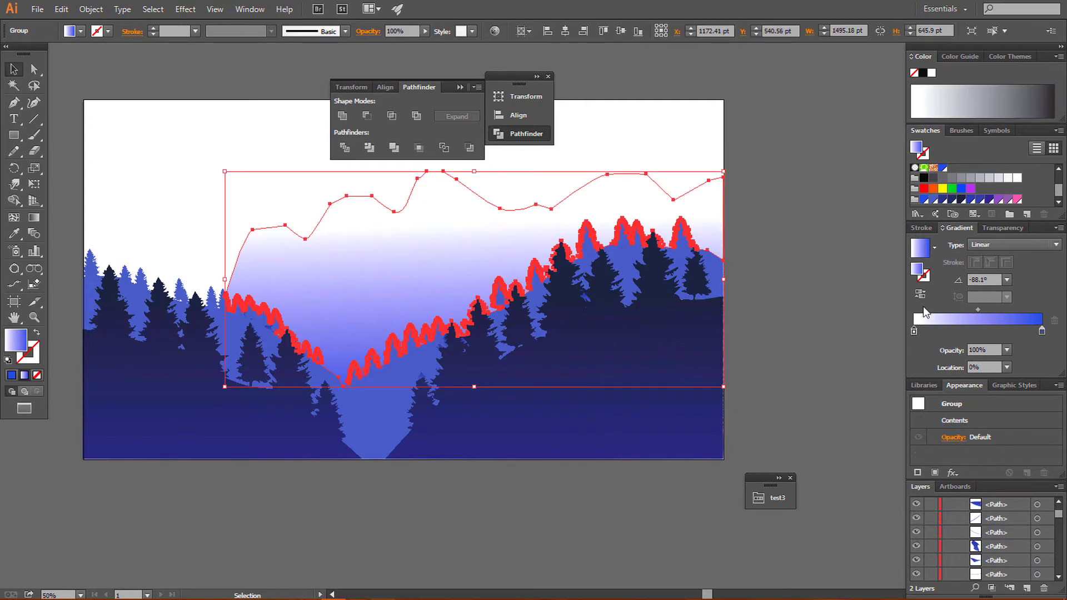
- Make the mountains' left gradient stop blue and drag the gradient vertically toward the valley
click(939, 200)
click(843, 263)
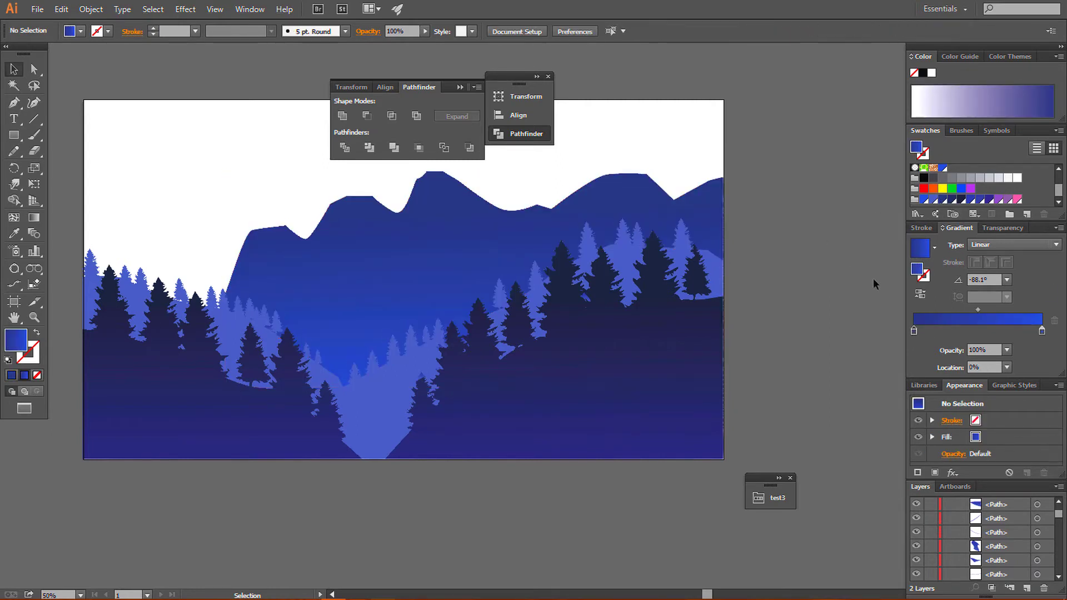
scroll(875, 277, up, 1)
click(351, 291)
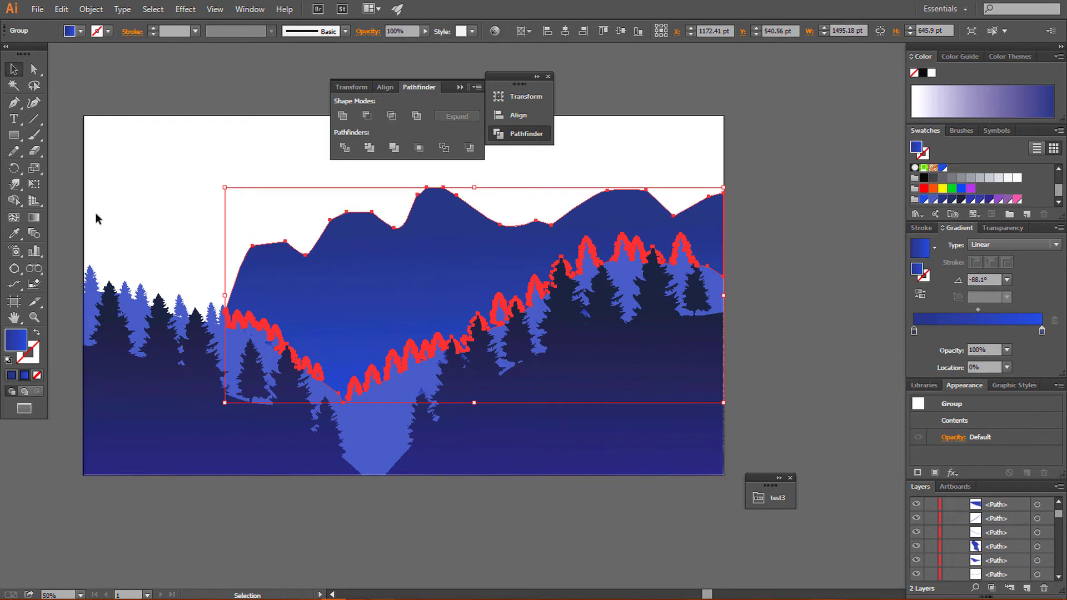
key(g)
drag(403, 287, 403, 399)
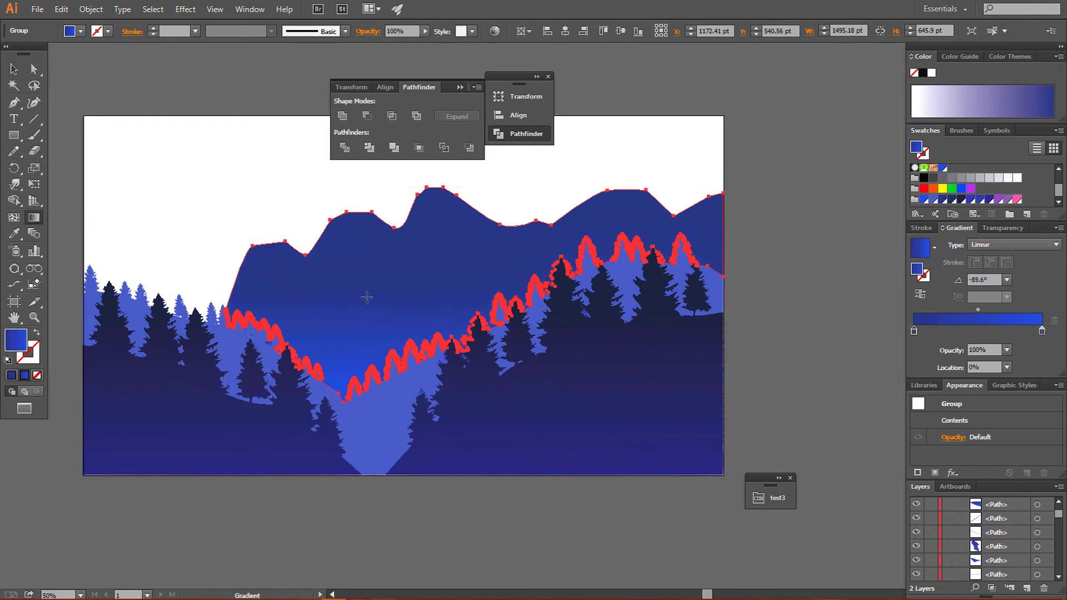
drag(366, 275, 369, 411)
key(v)
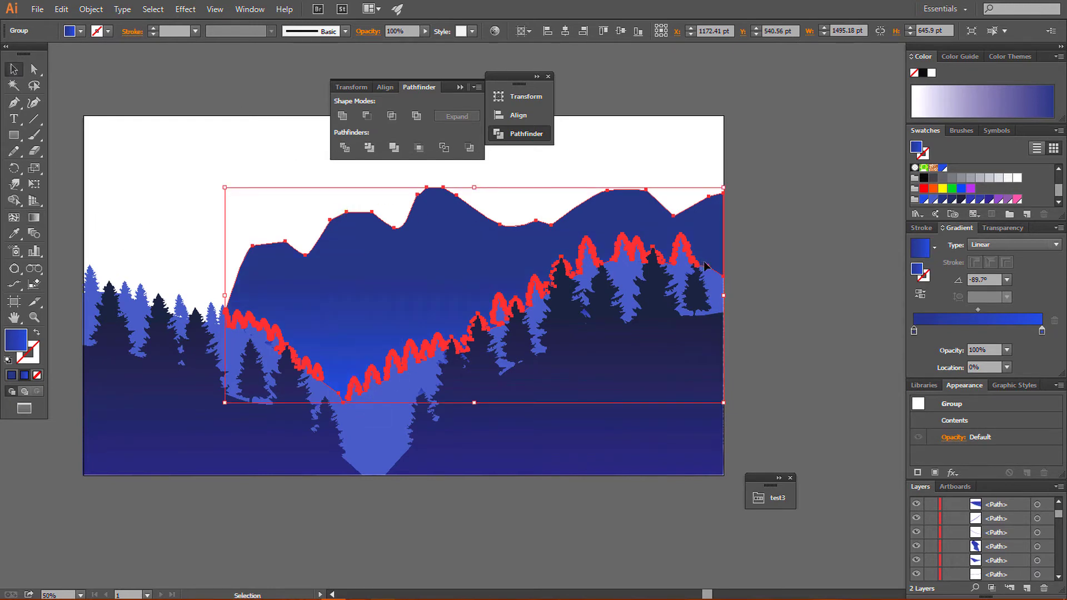
click(779, 282)
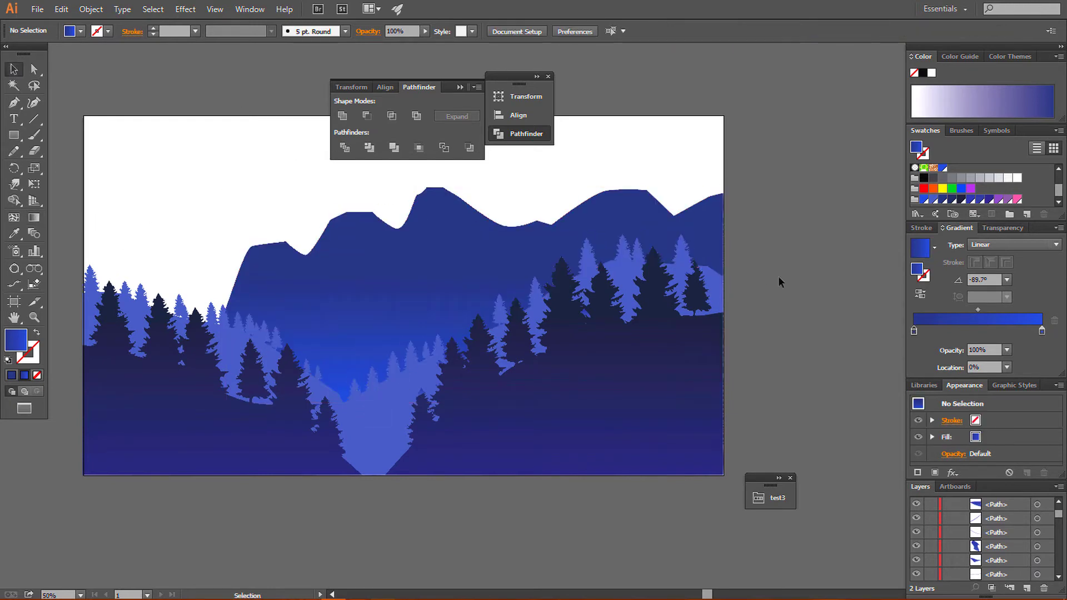
click(387, 355)
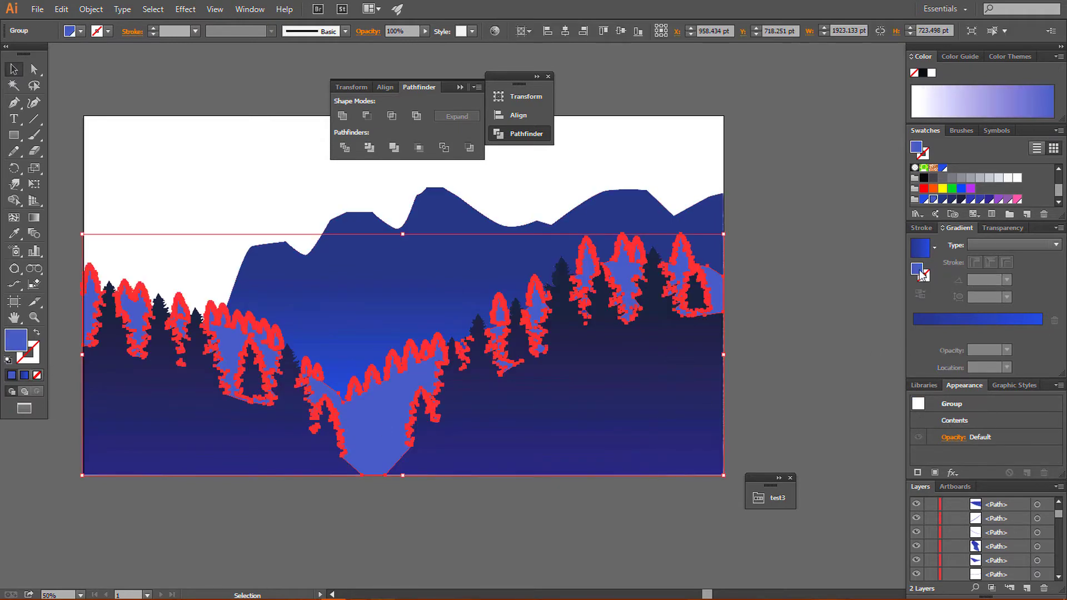
- Fill the light-blue trees with a linear gradient, removing the extra stop and moving one to 100%
click(951, 325)
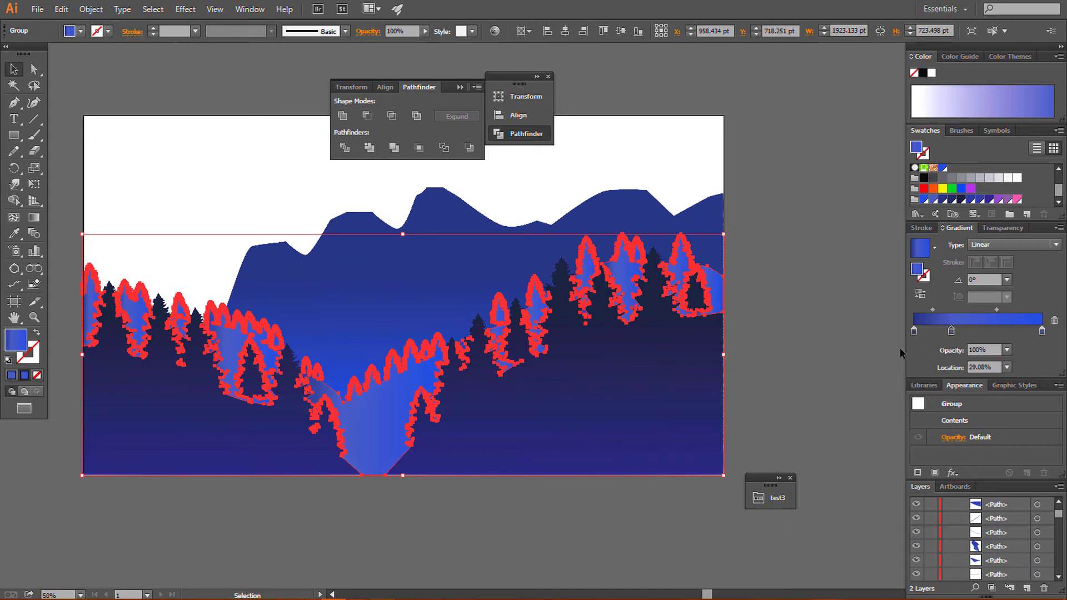
drag(1042, 330, 1054, 321)
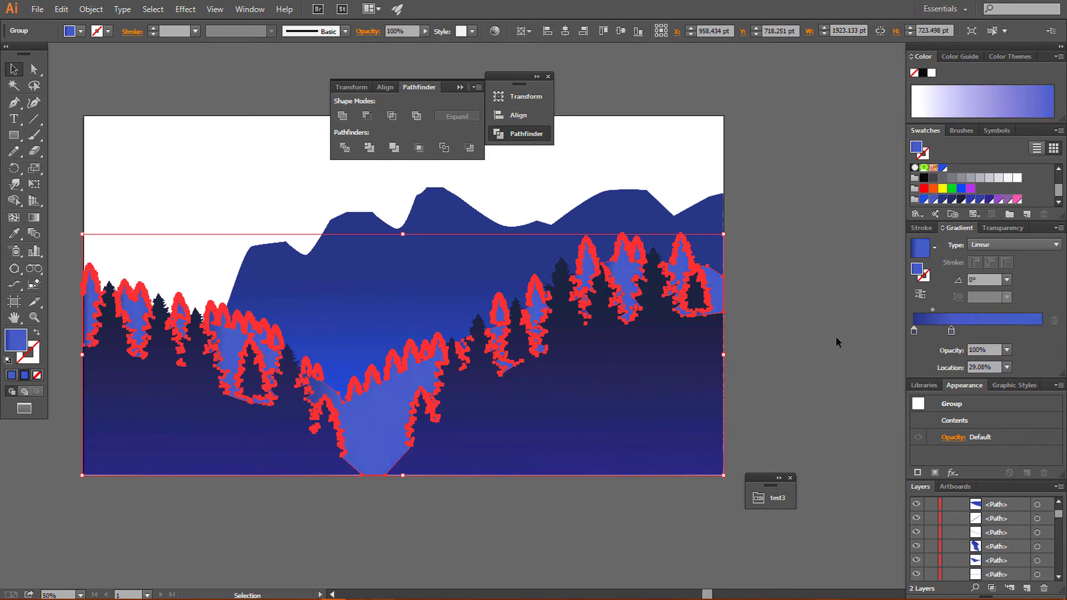
click(836, 337)
drag(951, 331, 1042, 331)
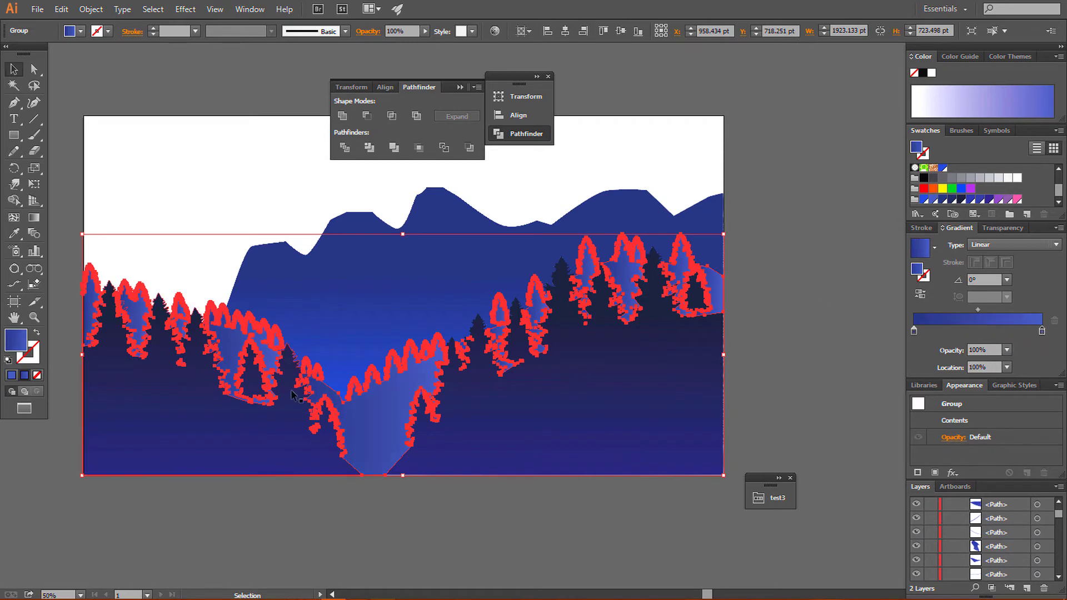
- Drag the trees' gradient vertically from top to bottom, redrawing it once after previewing
key(g)
drag(380, 380, 379, 493)
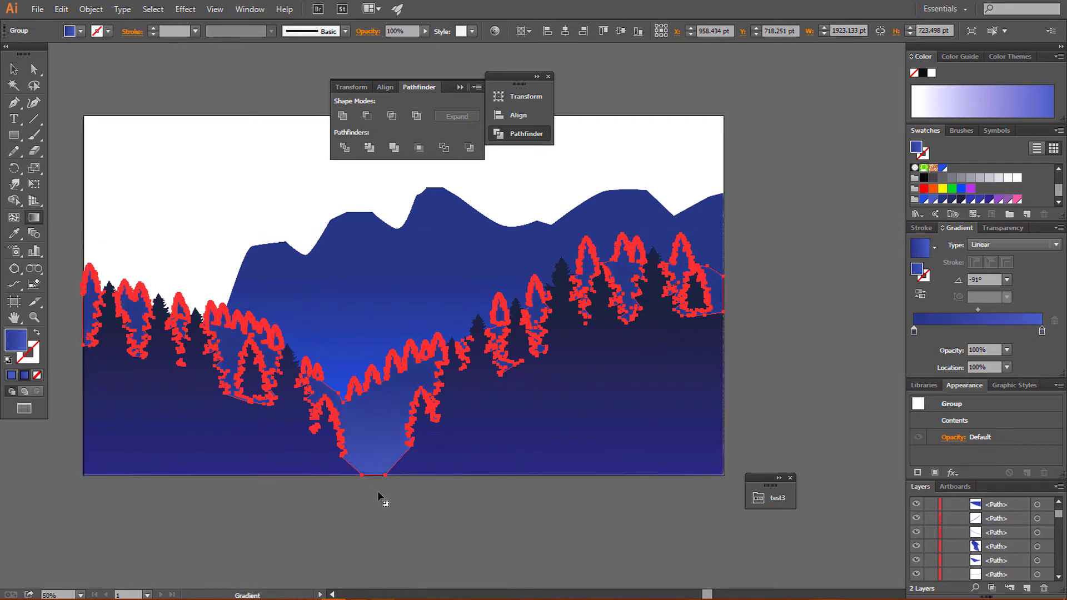
key(v)
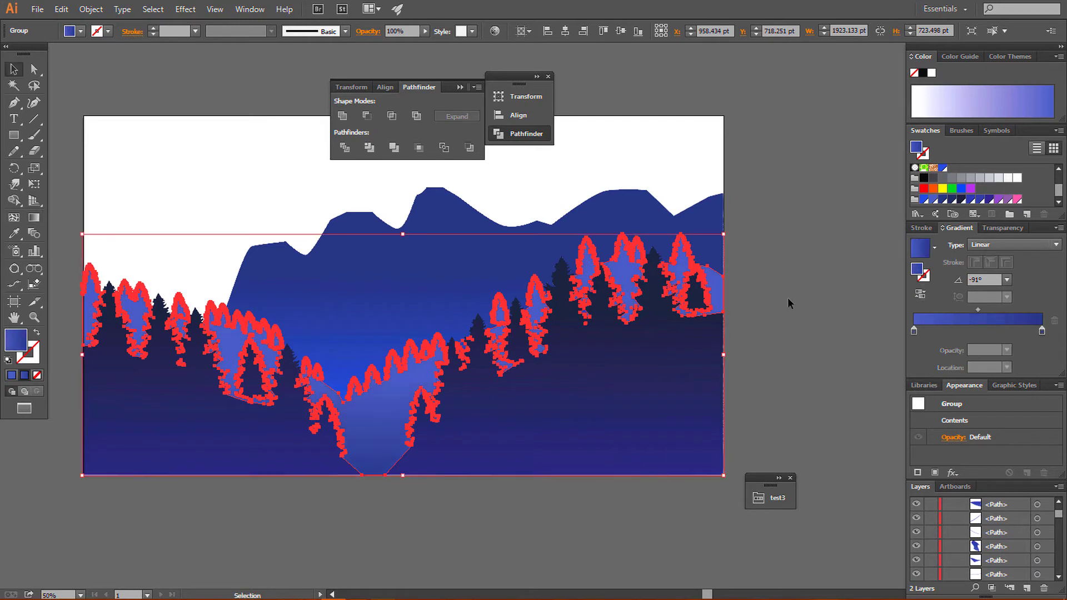
click(788, 297)
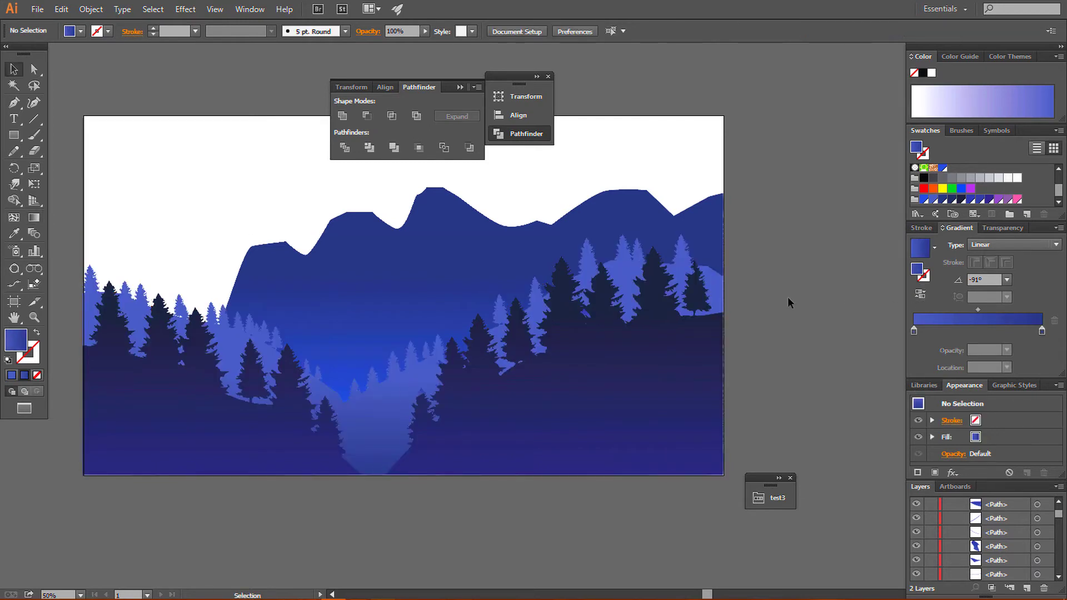
click(393, 409)
key(g)
drag(380, 362, 382, 444)
key(v)
click(848, 277)
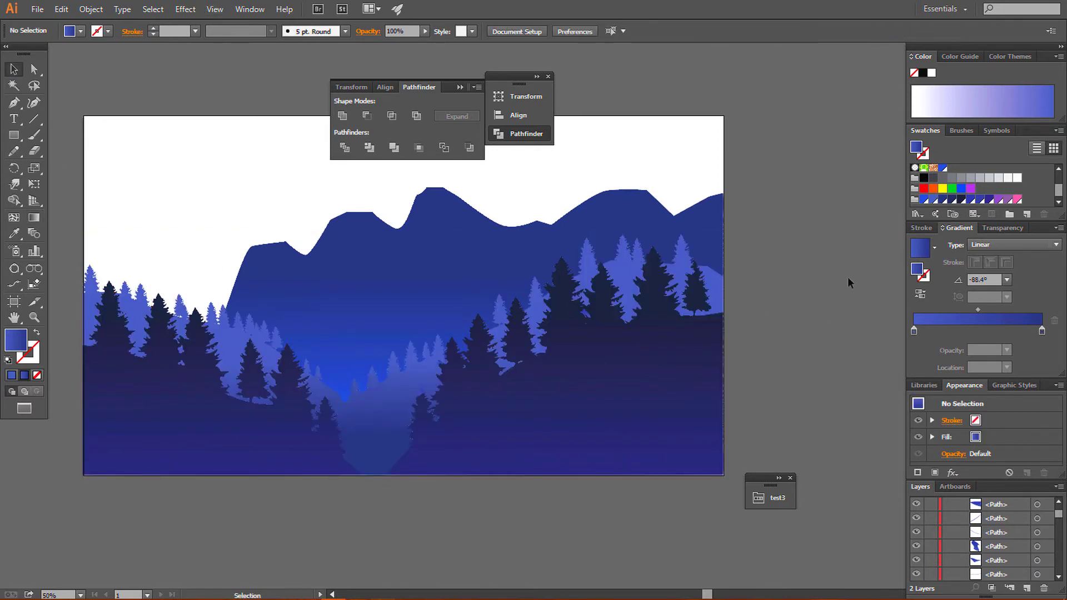
- Re-angle the mountain gradient so the brighter blue sits in the valley, then pan left
click(427, 228)
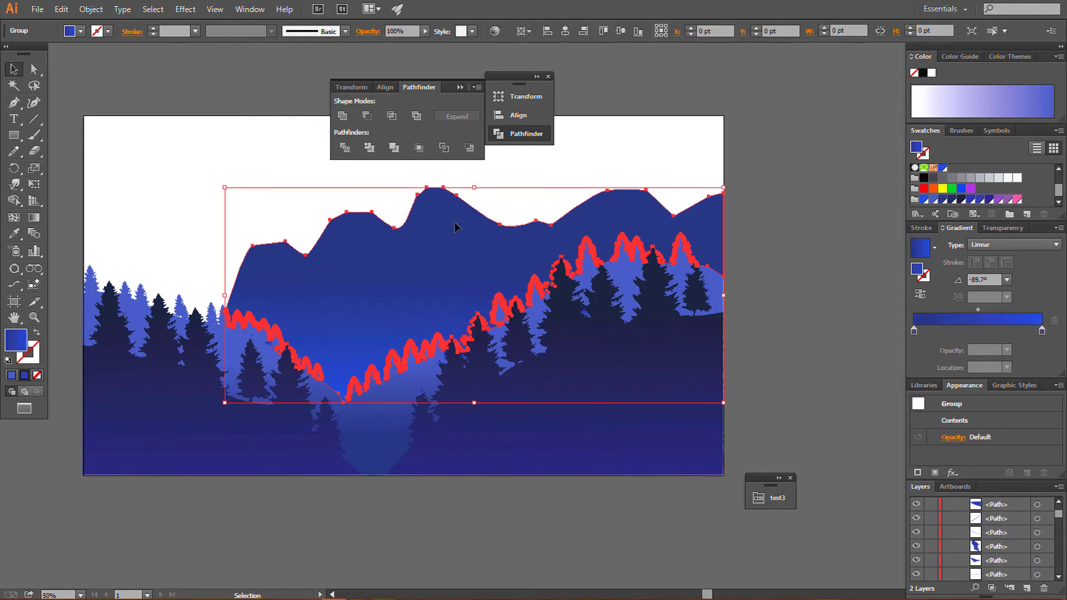
click(34, 218)
drag(417, 327, 411, 330)
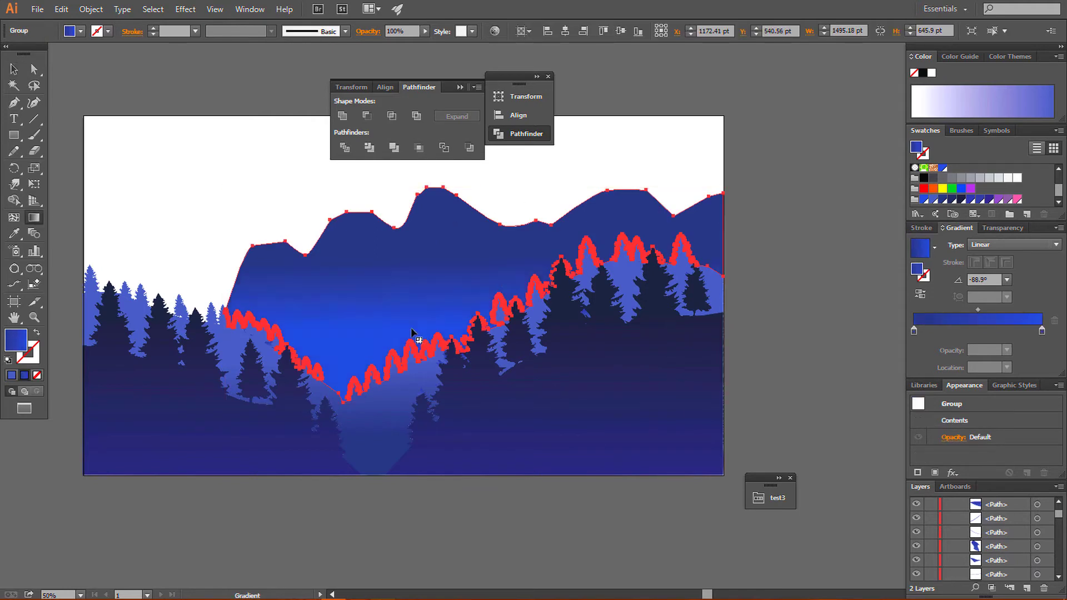
click(14, 68)
click(798, 376)
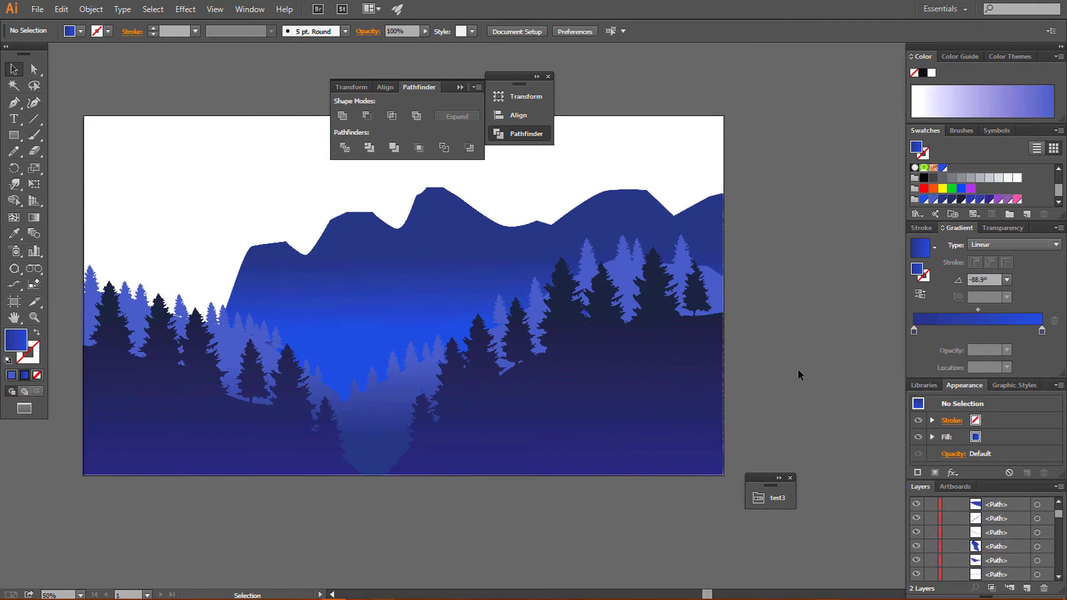
click(502, 229)
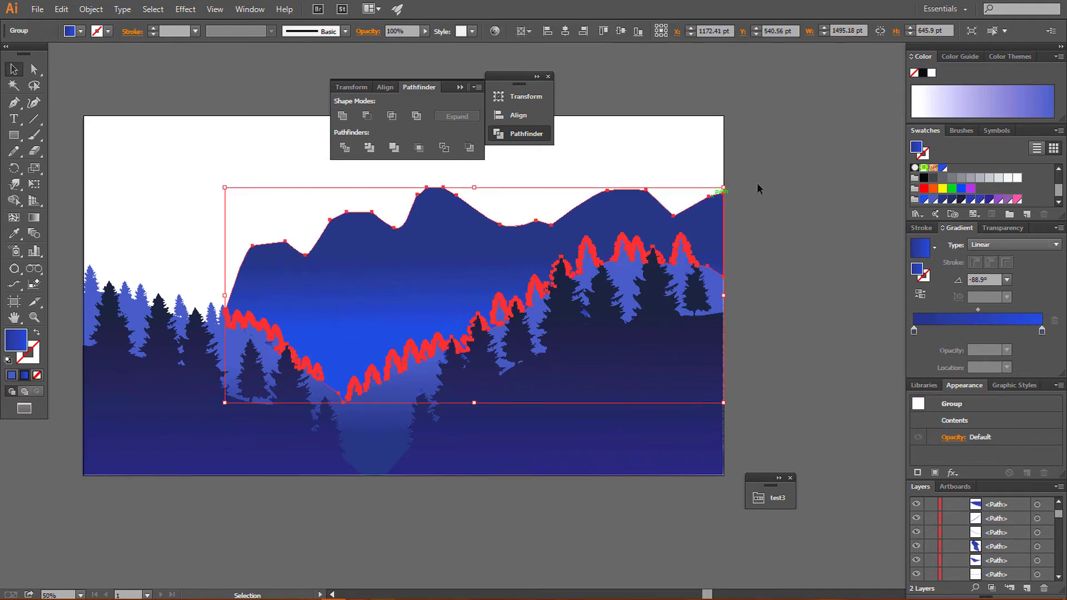
click(758, 182)
drag(786, 178, 791, 269)
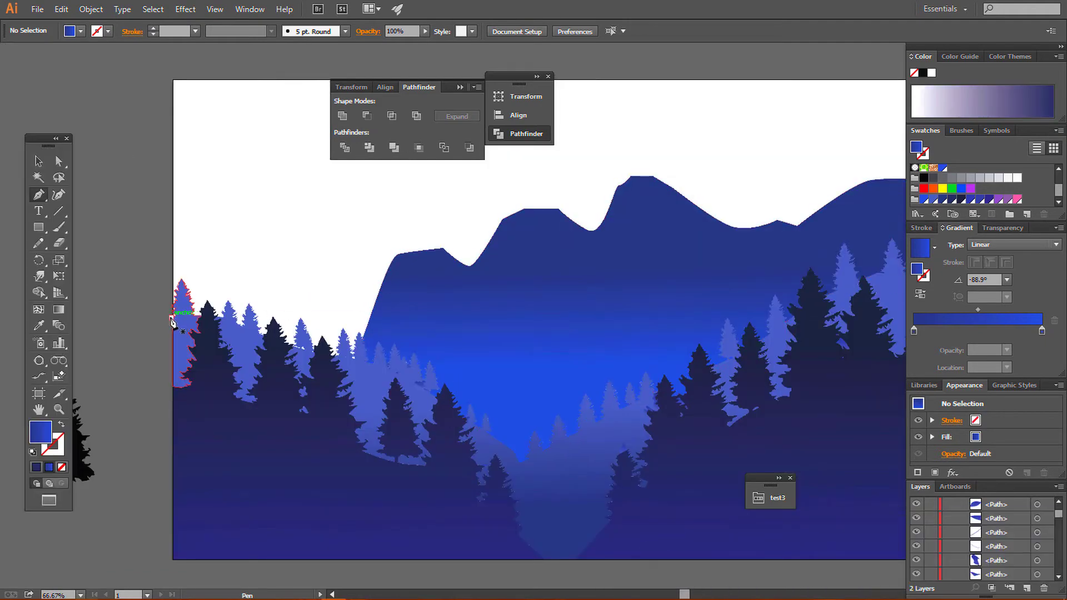
- Pen-trace the left ridge outline from the artboard edge, undoing one misplaced anchor
click(173, 318)
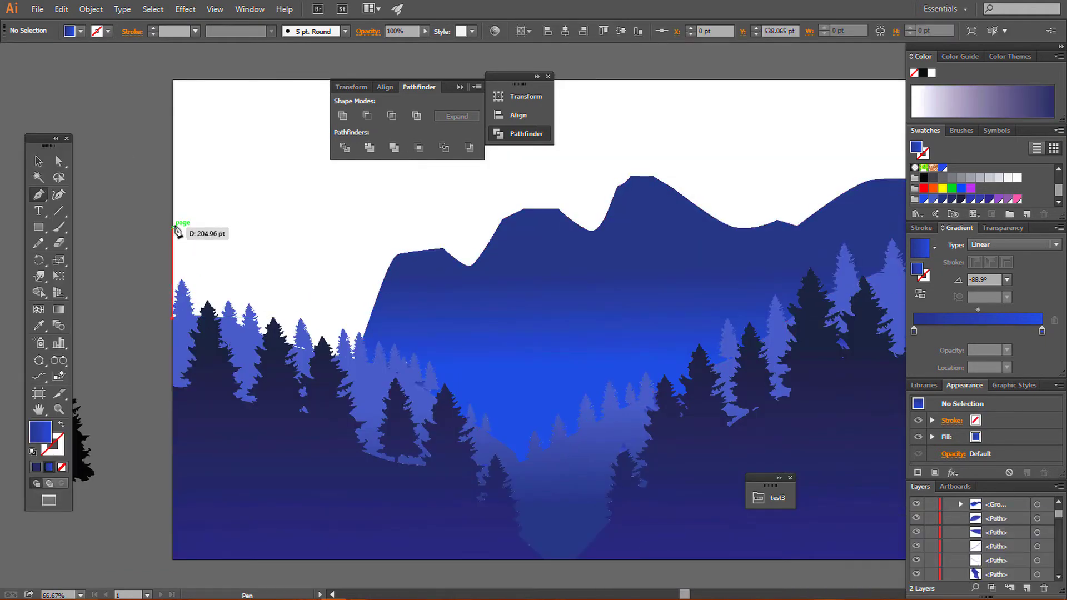
key(ctrl)
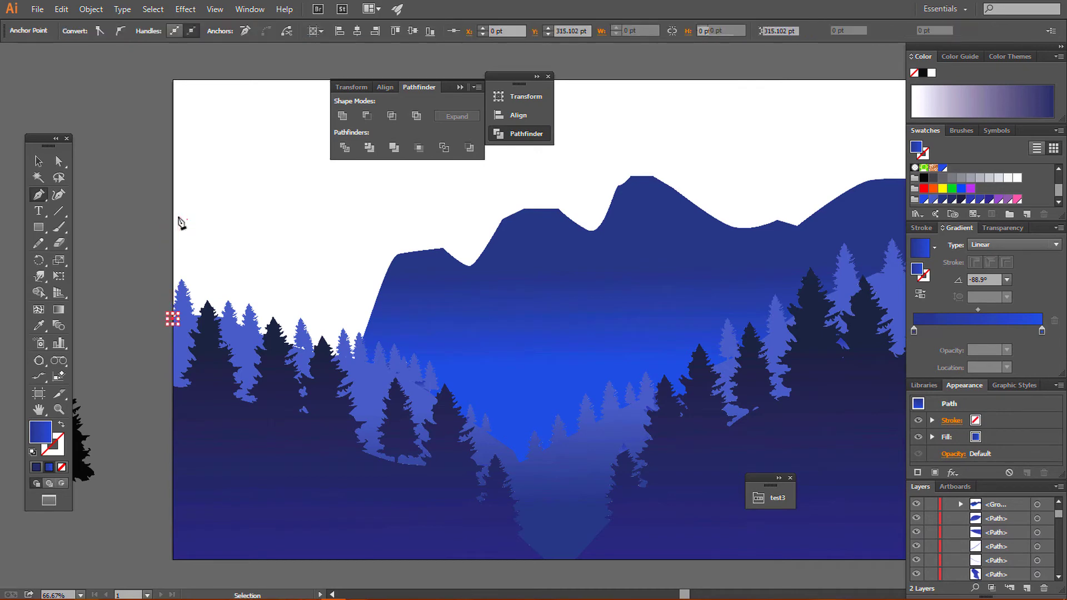
click(173, 215)
drag(194, 223, 205, 230)
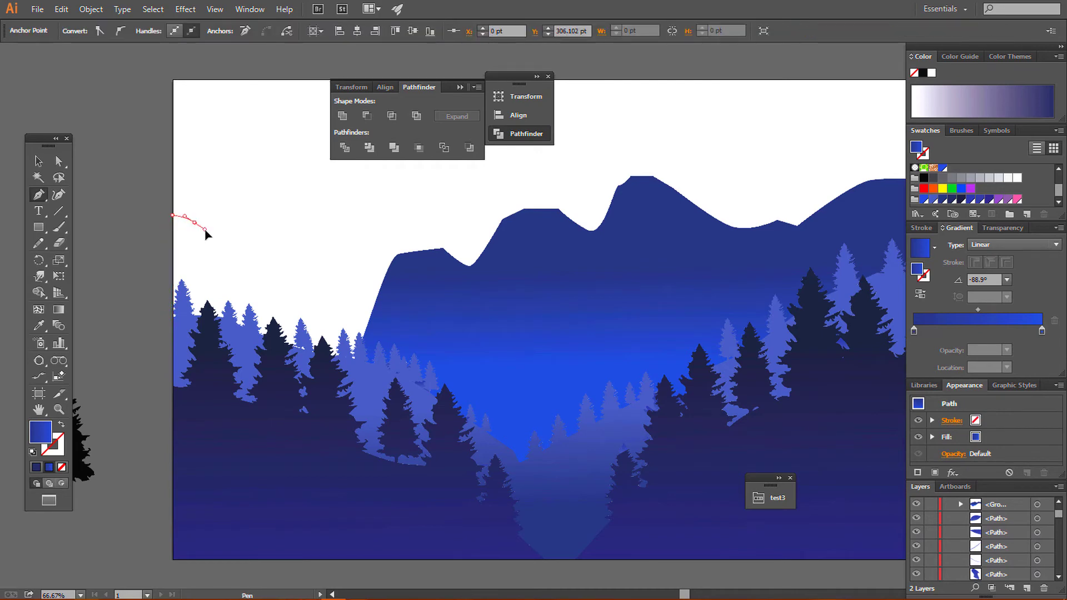
click(236, 253)
click(262, 238)
click(298, 246)
drag(314, 269, 323, 270)
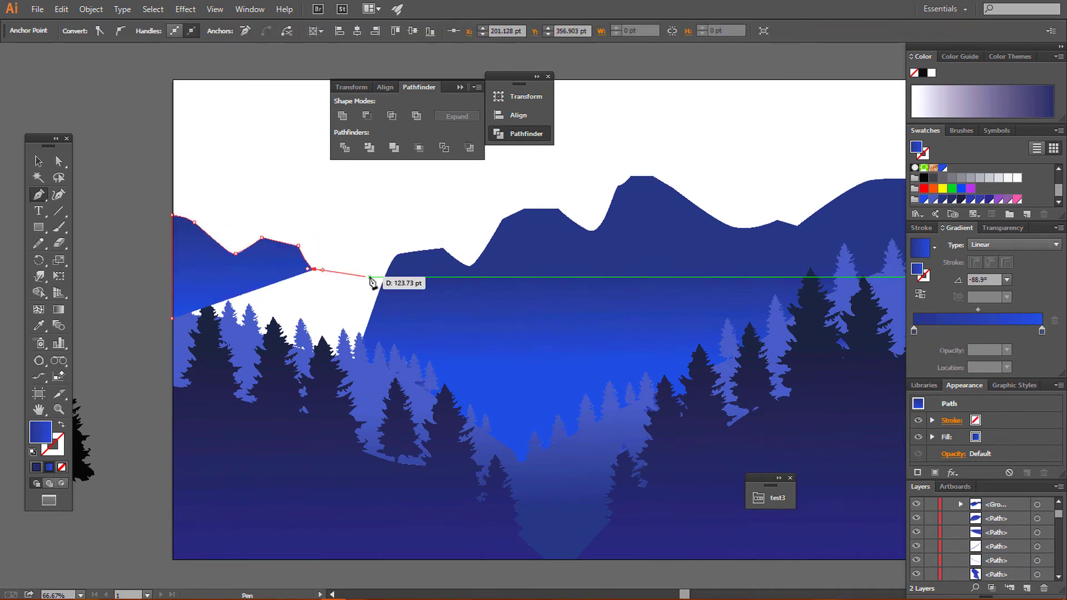
click(385, 277)
key(ctrl+z)
key(ctrl+z)
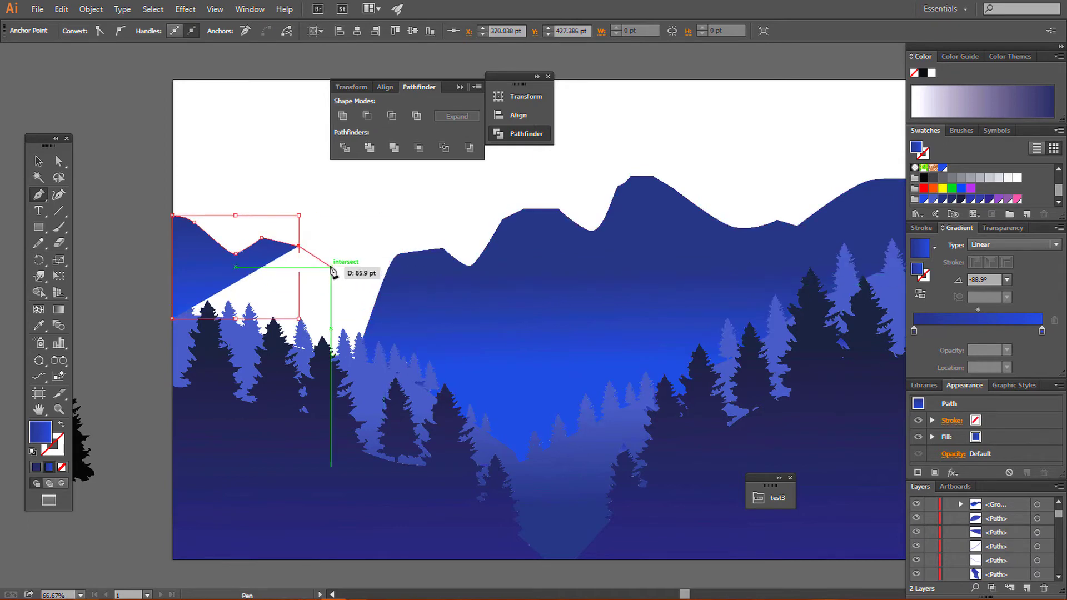
click(331, 266)
click(375, 269)
click(425, 282)
- Bring the outline down beneath the trees and close the new mountain shape at its start
click(509, 314)
click(449, 367)
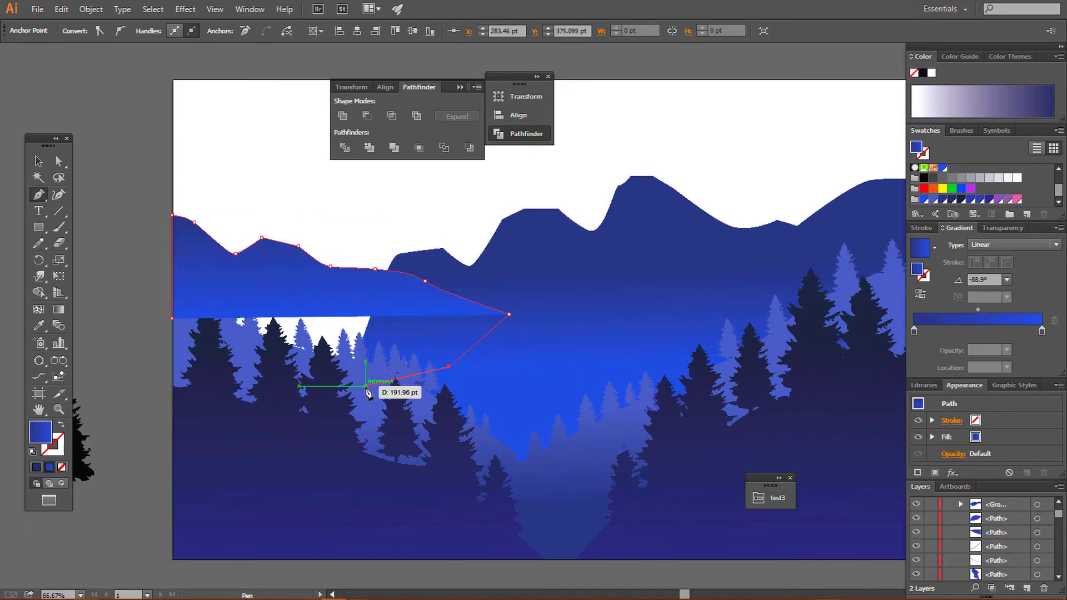
click(365, 387)
click(257, 375)
click(173, 319)
ctrl+click(118, 278)
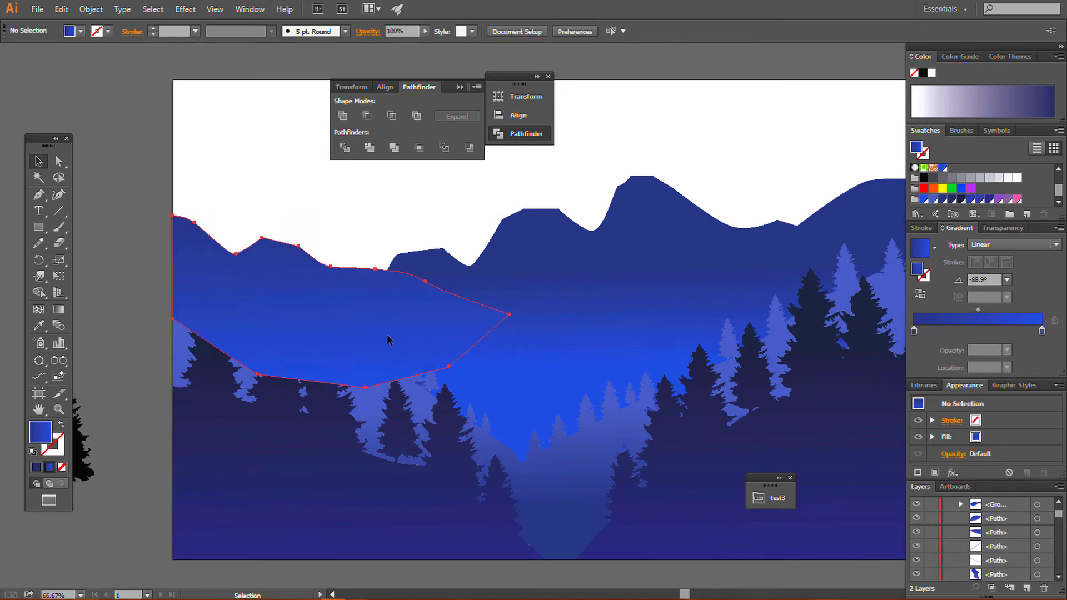
click(387, 335)
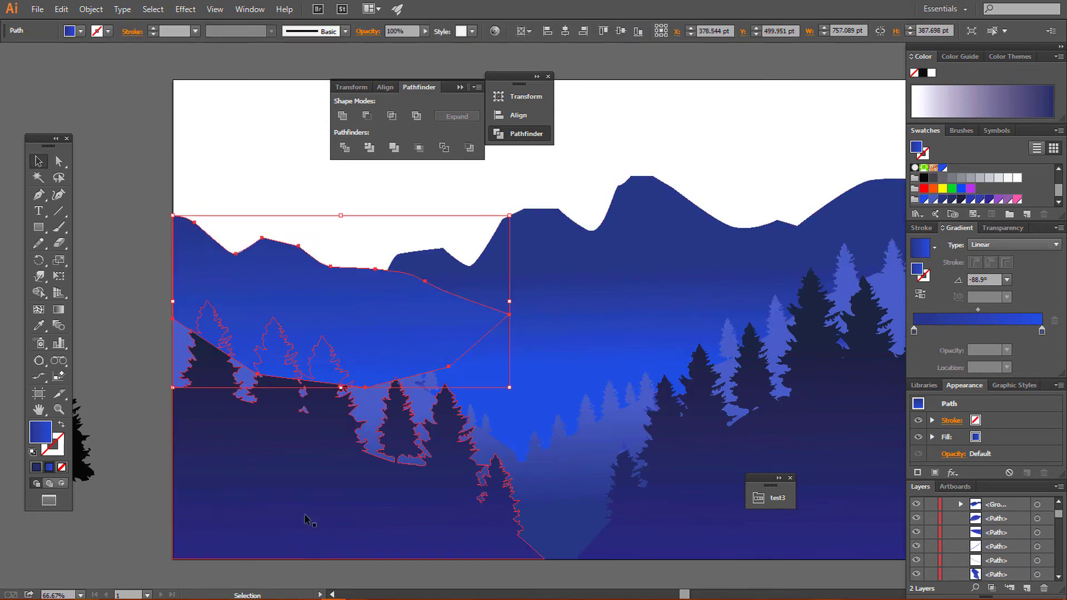
- Ungroup the tree silhouettes, regroup them, and select them with the new mountain shape
scroll(274, 439, down, 2)
click(311, 440)
right_click(345, 442)
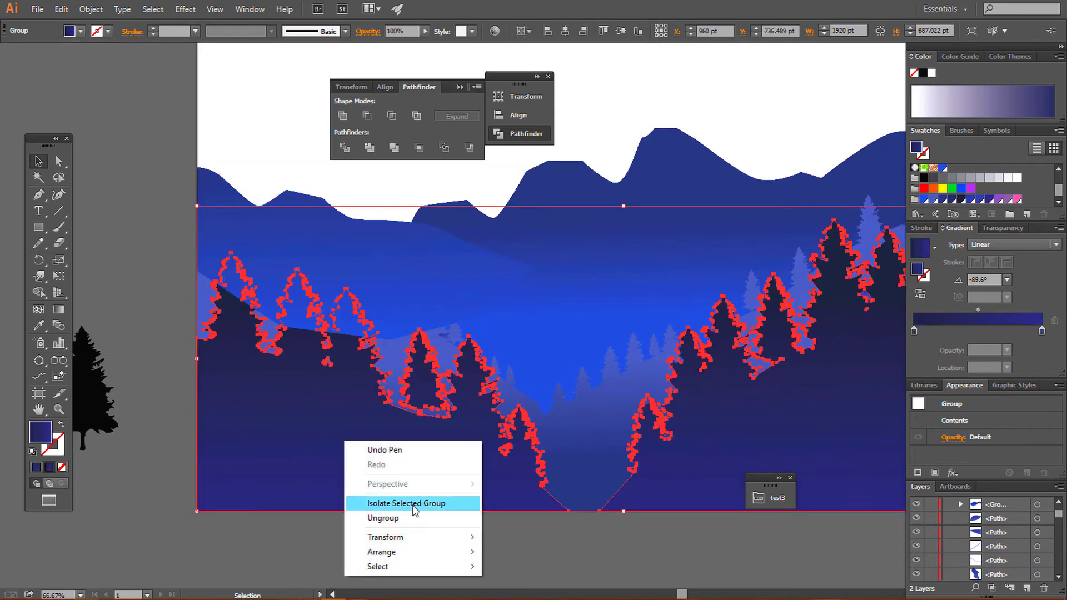
click(403, 518)
click(452, 425)
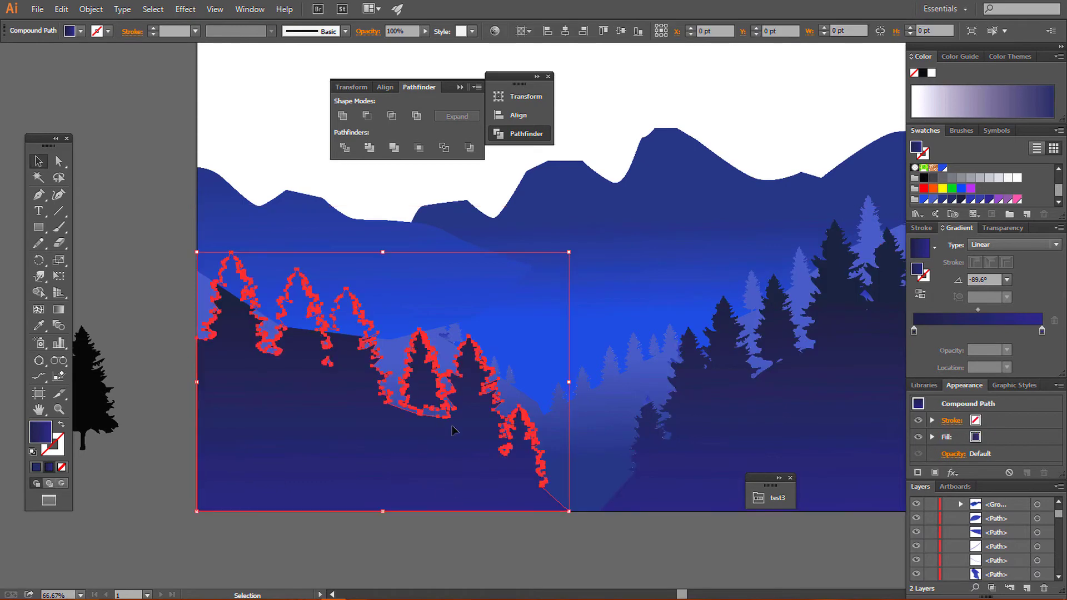
shift+click(588, 394)
right_click(588, 395)
click(606, 453)
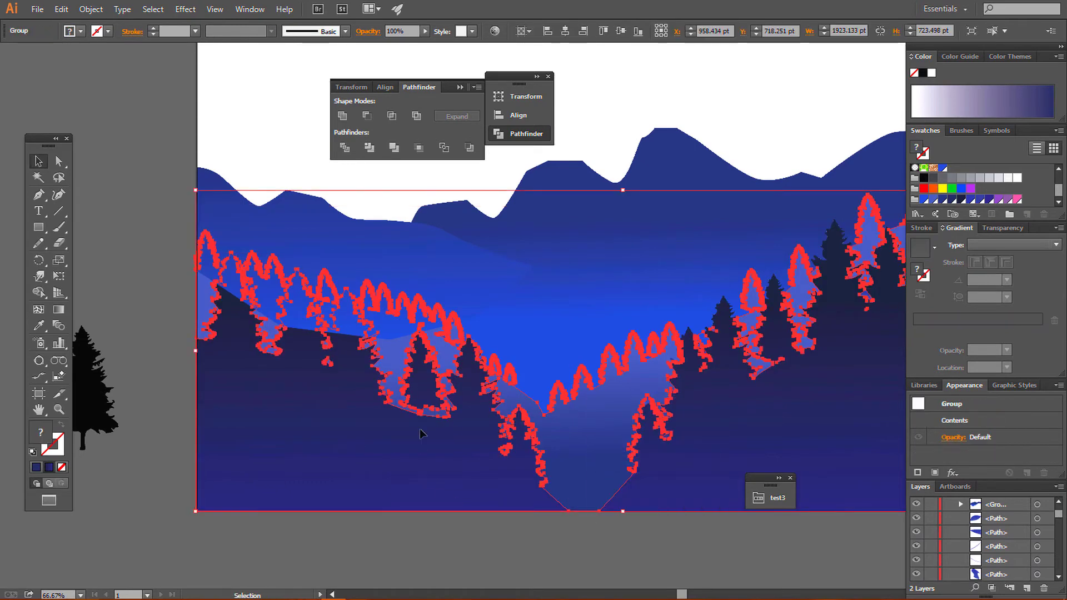
shift+click(332, 224)
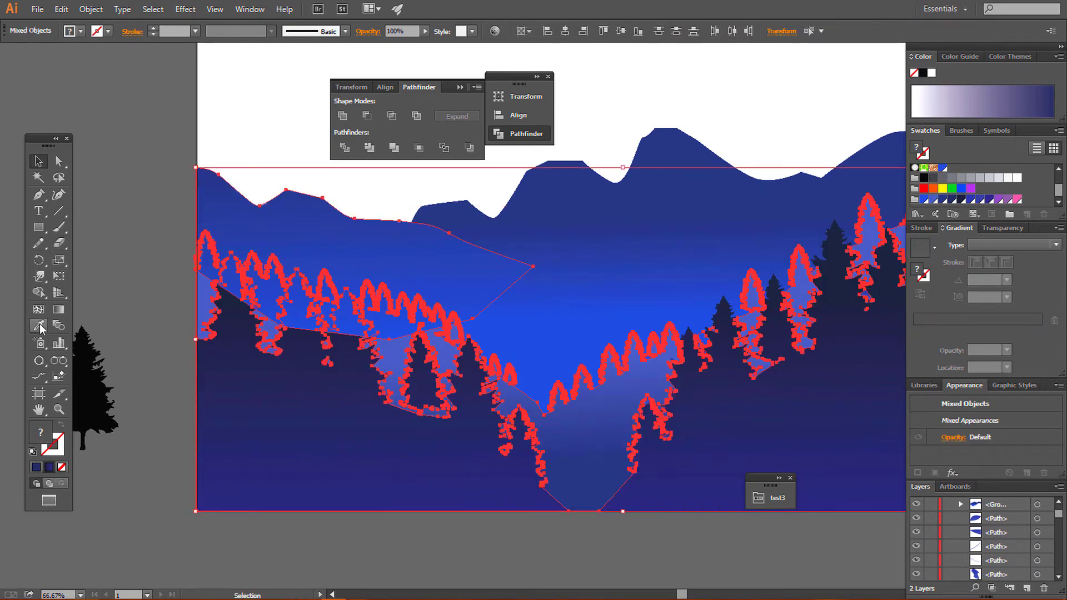
- Try a Shape Builder merge across the left trees, then undo it when the area turns white
click(38, 292)
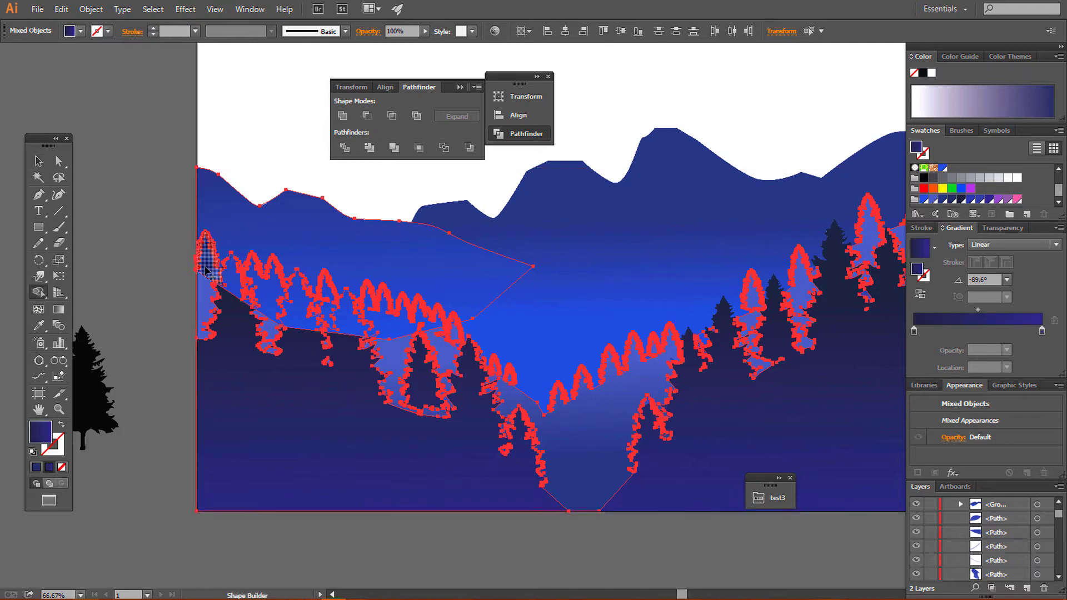
mouse_move(206, 271)
mouse_down()
mouse_move(361, 324)
mouse_move(562, 421)
mouse_up()
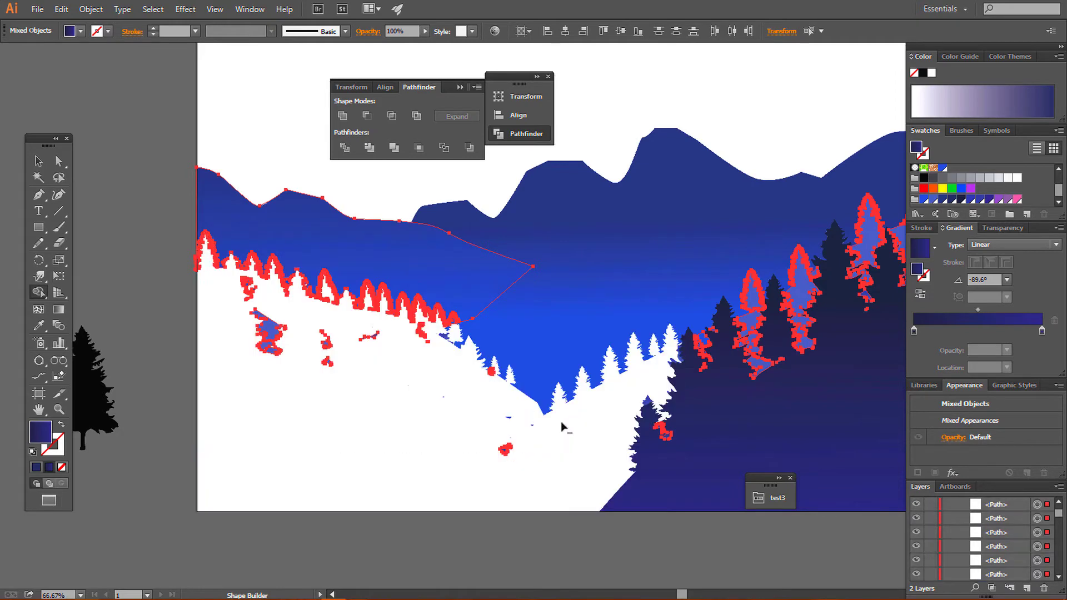
key(v)
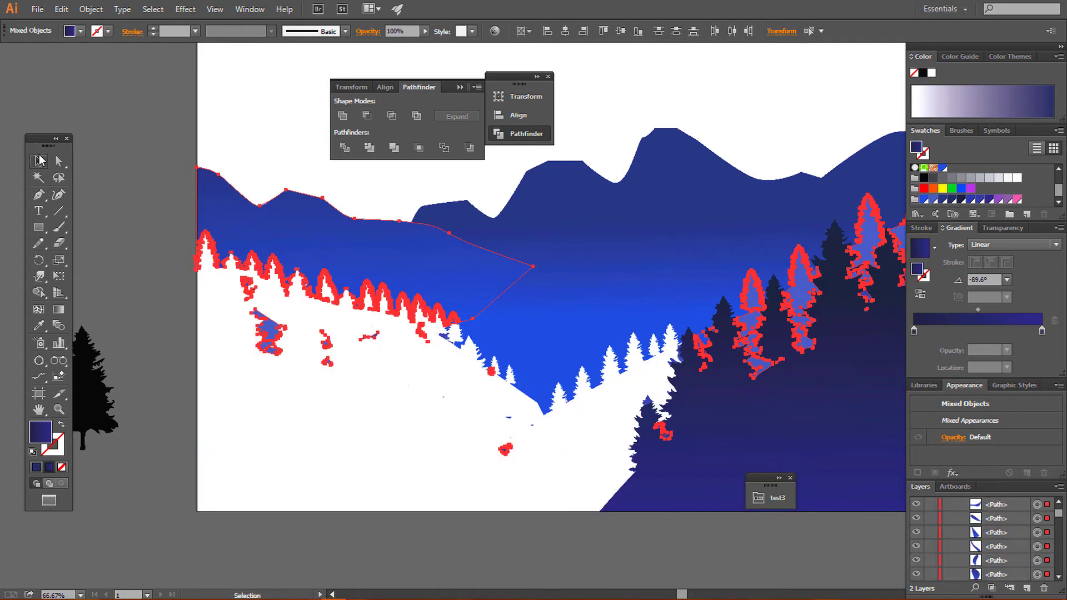
click(251, 281)
key(ctrl+z)
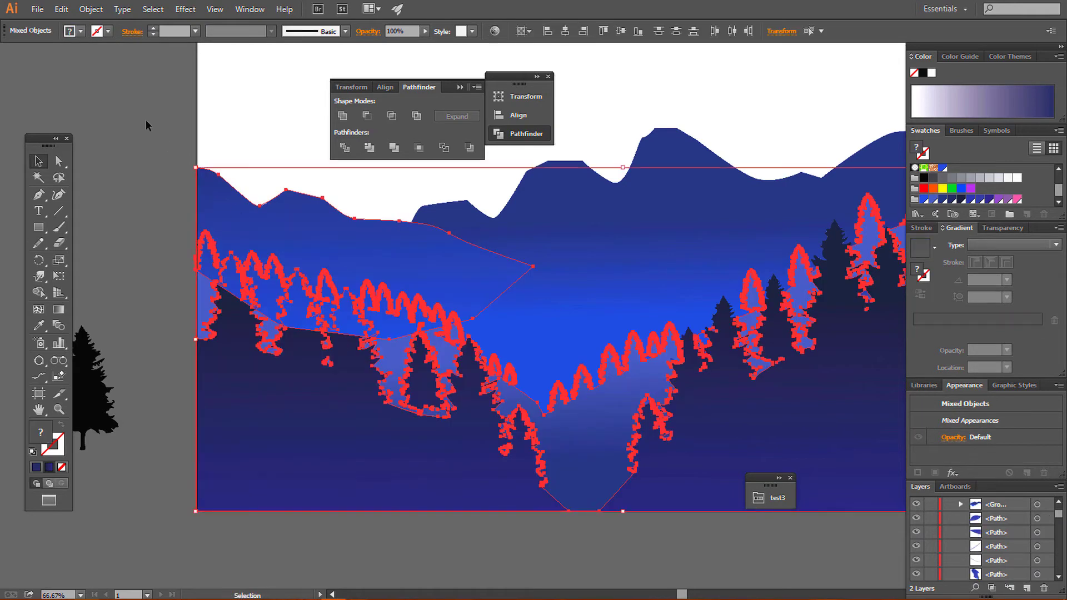
- Copy the tree group via Edit > Copy and Paste in Front
click(146, 121)
click(267, 404)
click(38, 8)
mouse_move(61, 9)
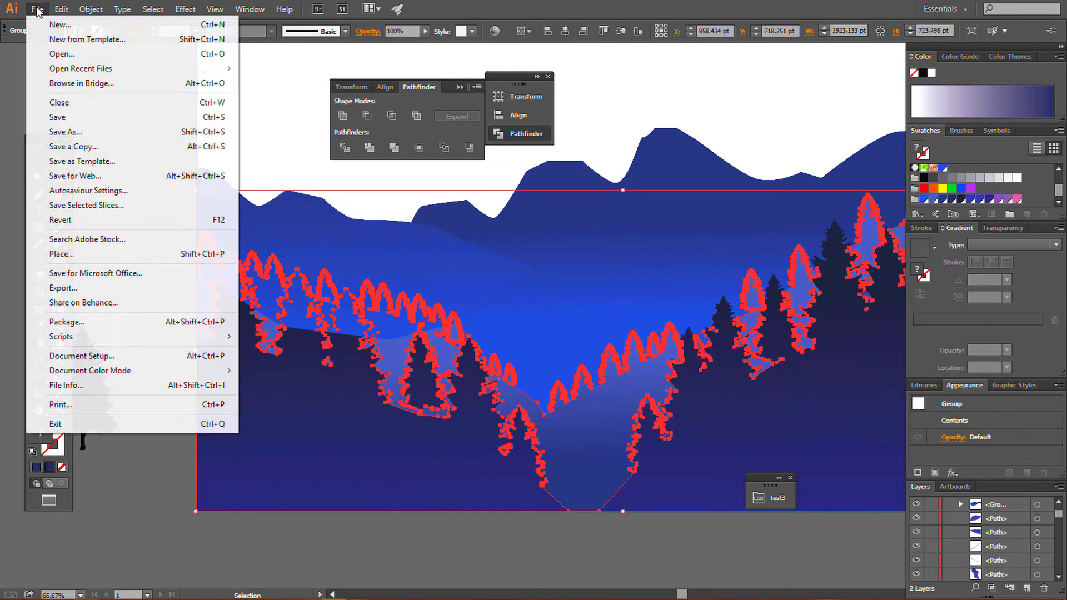
click(99, 71)
click(61, 9)
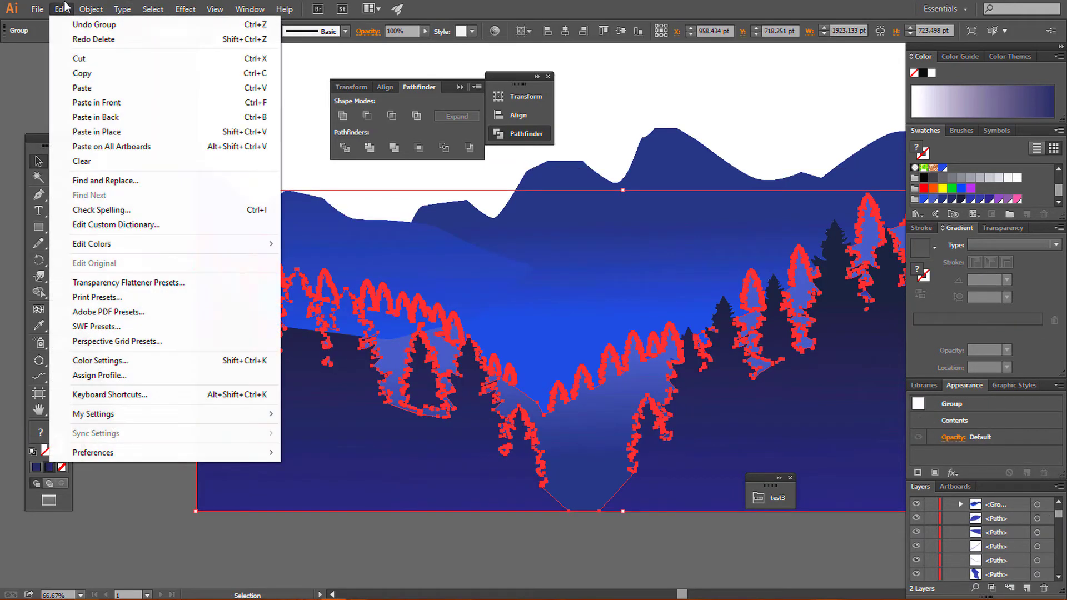
click(96, 102)
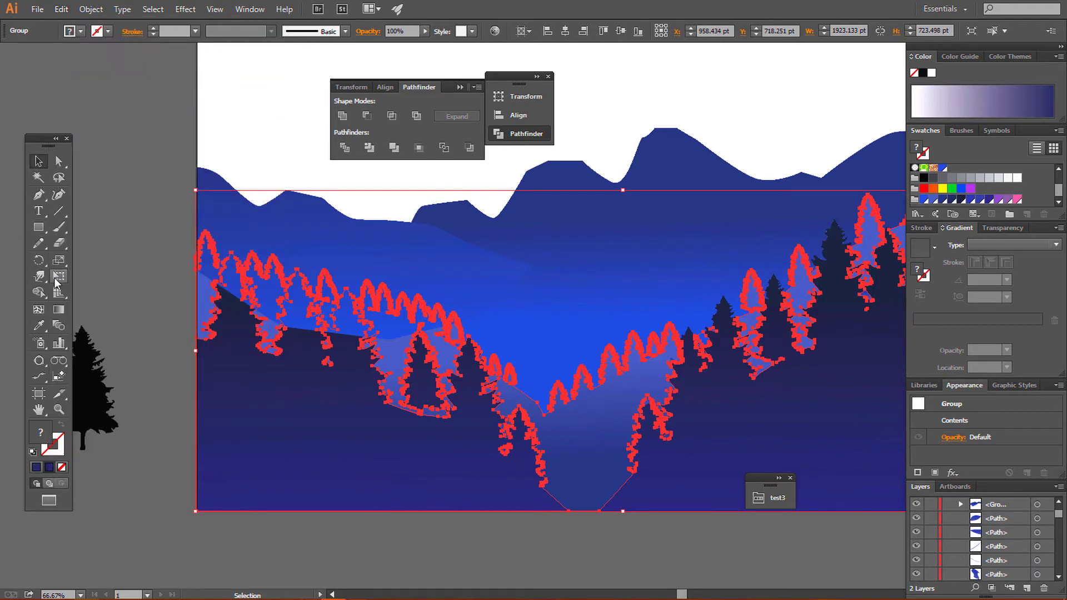
- Shape Builder-merge the left strip, tree regions and valley area into the dark foreground
click(39, 292)
drag(204, 265, 219, 380)
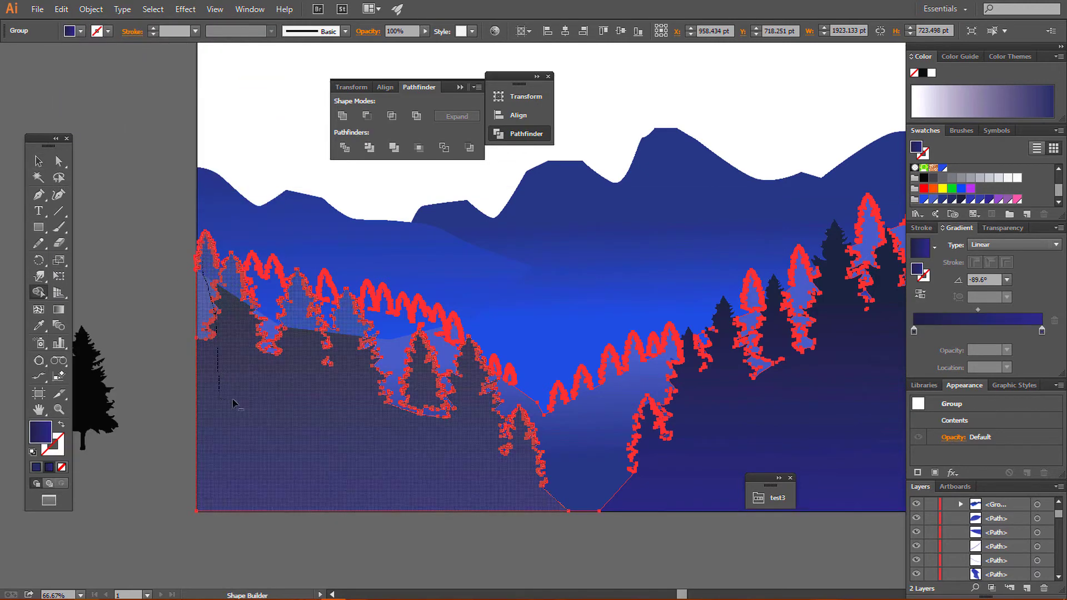
mouse_move(365, 335)
mouse_down()
mouse_move(314, 321)
mouse_move(271, 329)
mouse_up()
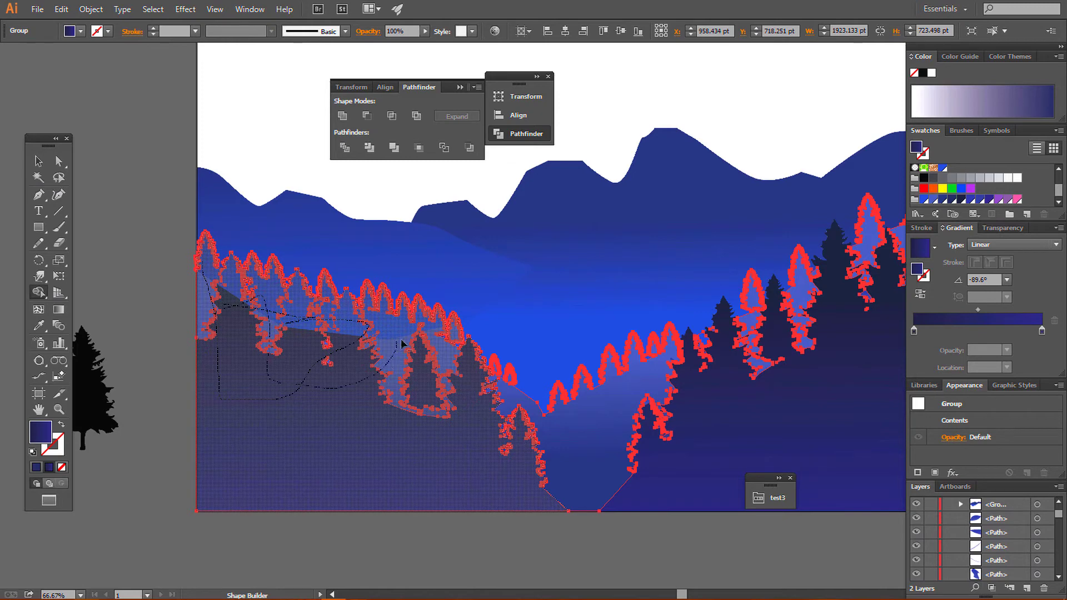
drag(534, 431, 548, 451)
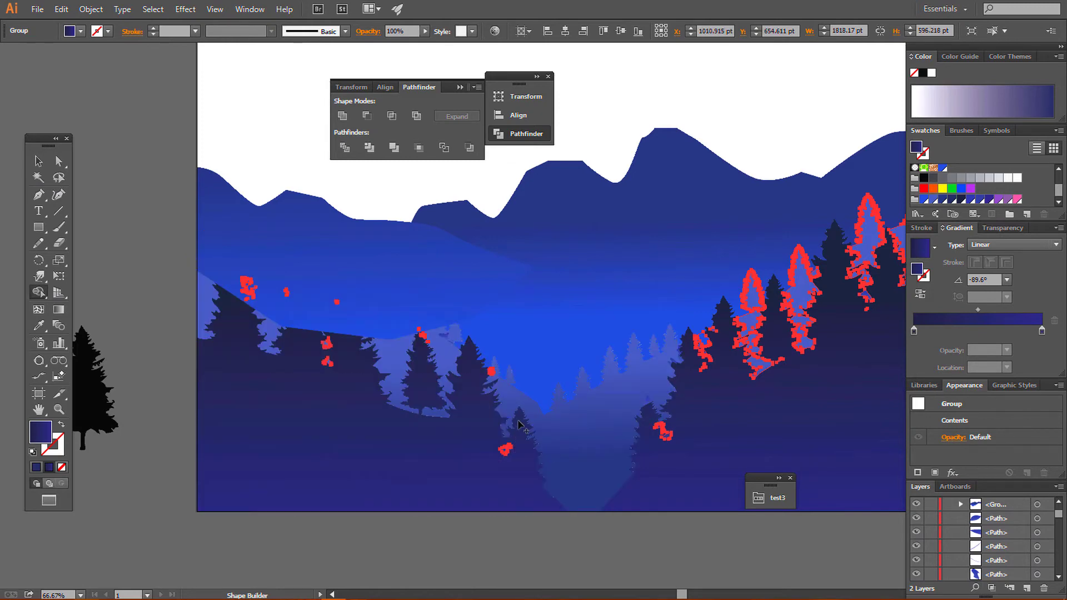
key(ctrl+shift+a)
- Test-move the tree group and the new left mountain shape, undoing both moves
click(38, 161)
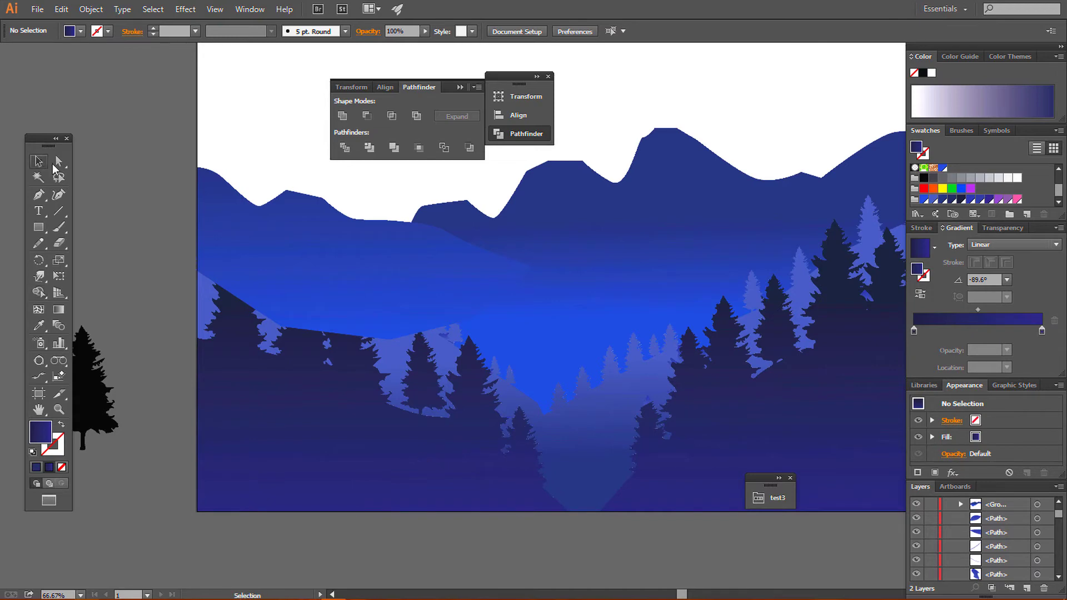
drag(359, 459, 244, 496)
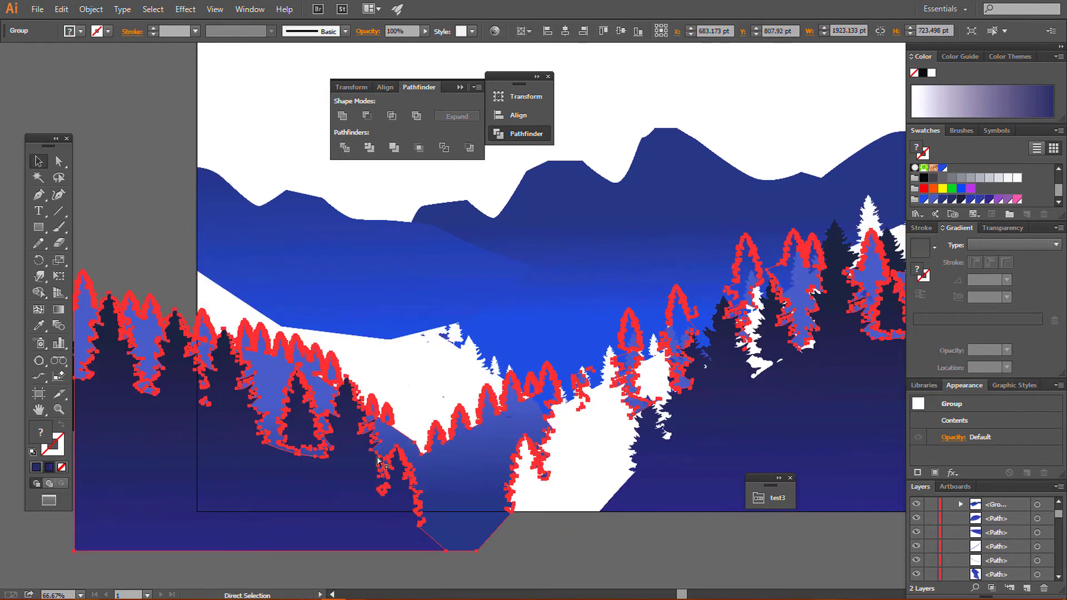
key(ctrl+z)
click(486, 543)
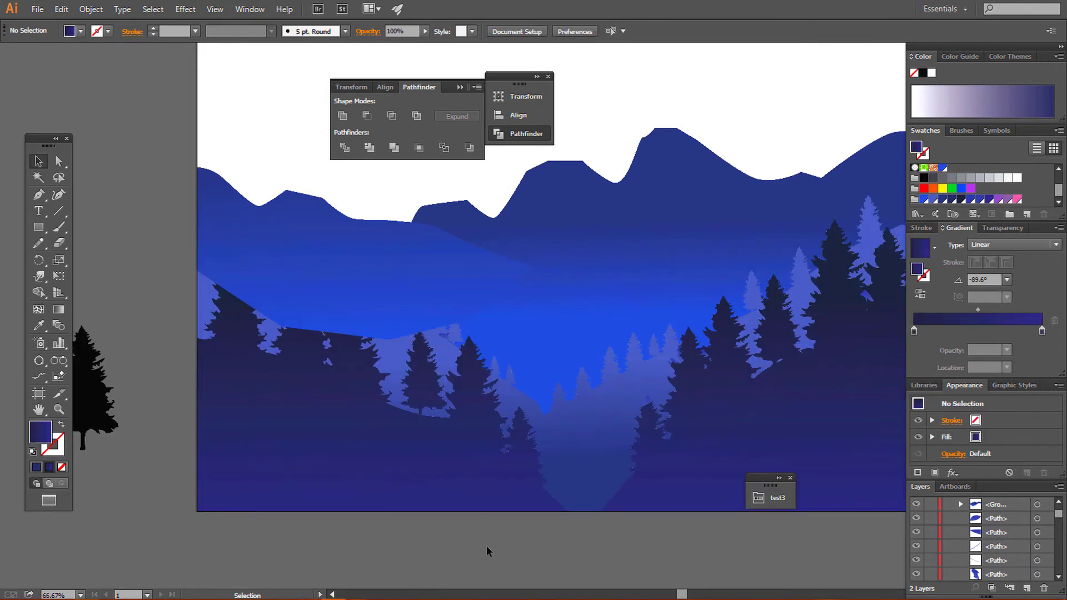
click(378, 279)
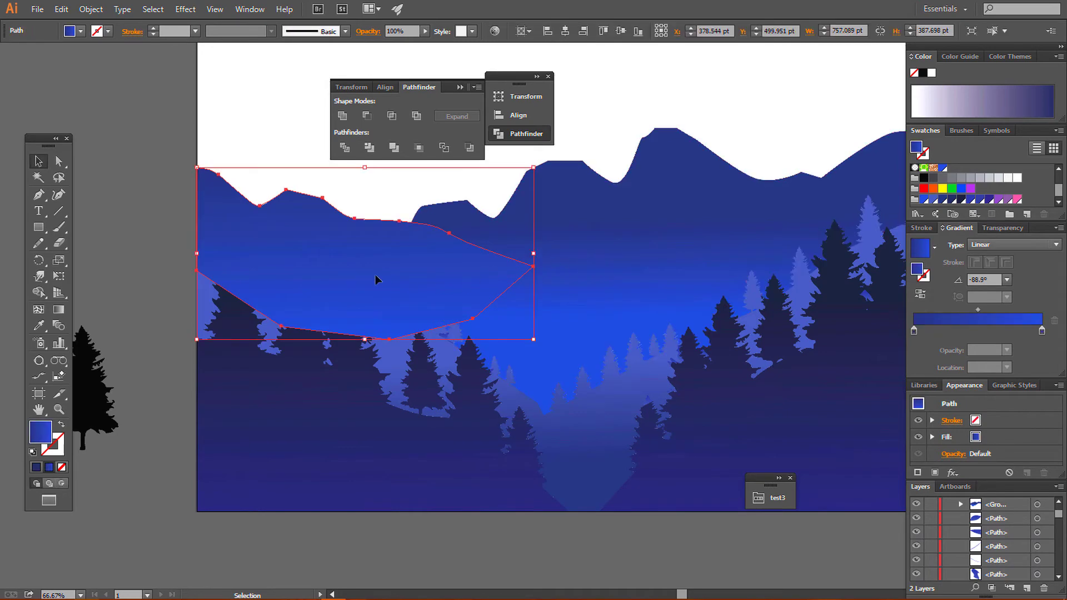
drag(344, 256, 329, 182)
key(ctrl+z)
- Reselect the tree group, test-move it again to check underneath, and undo
click(594, 287)
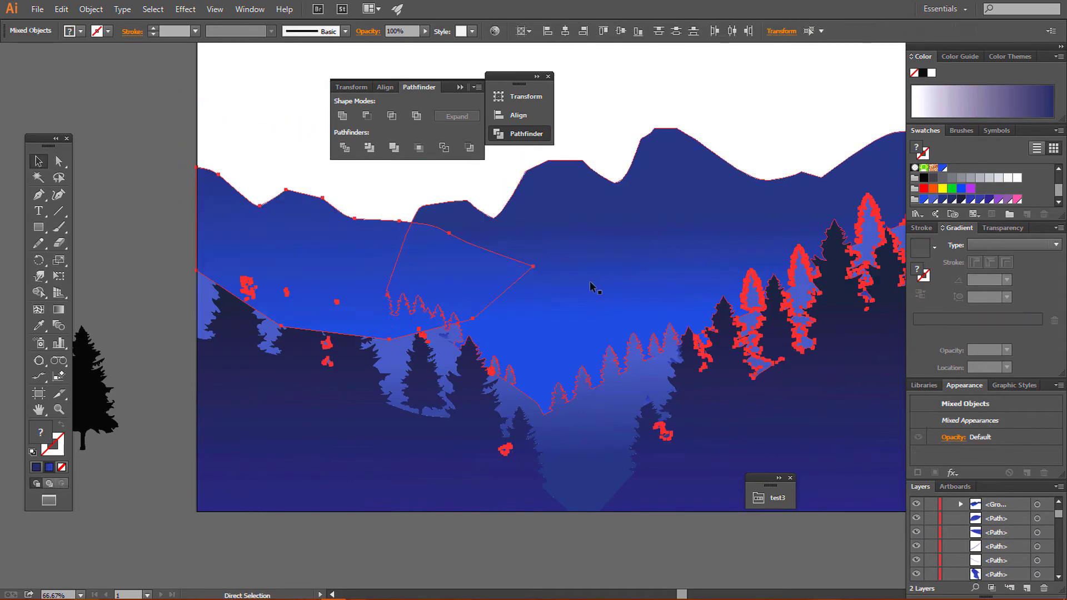
click(167, 202)
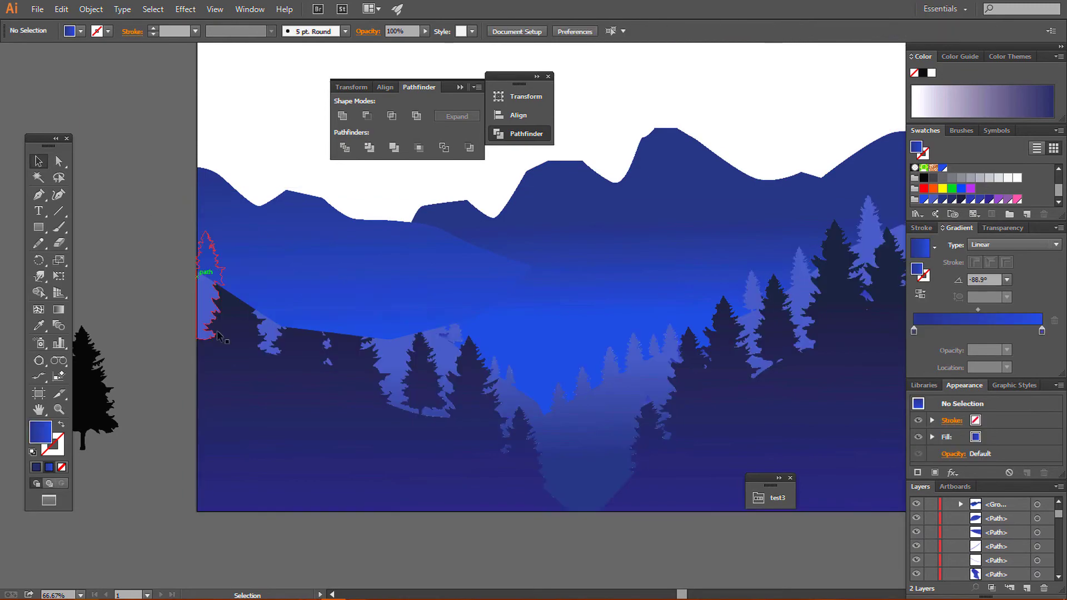
click(349, 424)
drag(349, 424, 194, 484)
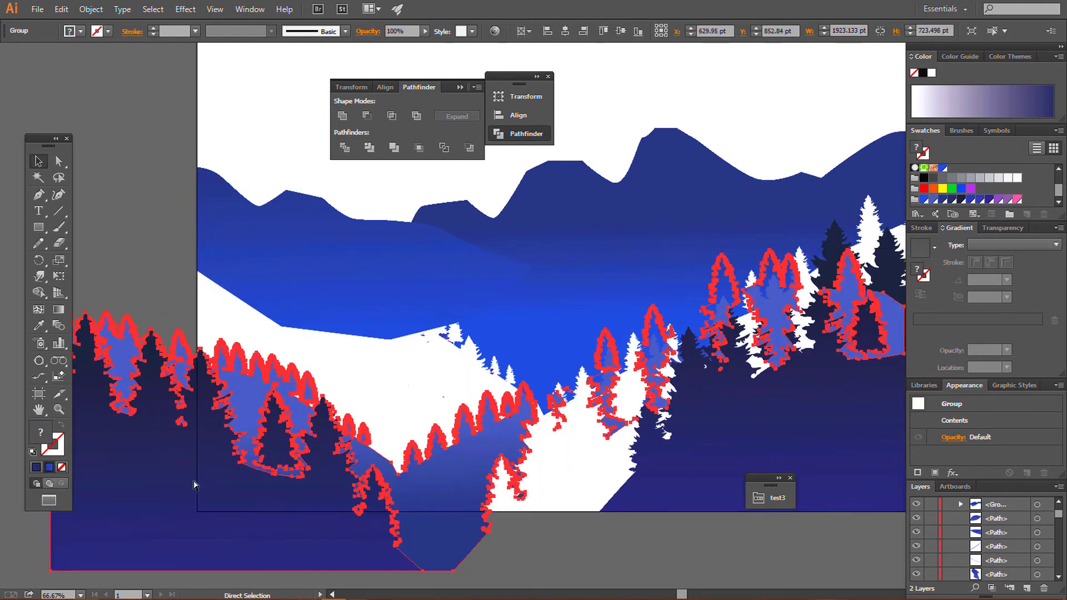
key(ctrl+z)
- Copy the tree group, paste it in front, and add the new mountain shape to the selection
click(89, 9)
mouse_move(61, 9)
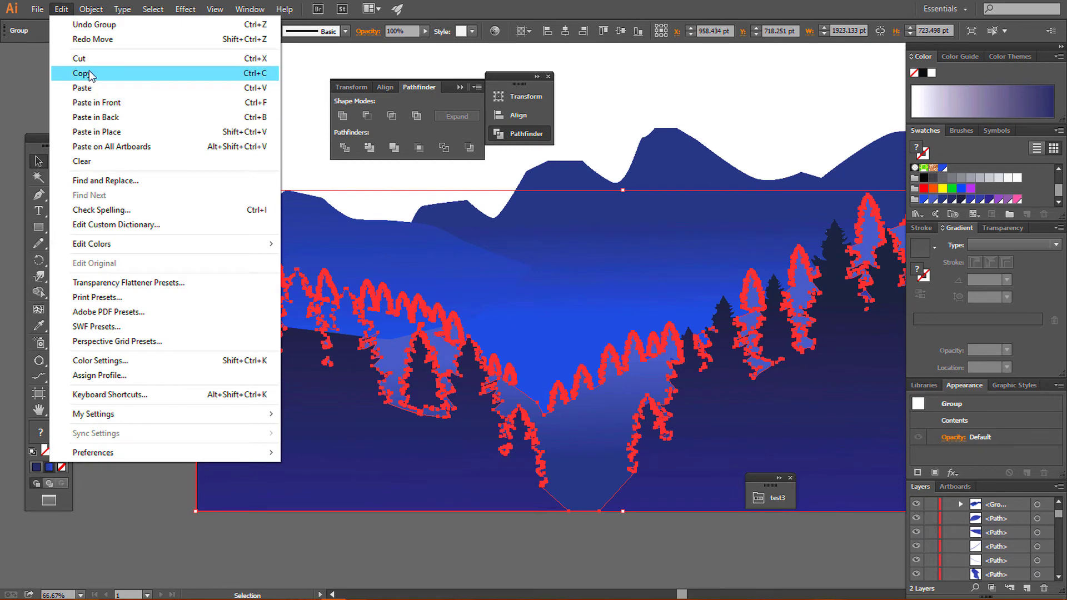
click(89, 75)
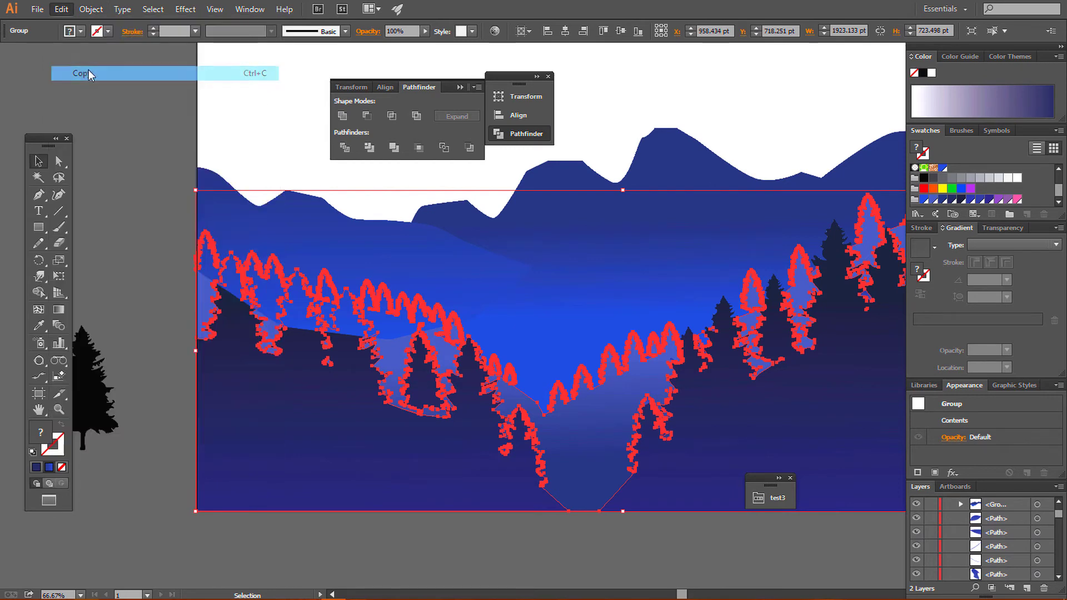
click(64, 9)
click(120, 102)
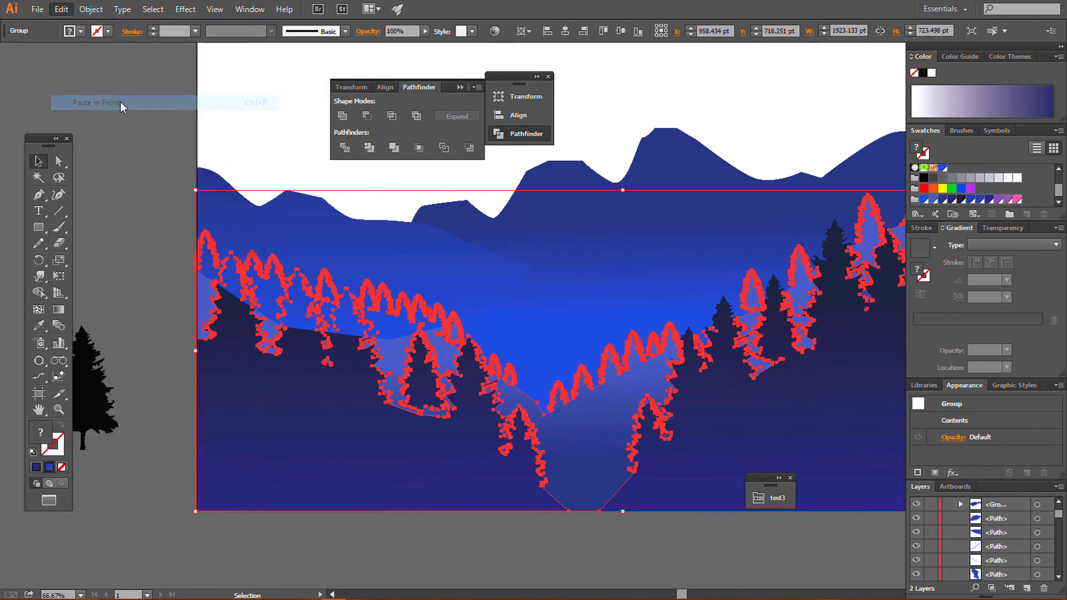
shift+click(417, 248)
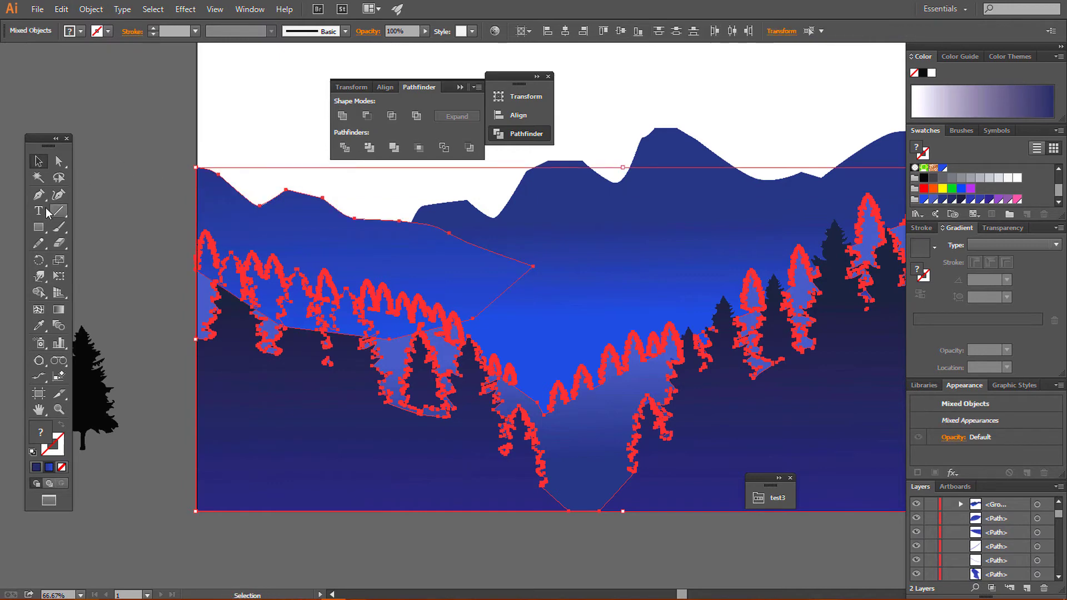
- Merge the overlapping tree and mountain regions into one shape with the Shape Builder
click(38, 292)
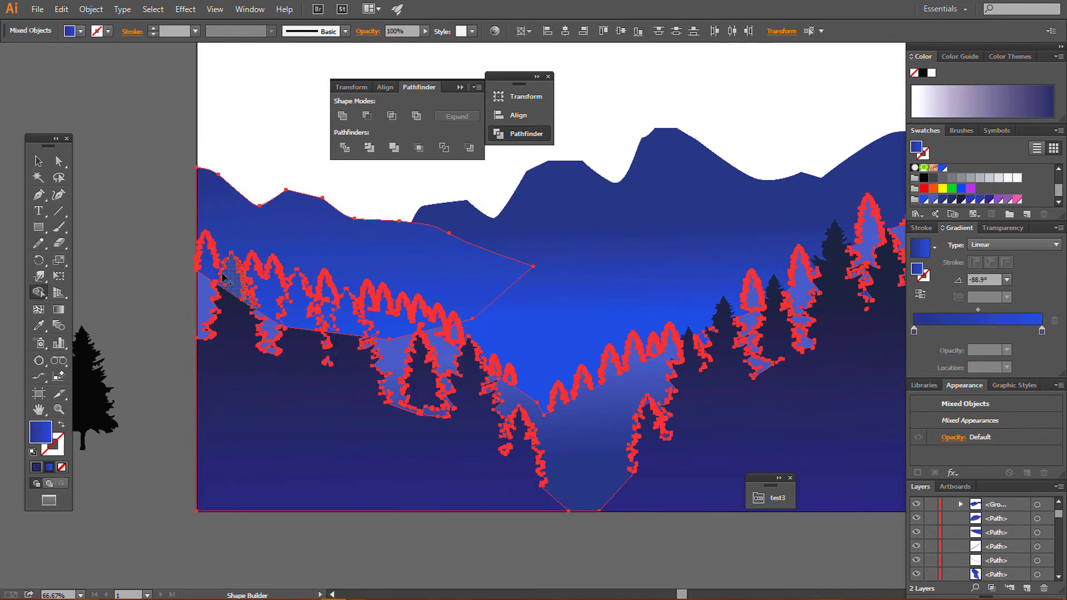
drag(206, 273, 317, 325)
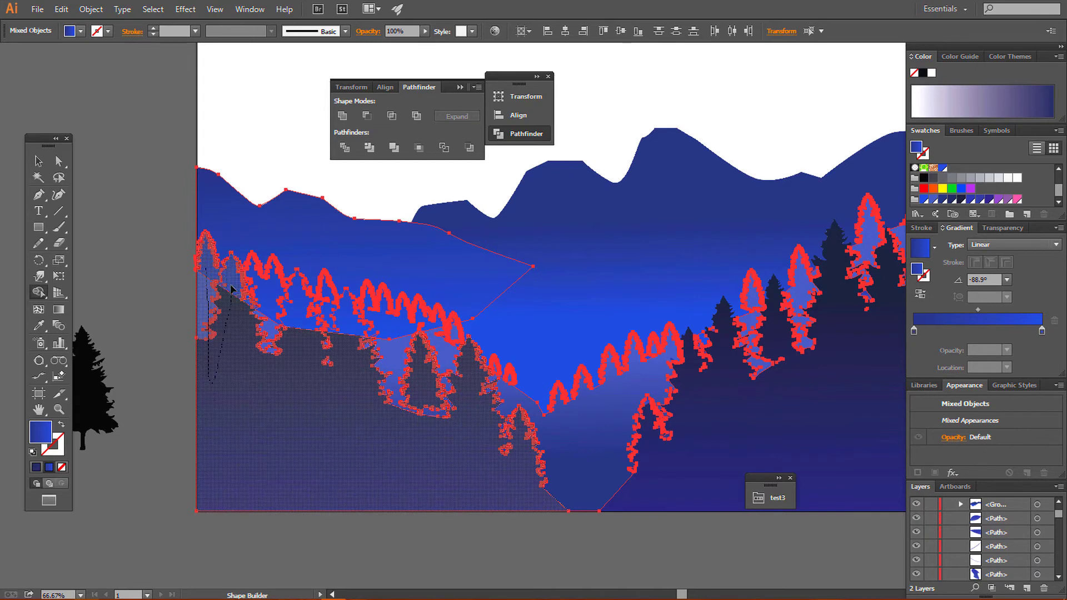
mouse_move(268, 355)
mouse_down()
mouse_move(363, 321)
mouse_move(382, 360)
mouse_up()
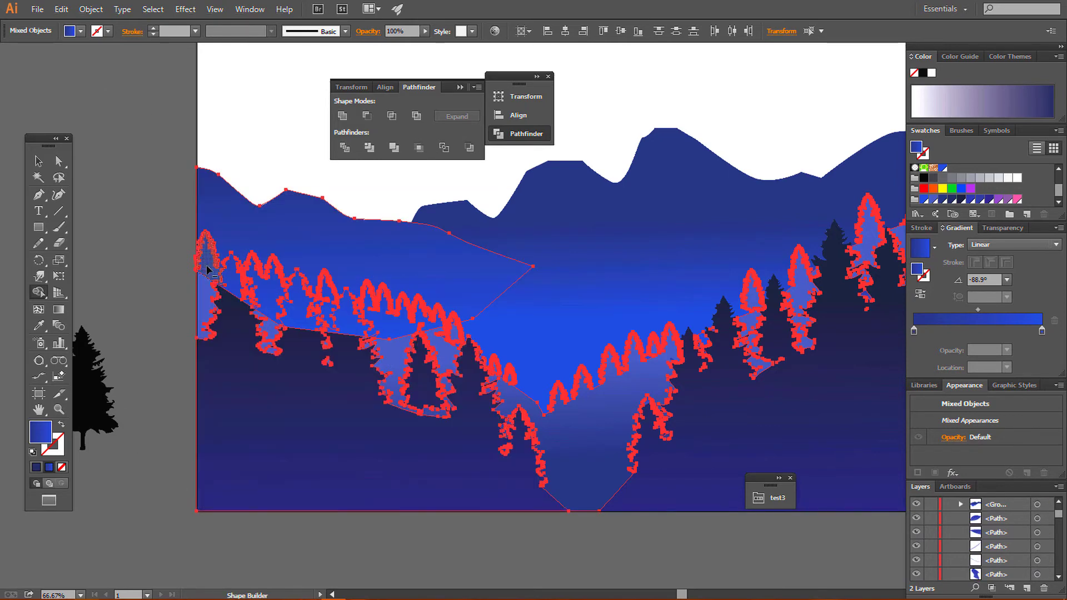
mouse_move(207, 271)
mouse_down()
mouse_move(437, 404)
mouse_move(587, 445)
mouse_up()
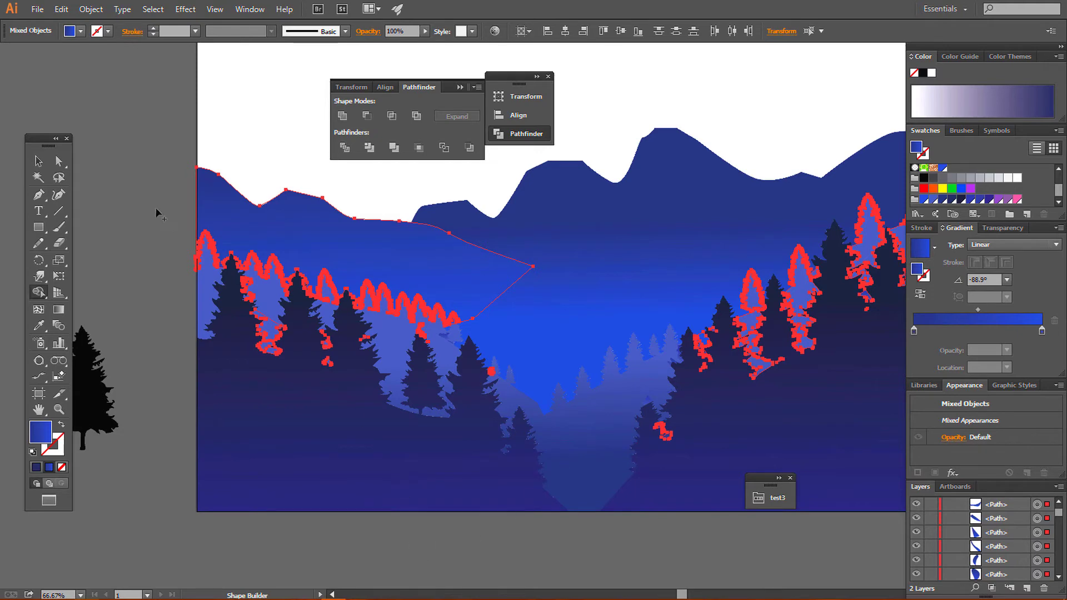
- Test-move the tree group once more with the Selection tool and undo the move
click(42, 160)
click(289, 535)
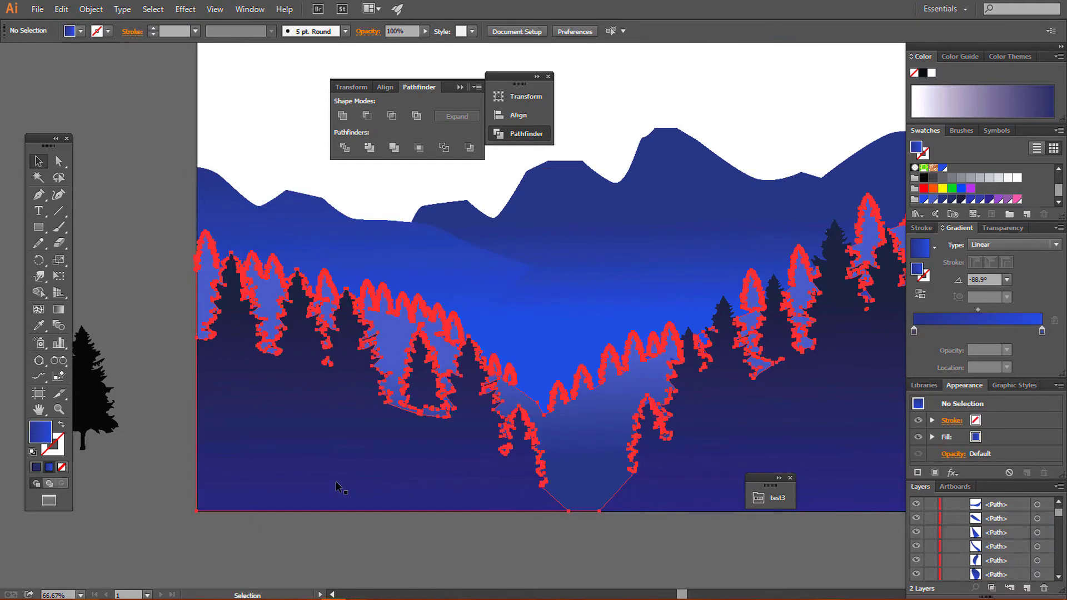
drag(335, 486, 168, 528)
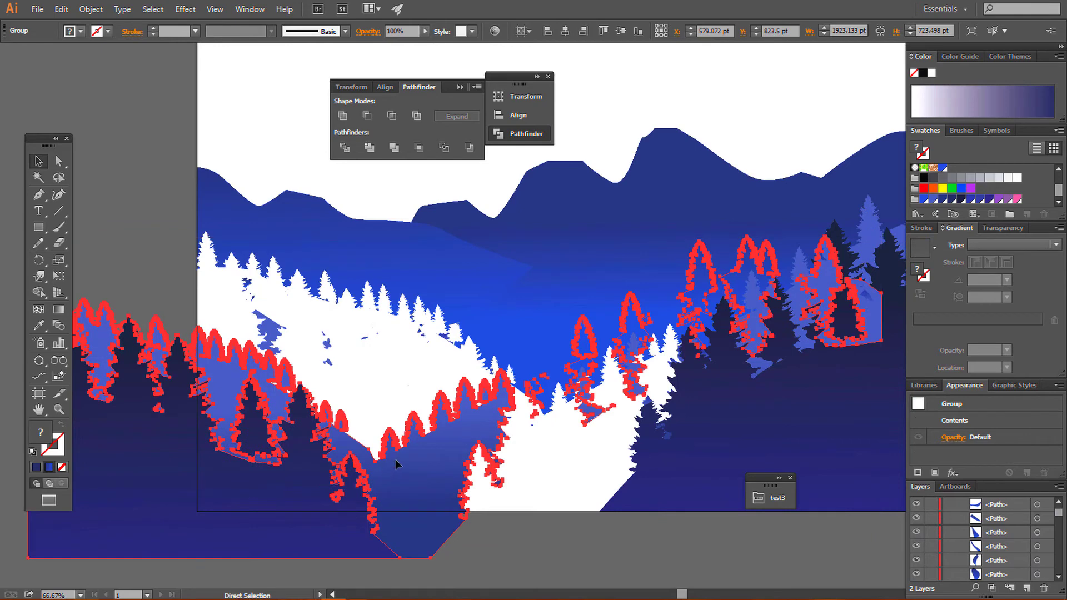
key(ctrl+z)
click(162, 490)
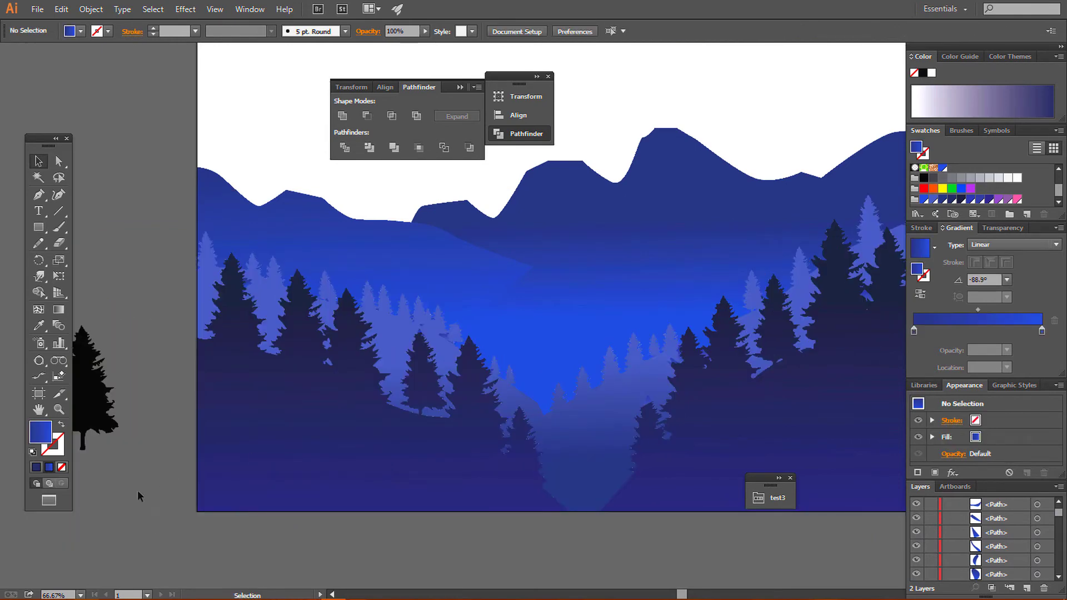
click(337, 222)
- Fill the small left mountain with the White-Black gradient and bring the blue mountain group to front
click(139, 150)
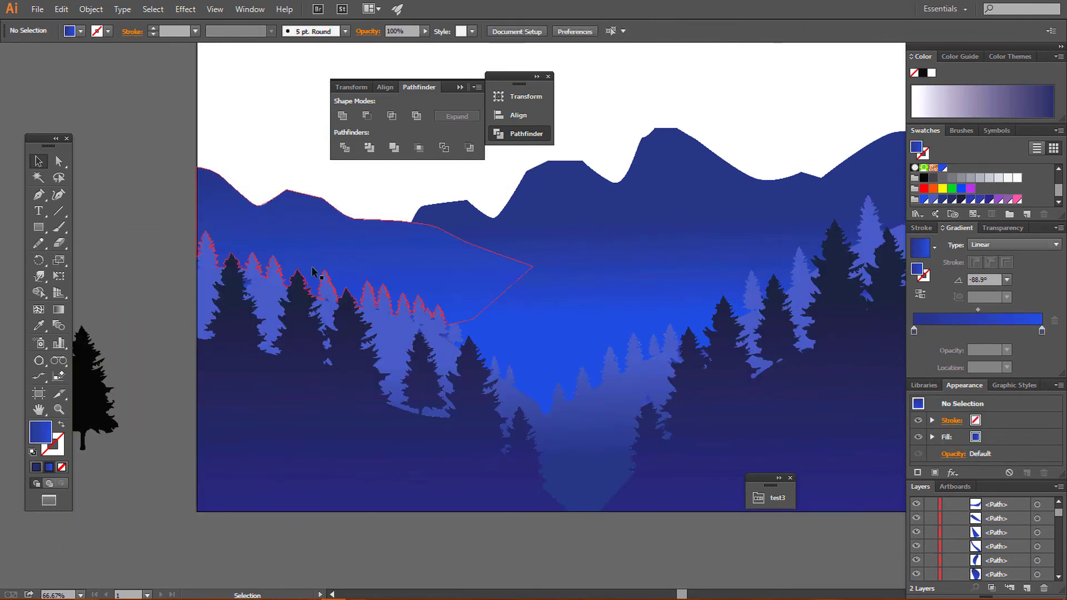
click(312, 272)
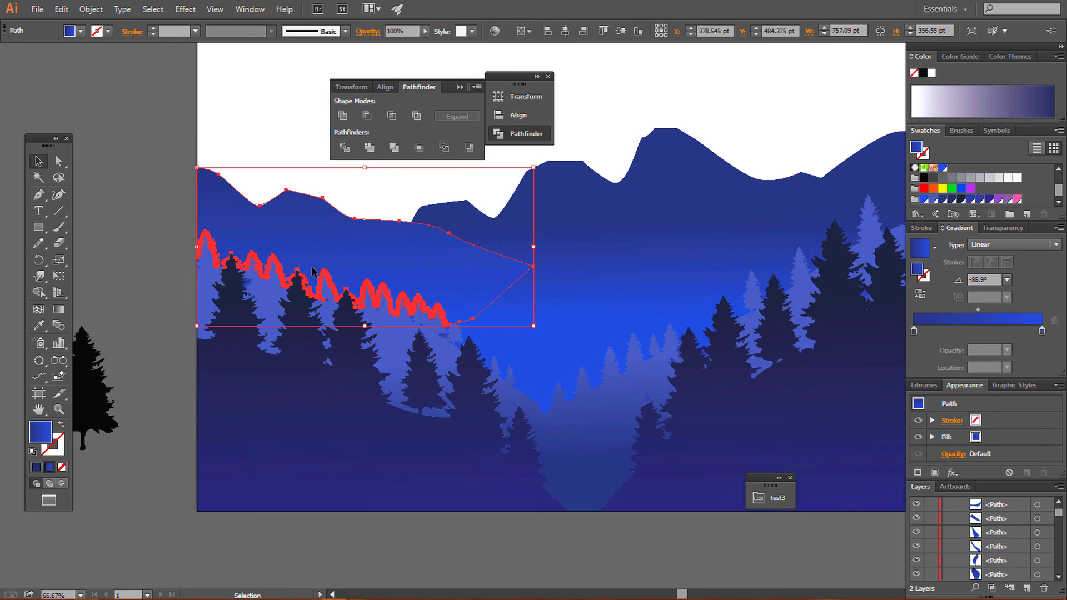
click(934, 248)
click(869, 273)
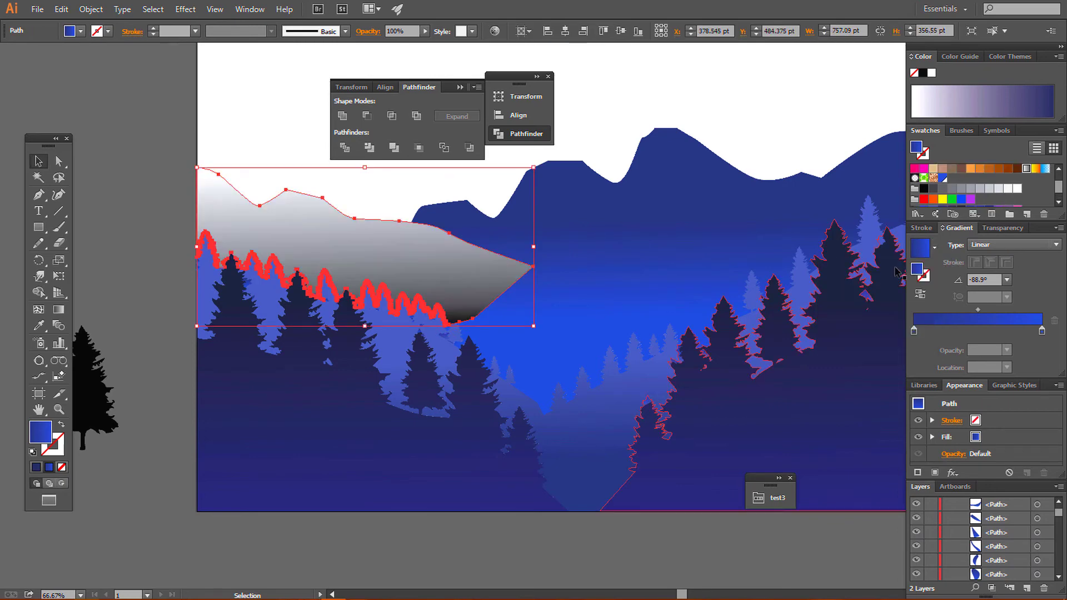
right_click(603, 217)
mouse_move(640, 329)
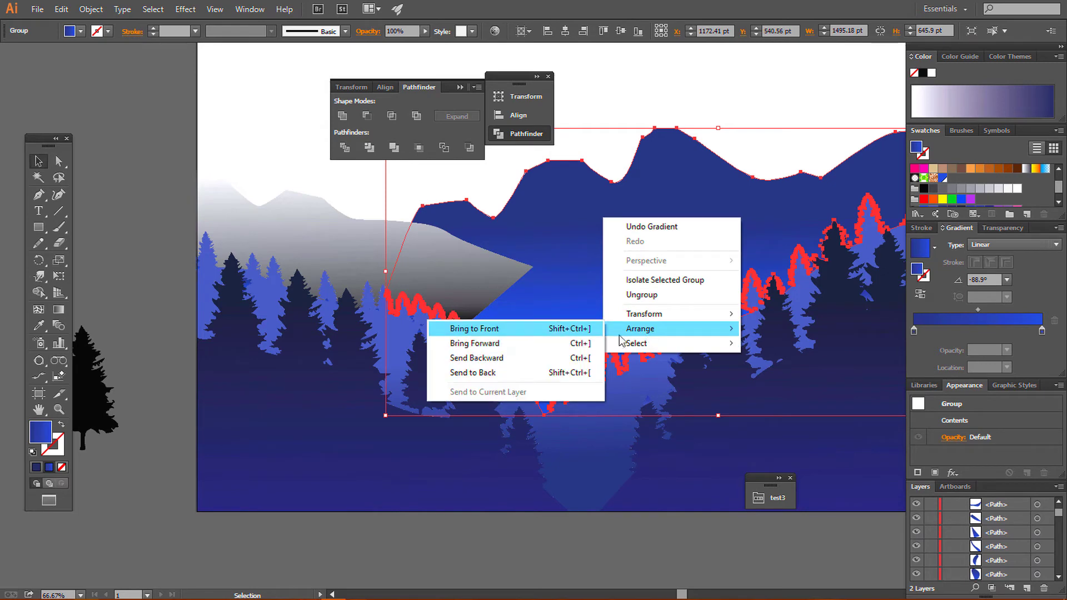
click(474, 328)
click(122, 141)
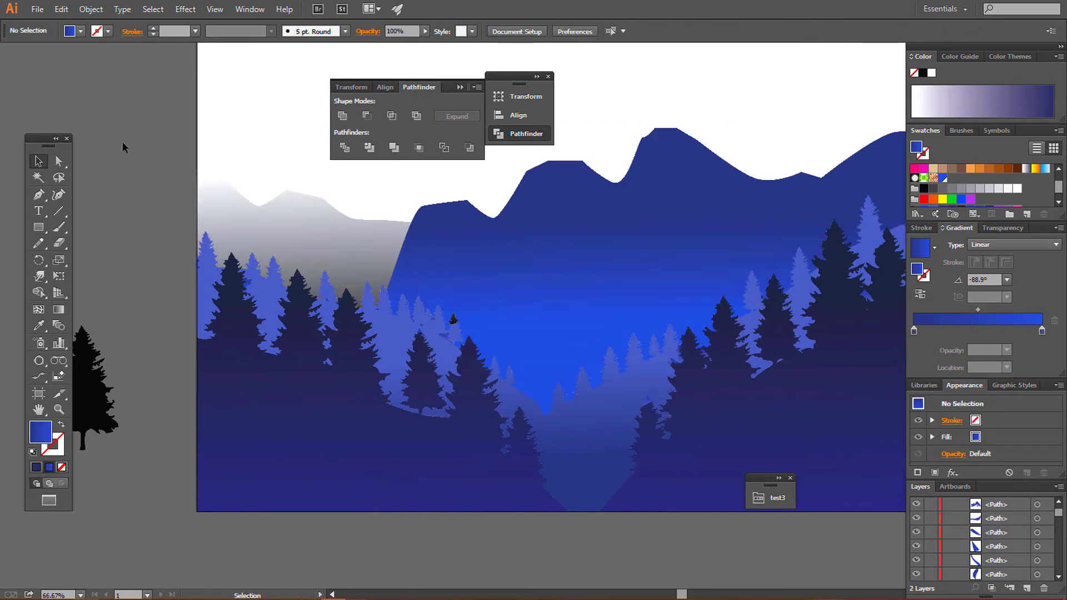
- Recolour the mountain gradient's stops to purple-blue on the right and lighter blue-purple on the left
click(367, 260)
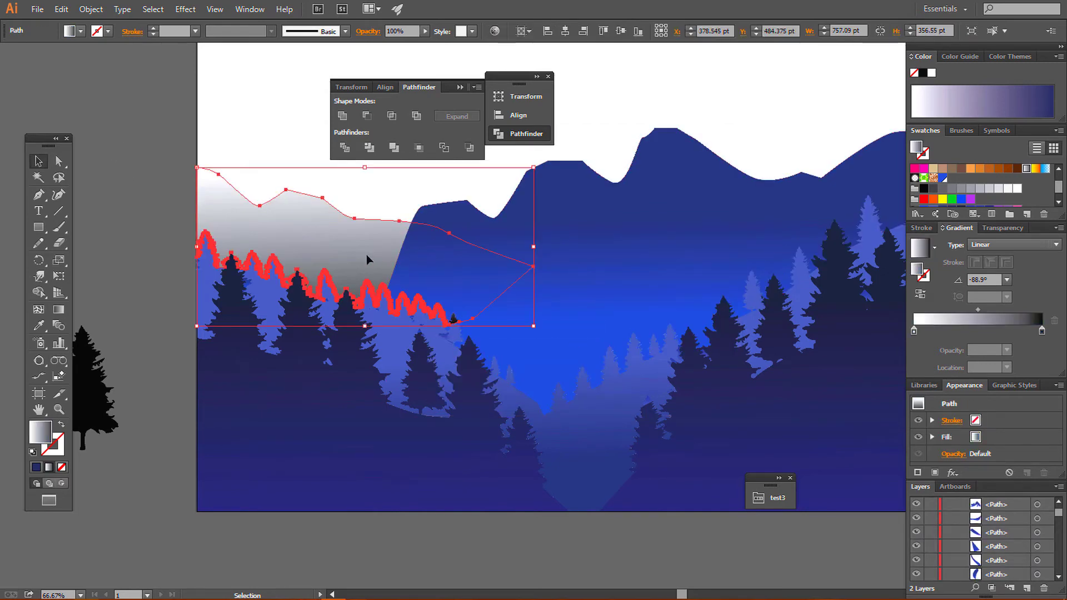
double_click(1042, 330)
key(Escape)
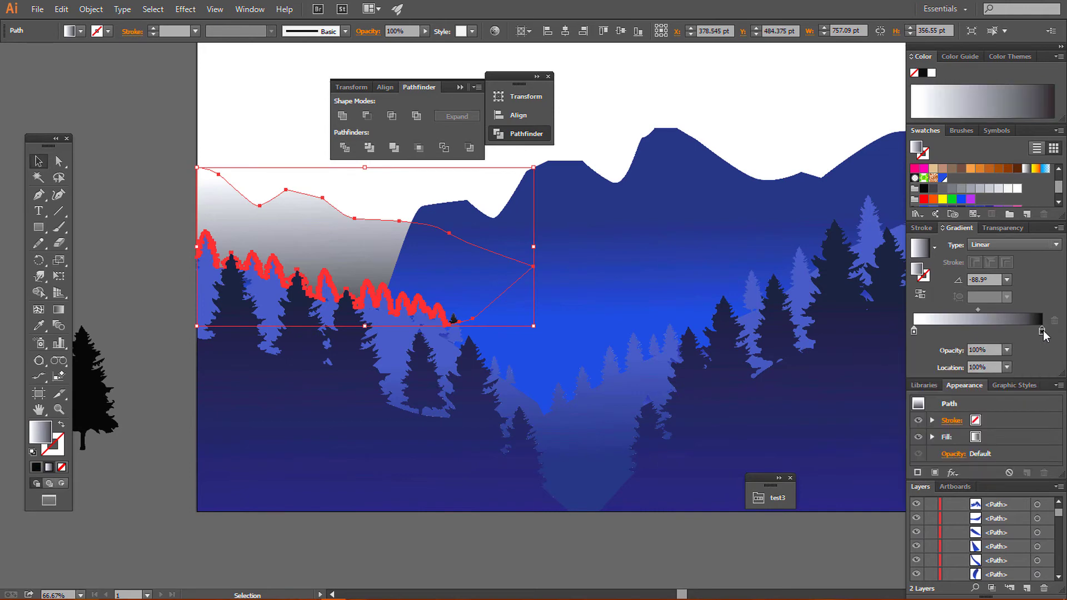
scroll(1012, 170, down, 1)
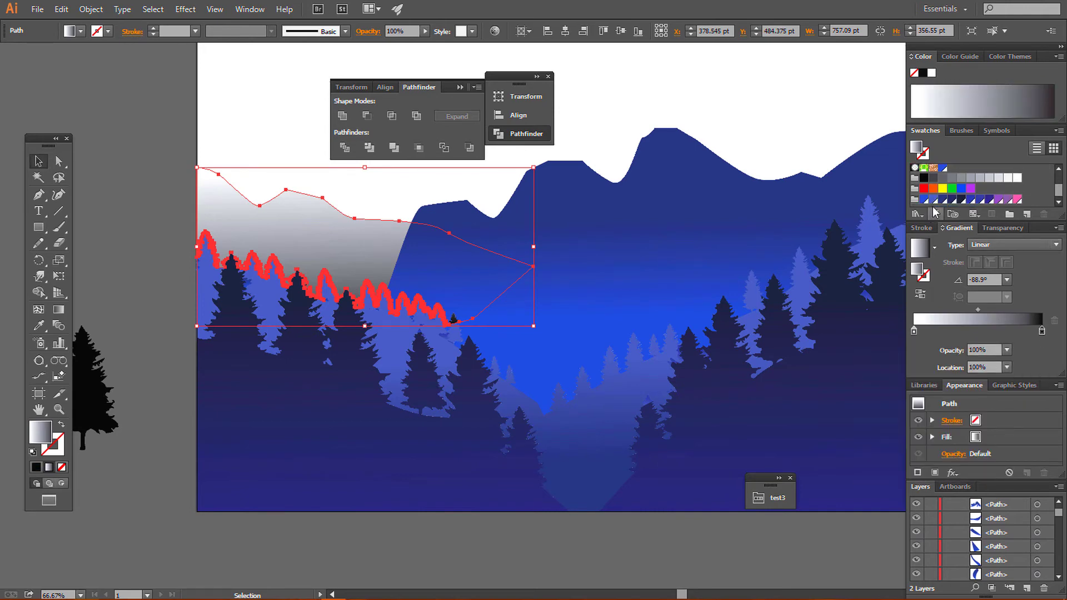
click(954, 201)
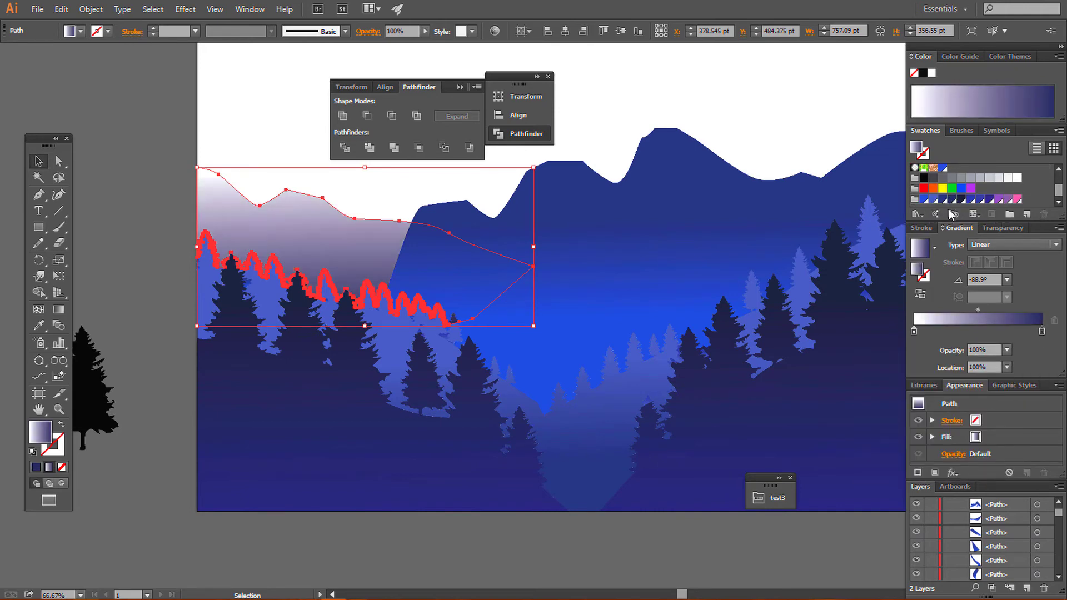
click(914, 331)
click(962, 201)
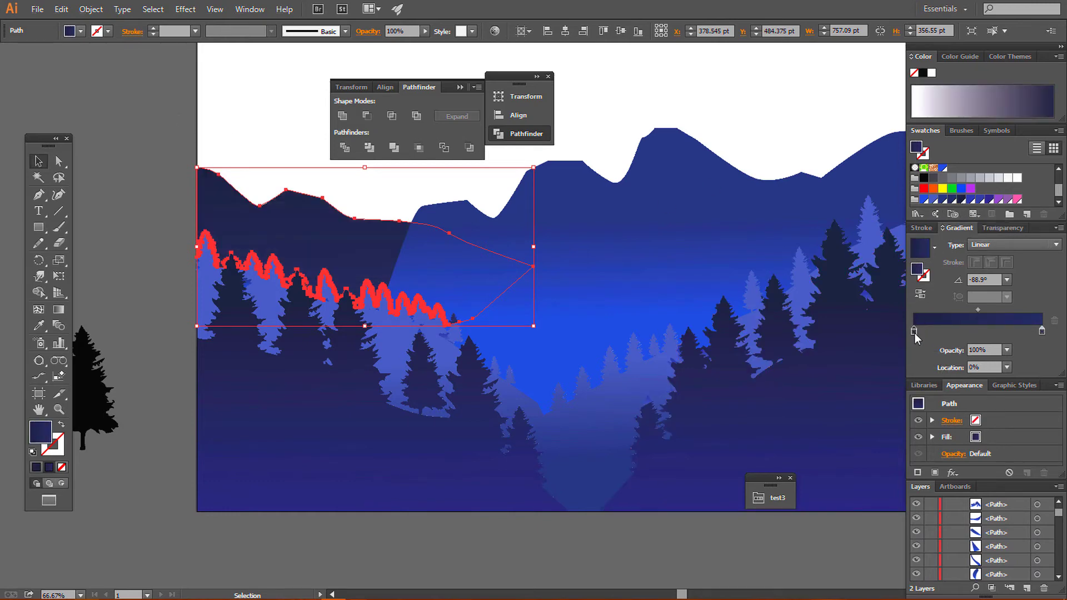
click(984, 200)
click(139, 153)
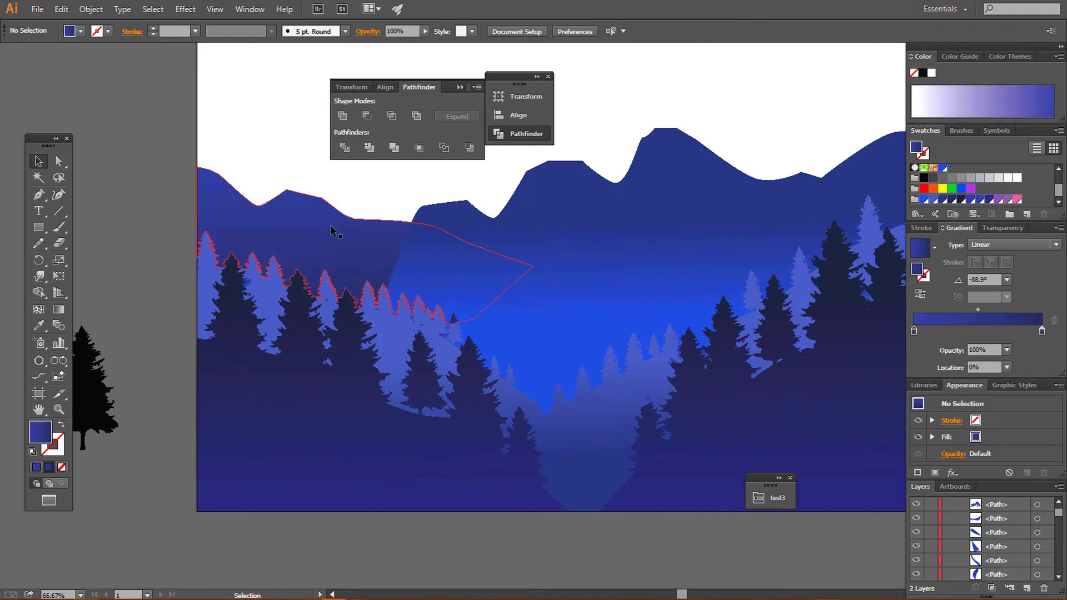
- Inspect the tree-line and mountain paths by selecting and deselecting them
scroll(489, 269, up, 3)
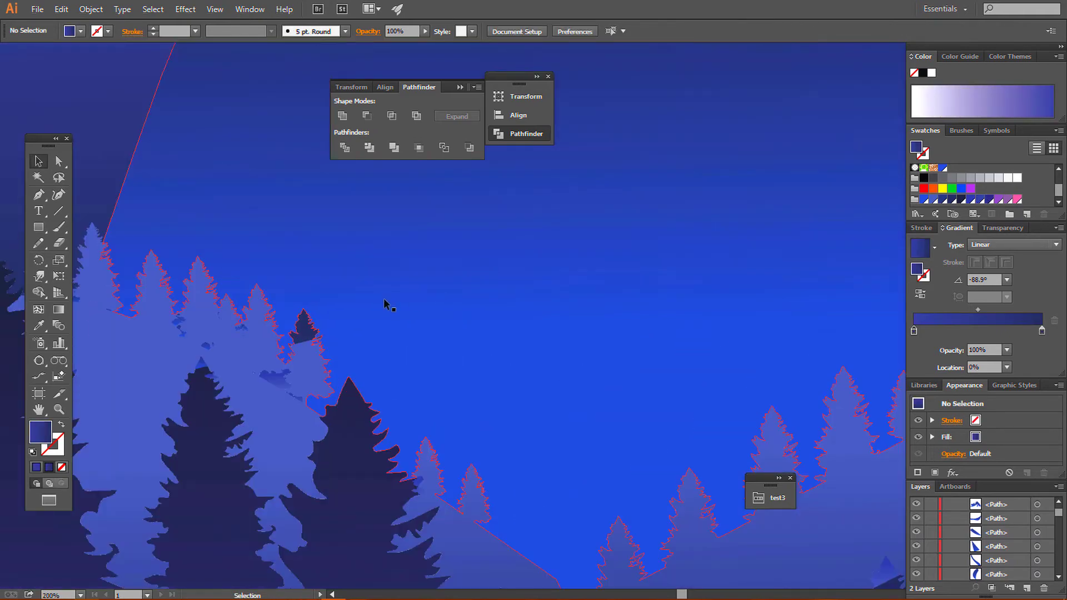
click(312, 331)
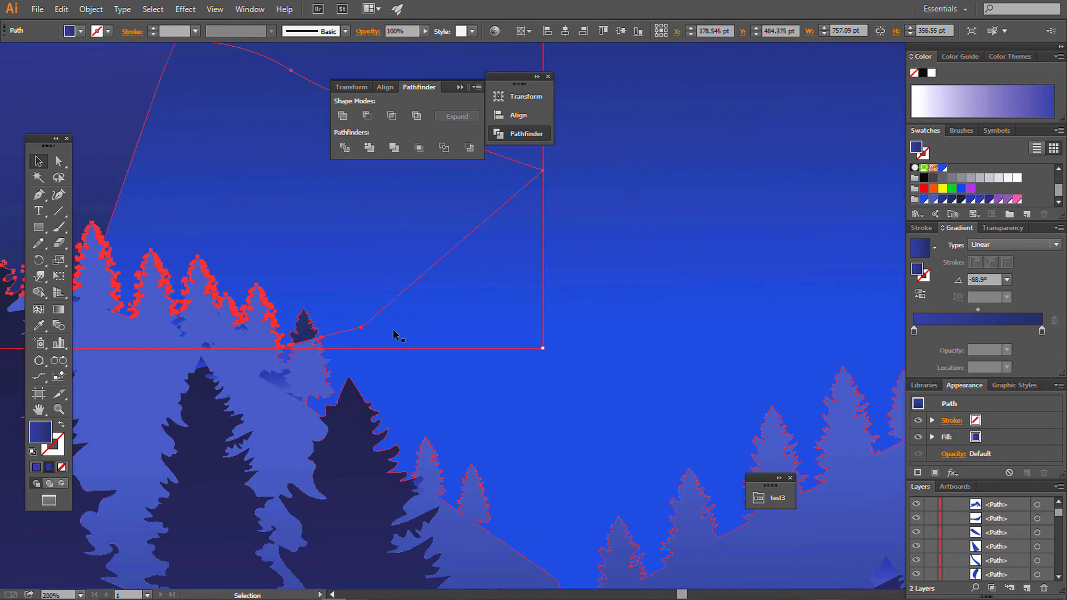
scroll(393, 329, down, 3)
click(172, 244)
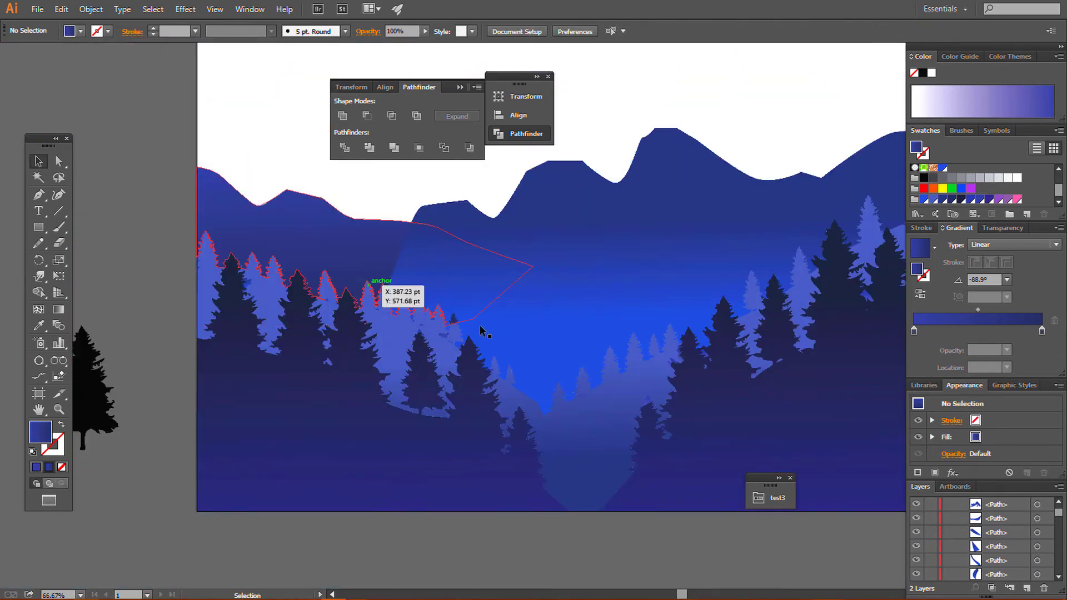
click(530, 348)
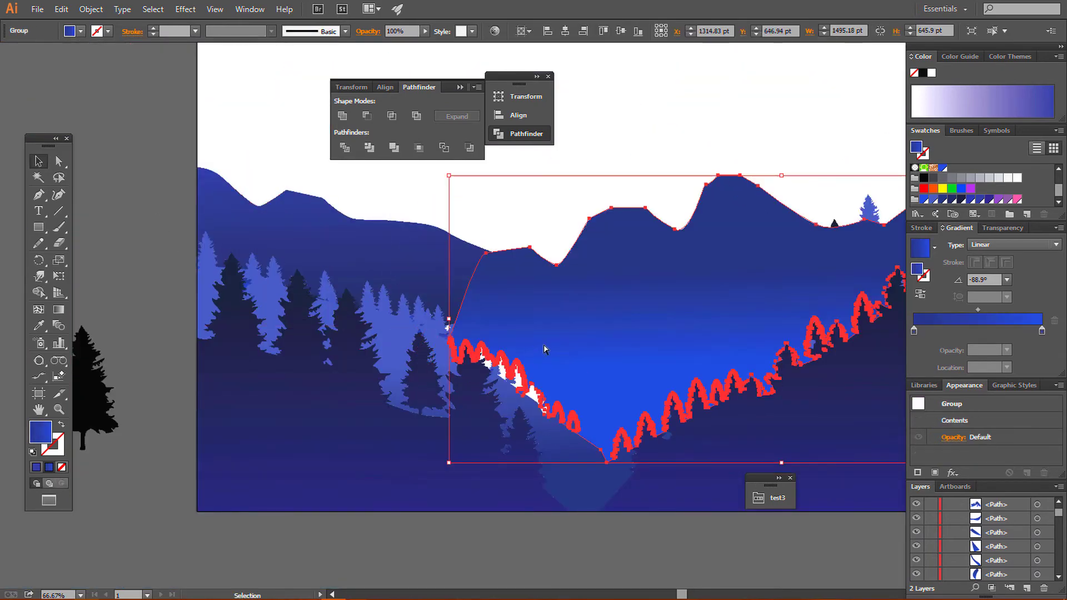
click(553, 476)
click(501, 558)
- Select the small tree path and open its context menu without choosing an action
alt+scroll(499, 421, up, 3)
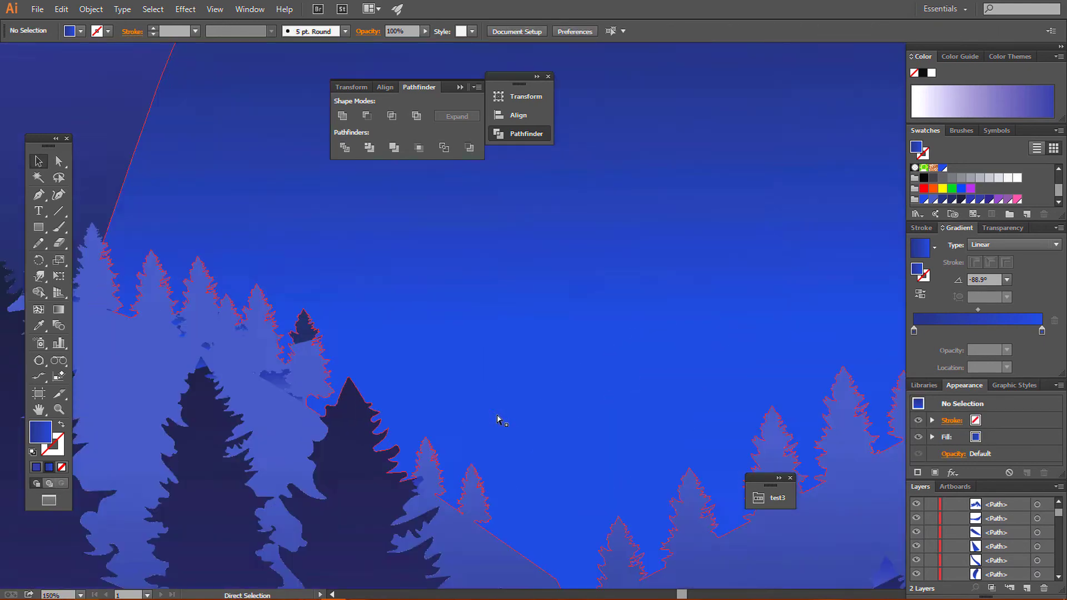
alt+scroll(499, 421, up, 2)
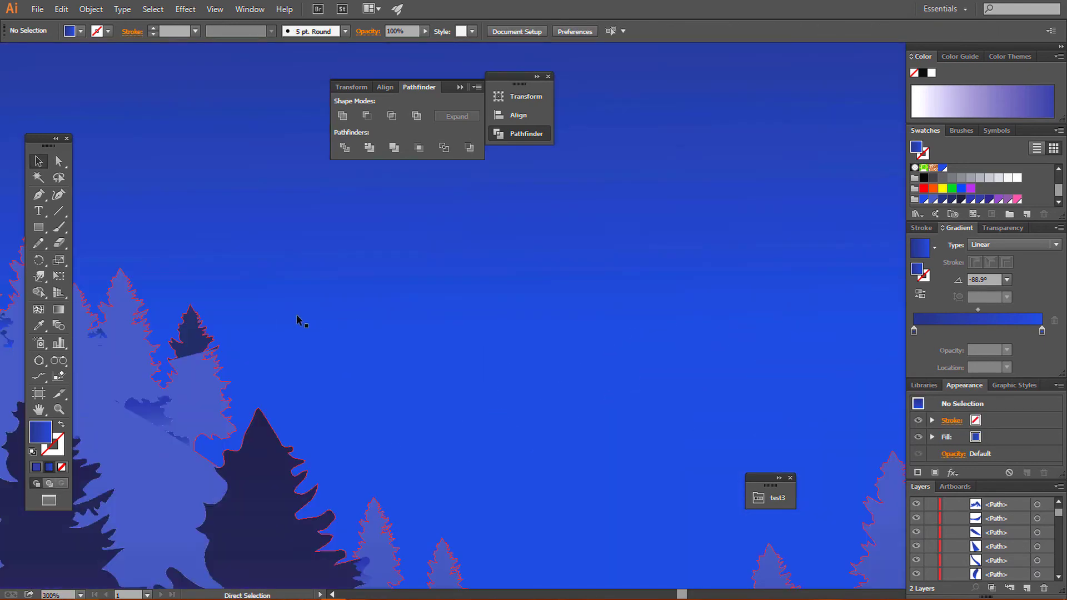
click(192, 352)
right_click(193, 352)
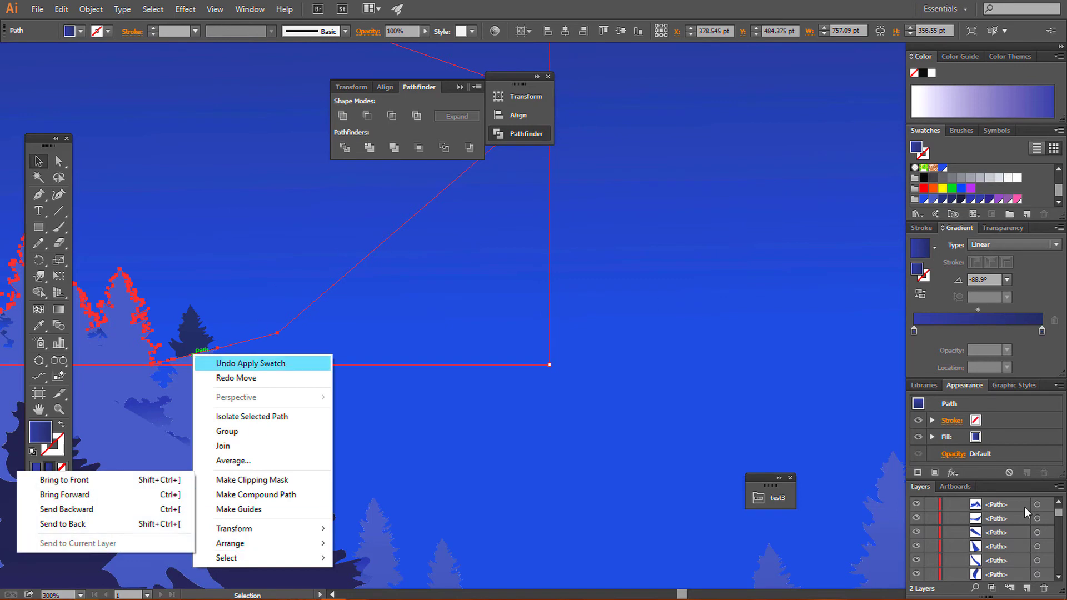
click(1059, 522)
drag(1059, 514, 1063, 575)
click(241, 305)
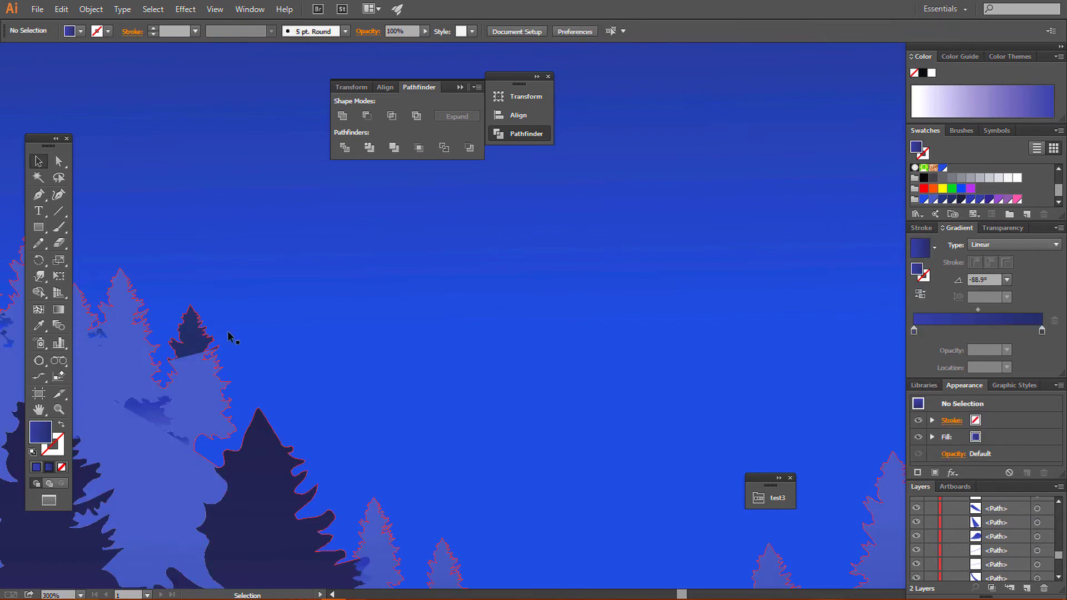
- Nudge the pine-tree group slightly, then select the sky group and zoom out
click(192, 347)
drag(193, 347, 188, 349)
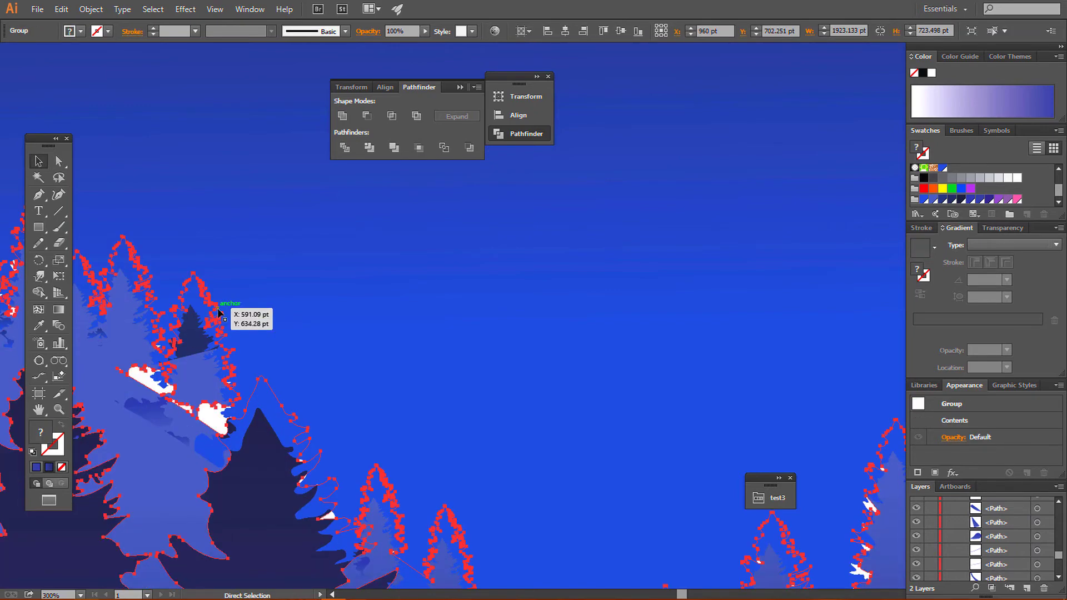
click(352, 349)
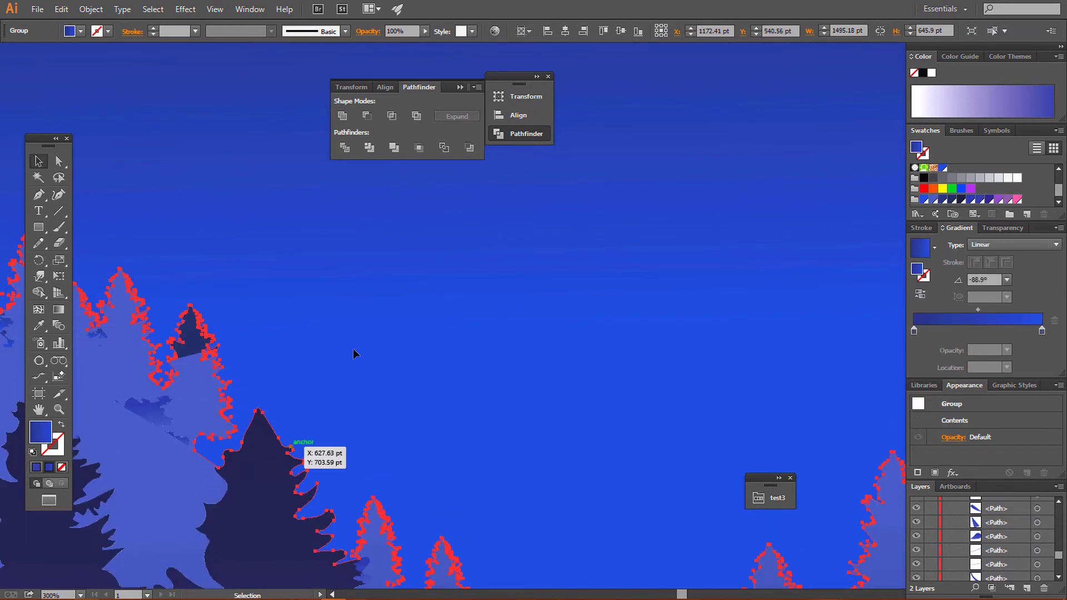
key(ctrl+minus)
key(ctrl+minus)
key(ctrl+minus)
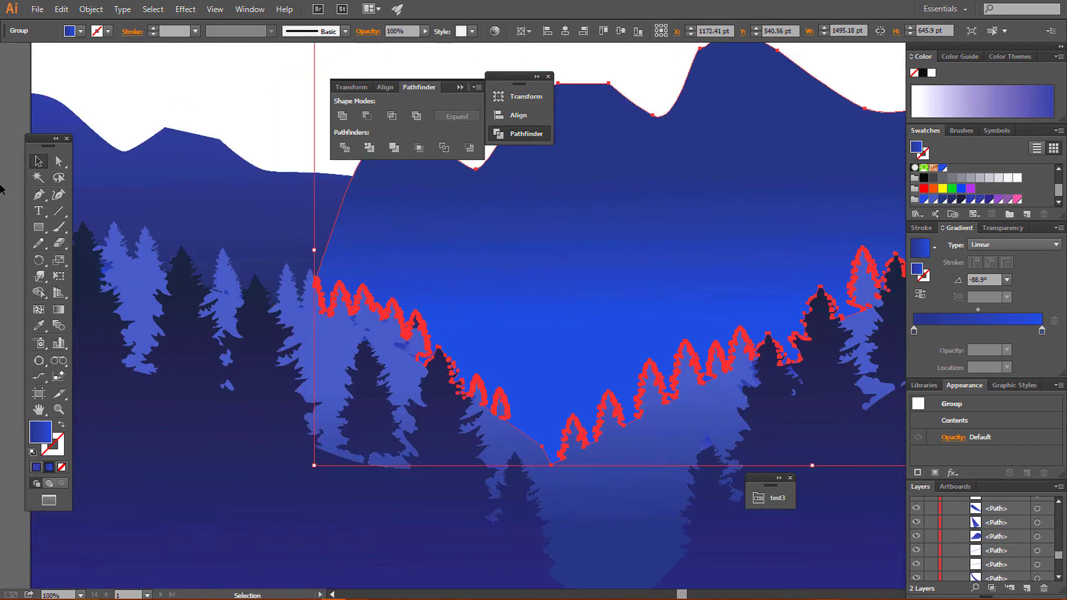
key(ctrl+shift+a)
- Test-move the tree group, undo, then shift it aside to reveal the hillside
mouse_move(413, 333)
mouse_down()
mouse_move(423, 336)
mouse_move(417, 330)
mouse_up()
click(416, 331)
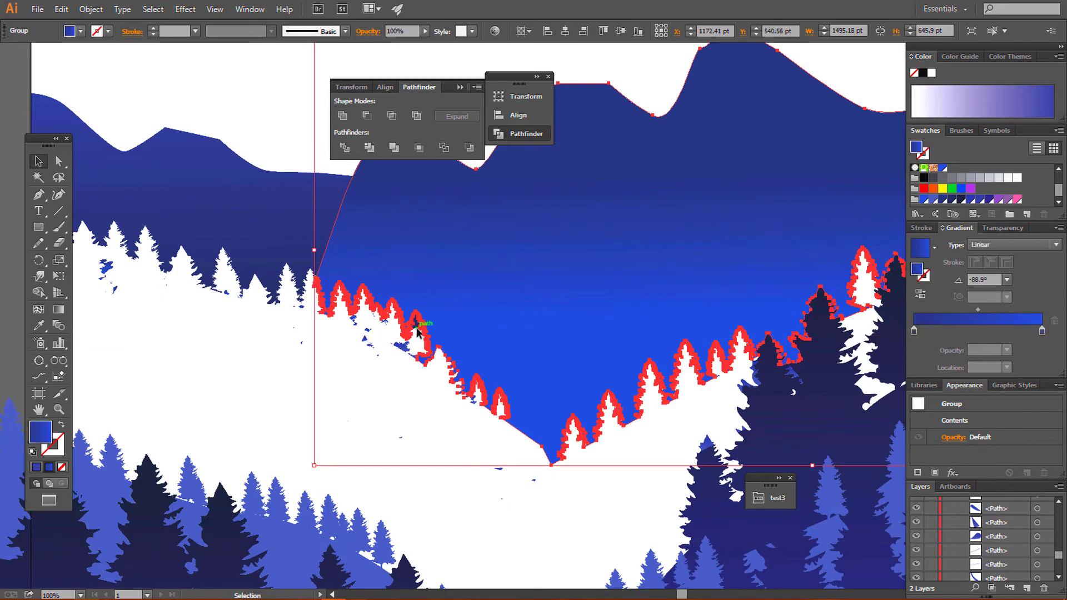
key(ctrl+z)
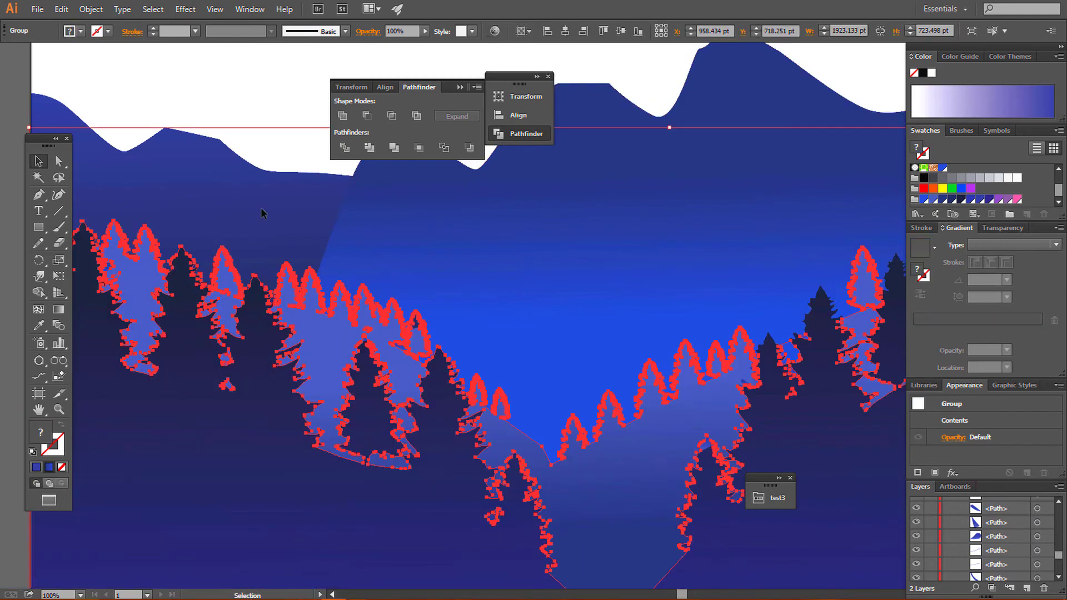
click(269, 103)
mouse_move(427, 328)
mouse_down()
mouse_move(464, 321)
mouse_move(397, 284)
mouse_move(445, 304)
mouse_up()
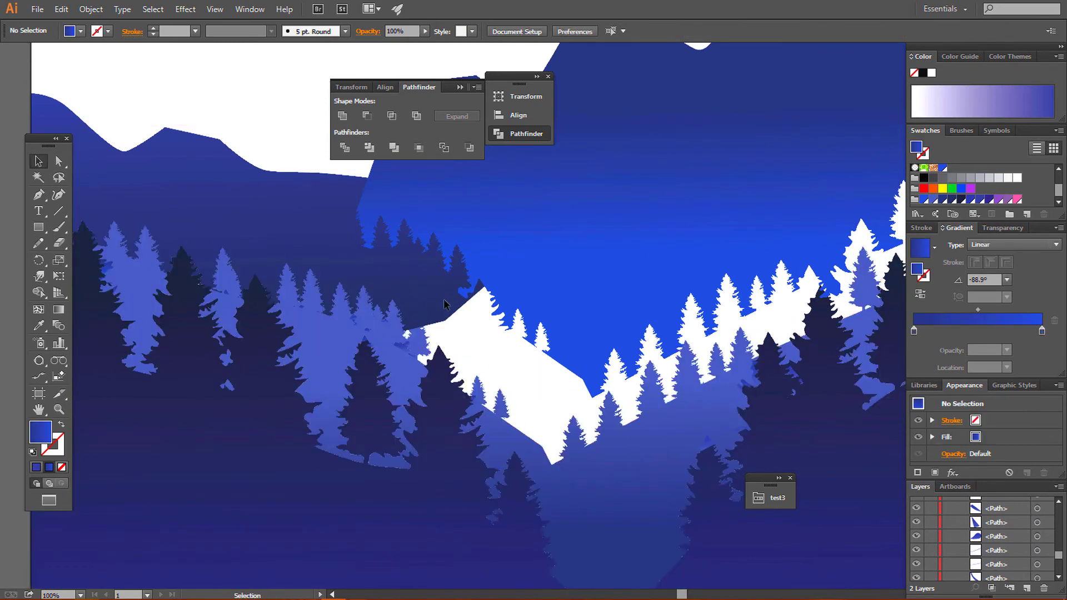
key(ctrl+minus)
key(ctrl+minus)
- Bring the pine-tree group to the front
click(519, 422)
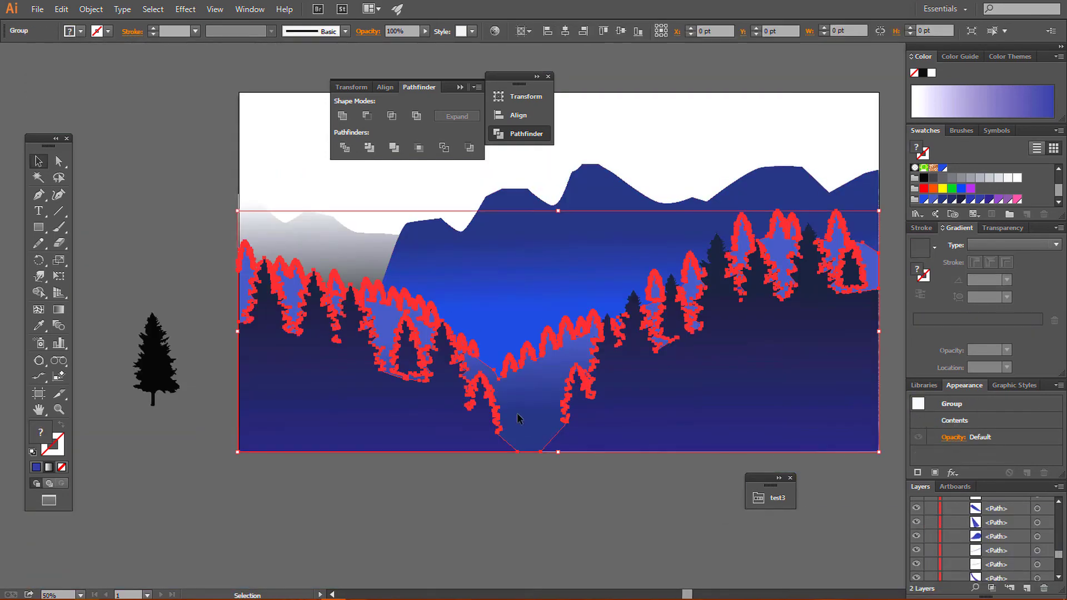
right_click(518, 415)
click(459, 522)
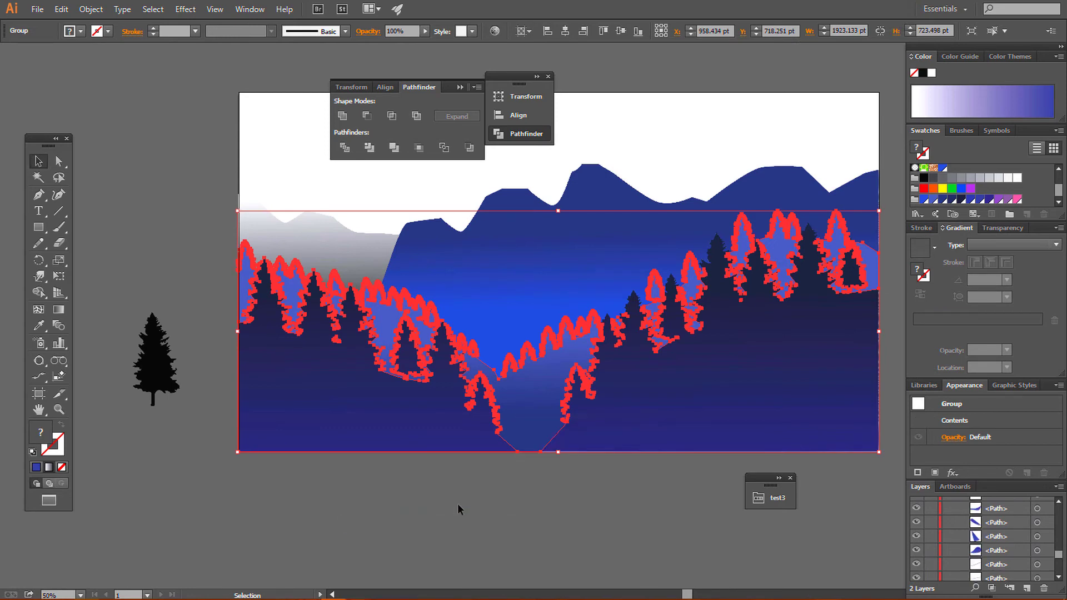
click(457, 506)
- Zoom to the pale grey left hill and set both its gradient stops to blue
key(ctrl+plus)
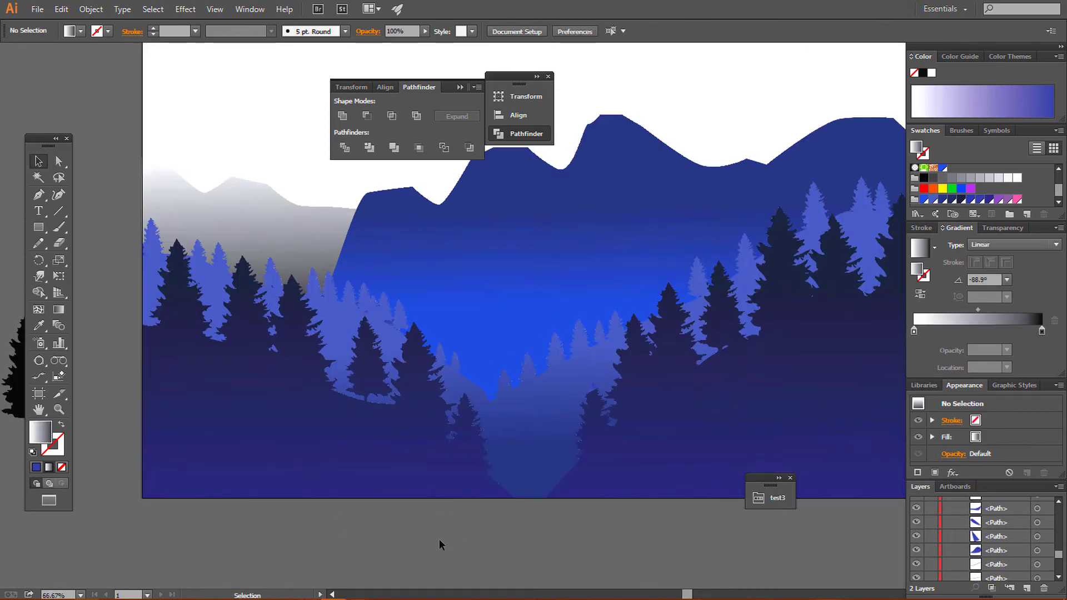
drag(384, 541, 434, 533)
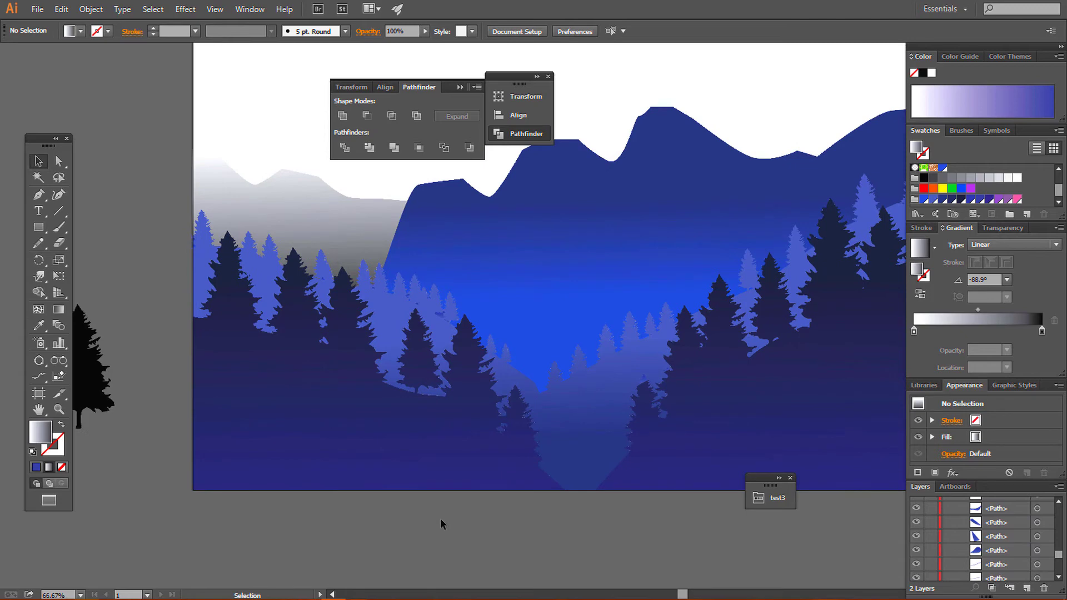
key(ctrl+plus)
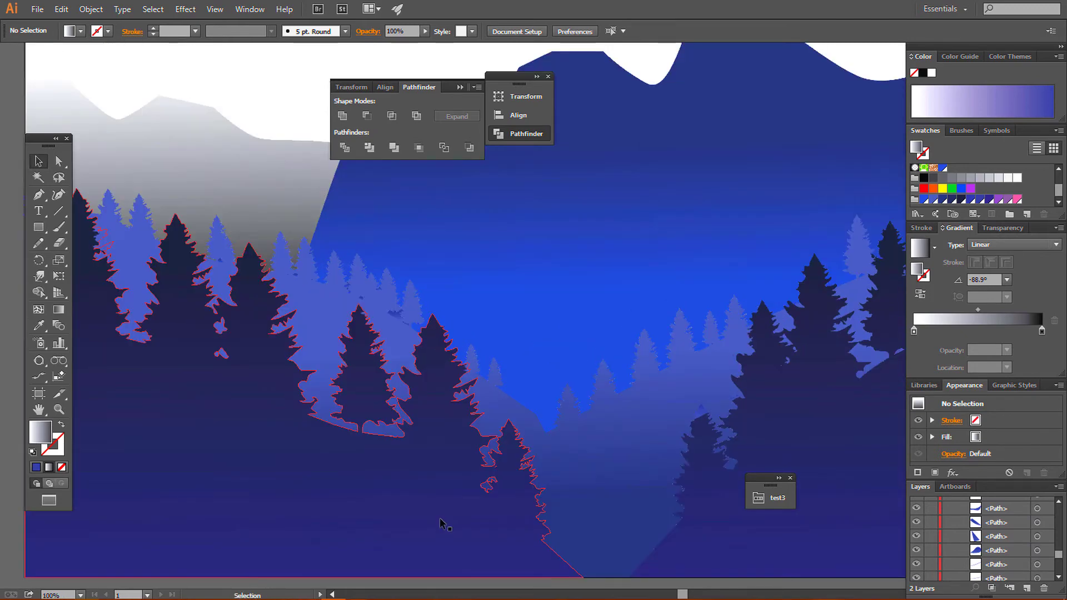
mouse_move(405, 393)
mouse_down()
mouse_move(516, 390)
mouse_move(571, 405)
mouse_up()
click(383, 265)
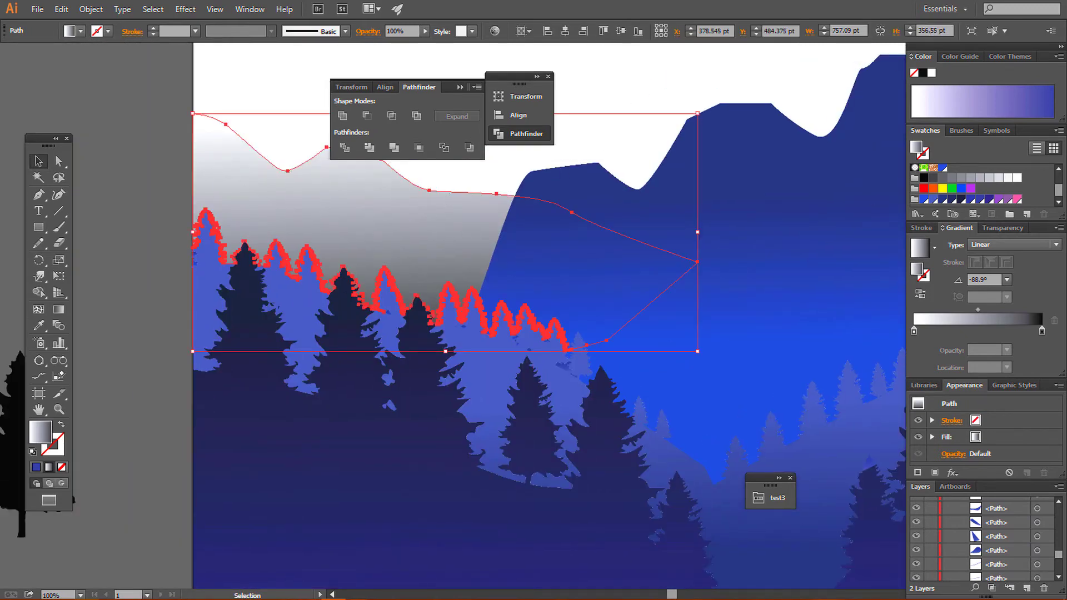
click(1042, 331)
click(924, 201)
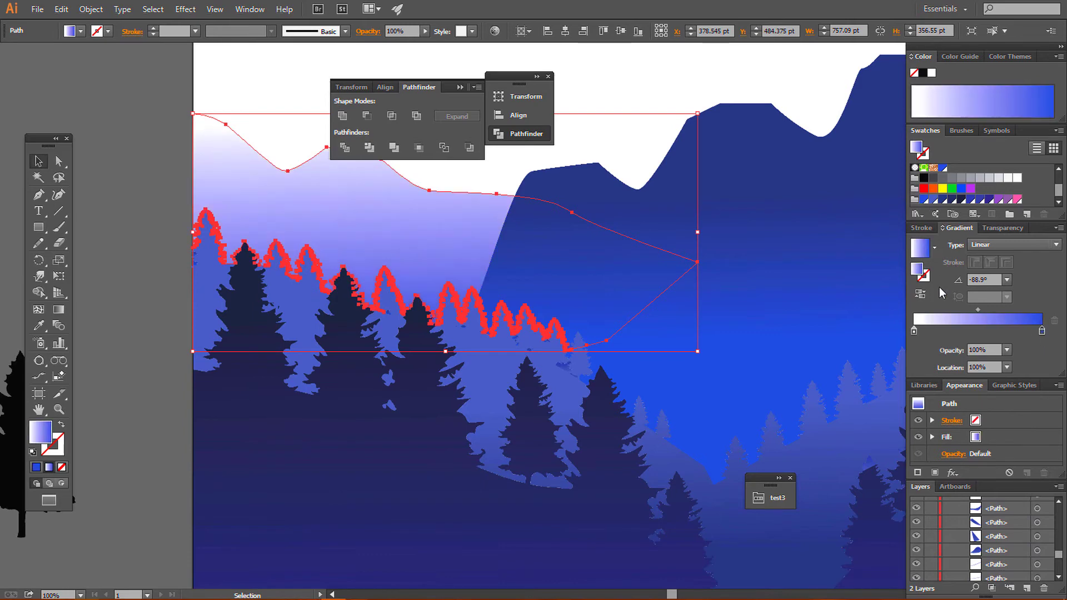
click(913, 332)
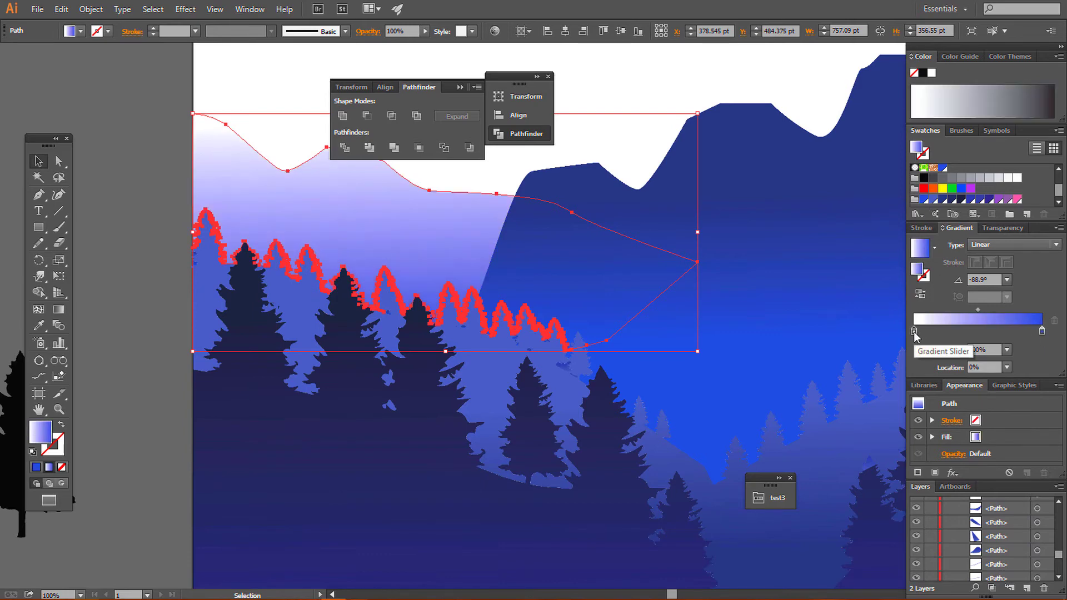
click(980, 199)
- Re-angle the hill's gradient to about -109° with the Gradient tool
click(147, 210)
click(369, 213)
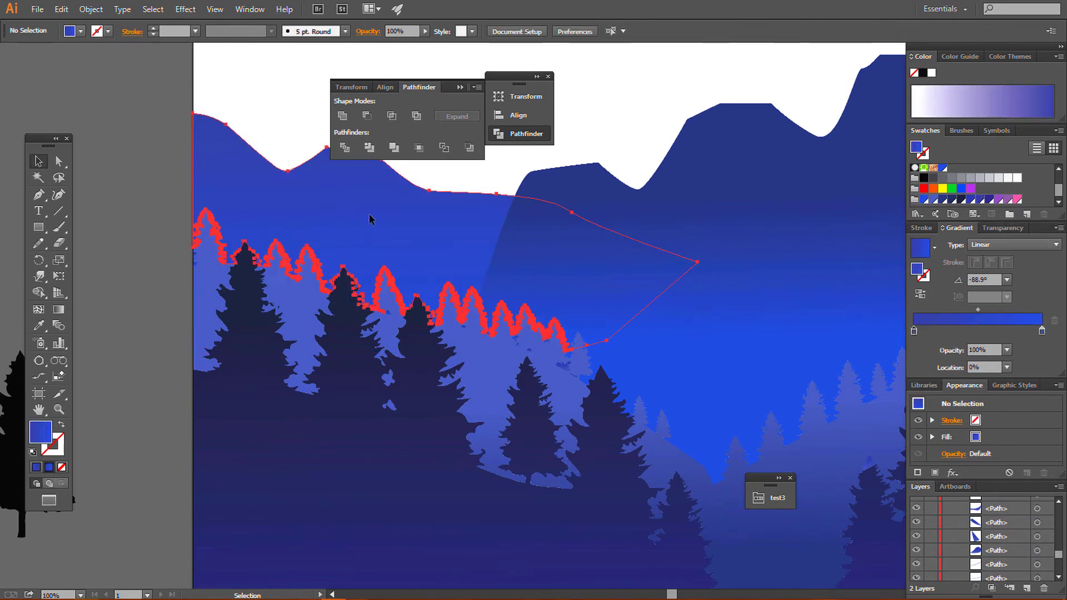
click(54, 317)
drag(447, 181, 411, 284)
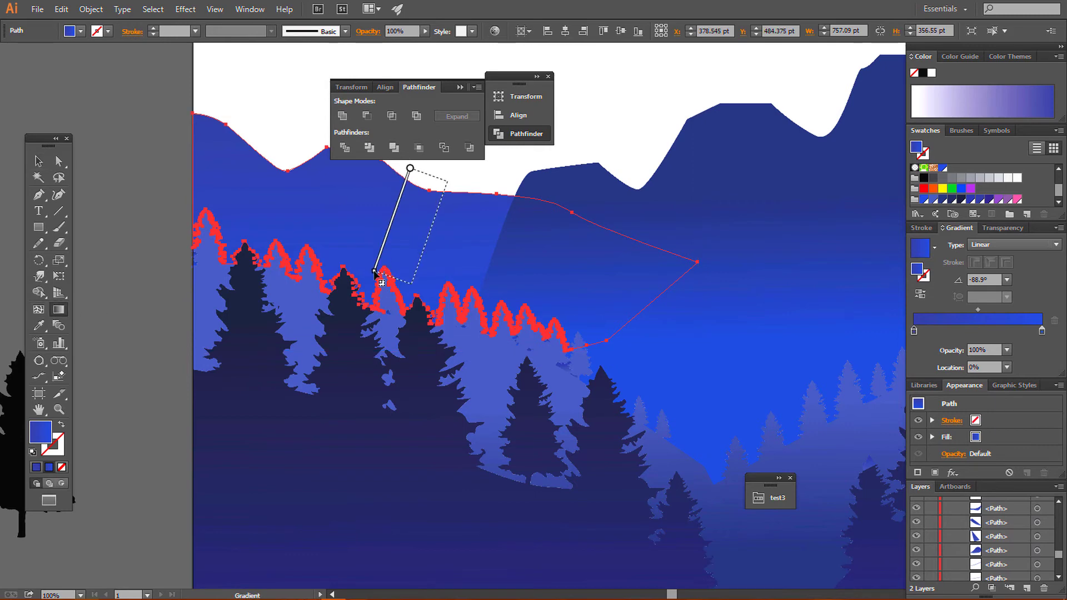
click(40, 160)
click(95, 148)
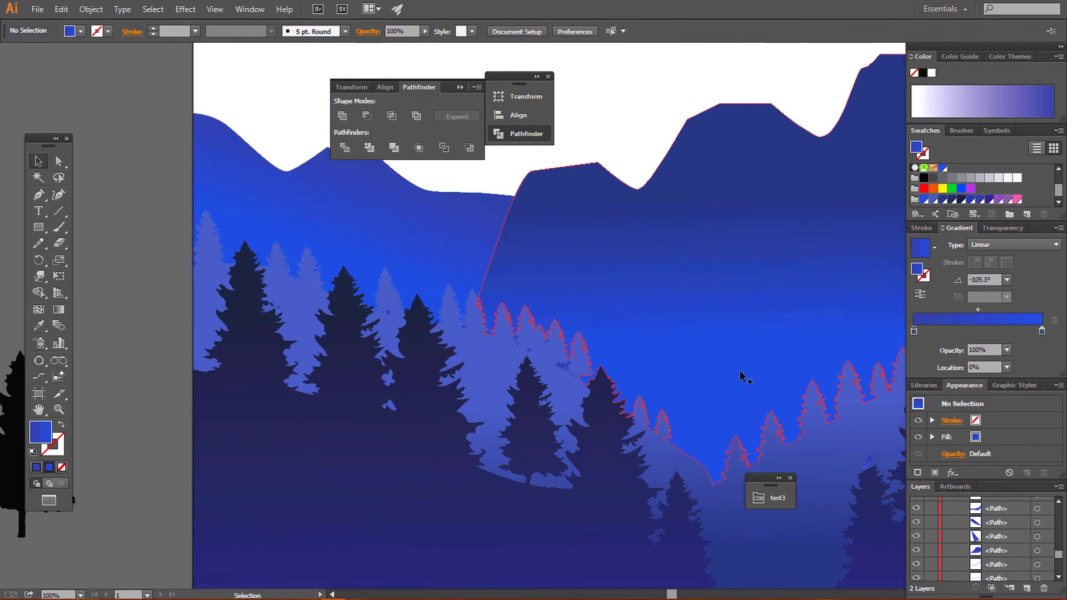
scroll(723, 373, down, 2)
scroll(708, 427, down, 1)
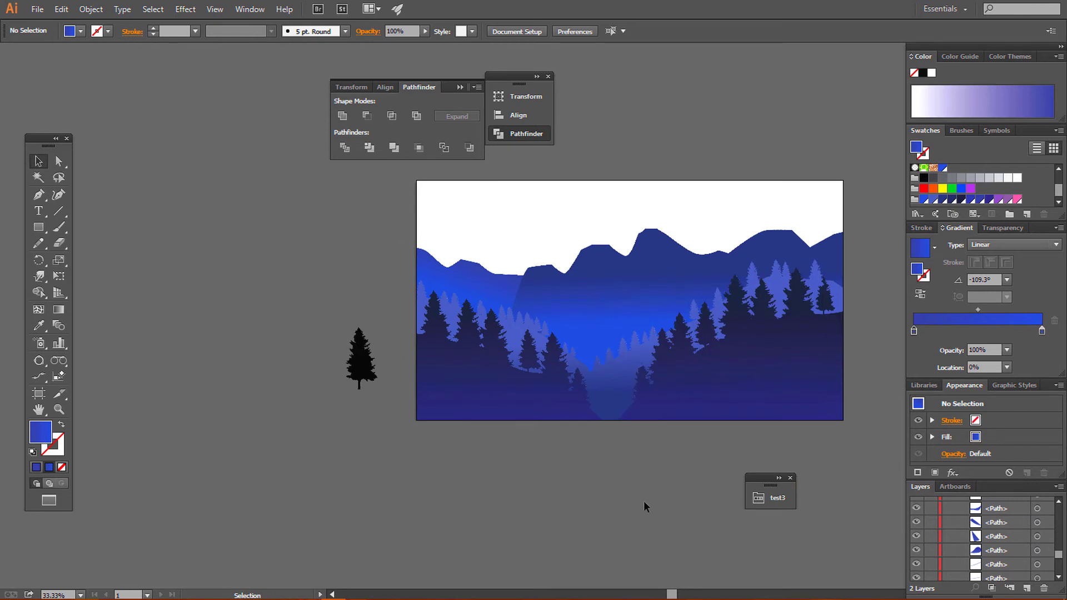
- Draw a closed Pen shape covering the sky from the artboard top down to below the mountains
drag(779, 447, 664, 460)
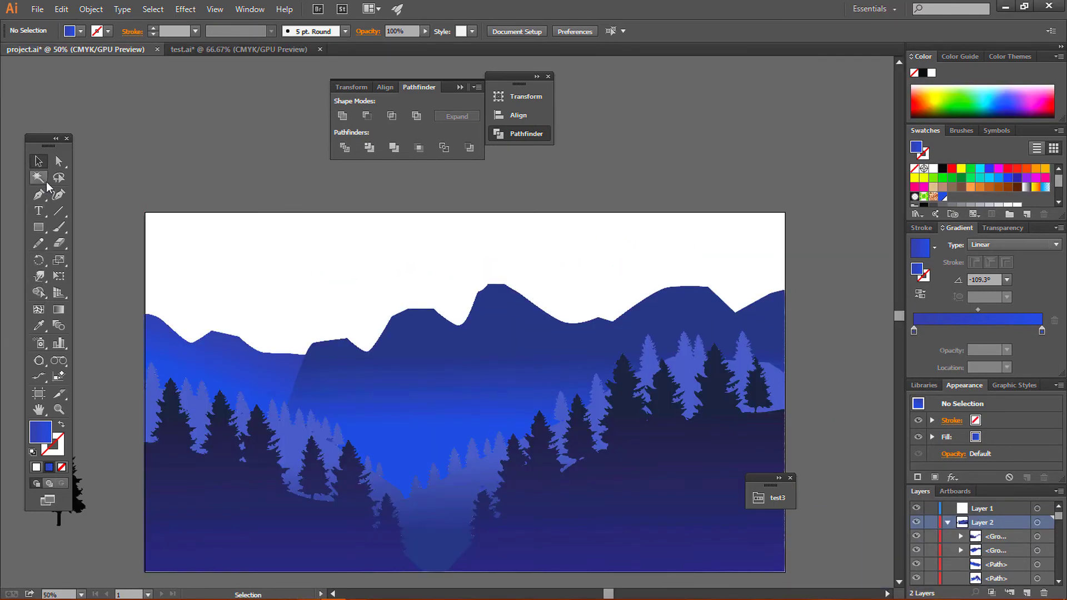
click(40, 194)
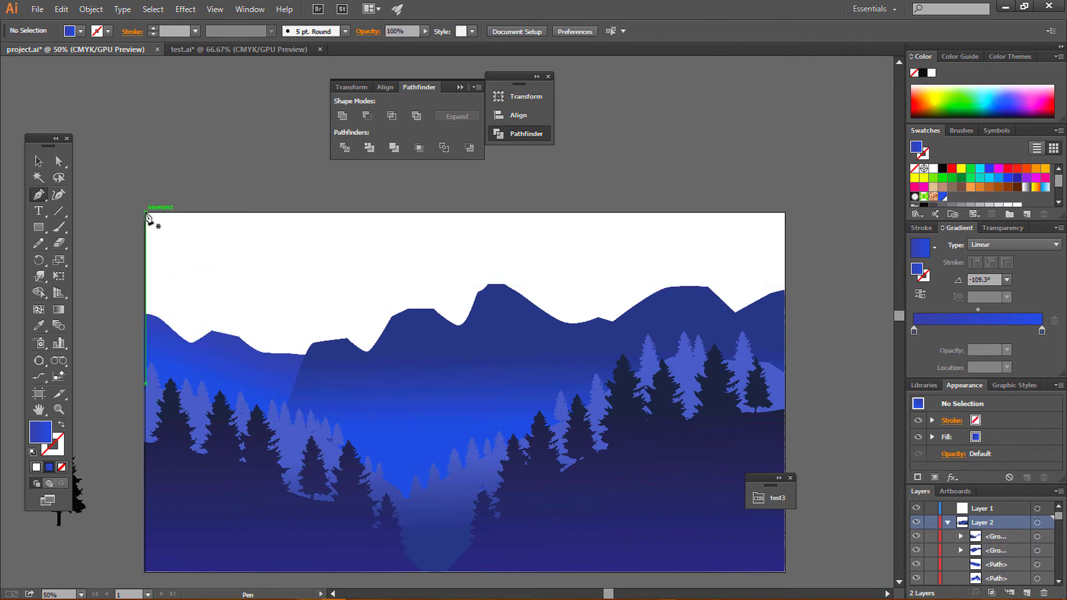
click(146, 213)
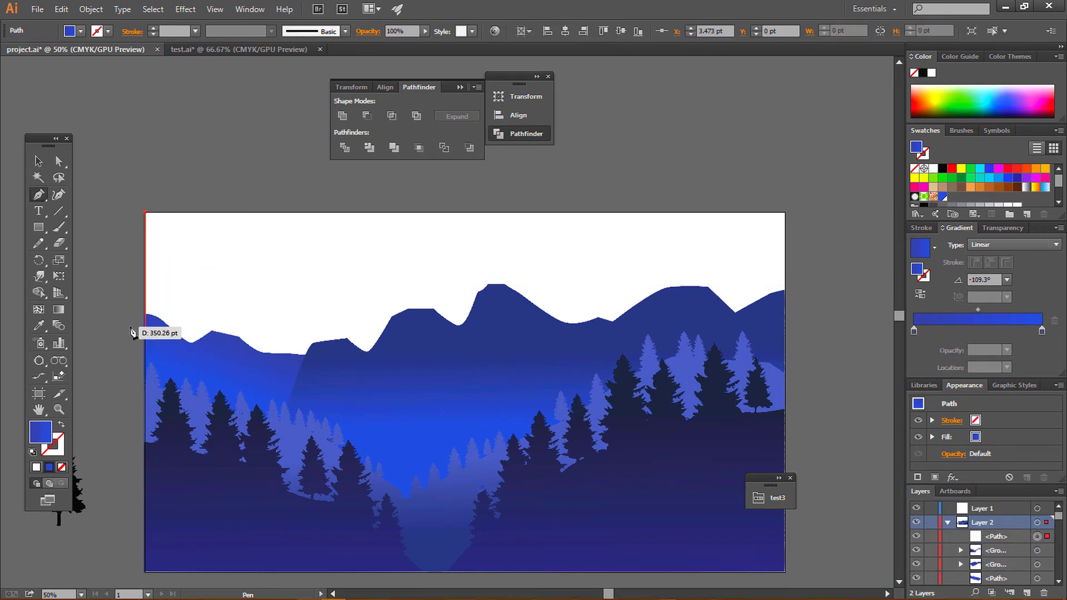
click(196, 363)
click(303, 372)
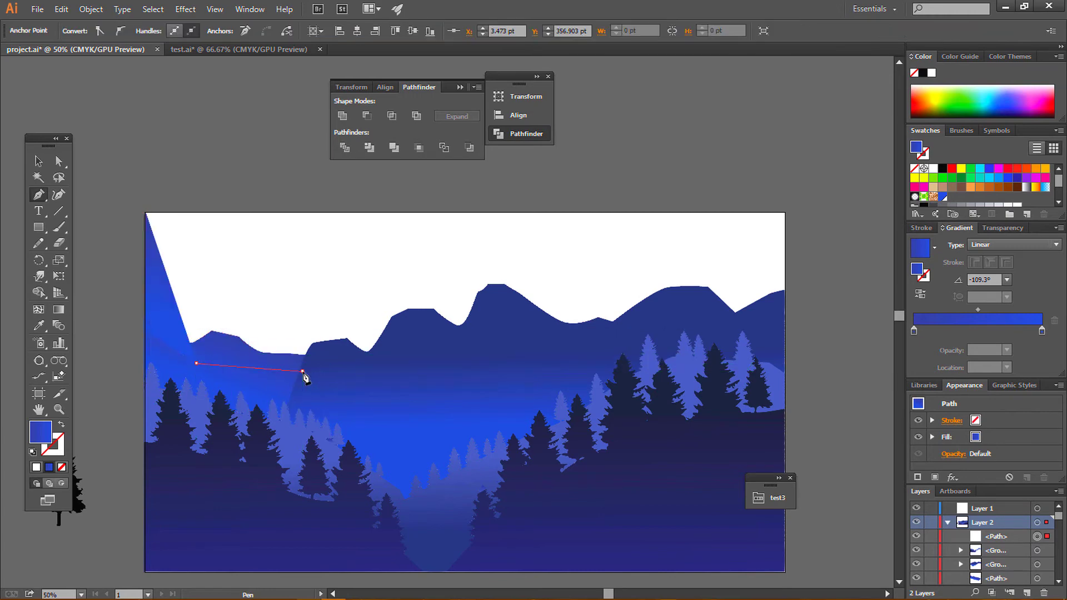
click(426, 387)
click(535, 370)
click(605, 342)
click(695, 310)
click(770, 333)
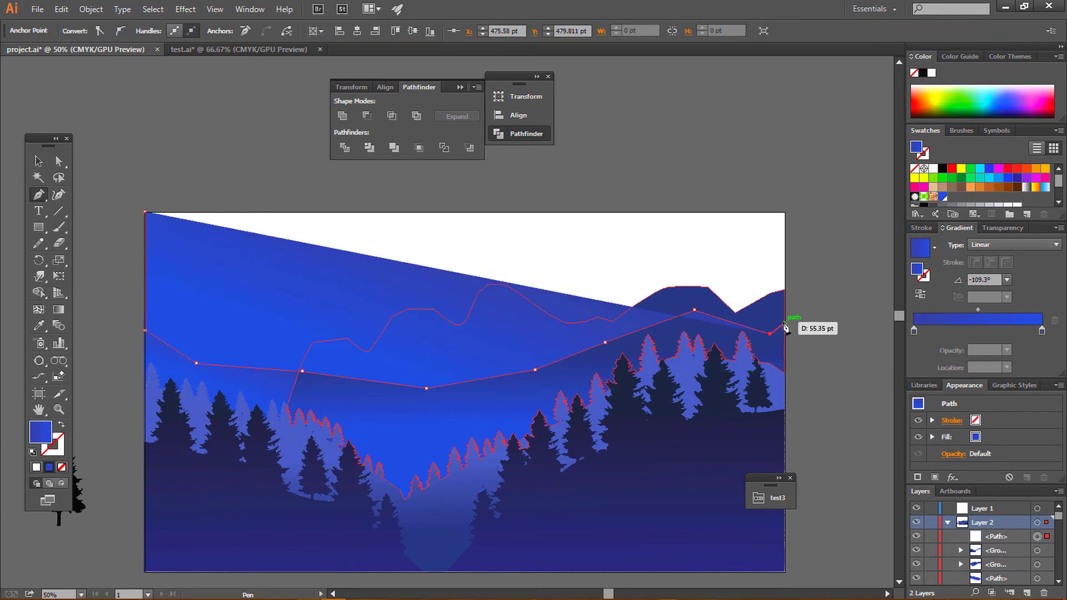
click(784, 321)
click(784, 212)
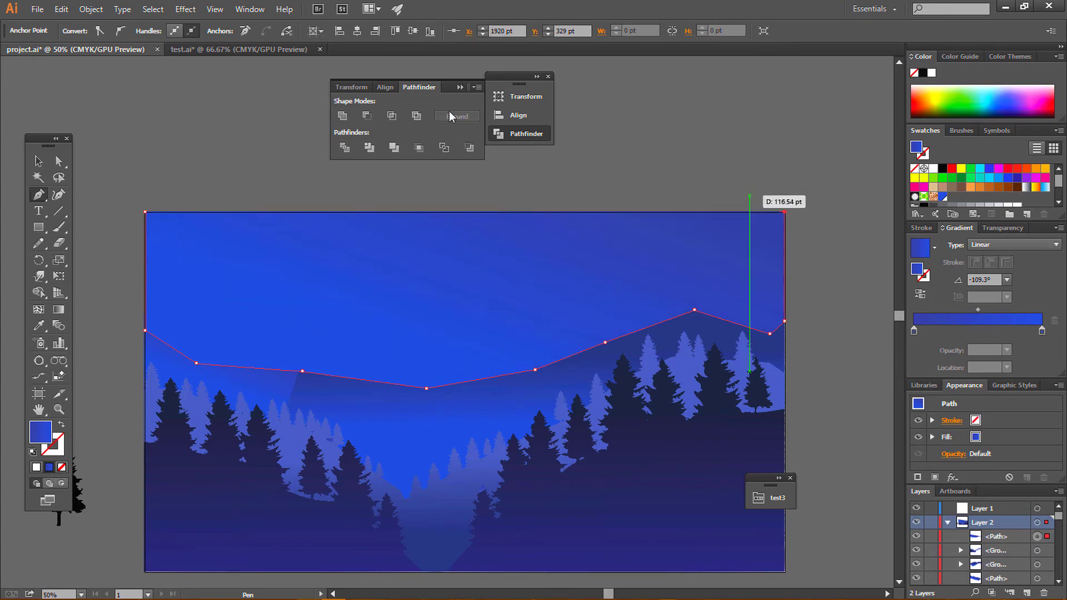
click(145, 212)
- Select the sky shape with both tree groups and merge the sky regions with the Shape Builder
key(v)
click(250, 155)
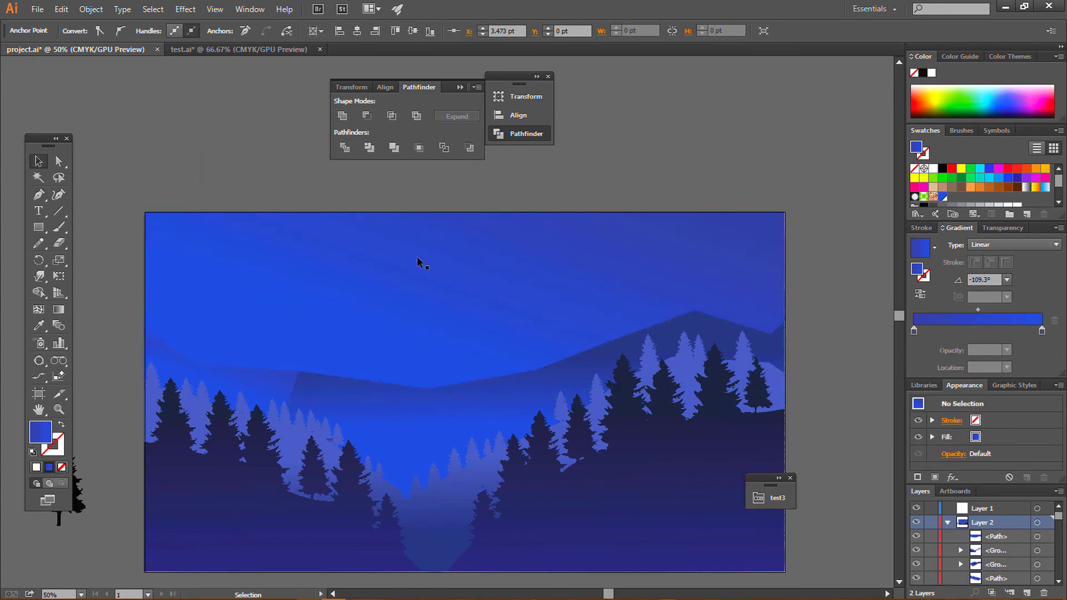
click(464, 300)
shift+click(407, 414)
shift+click(261, 393)
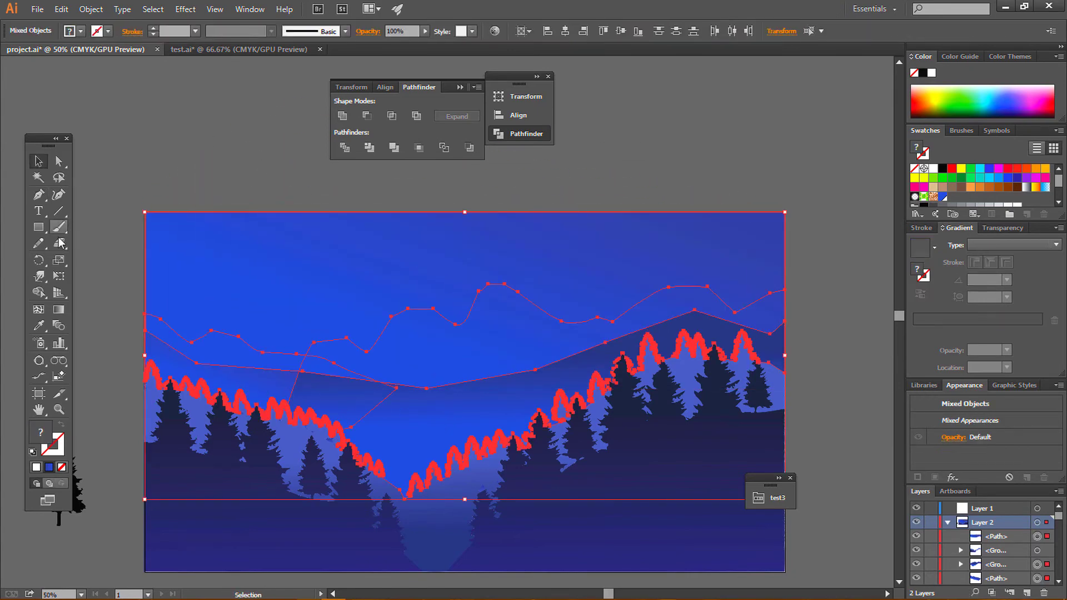
click(39, 292)
drag(270, 268, 422, 236)
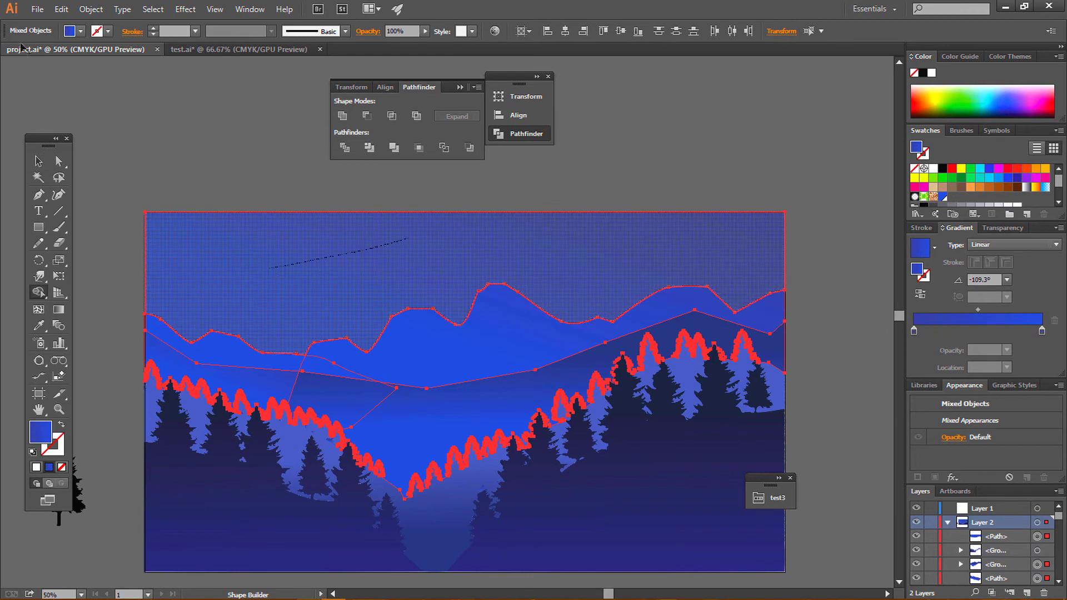
- Select the new sky shape behind the mountain ridge
key(v)
click(216, 139)
click(255, 367)
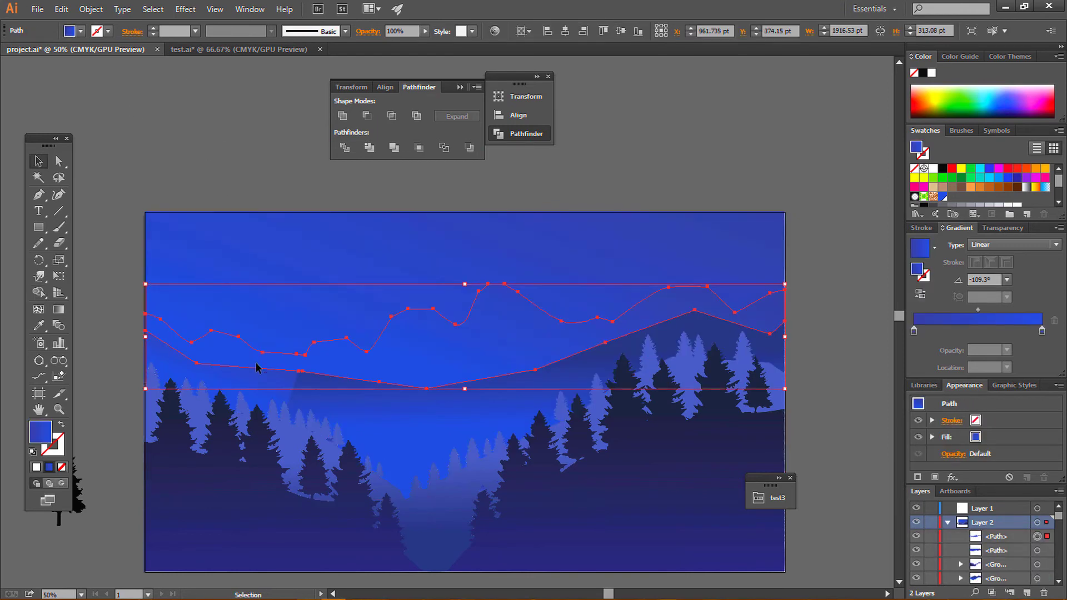
click(464, 263)
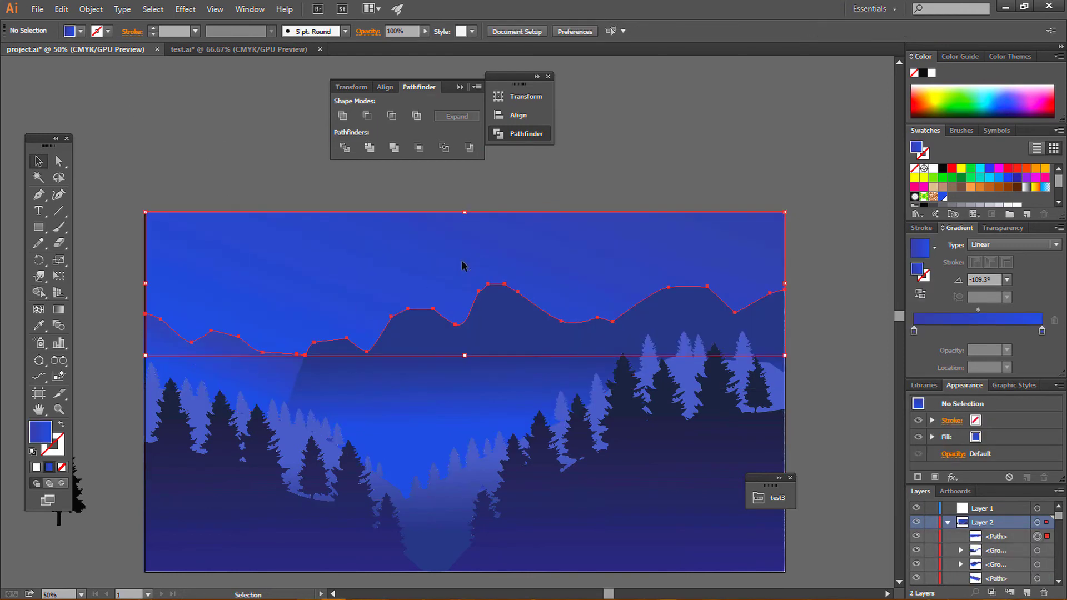
- Set the sky gradient's right stop to pink and shift the midpoint toward the pink end
click(1042, 331)
scroll(1024, 205, down, 3)
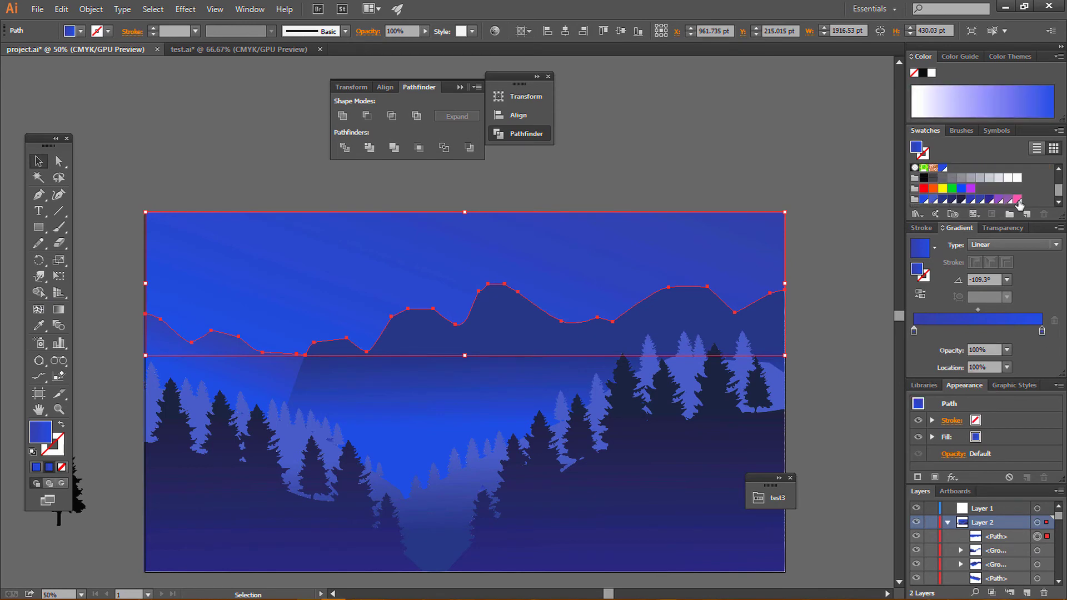
click(1017, 200)
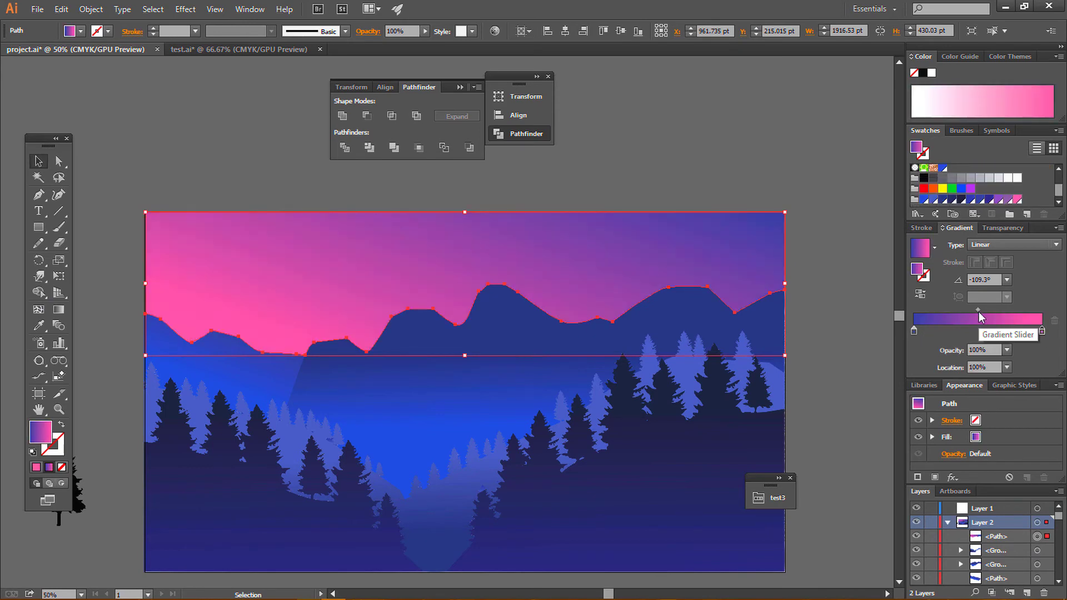
drag(978, 310, 993, 309)
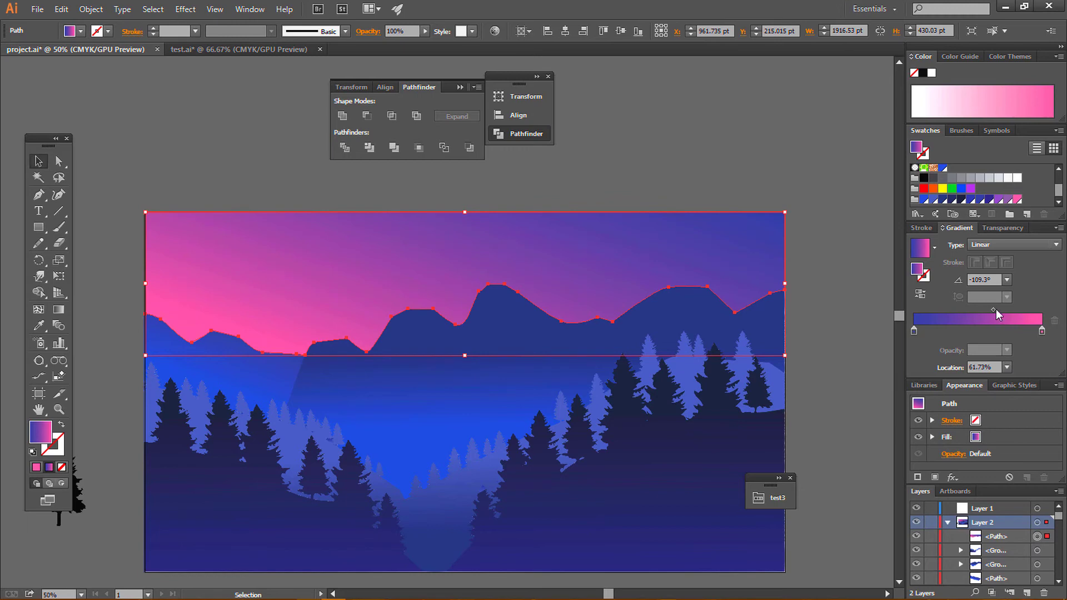
click(717, 180)
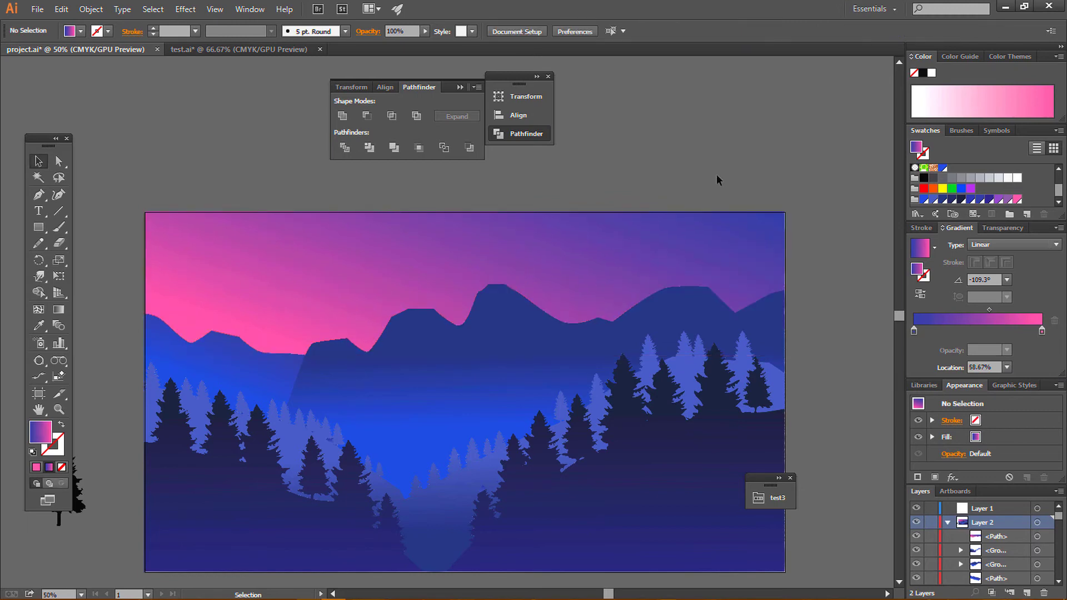
- Redraw the sky gradient vertically so the pink band sits along the mountain ridge
click(667, 261)
key(g)
mouse_move(432, 244)
mouse_down()
mouse_move(438, 353)
mouse_move(469, 381)
mouse_up()
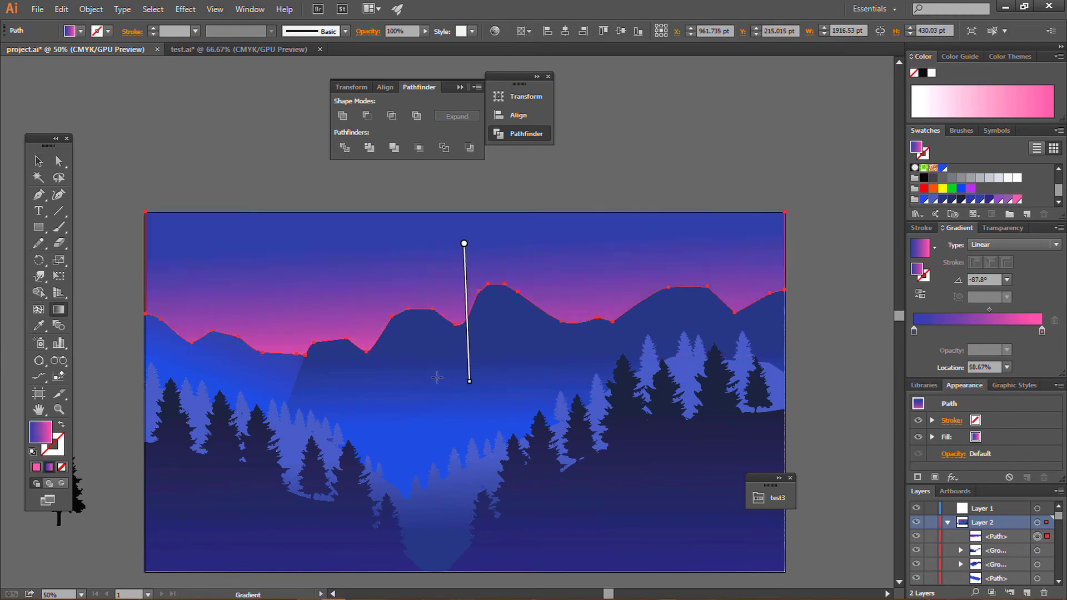
drag(464, 201, 468, 377)
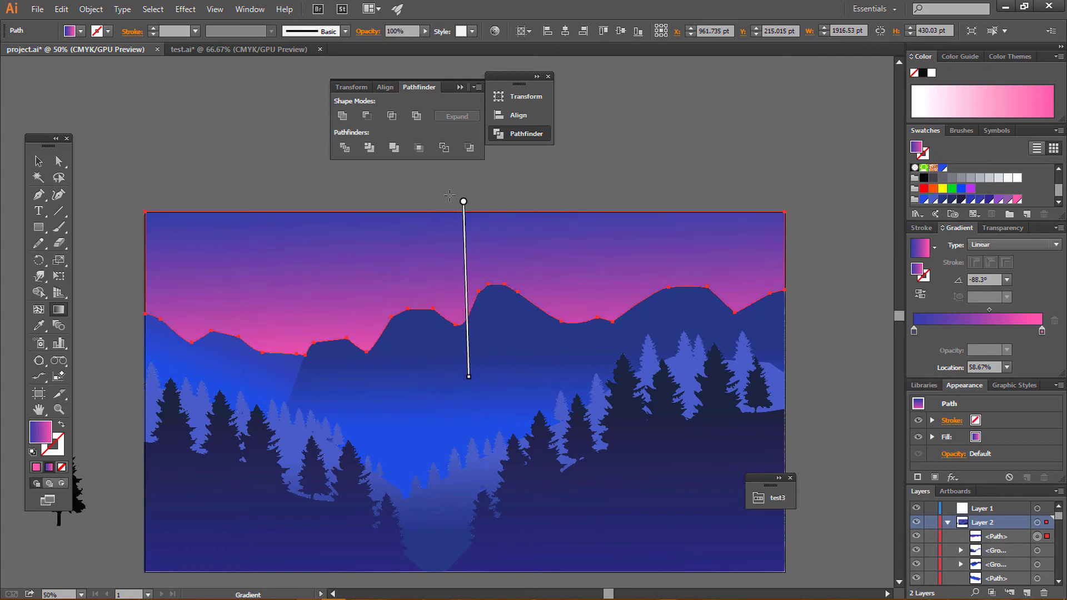
drag(463, 196, 467, 357)
click(39, 161)
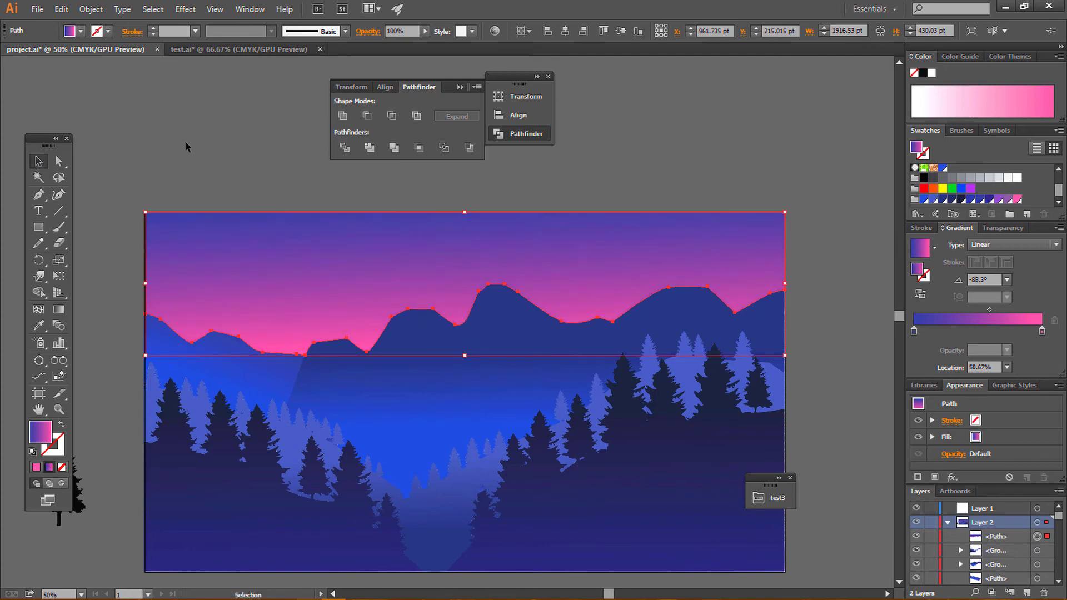
click(185, 143)
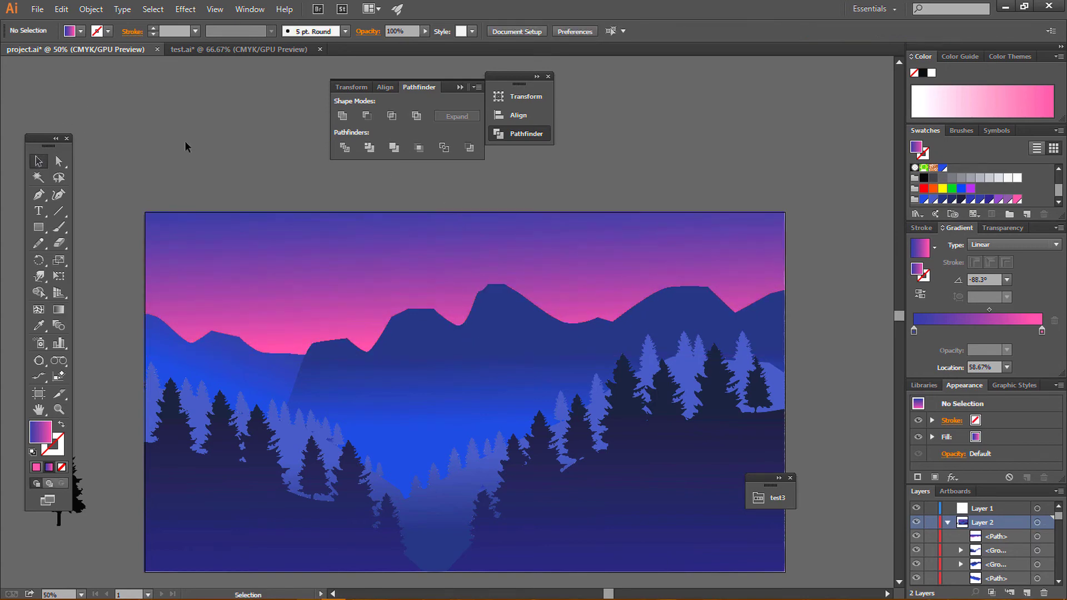
- Drag the sky shape's left edge out to meet the artboard's left edge
key(f)
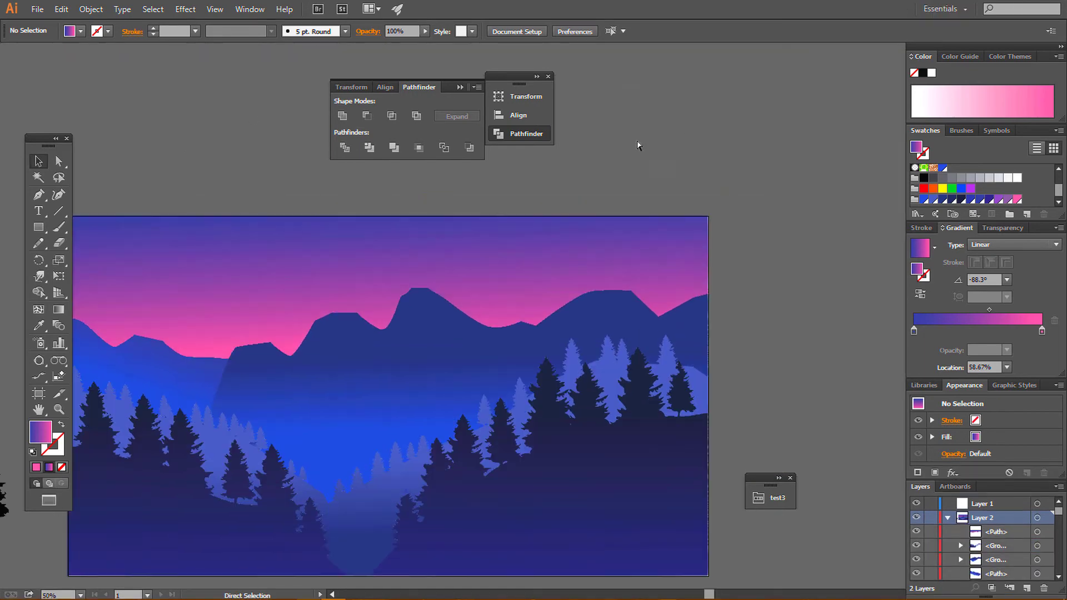
key(ctrl+plus)
scroll(422, 269, left, 5)
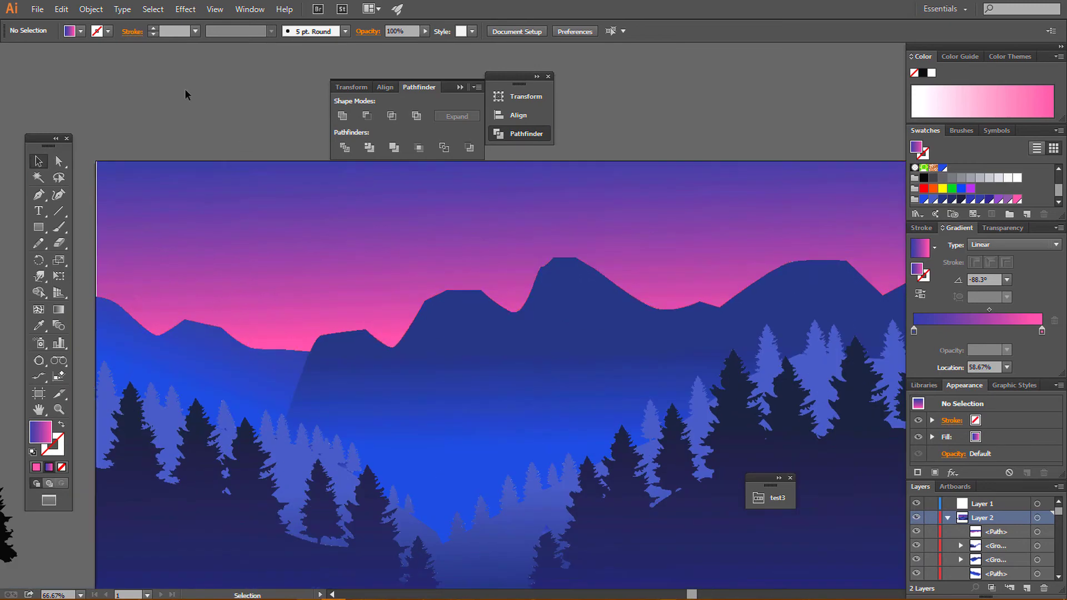
key(ctrl+plus)
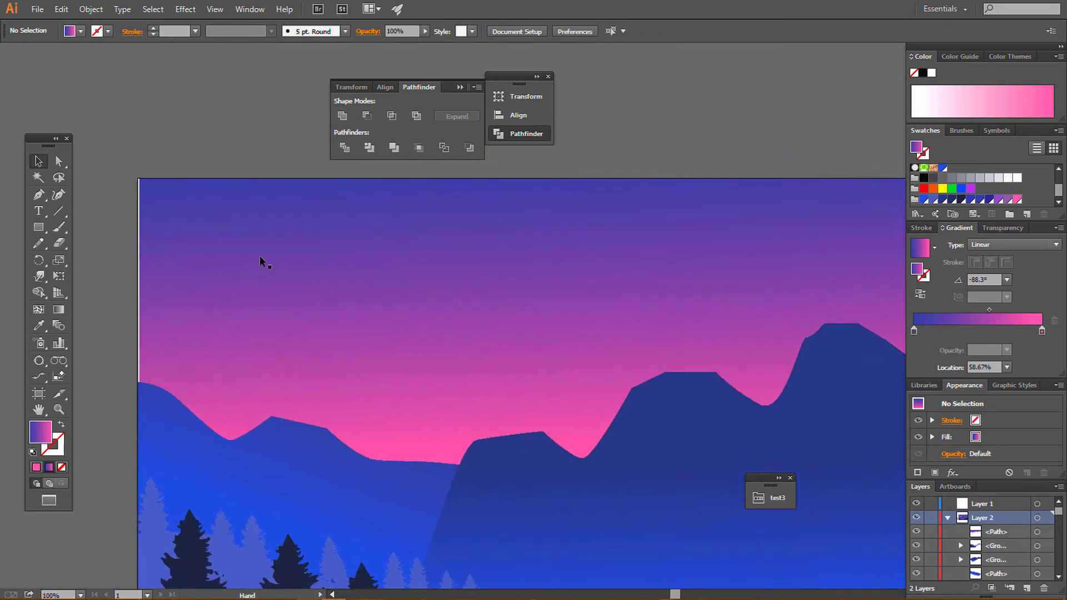
click(217, 271)
drag(139, 323, 136, 325)
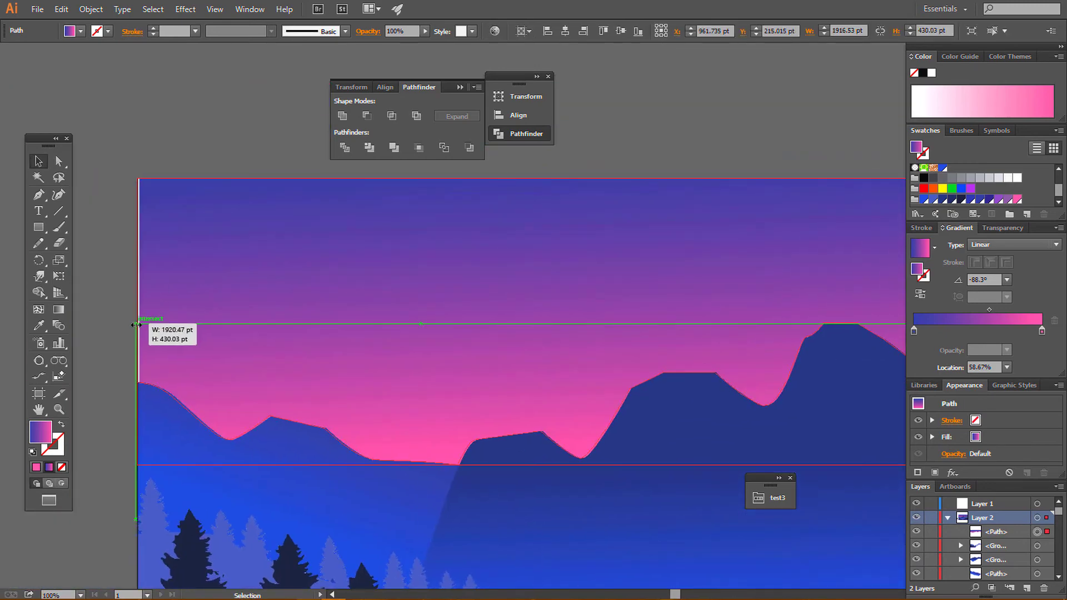
click(236, 158)
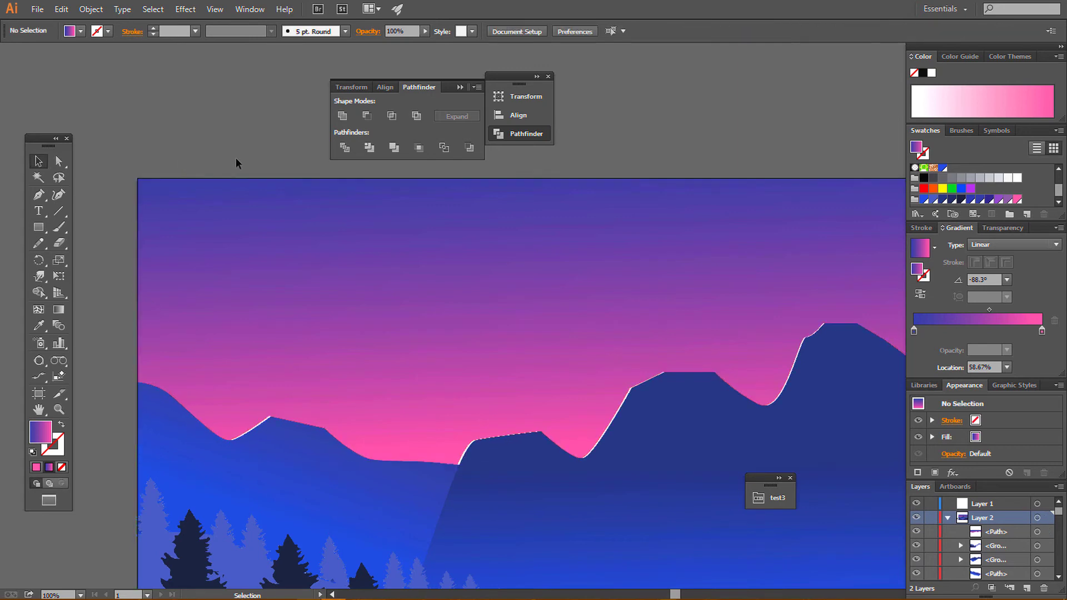
- Zoom and pan the view to the sky's top-left corner
key(ctrl+minus)
key(ctrl+minus)
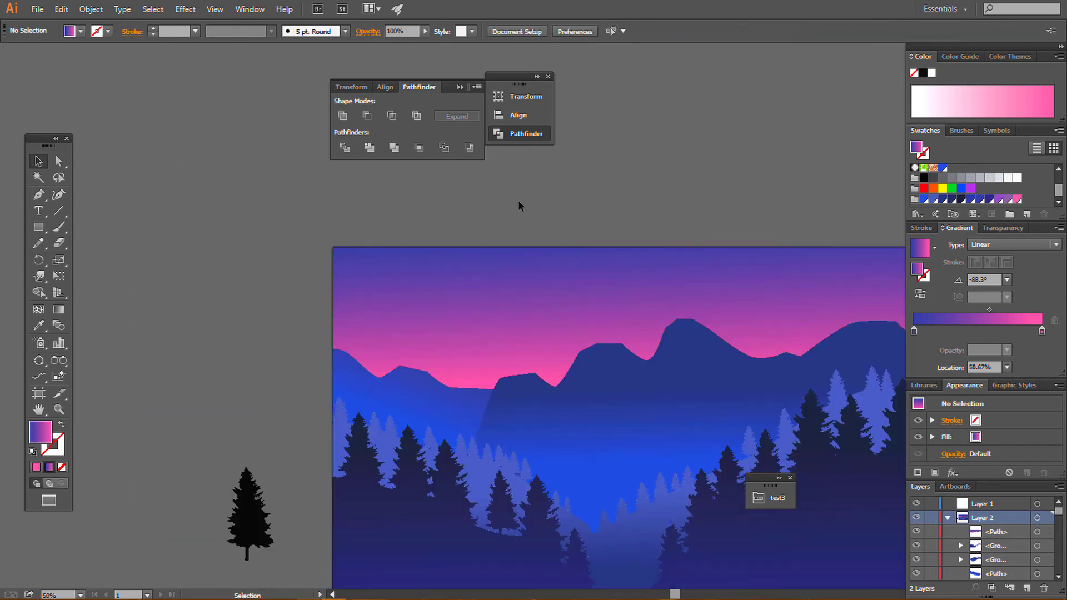
drag(518, 201, 379, 231)
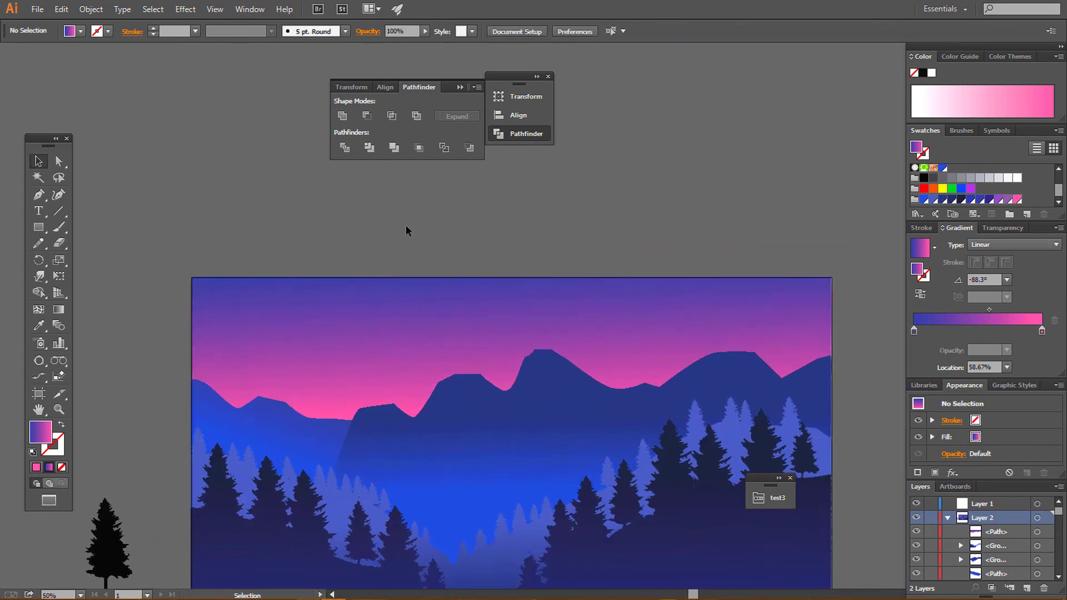
key(ctrl+plus)
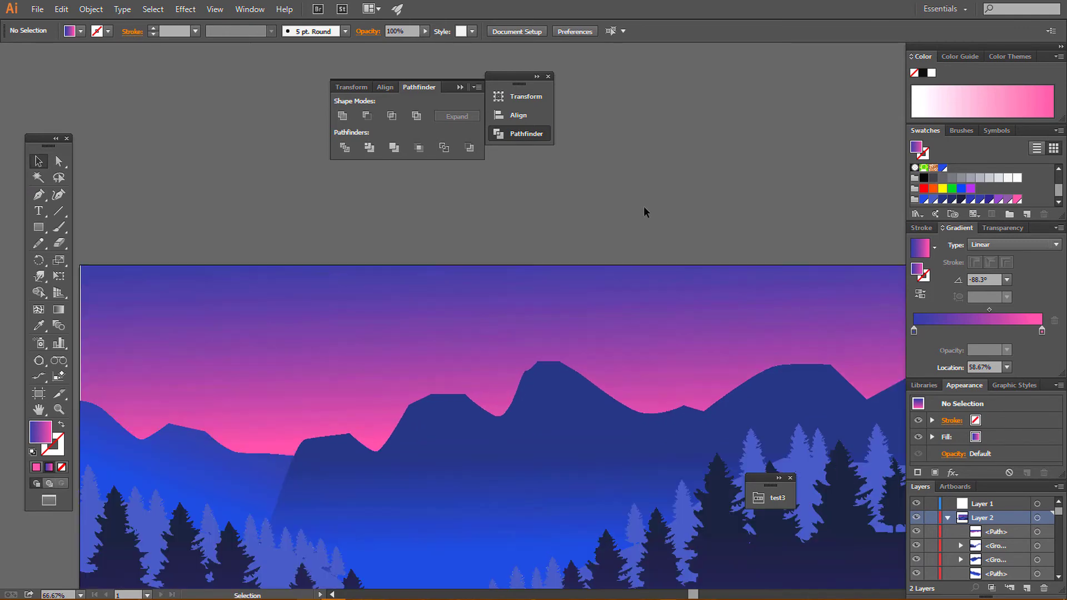
drag(398, 184, 593, 173)
key(ctrl+plus)
key(ctrl+plus)
drag(435, 275, 485, 275)
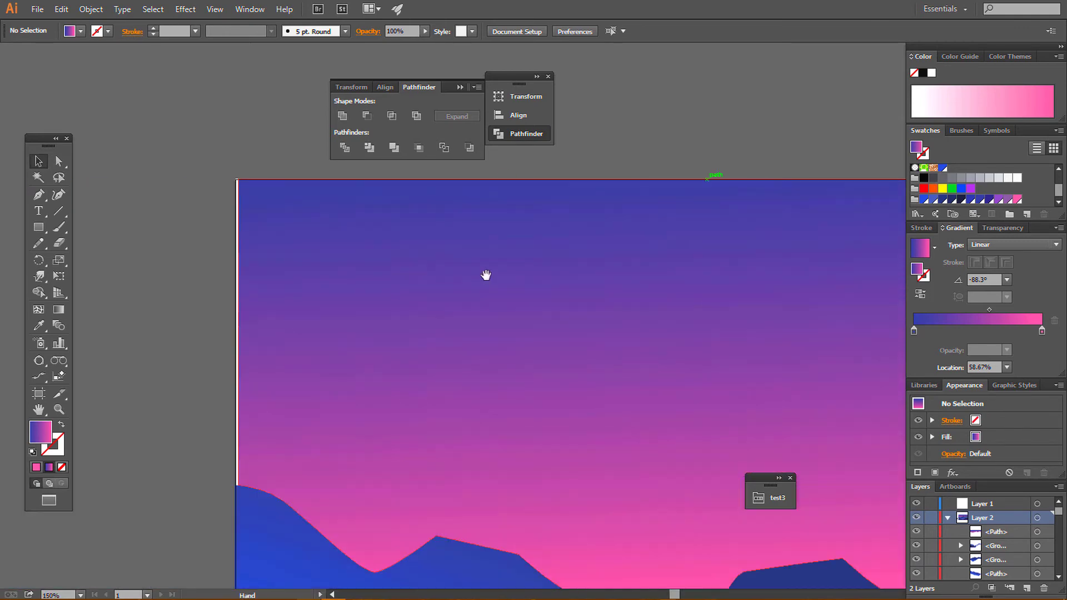
click(46, 195)
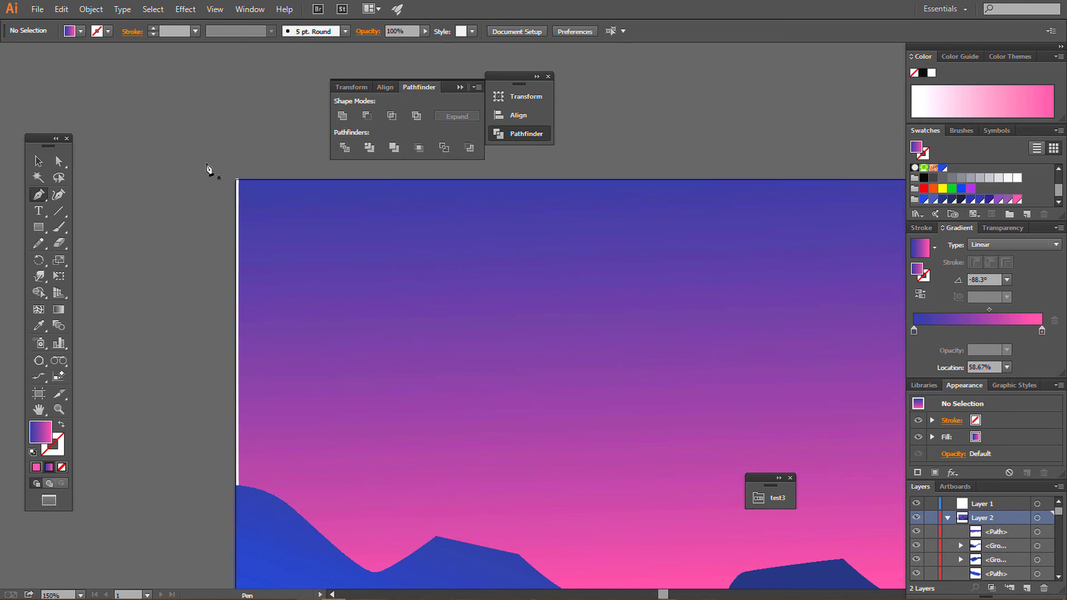
- Pen-draw a patch over the sky's top-left corner and Pathfinder Unite it with the sky
click(207, 164)
click(251, 176)
click(256, 467)
click(238, 485)
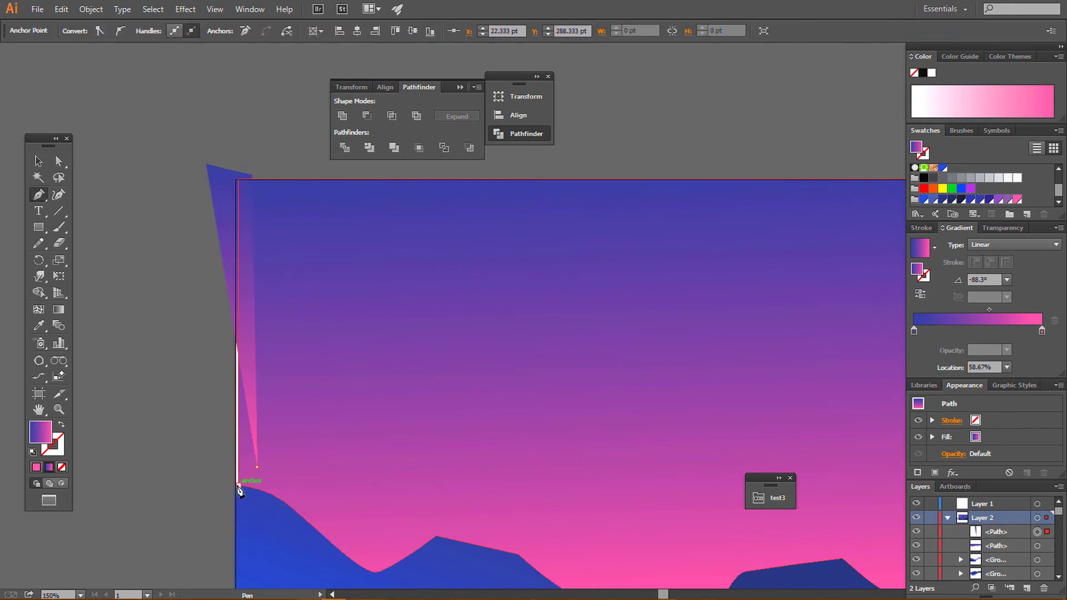
click(137, 468)
click(205, 164)
key(v)
shift+click(361, 258)
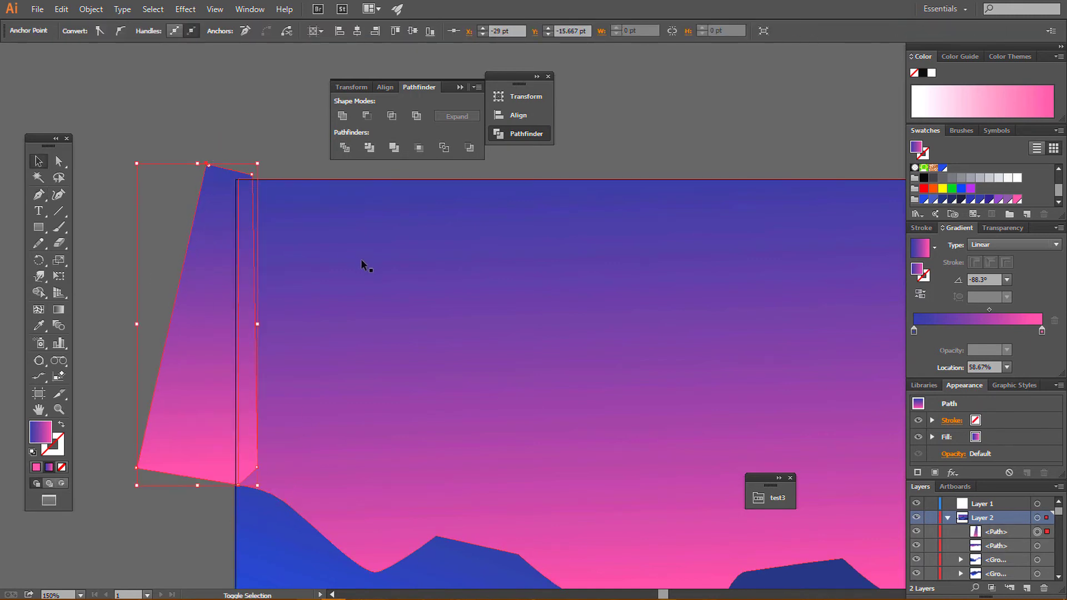
click(342, 116)
click(206, 125)
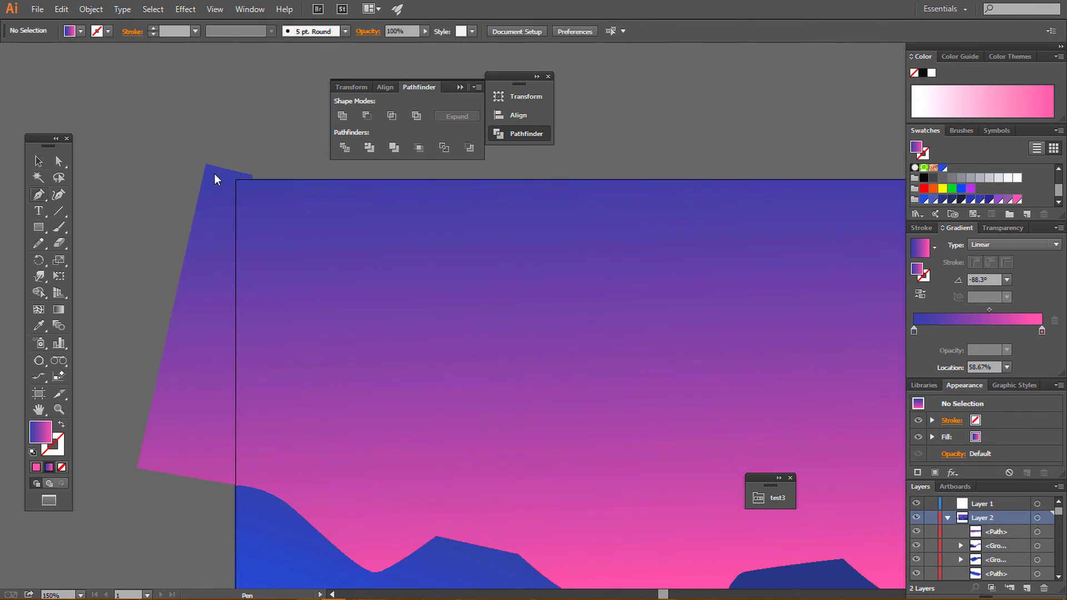
- Pen-draw a cutting shape around the sky's overhang left of the artboard
click(252, 179)
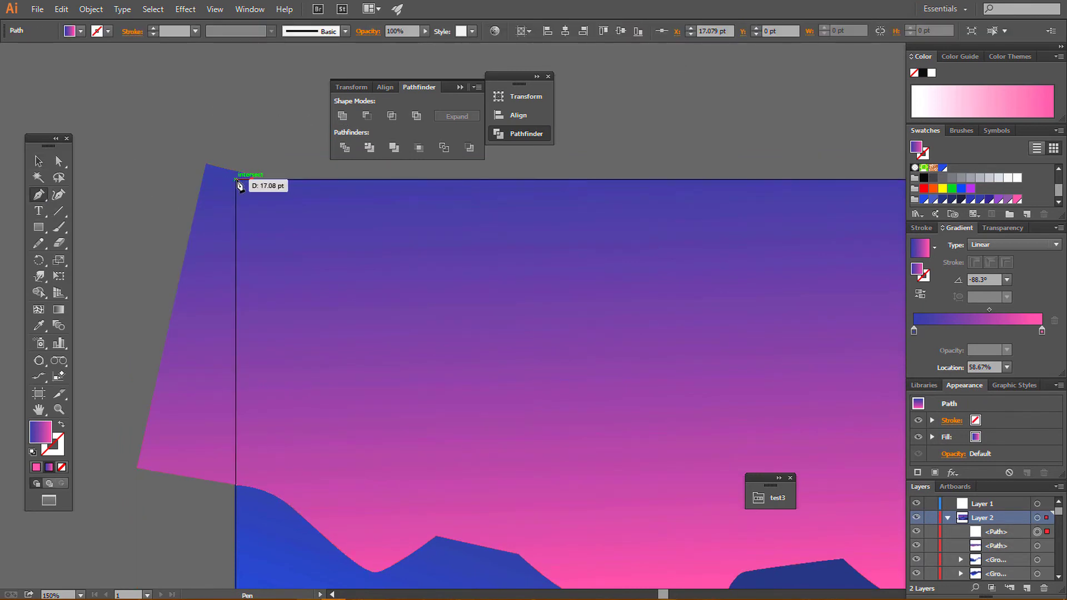
click(235, 485)
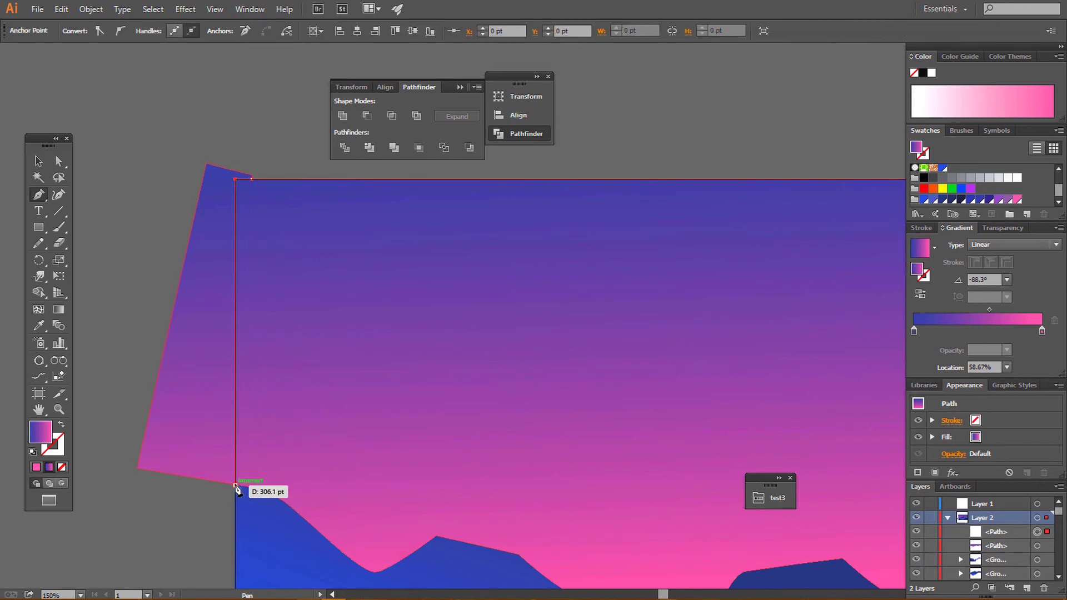
click(146, 506)
click(114, 433)
click(160, 232)
click(195, 133)
click(259, 146)
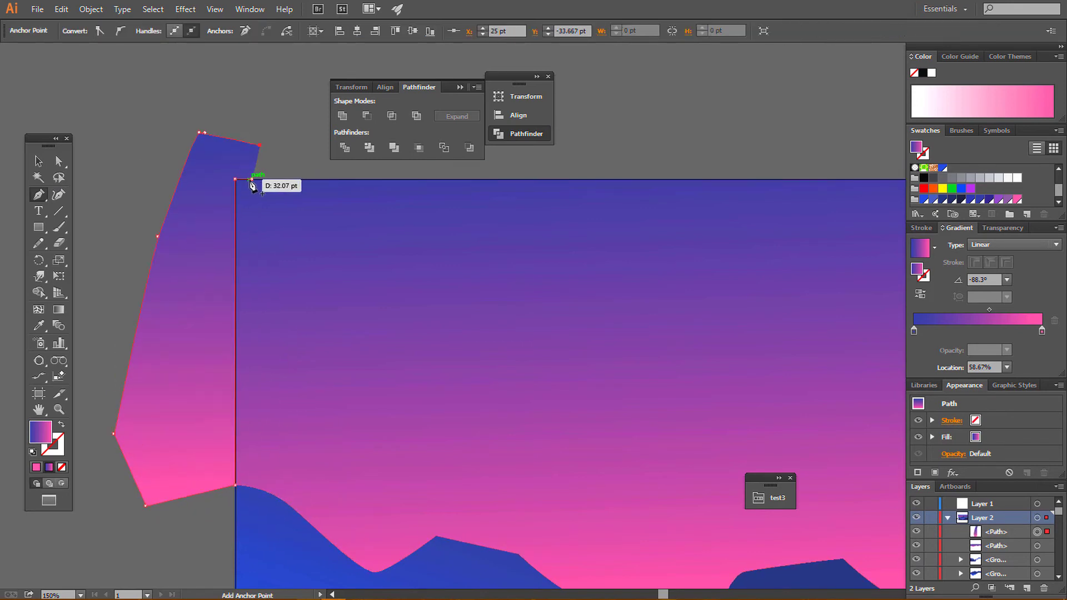
click(252, 179)
- Subtract the cutting shape from the sky with Minus Front, then zoom out to the whole landscape
key(v)
shift+click(337, 253)
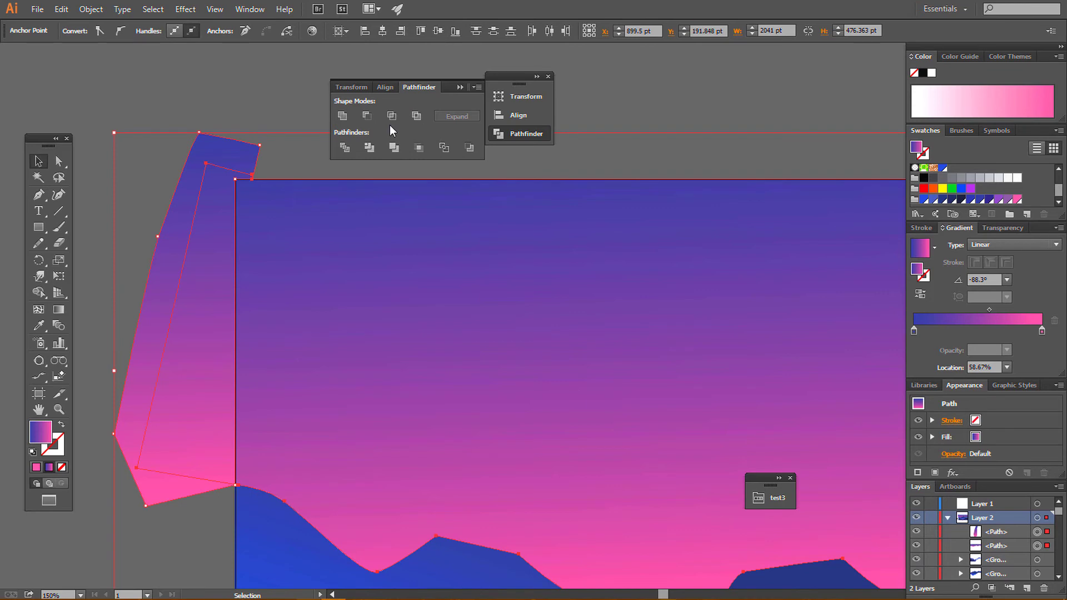
click(366, 115)
key(ctrl+shift+a)
key(ctrl+1)
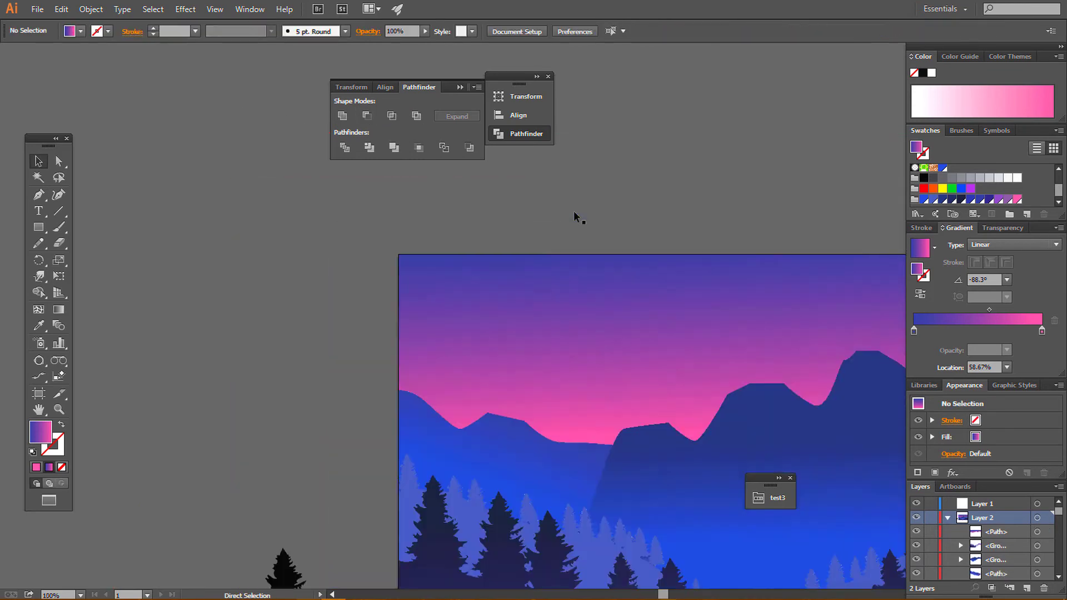
key(ctrl+minus)
key(ctrl+minus)
key(ctrl+minus)
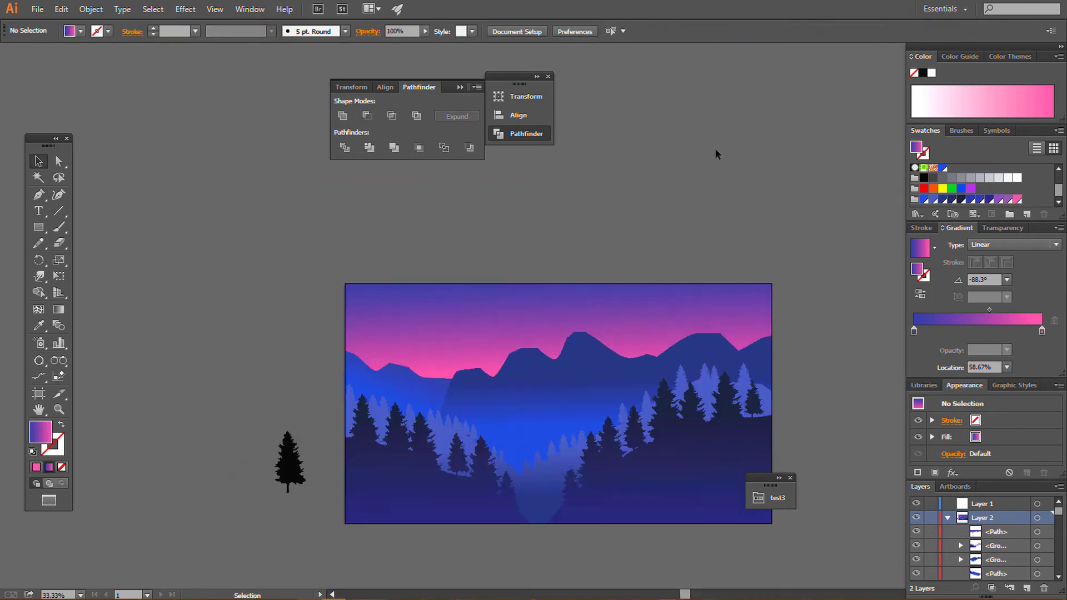
key(ctrl+plus)
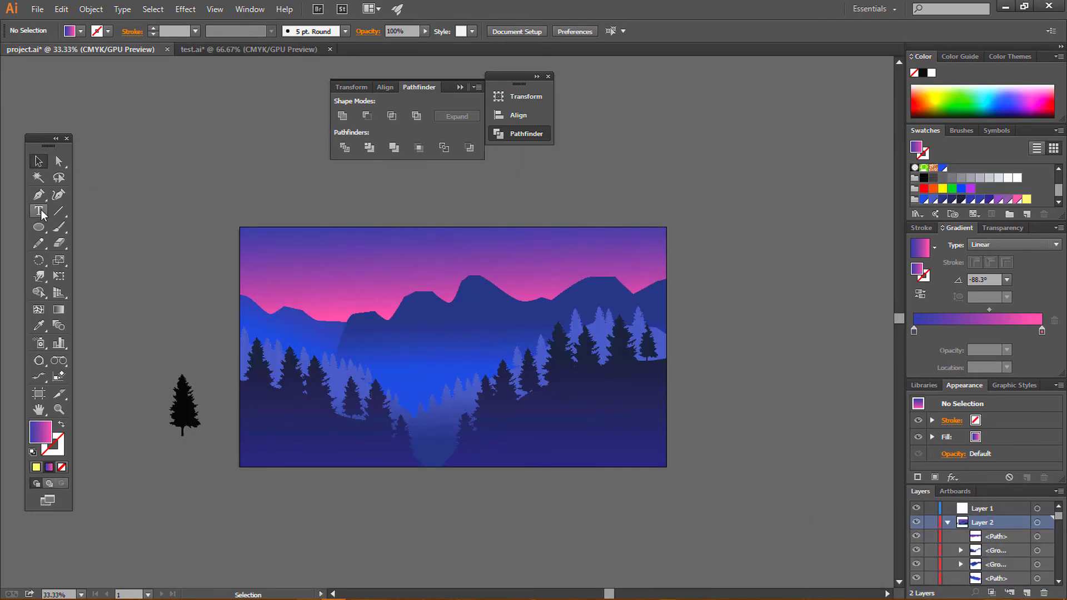
- Check the spare pine tree beside the artboard, then zoom in on the landscape
click(187, 405)
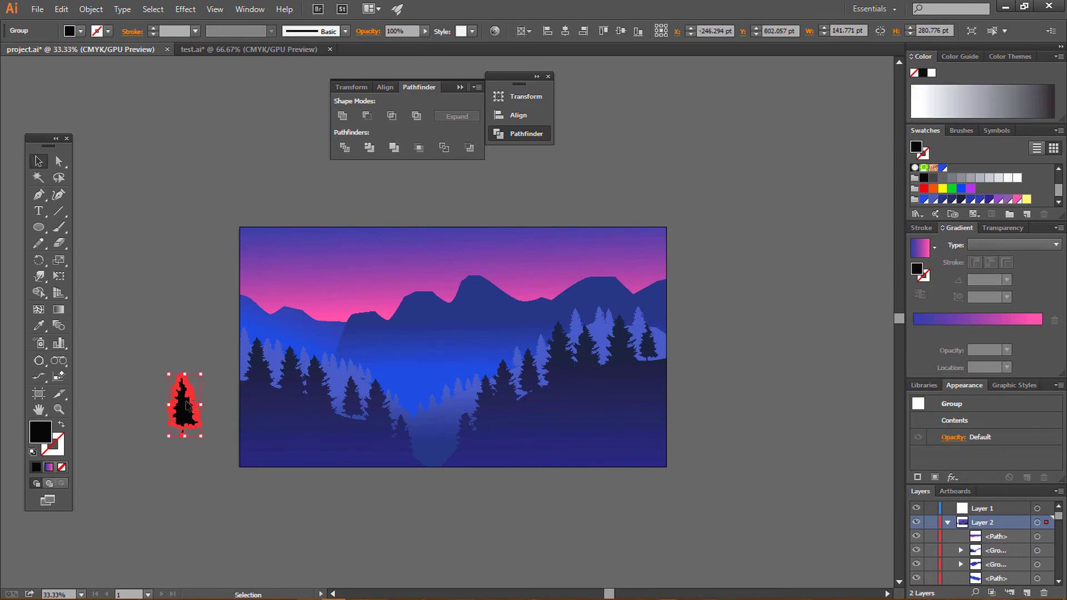
click(157, 212)
click(183, 403)
click(196, 286)
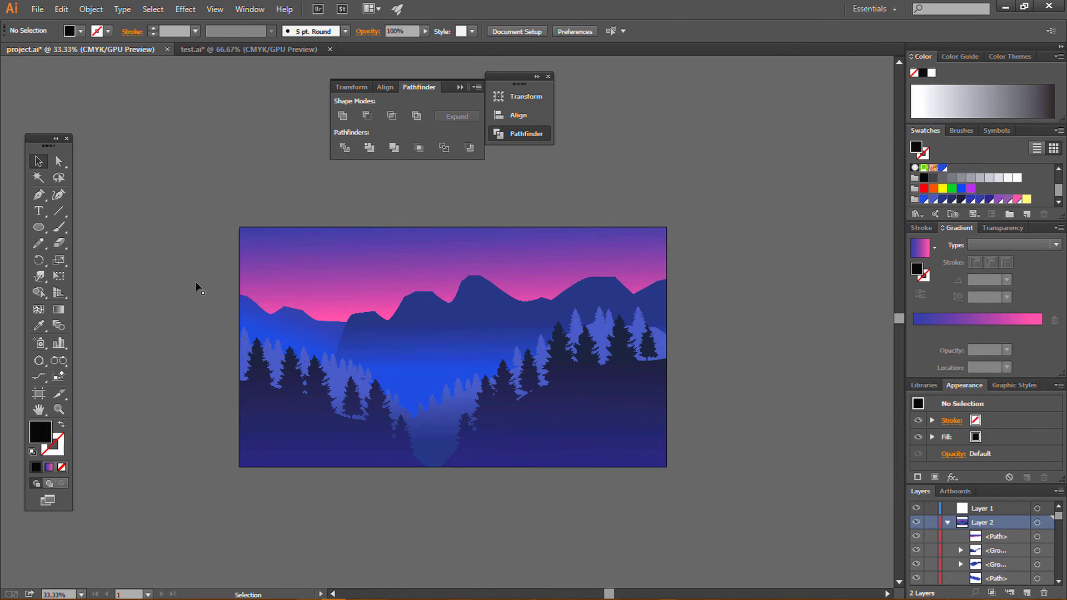
key(ctrl+plus)
key(ctrl+plus)
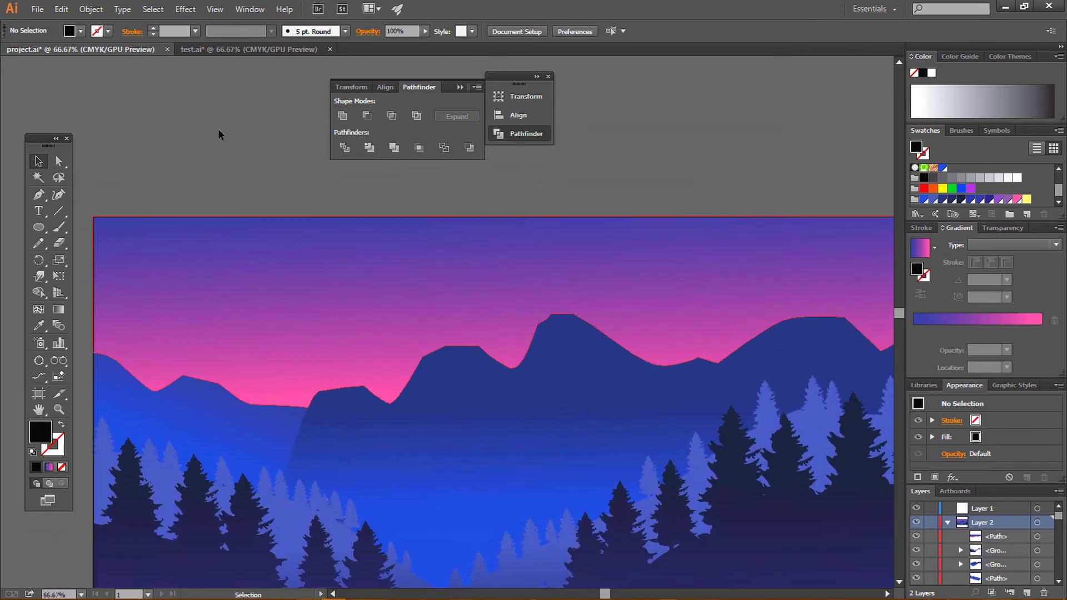
- Draw a circle above the upper-left landscape and fill it yellow
click(39, 227)
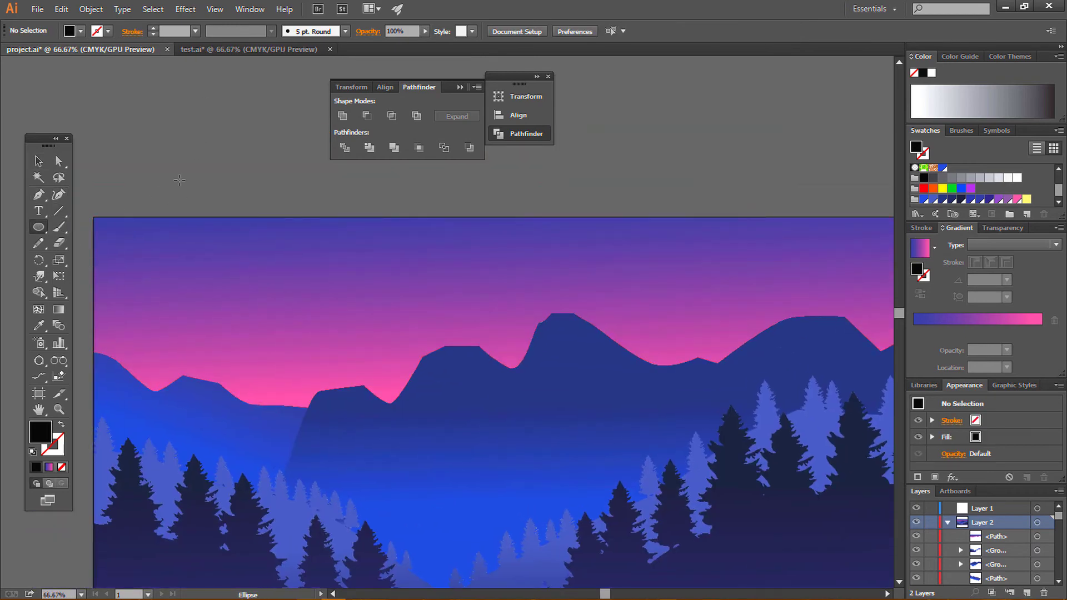
drag(214, 158, 253, 197)
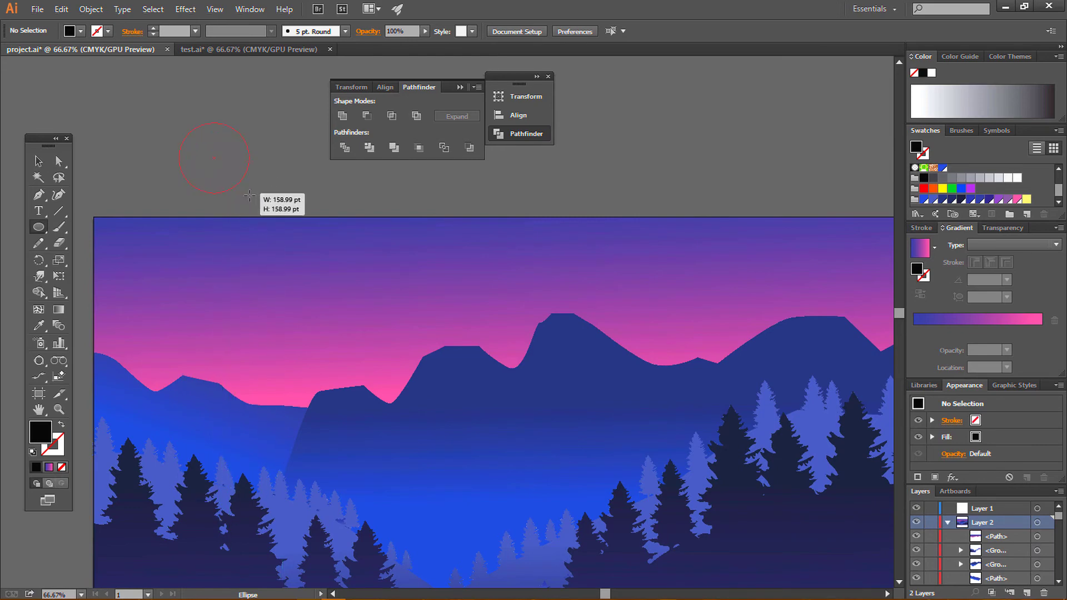
key(v)
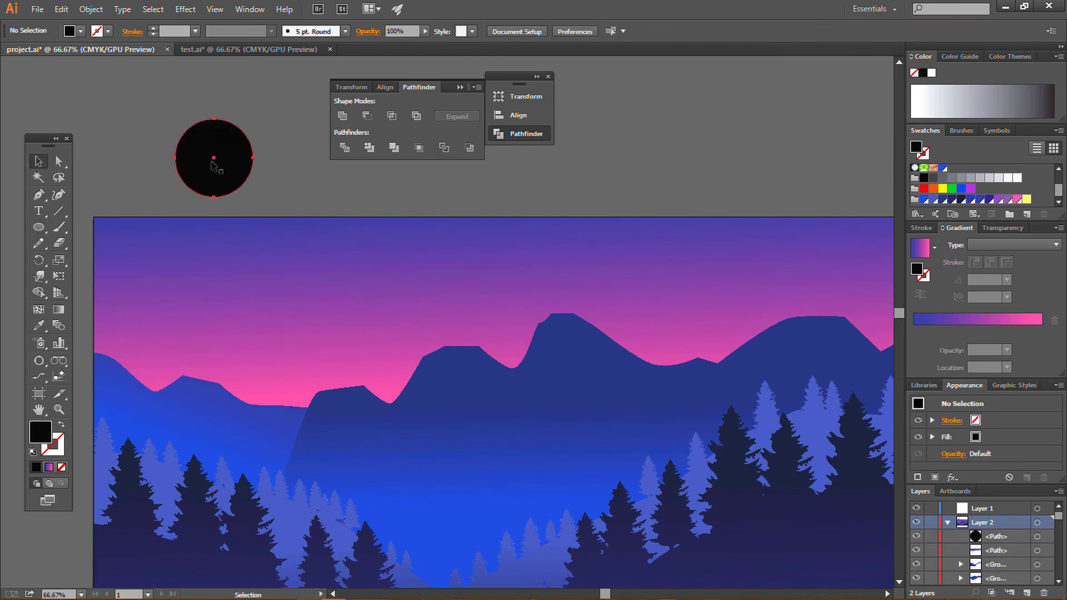
click(1027, 200)
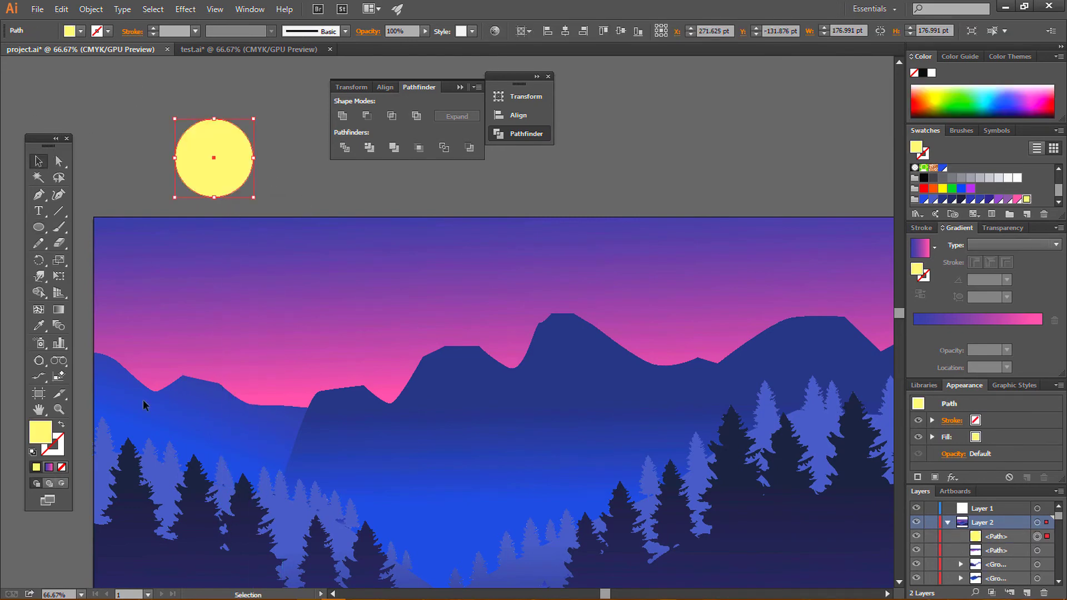
- Give the sun a white edge Inner Glow (Normal, 91%, 24 pt)
click(953, 478)
mouse_move(972, 250)
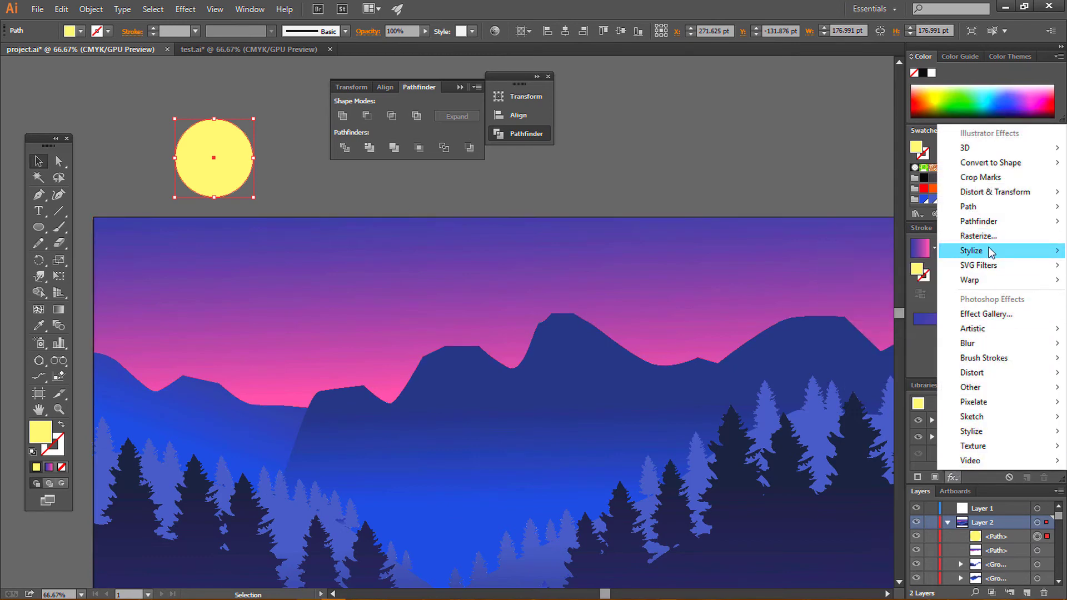
click(880, 281)
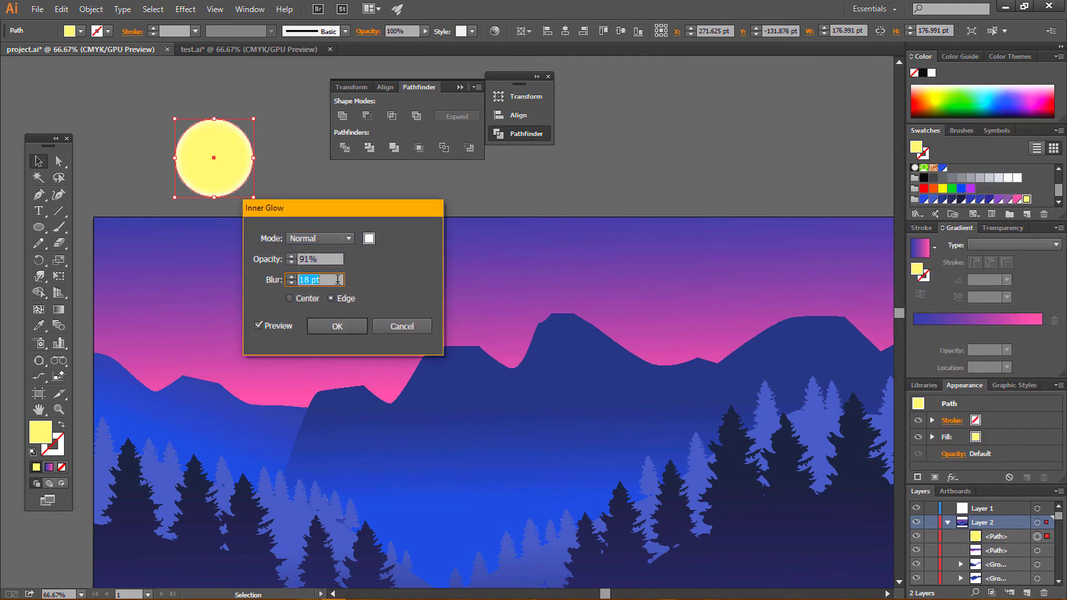
click(362, 321)
click(318, 152)
mouse_move(221, 178)
mouse_down()
mouse_move(289, 260)
mouse_move(239, 181)
mouse_up()
- Apply a 13-pixel Gaussian Blur to the sun
click(186, 8)
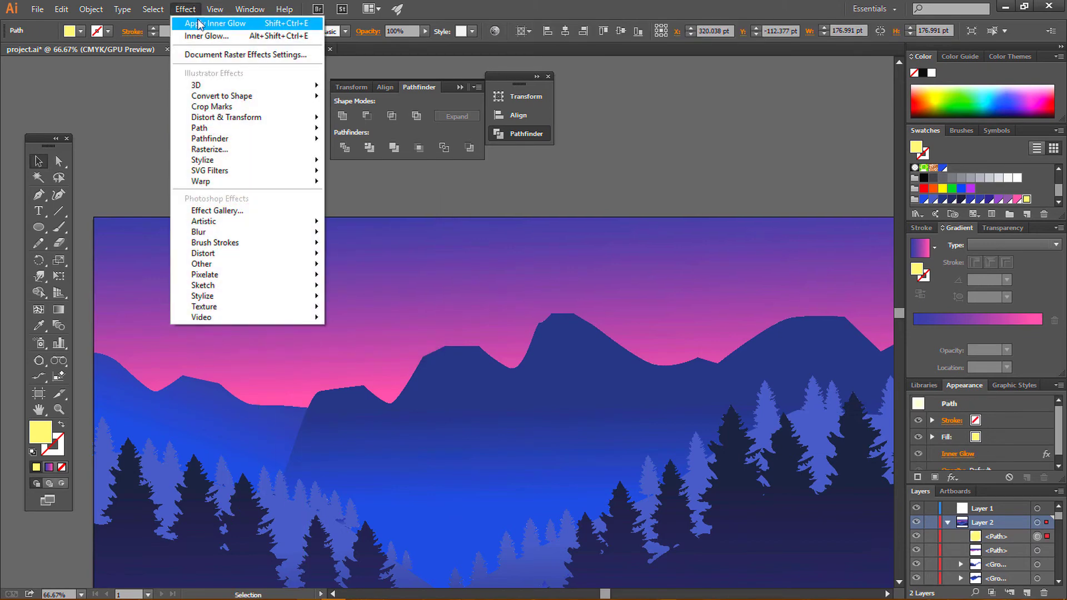
click(953, 478)
mouse_move(967, 342)
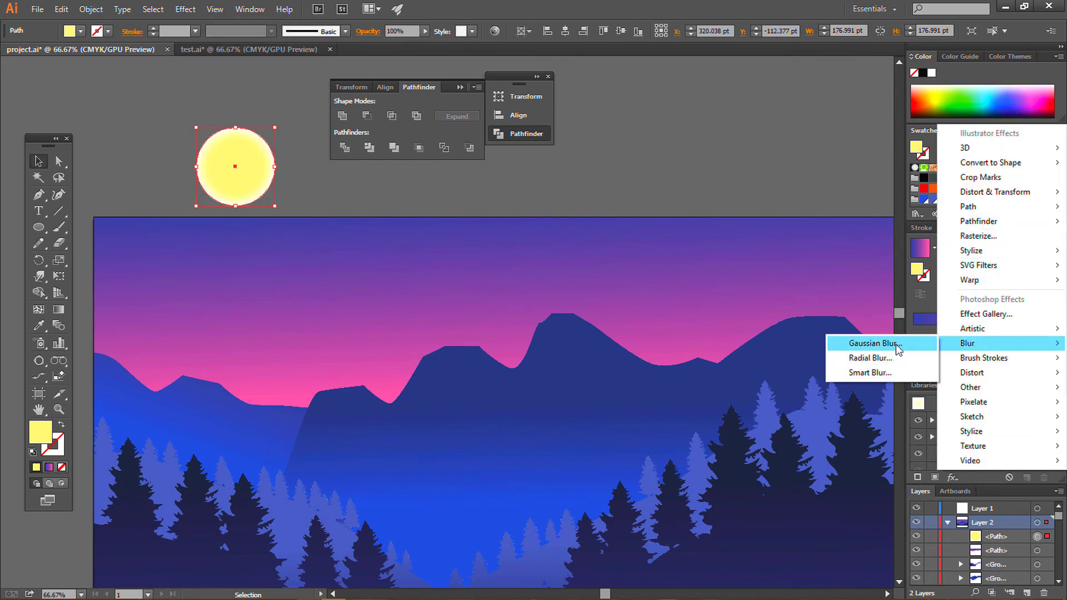
click(889, 343)
click(368, 304)
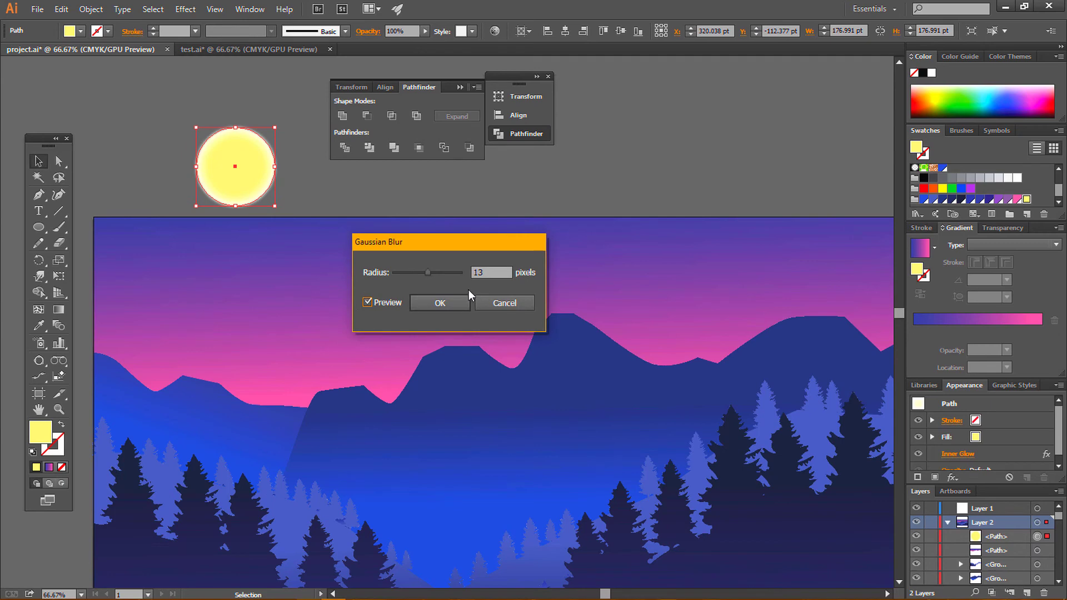
click(496, 273)
click(440, 303)
click(690, 138)
- Reselect the blurred sun and copy it
click(238, 167)
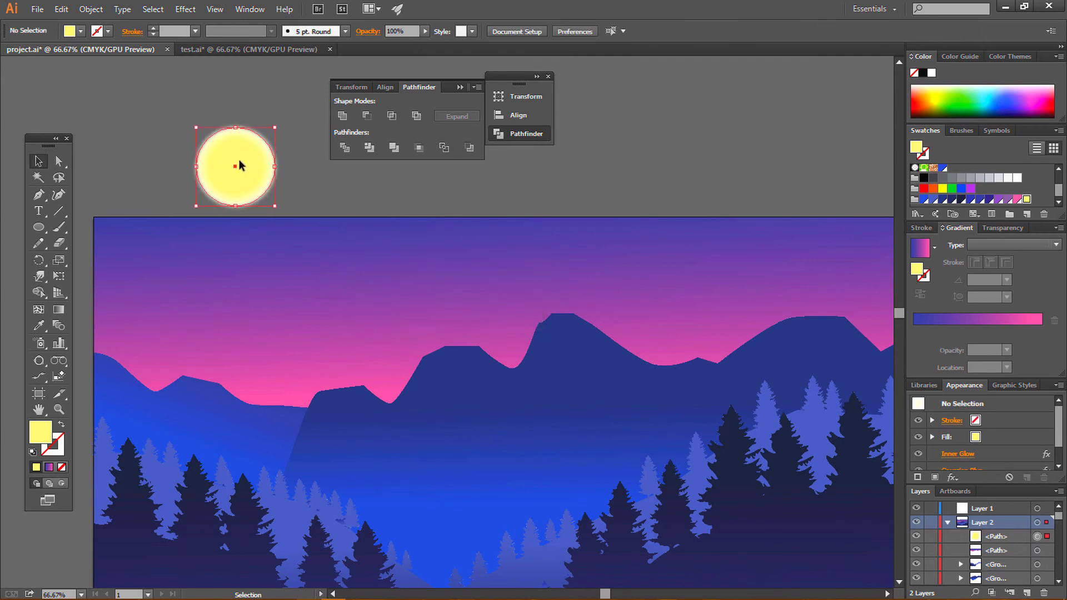
click(239, 101)
right_click(216, 171)
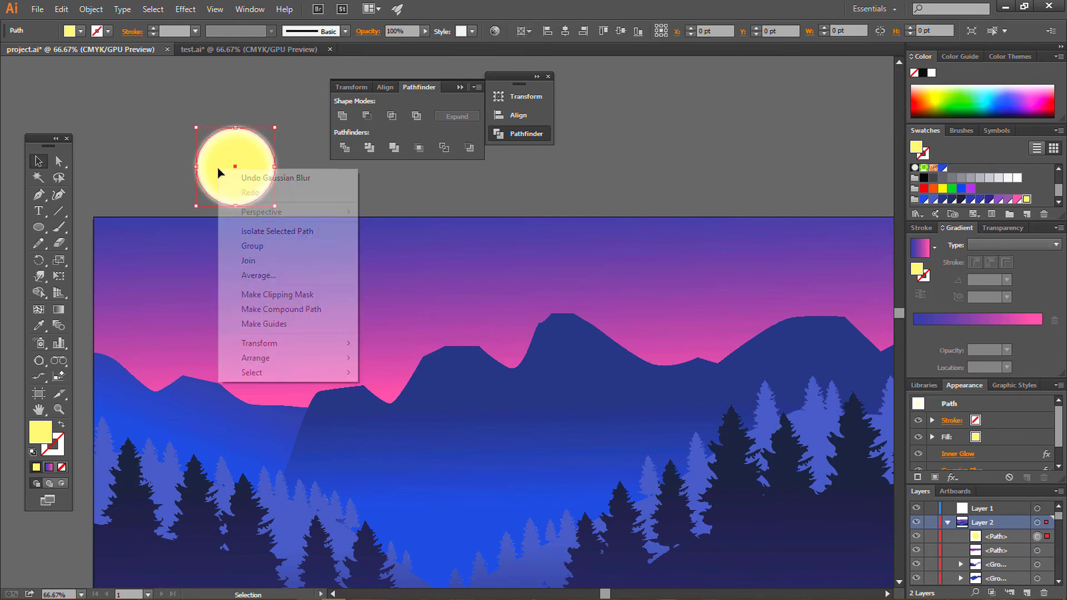
click(71, 13)
click(71, 13)
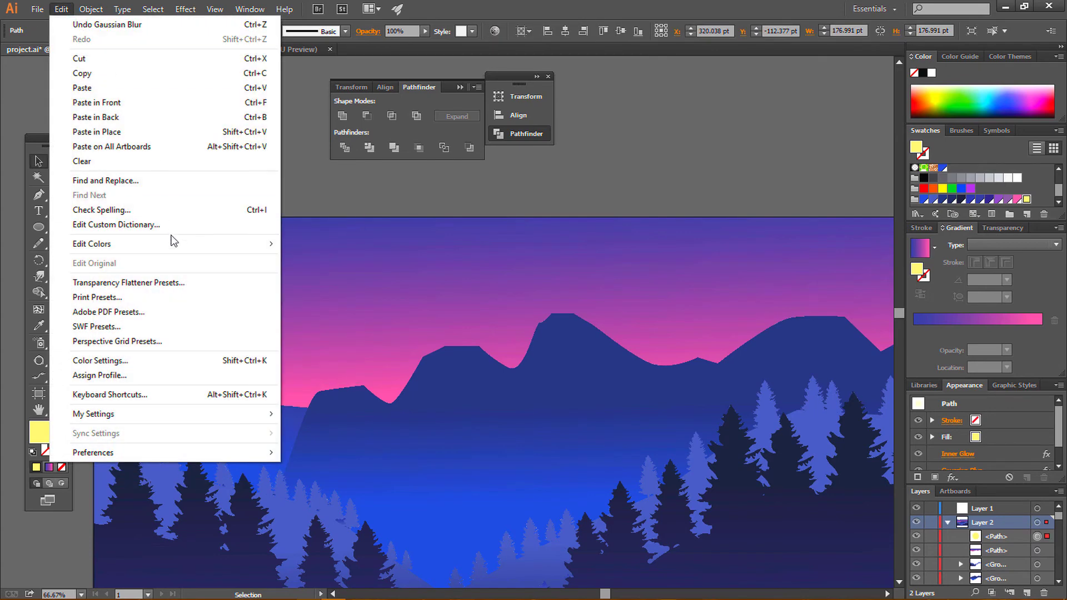
click(103, 72)
click(61, 9)
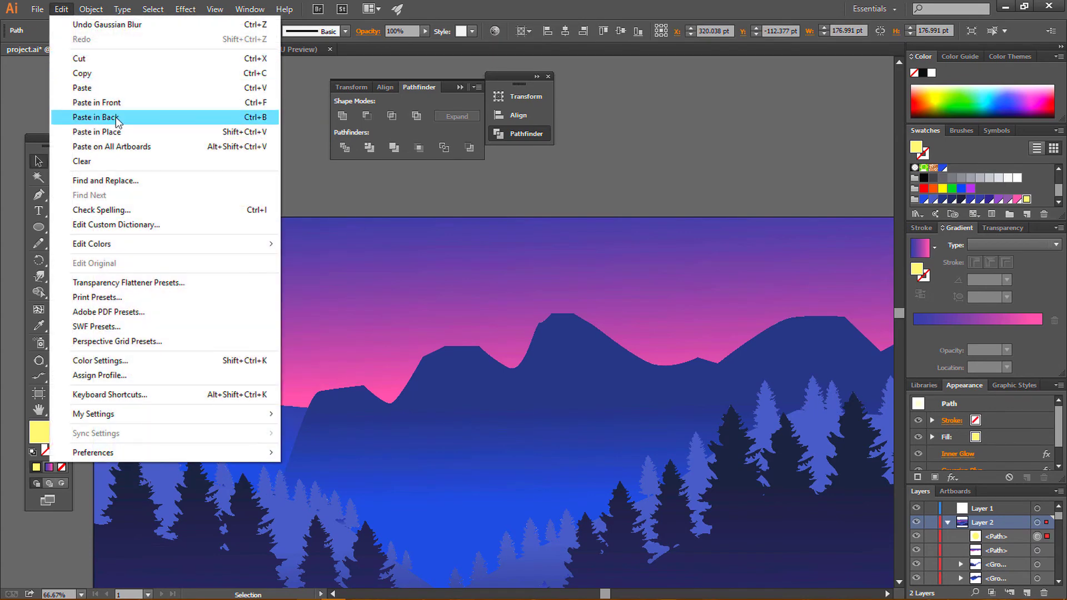
- Paste the sun copy in back and enlarge it around the sun's centre
click(120, 119)
drag(274, 206, 294, 225)
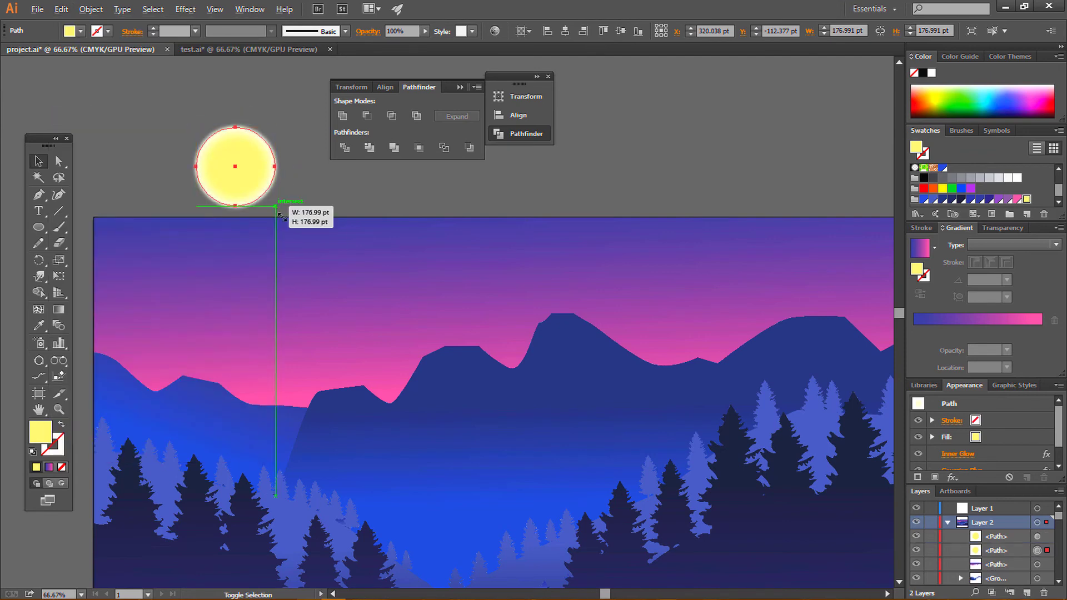
click(212, 78)
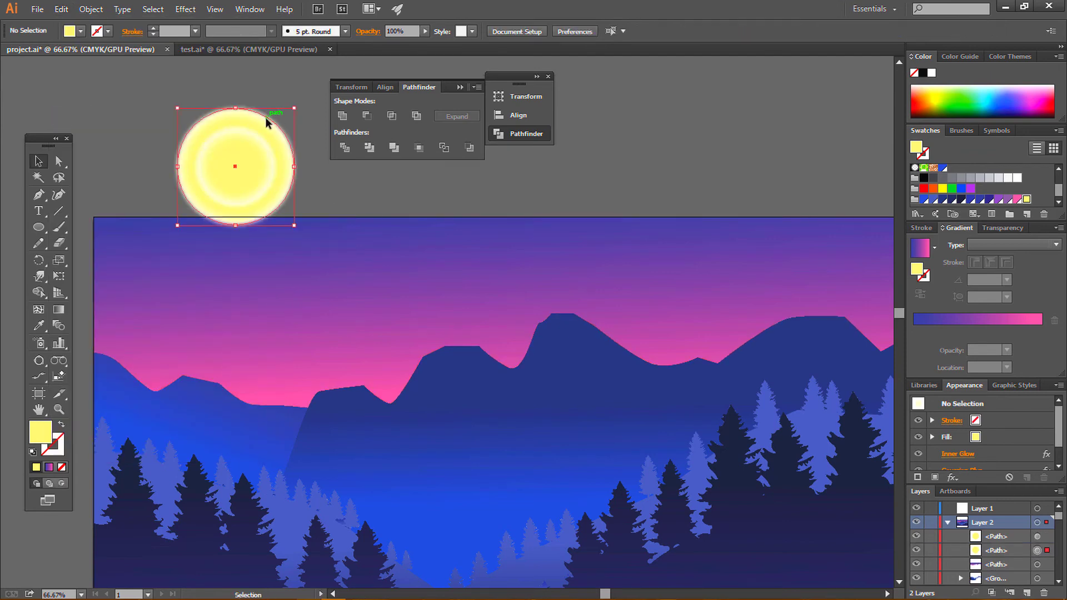
click(265, 118)
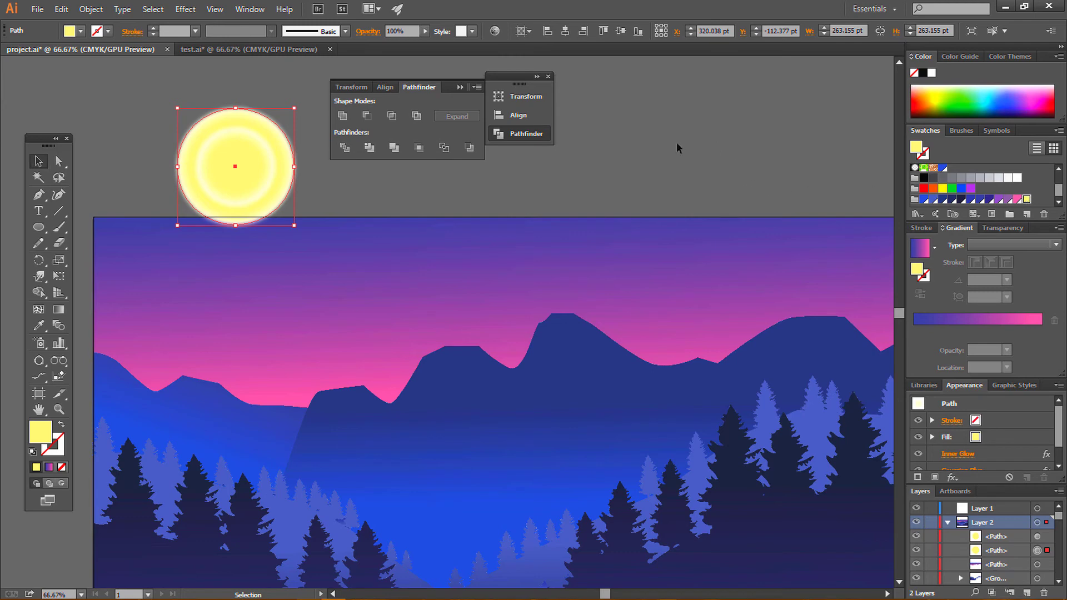
click(358, 195)
drag(289, 196, 328, 196)
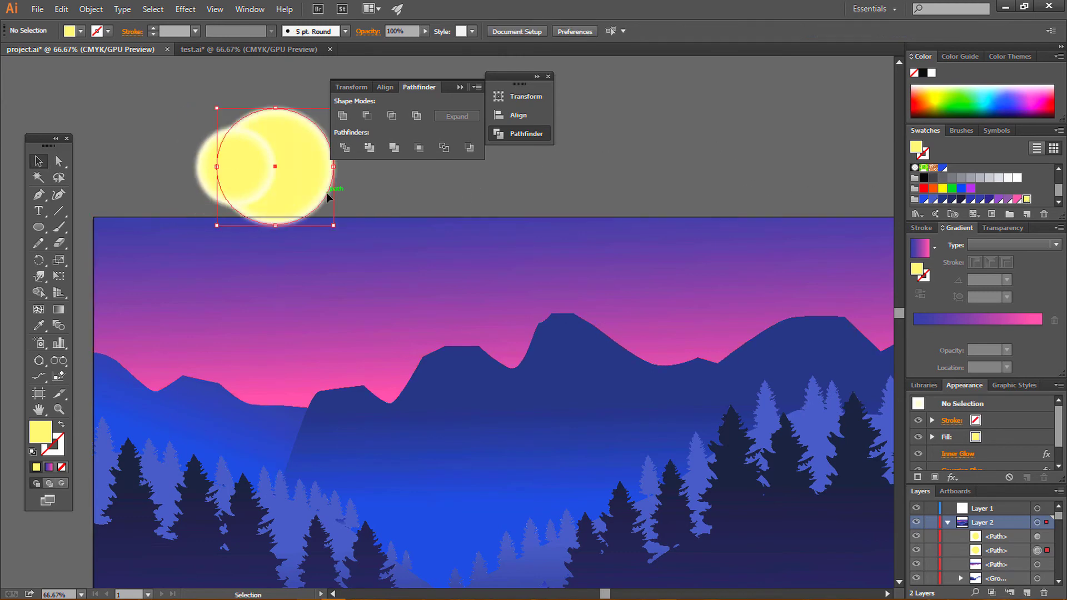
key(ctrl+z)
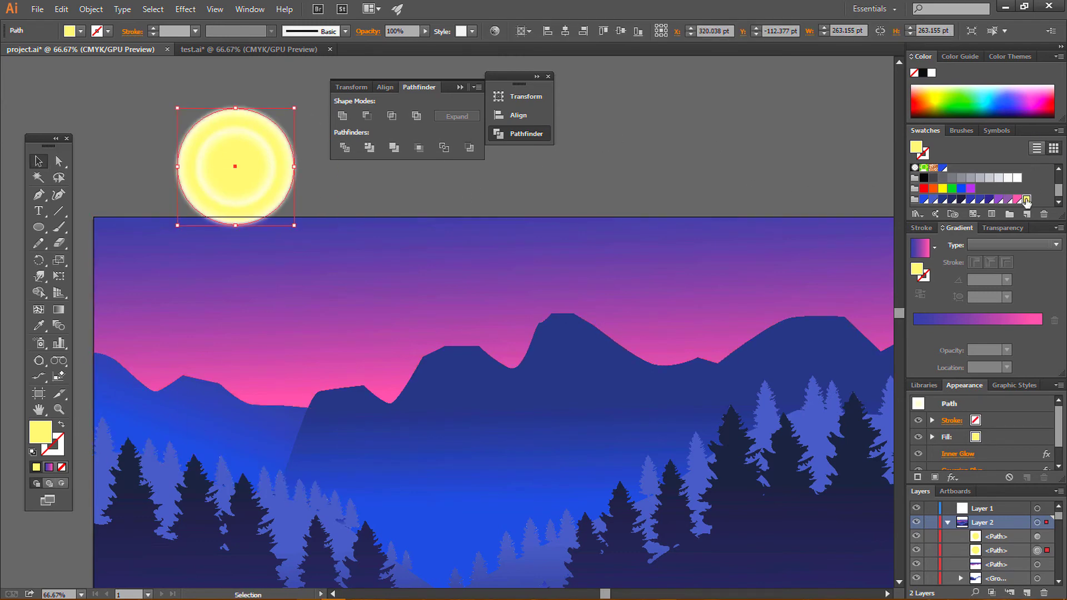
- Reset the back circle to defaults, fill it yellow, and remove its stroke
double_click(1027, 200)
click(966, 409)
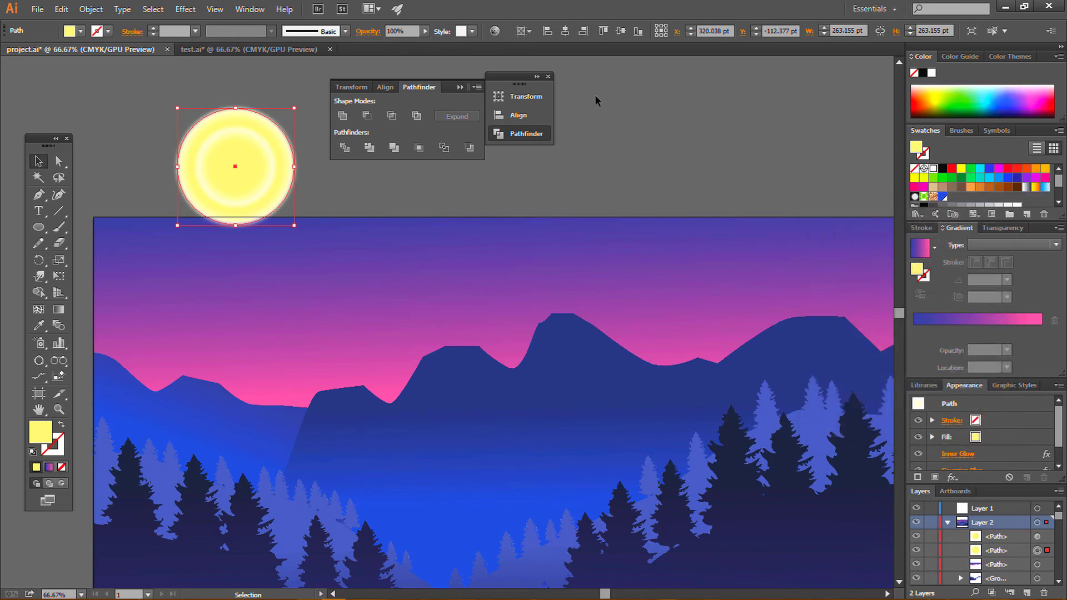
key(d)
scroll(1027, 187, down, 3)
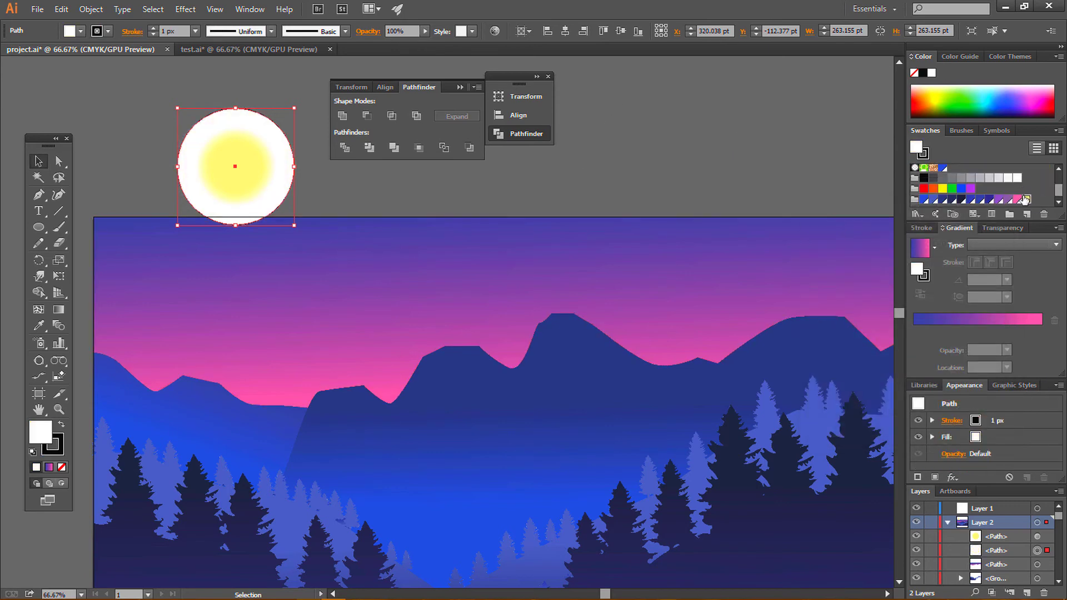
click(1026, 199)
click(388, 238)
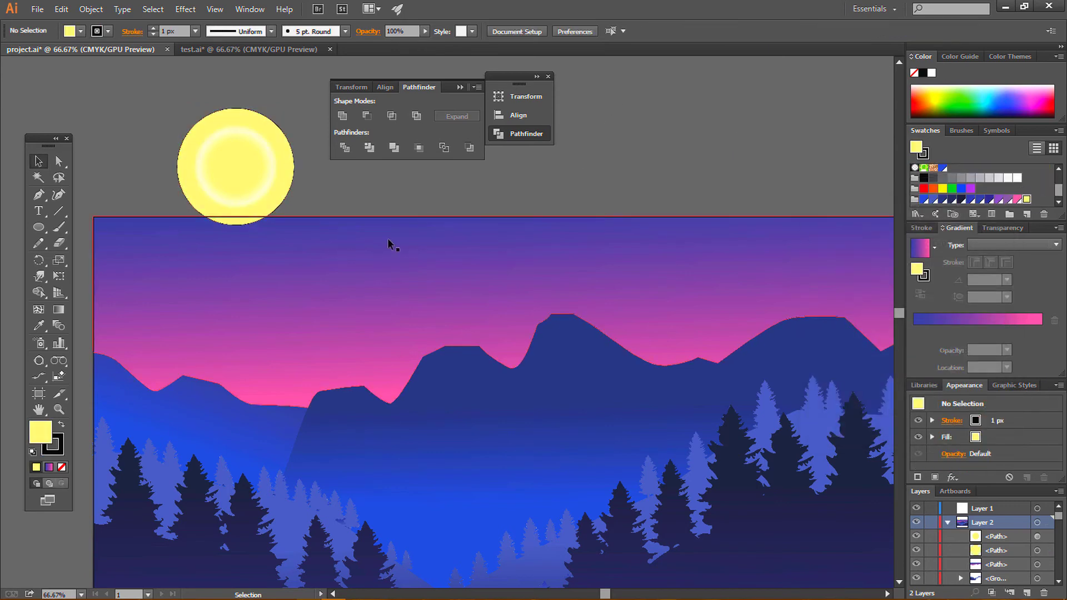
click(295, 181)
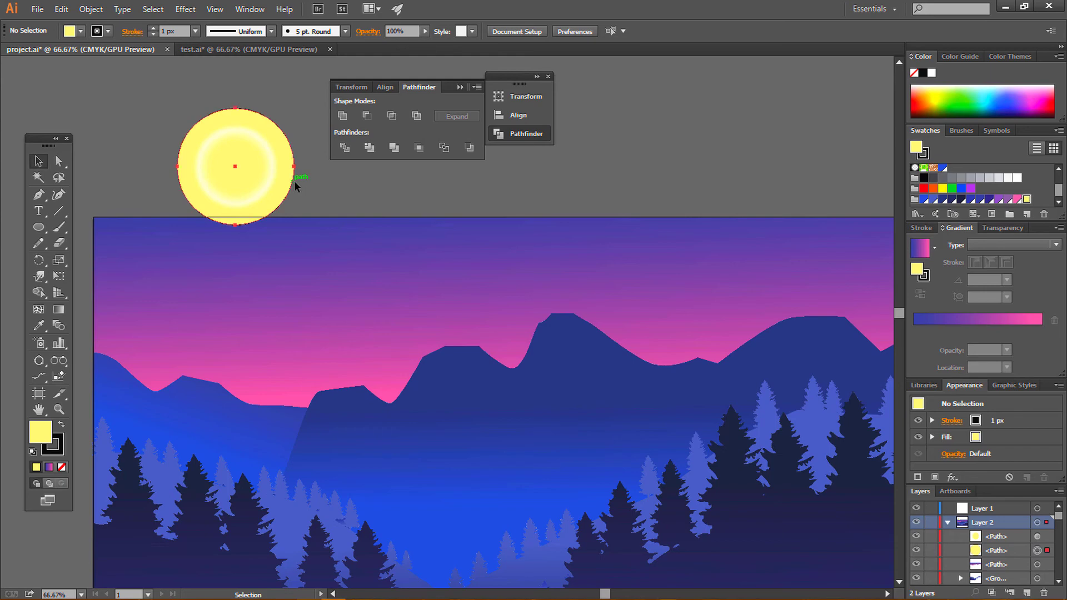
click(61, 467)
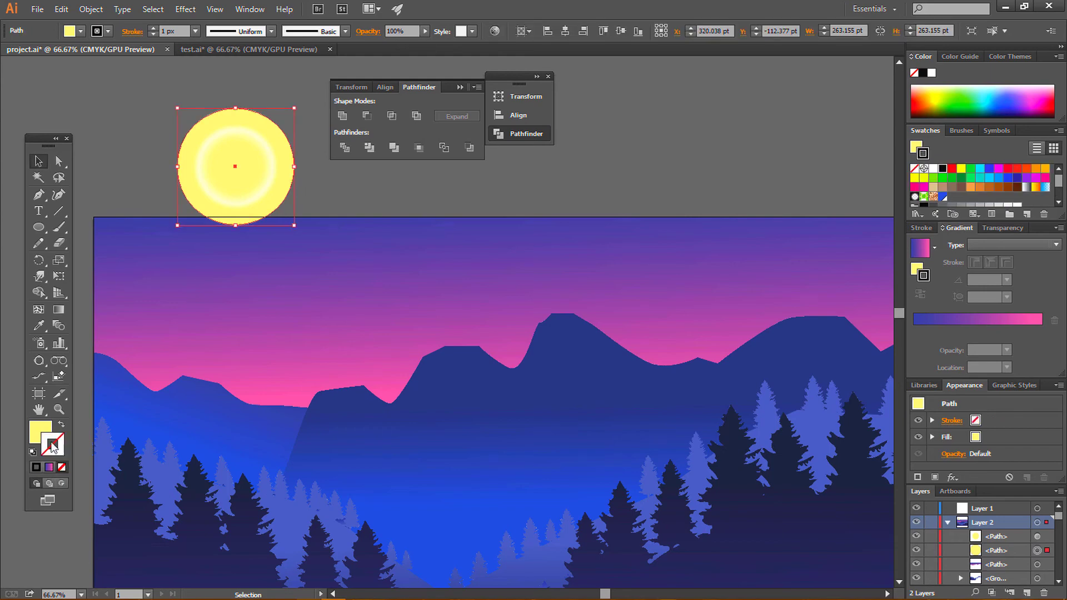
- Give the back circle a gradient fill with a yellow end stop
click(935, 248)
click(867, 273)
click(1039, 332)
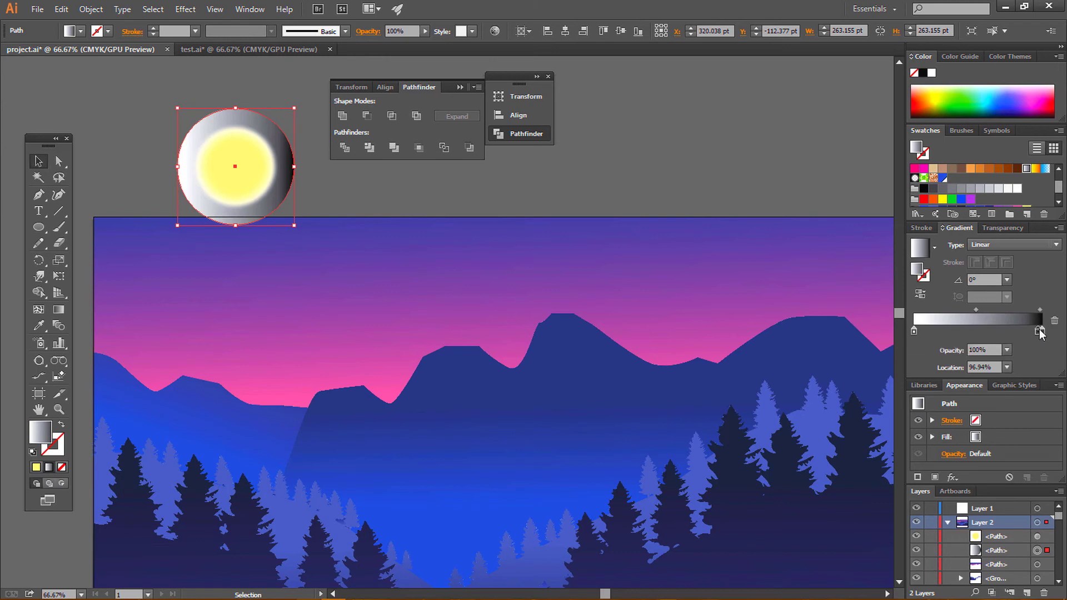
drag(1039, 331, 1043, 331)
scroll(1025, 183, down, 1)
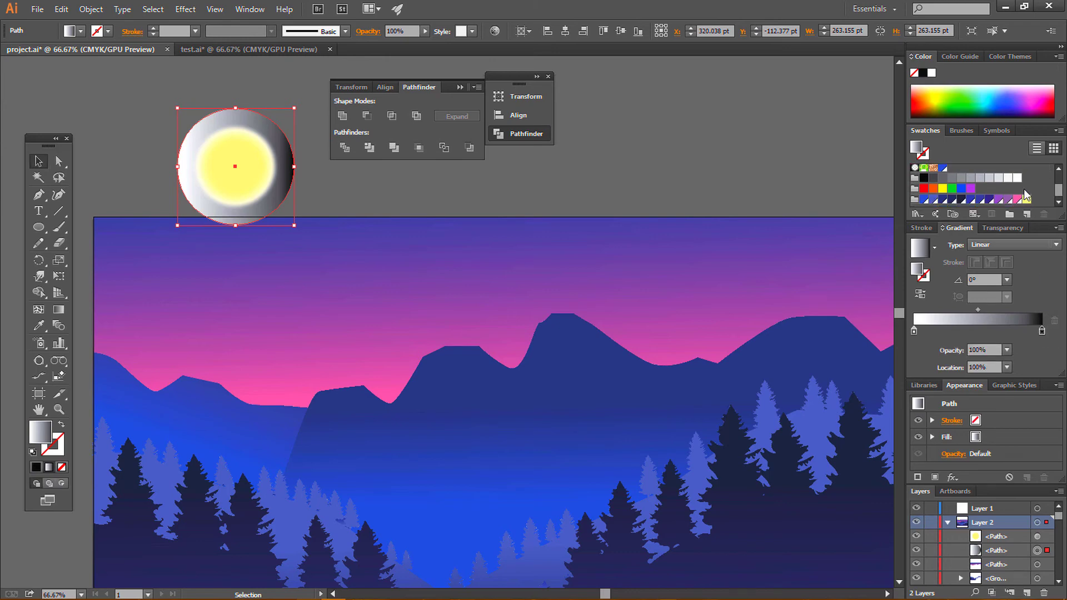
click(1028, 200)
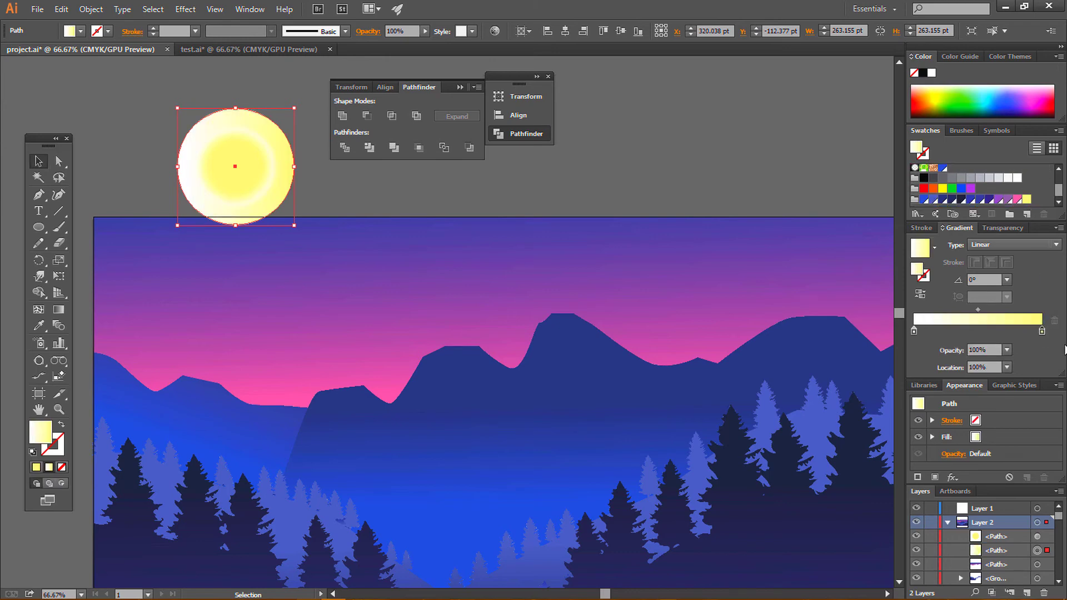
- Make the gradient radial, yellow at the centre with a 0% opacity outer stop and softened midpoint
click(1011, 245)
click(1025, 276)
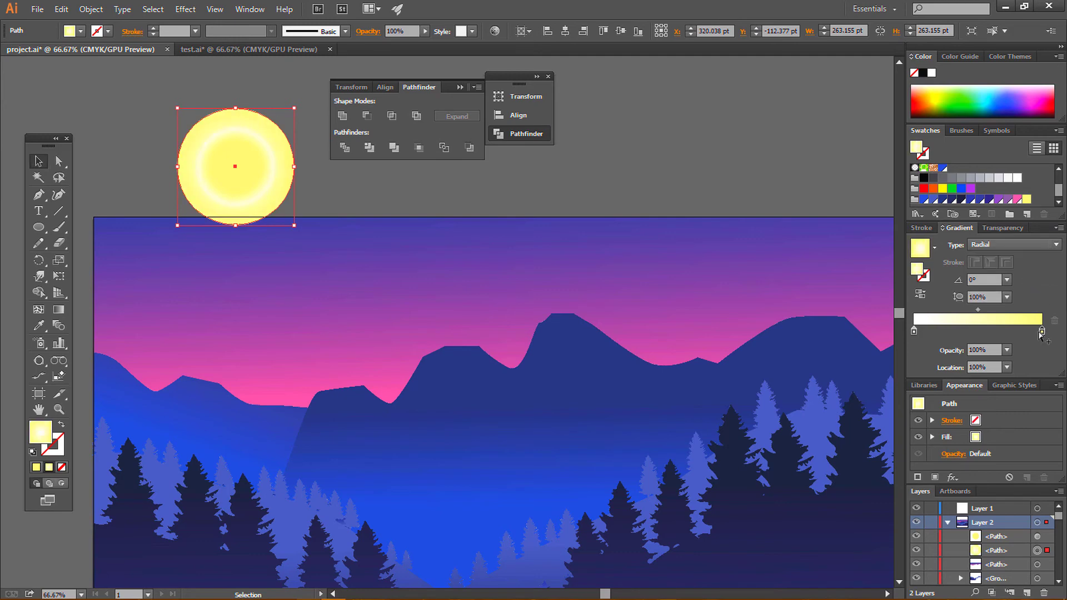
drag(1042, 332, 914, 331)
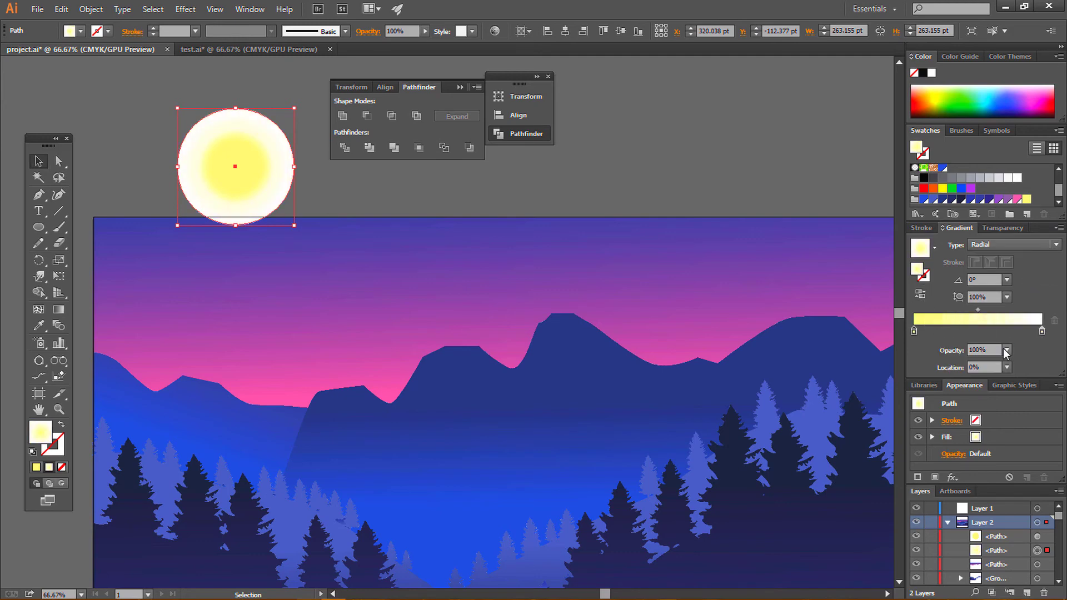
click(1007, 353)
click(1029, 372)
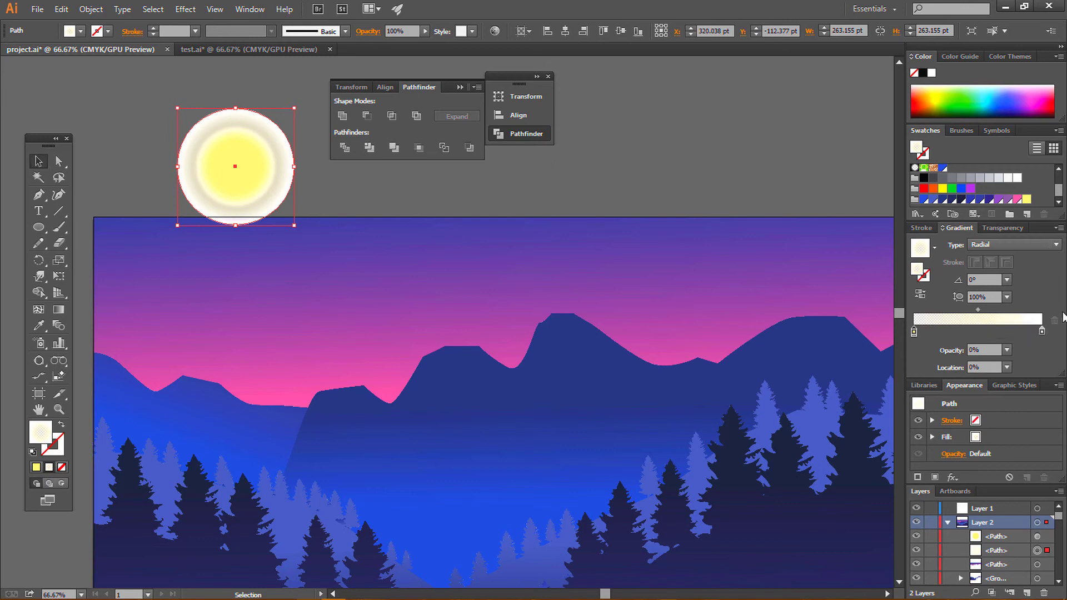
drag(978, 310, 958, 310)
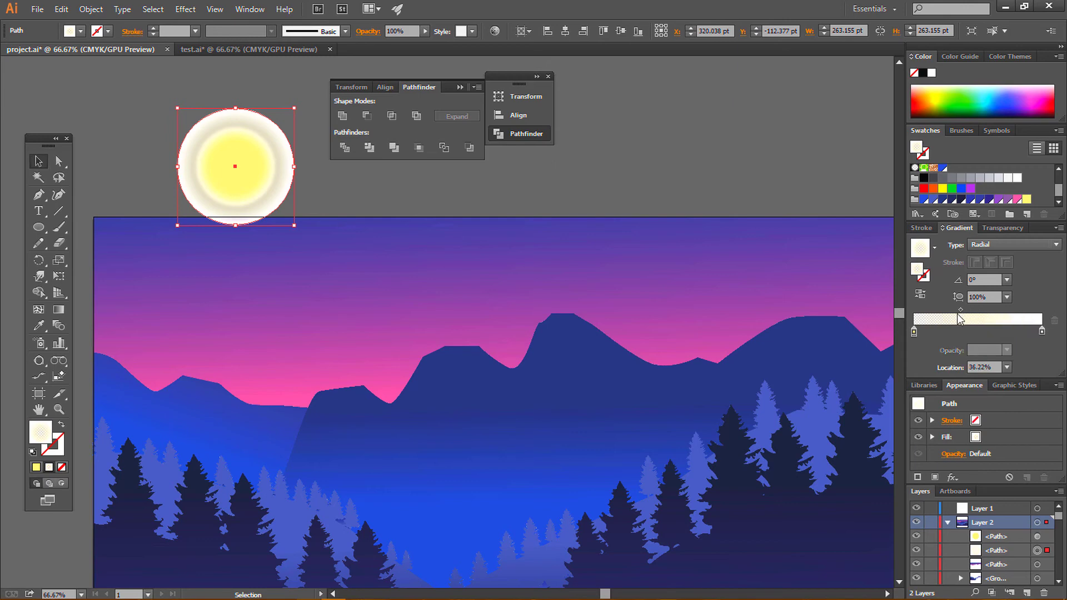
click(457, 189)
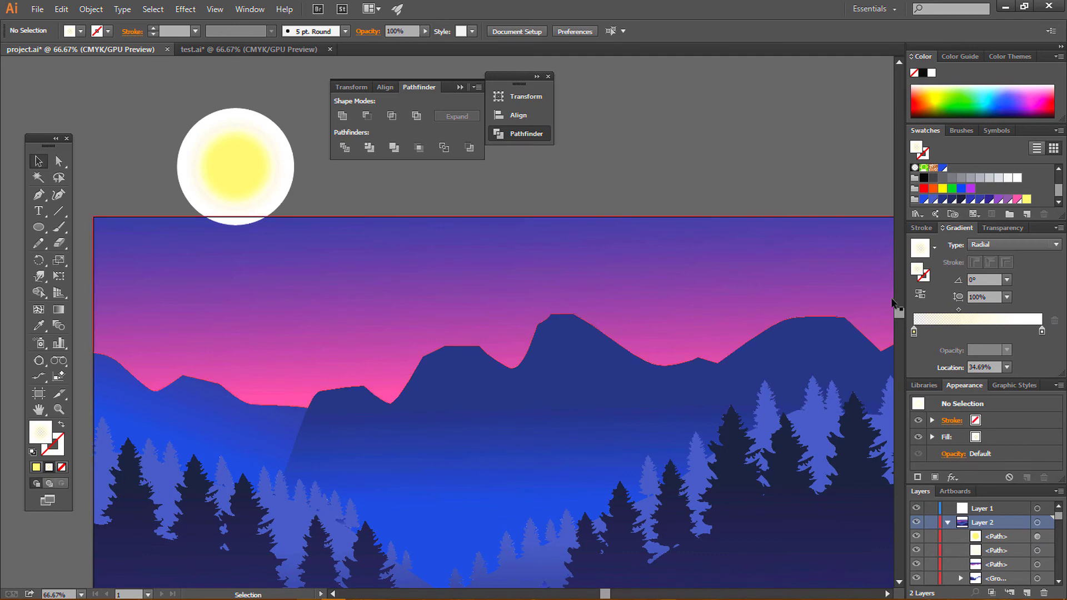
- Reapply a radial gradient to the glow circle with a yellow end stop
click(292, 161)
click(1008, 245)
click(998, 269)
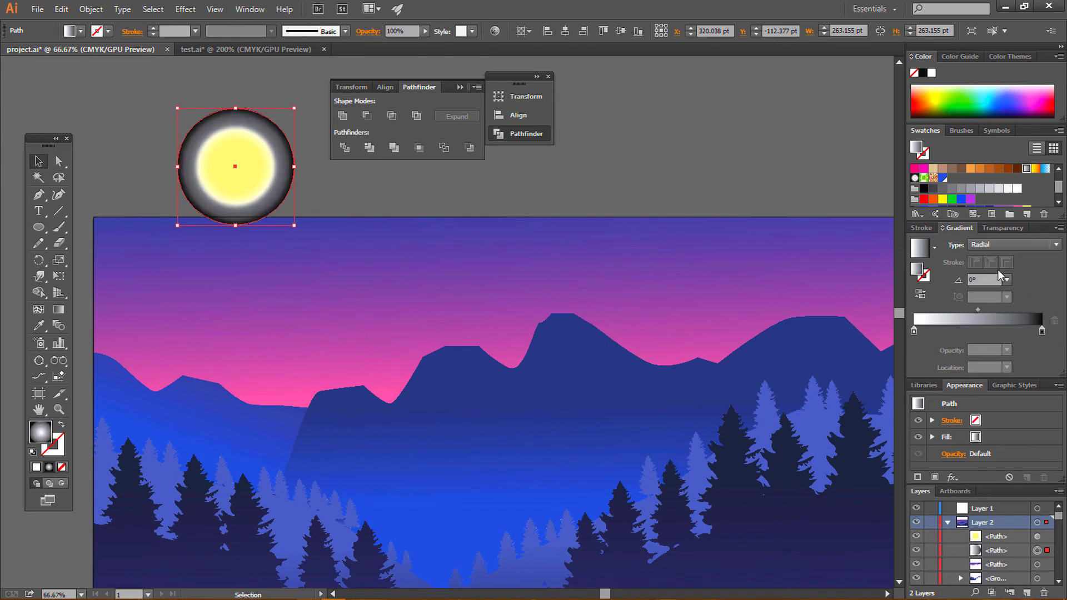
click(1041, 331)
scroll(1035, 175, down, 1)
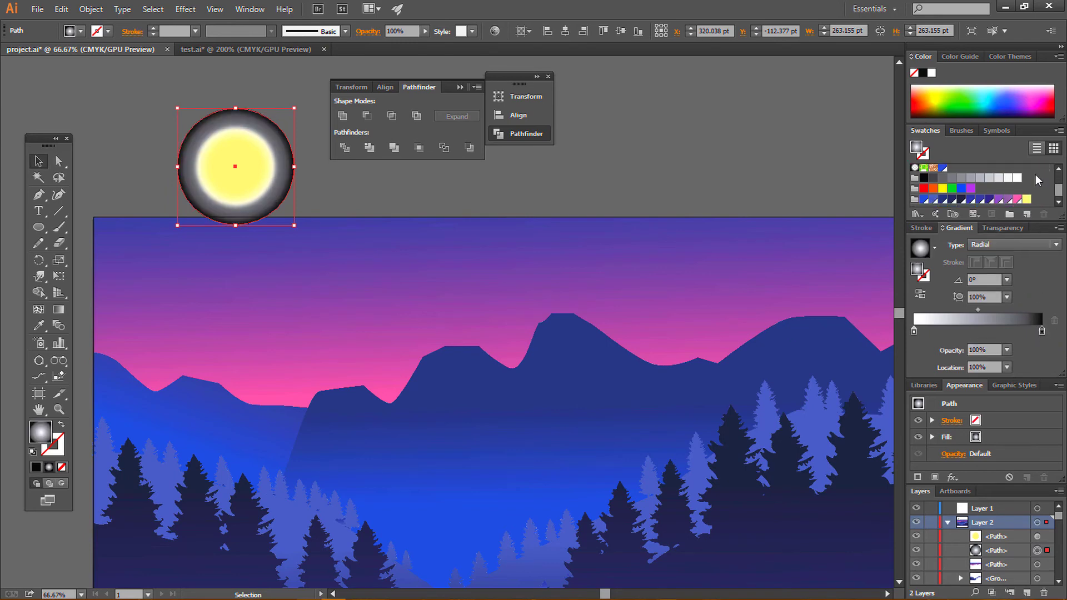
click(1029, 200)
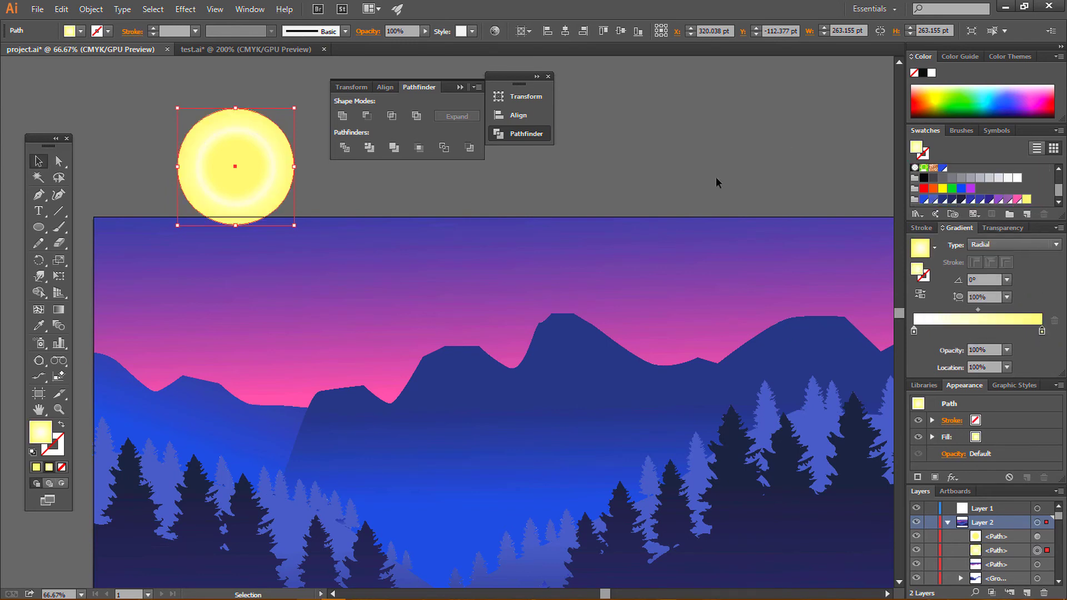
- Set the outer gradient stop to 0% opacity and test reversing the gradient direction
click(1006, 349)
click(1023, 368)
click(646, 168)
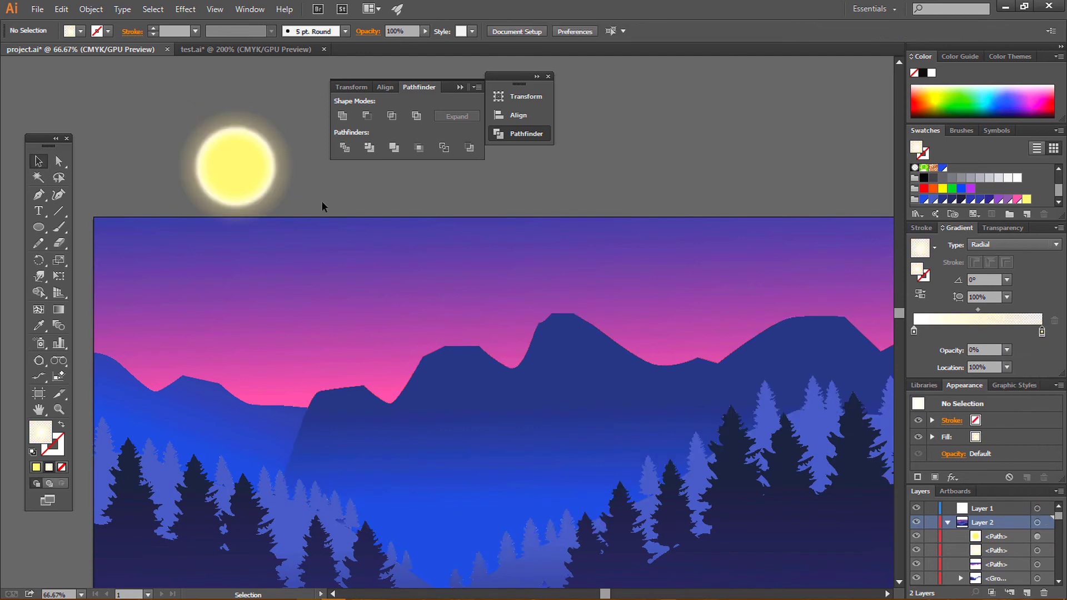
click(285, 192)
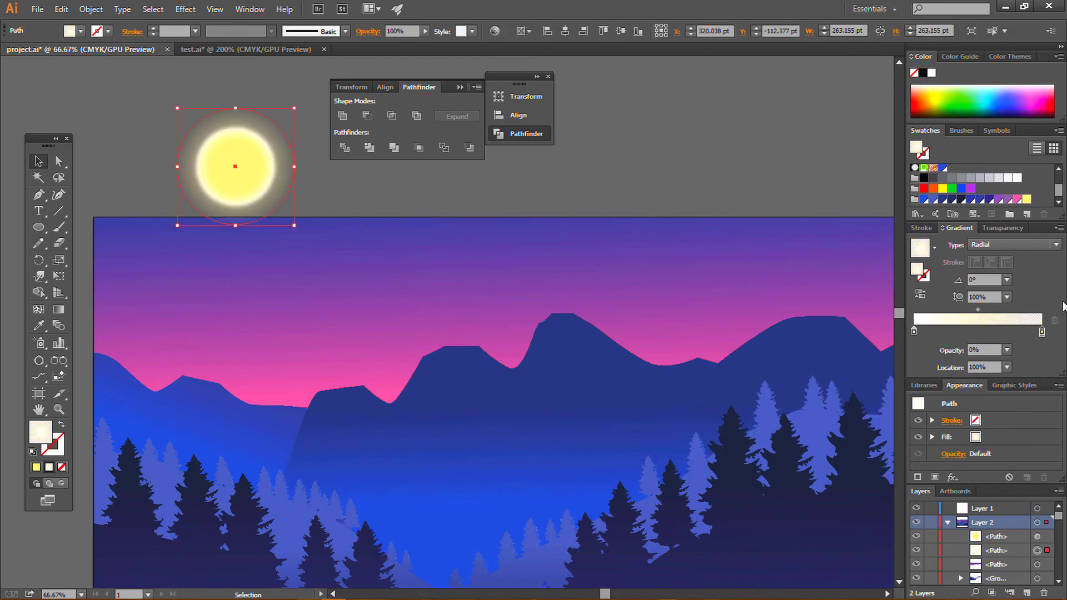
click(914, 293)
click(921, 294)
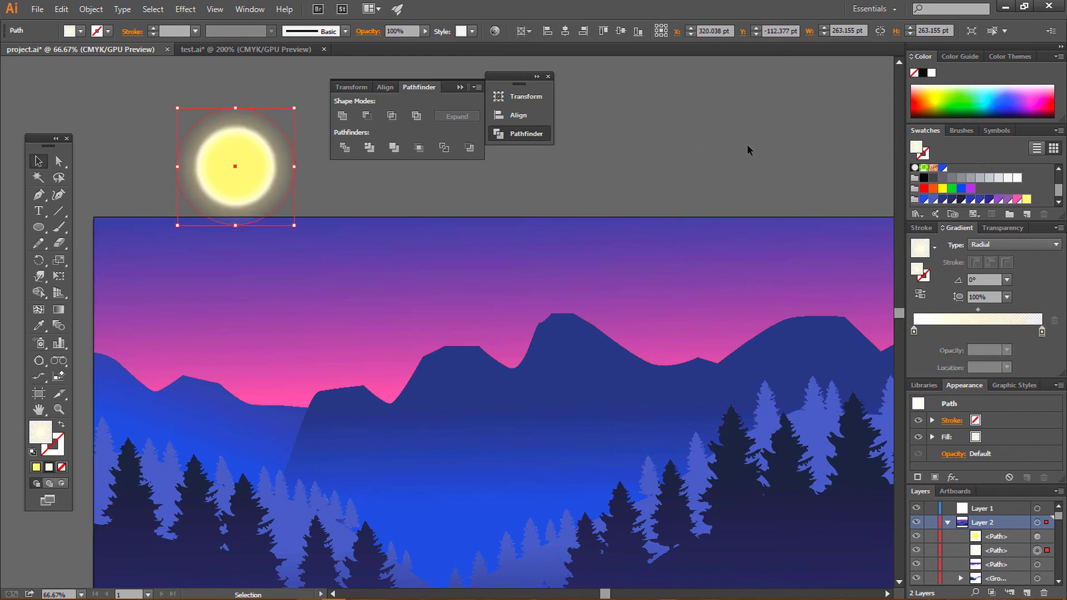
- Widen the halo's gradient midpoint to 60.71% and apply a Gaussian Blur to it
drag(978, 309, 991, 309)
click(195, 10)
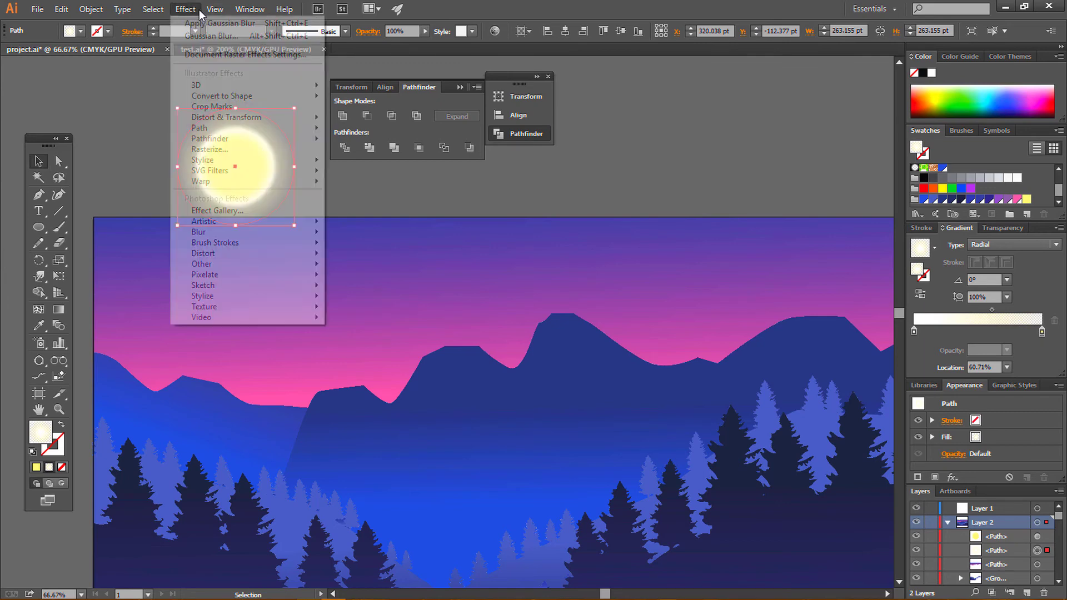
click(189, 9)
click(223, 23)
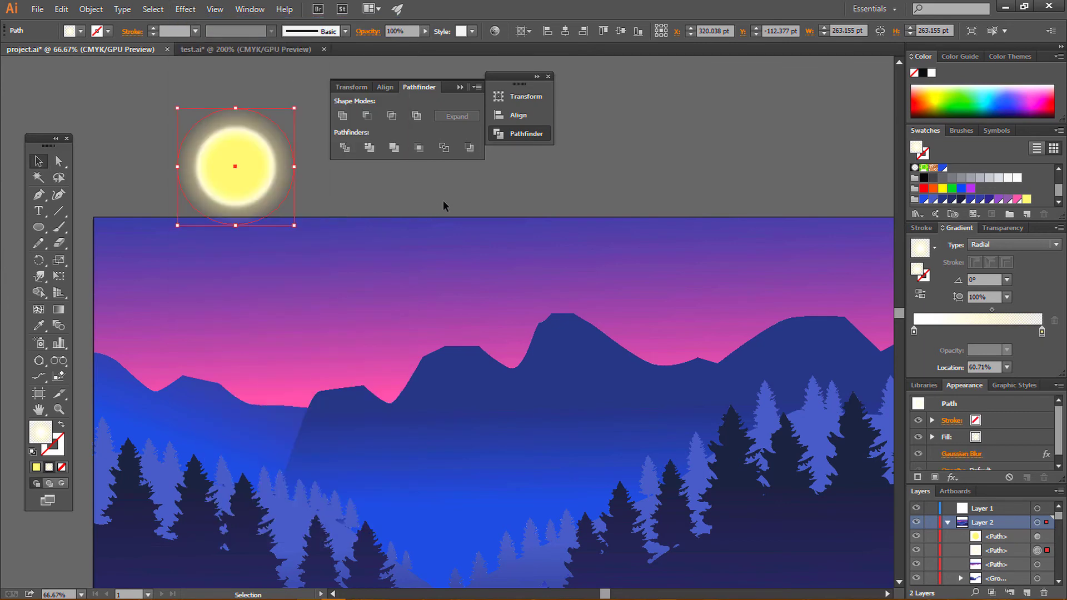
click(375, 208)
click(283, 181)
click(341, 197)
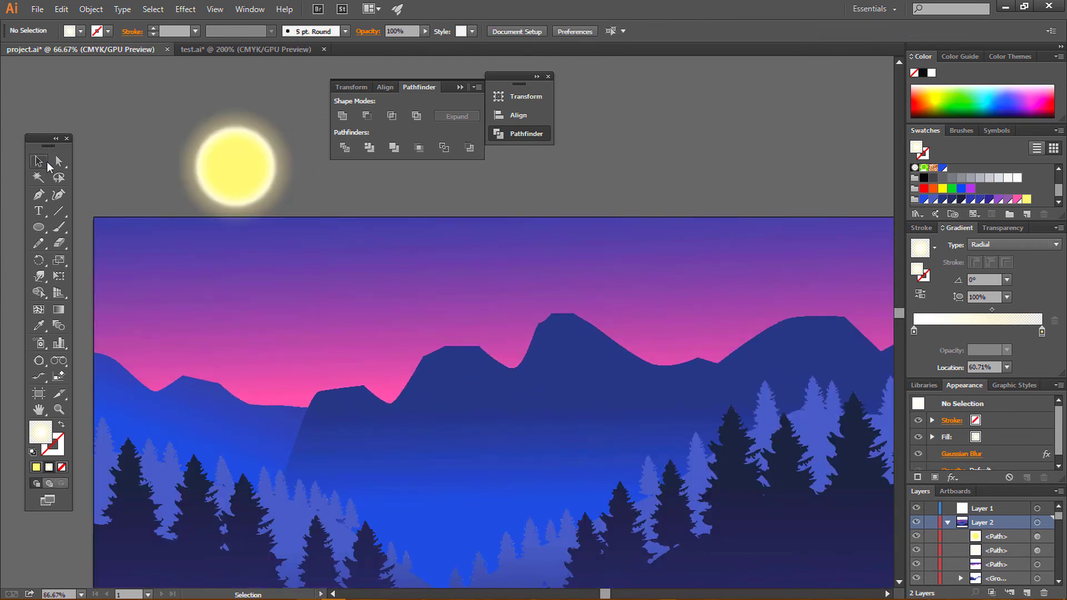
click(87, 10)
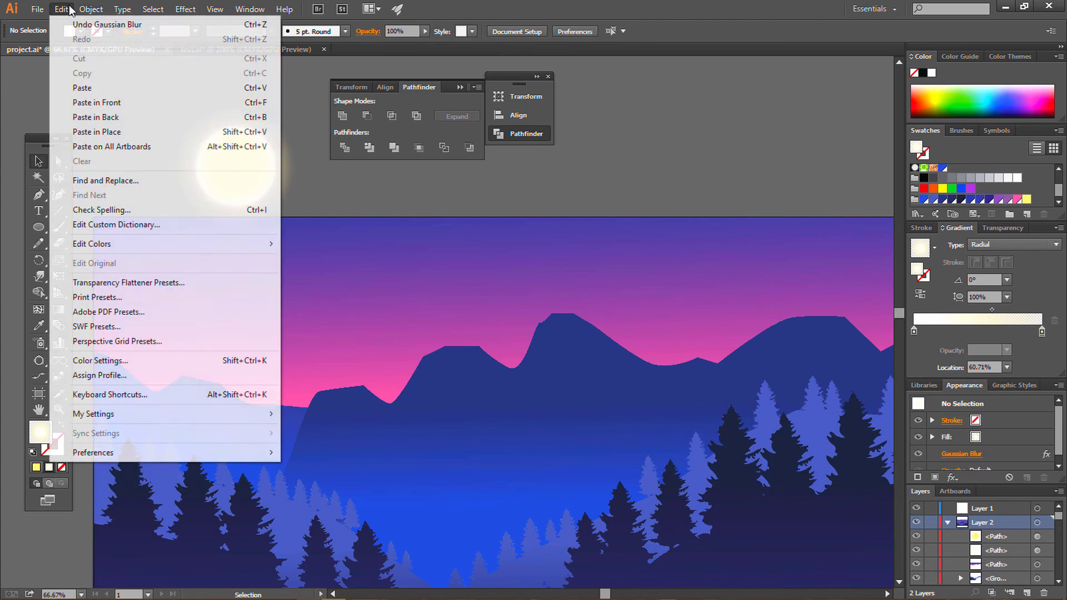
- Copy and paste the sun, move the copy across the sky, and reset it to white fill with black stroke
click(143, 127)
click(222, 184)
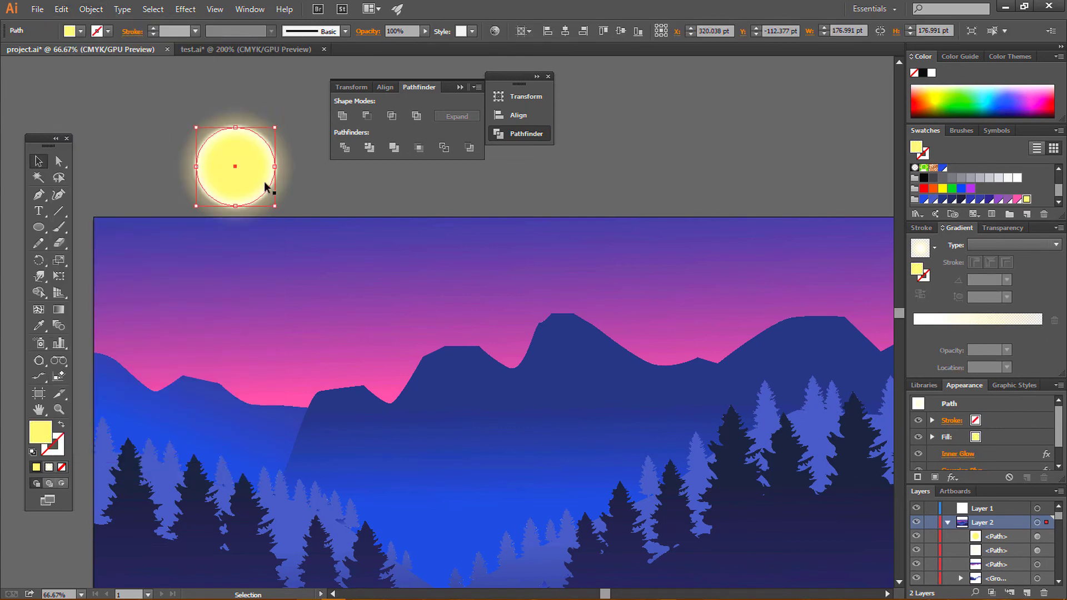
click(391, 184)
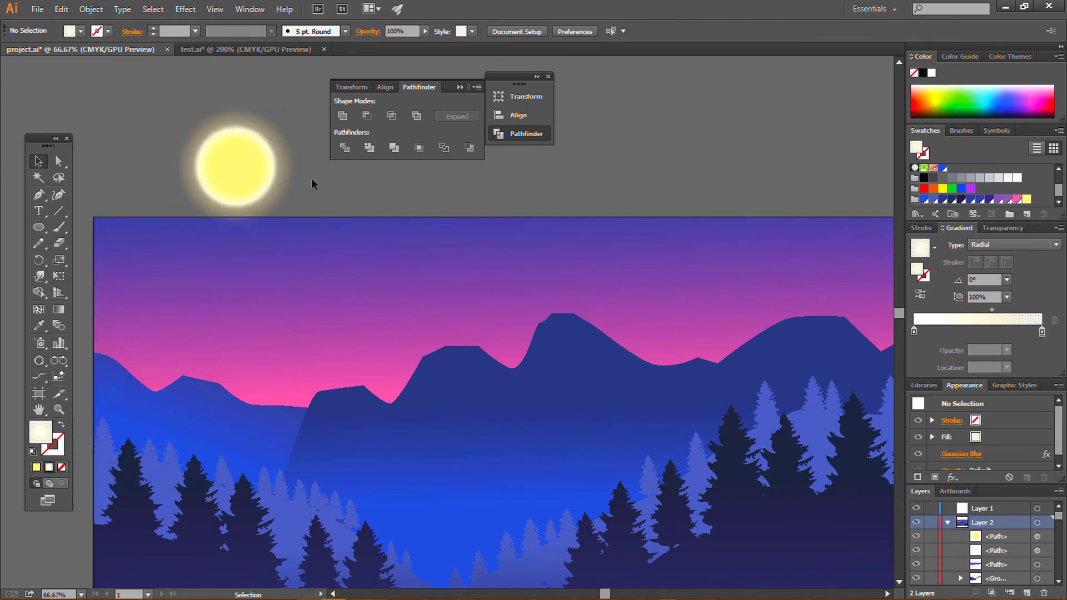
click(240, 169)
key(ctrl+c)
key(ctrl+v)
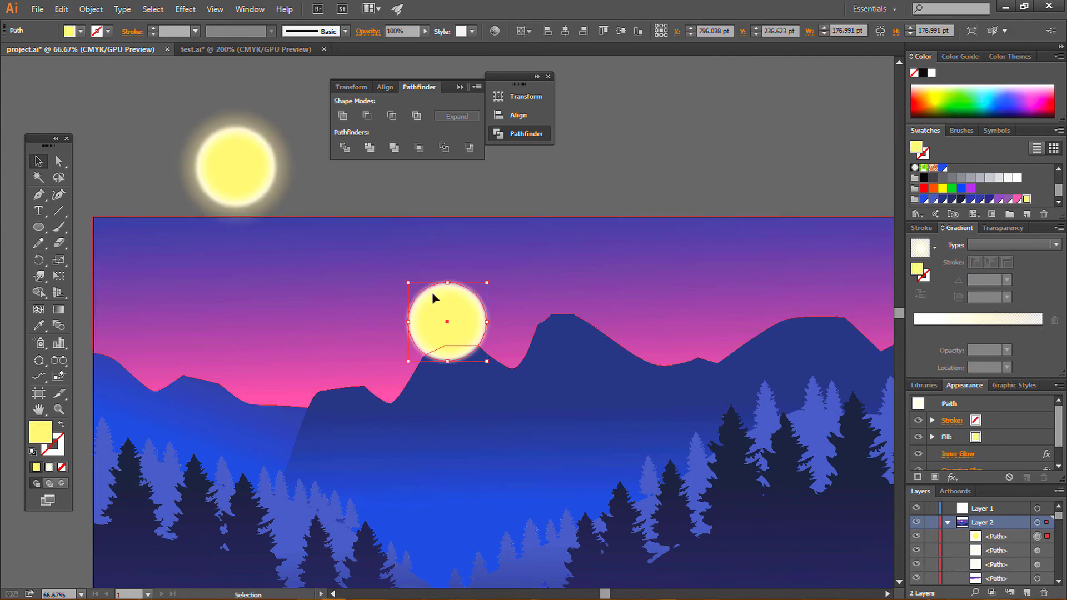
mouse_move(420, 299)
mouse_down()
mouse_move(248, 169)
mouse_move(352, 199)
mouse_up()
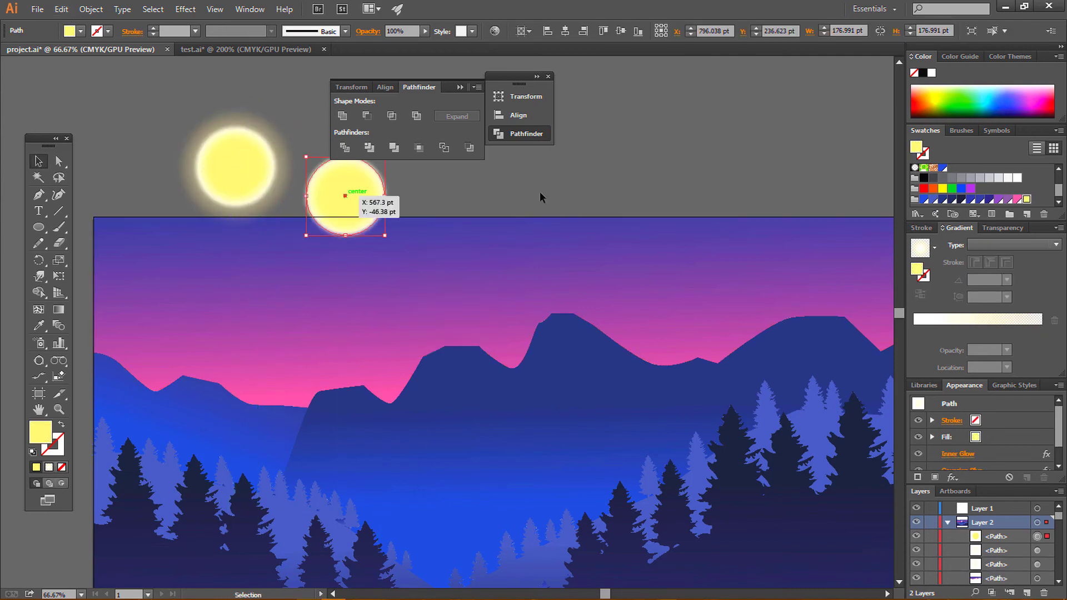
key(d)
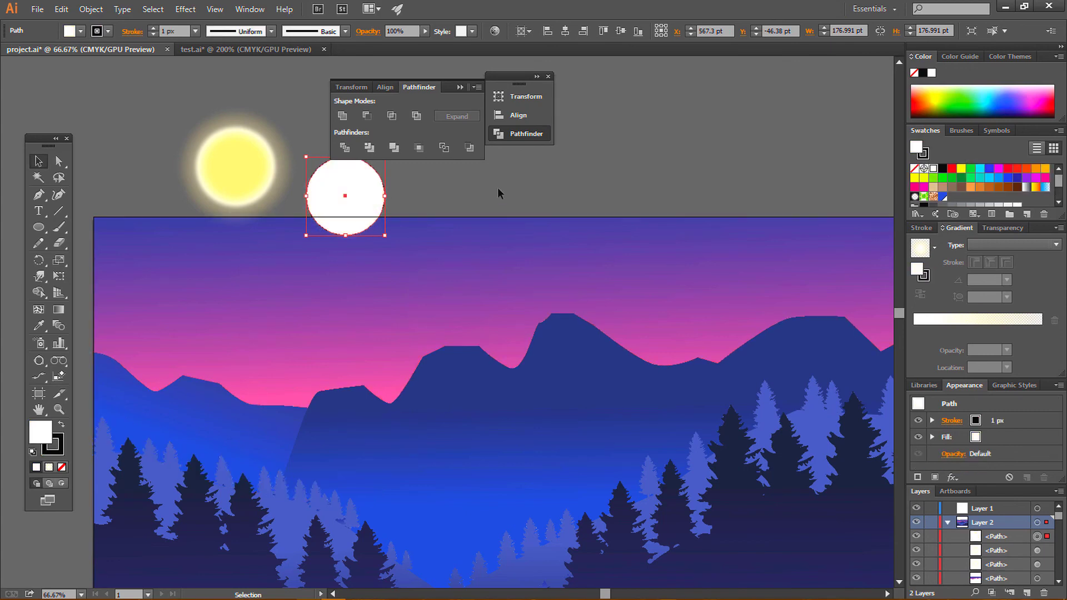
- Remove the copy's stroke and give it a gradient fill with a magenta right stop
click(59, 451)
click(37, 432)
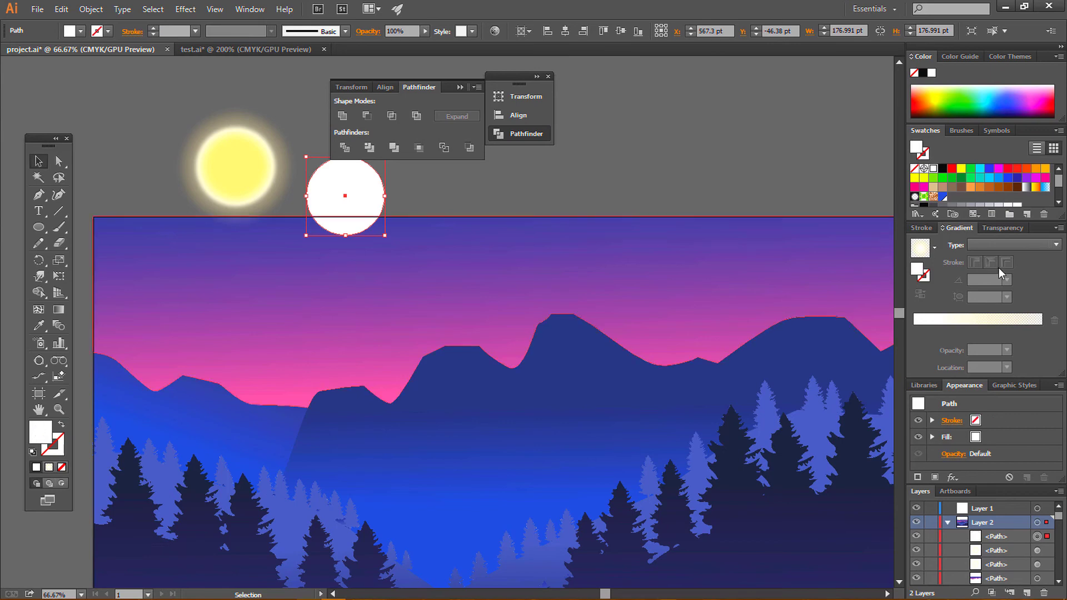
click(934, 247)
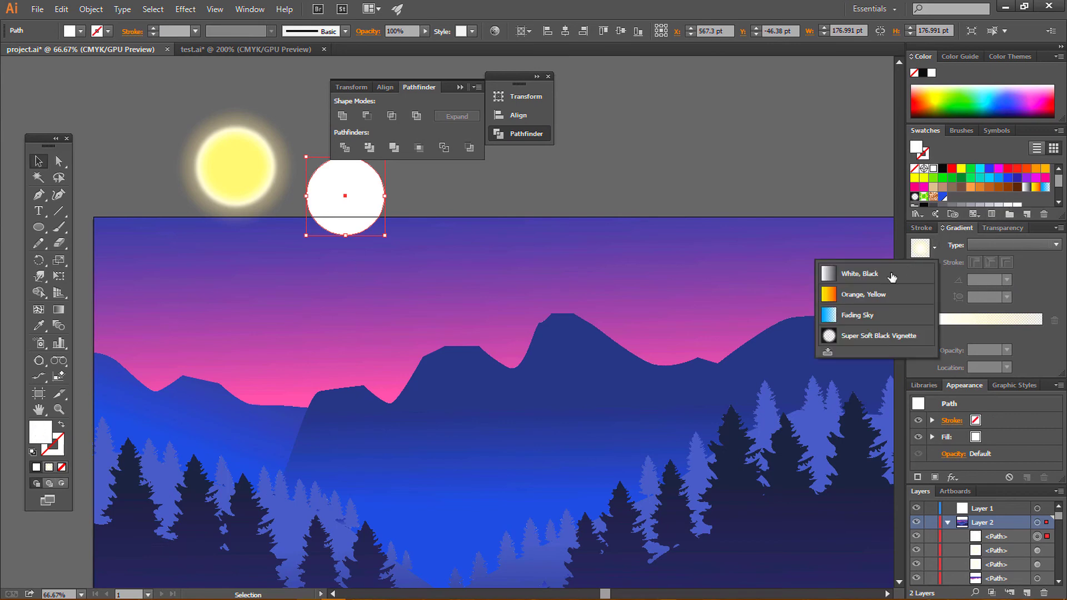
click(892, 278)
click(1042, 332)
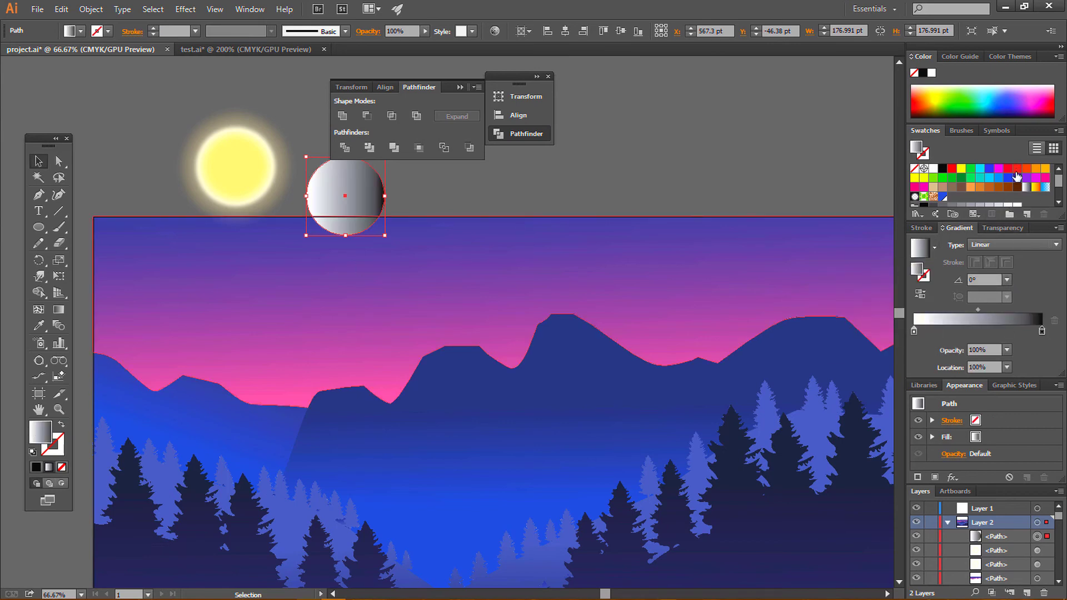
scroll(1017, 167, down, 3)
scroll(1017, 177, up, 3)
click(922, 188)
- Add a magenta middle stop, make the left stop magenta, and set the gradient to radial
click(982, 331)
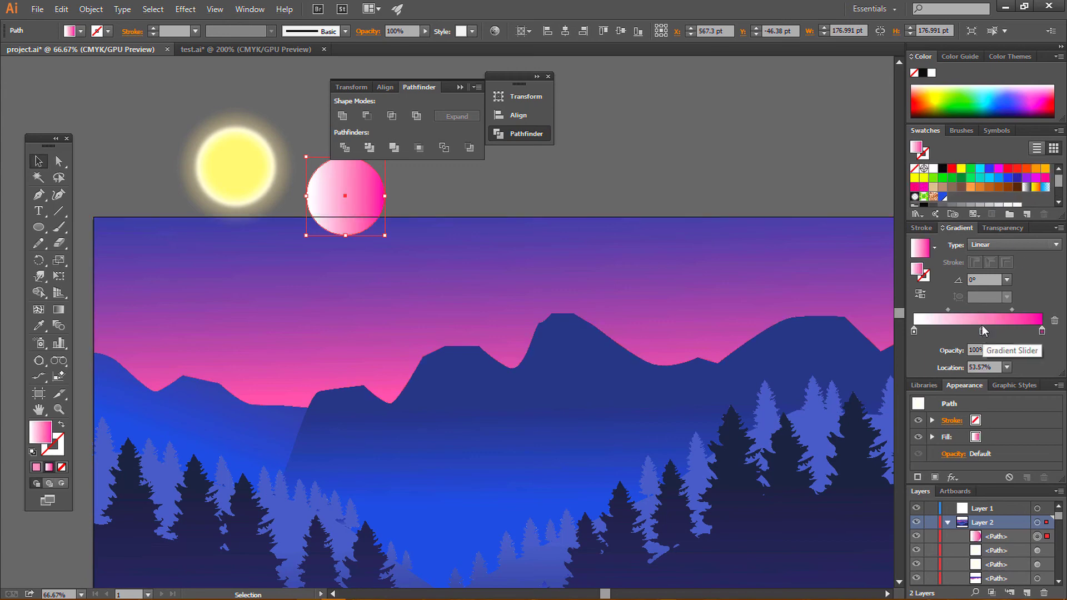
click(914, 187)
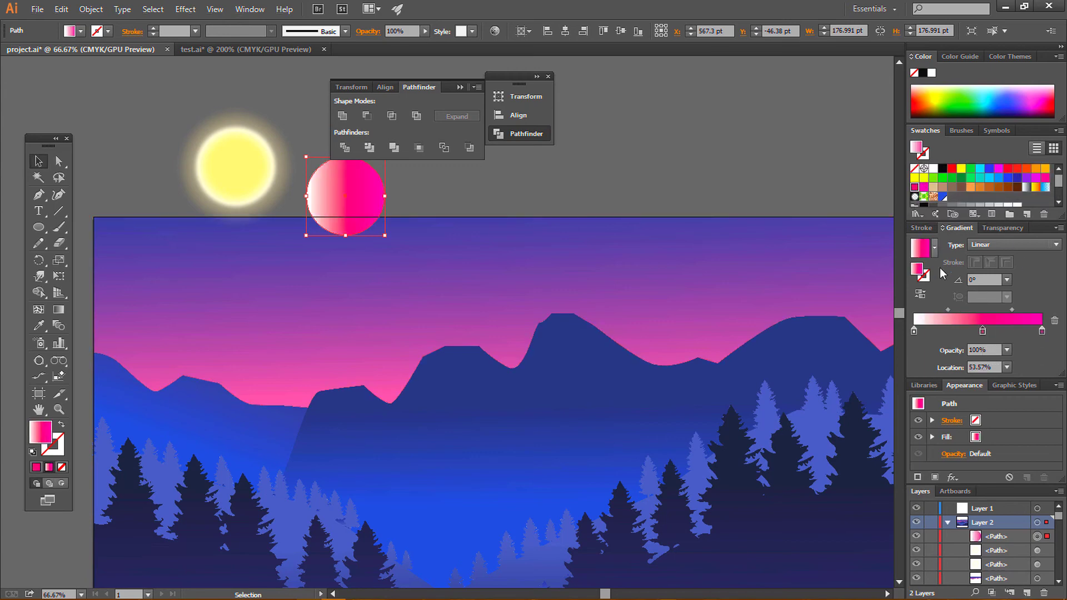
click(914, 331)
click(924, 189)
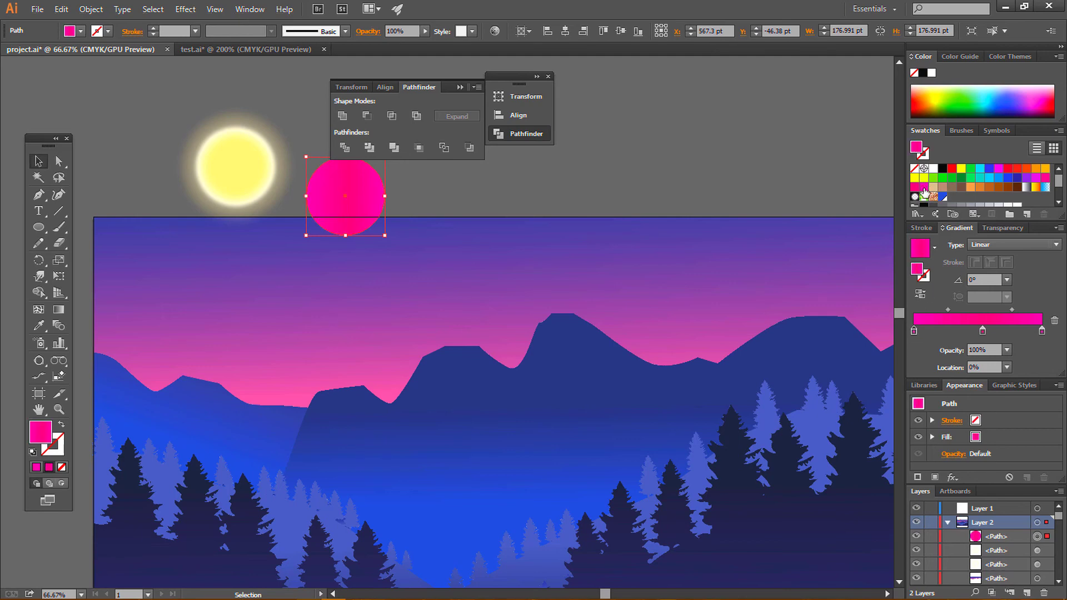
click(990, 245)
click(989, 276)
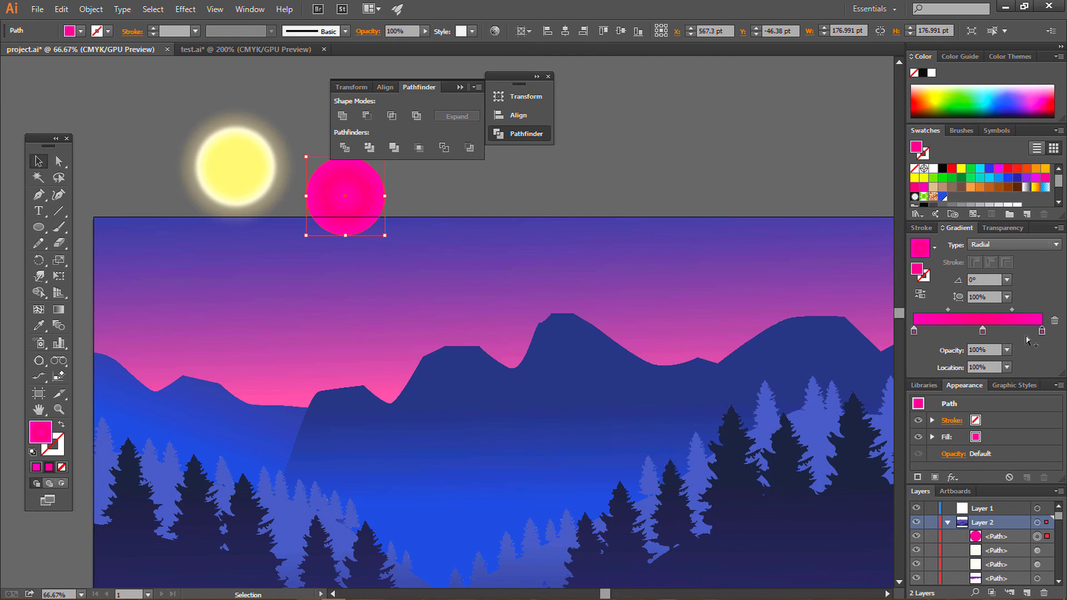
click(982, 333)
double_click(1042, 331)
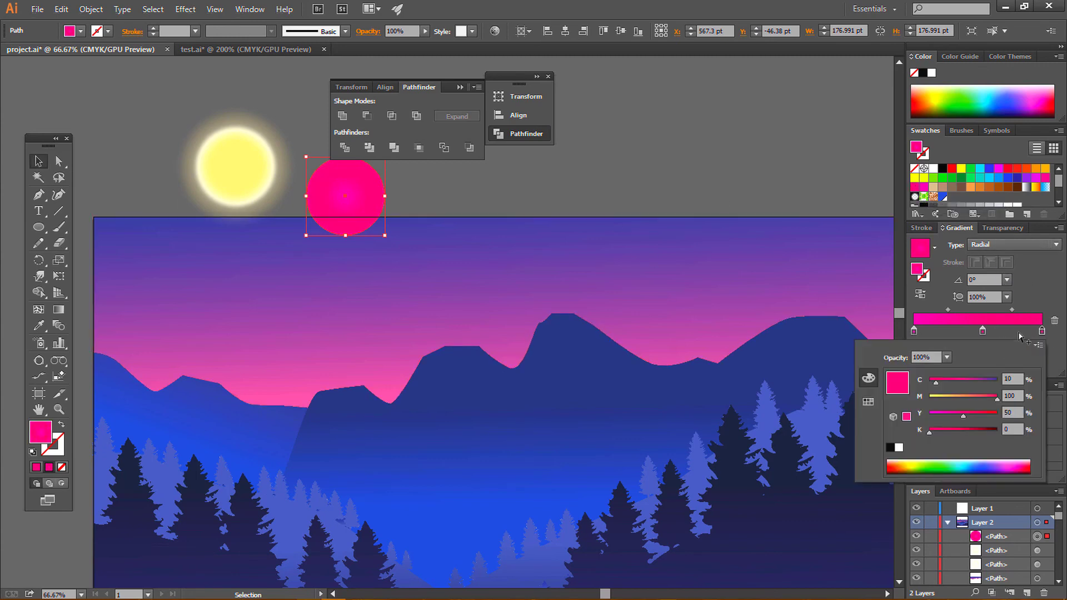
- Set the magenta gradient's outer and centre stops to 0% opacity
click(1006, 350)
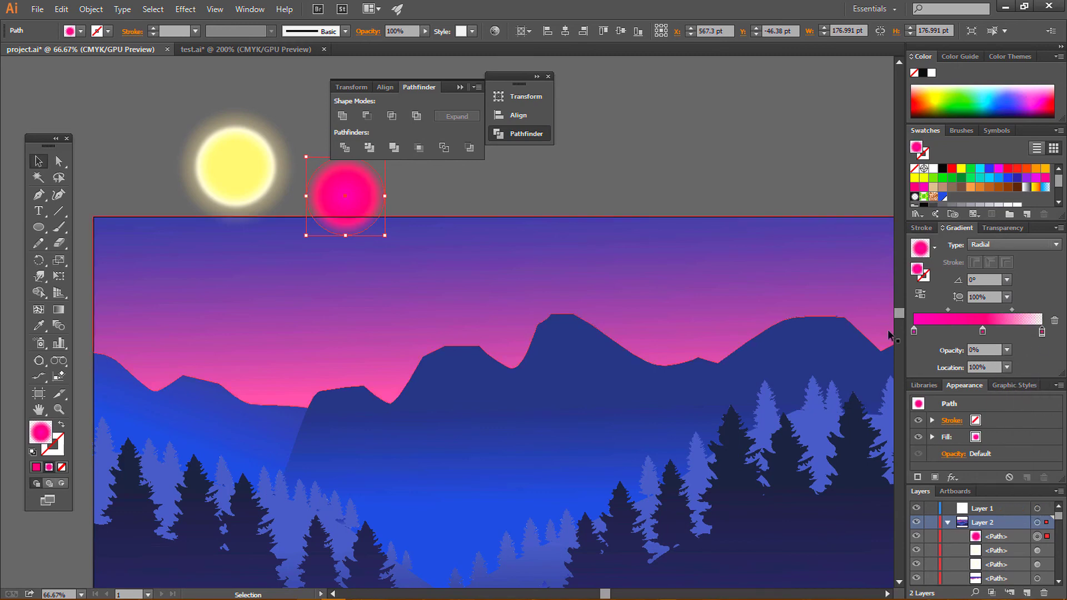
click(914, 331)
click(1007, 367)
click(914, 331)
click(1007, 350)
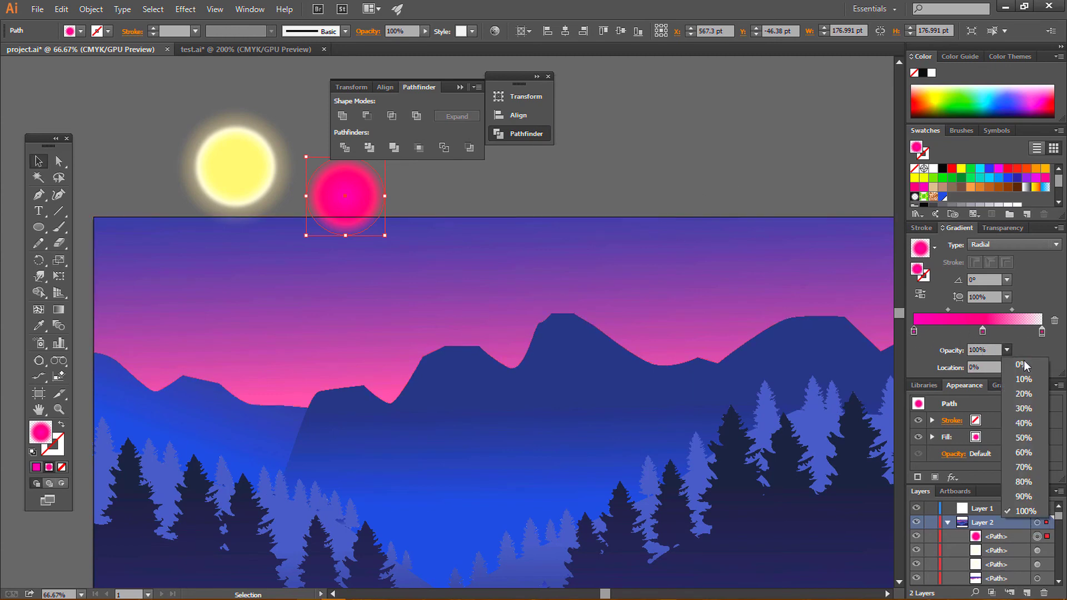
click(981, 367)
click(545, 198)
- Enlarge the pink ring, set its gradient midpoint to 63.33%, and move it toward the sun
mouse_move(377, 204)
mouse_down()
mouse_move(436, 198)
mouse_move(486, 276)
mouse_up()
click(602, 162)
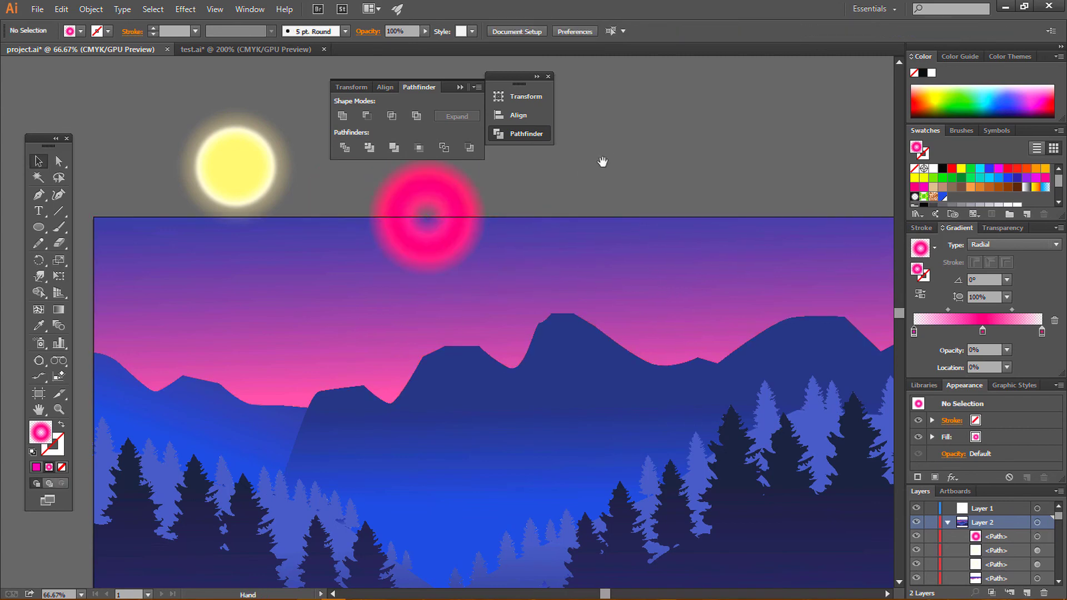
drag(484, 189, 569, 226)
click(561, 234)
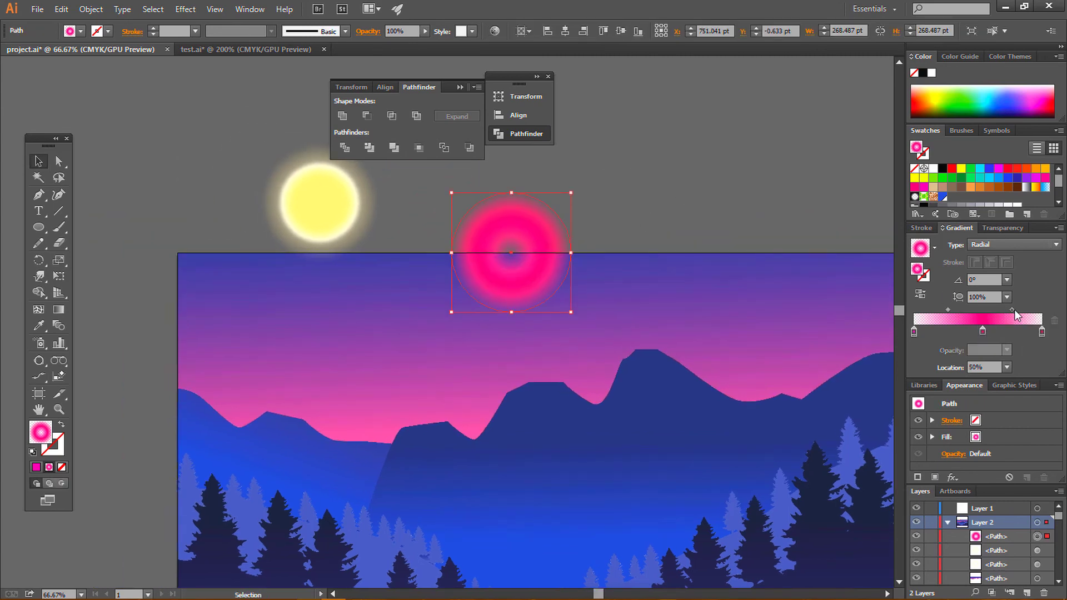
mouse_move(1011, 309)
mouse_down()
mouse_move(954, 310)
mouse_move(962, 315)
mouse_up()
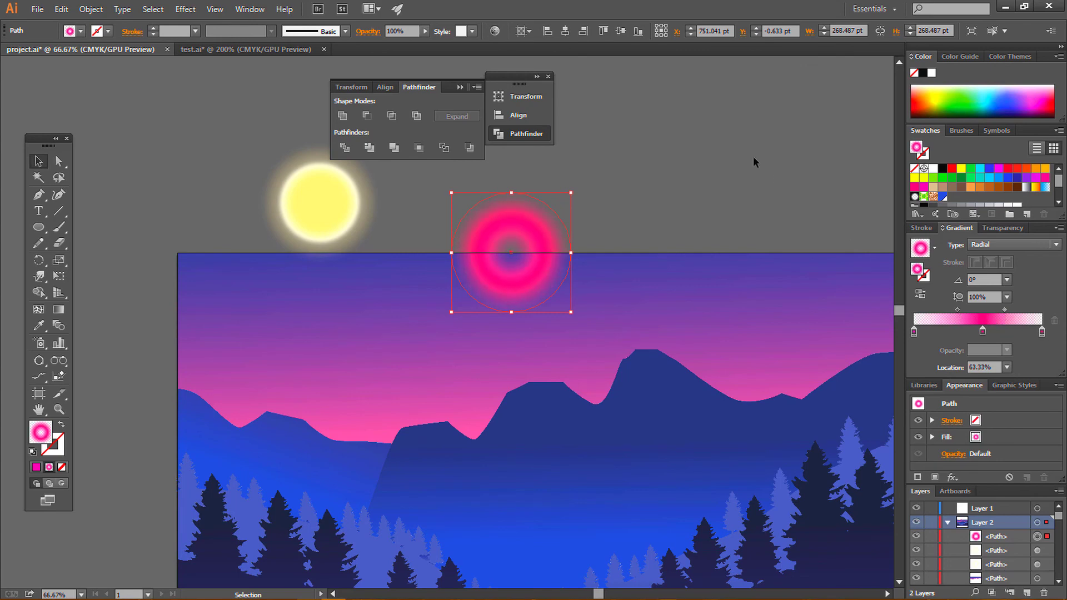
click(753, 156)
drag(518, 244, 471, 223)
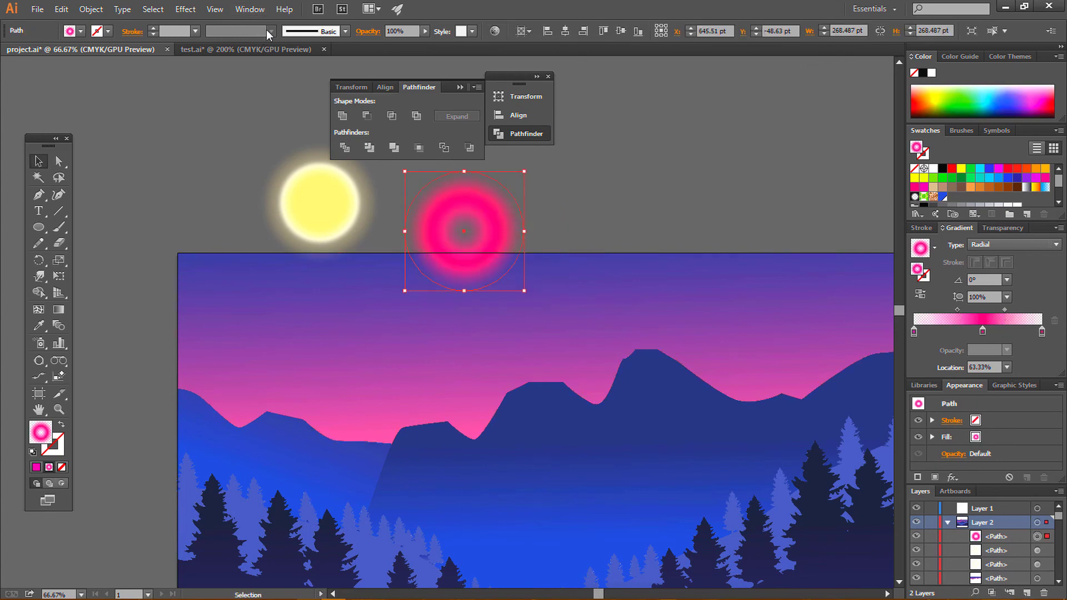
click(951, 479)
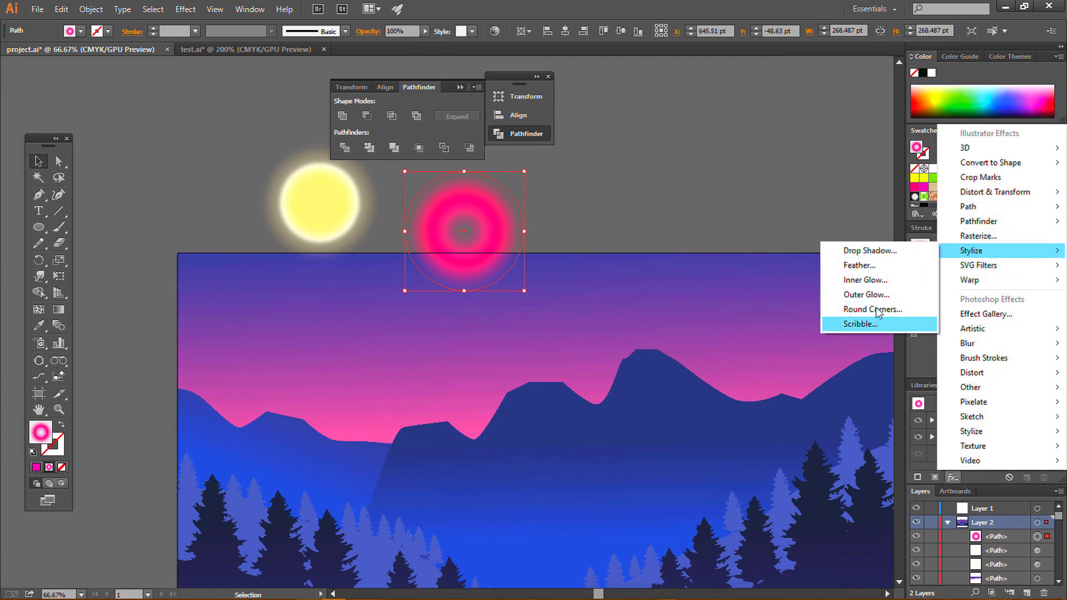
mouse_move(967, 342)
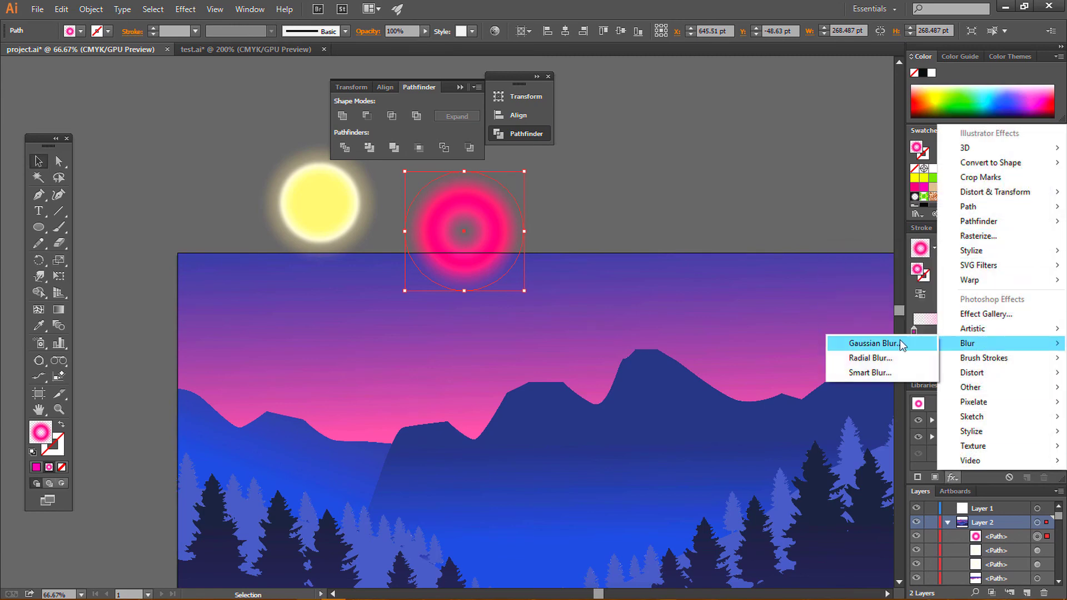
- Apply a Gaussian Blur to the pink ring, previewing the radius before confirming
click(892, 342)
click(383, 305)
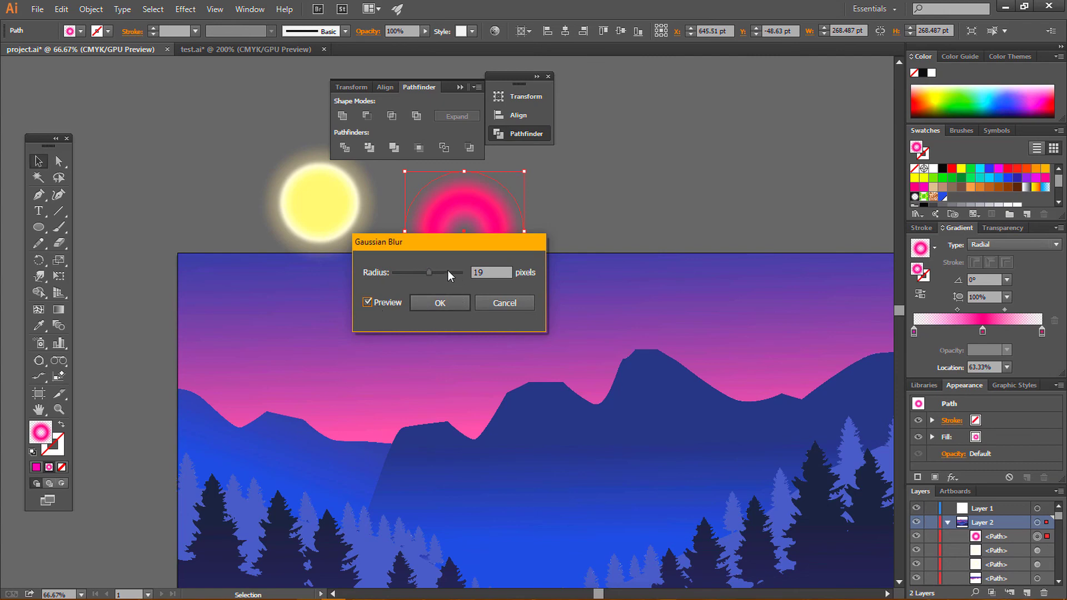
click(485, 272)
click(439, 303)
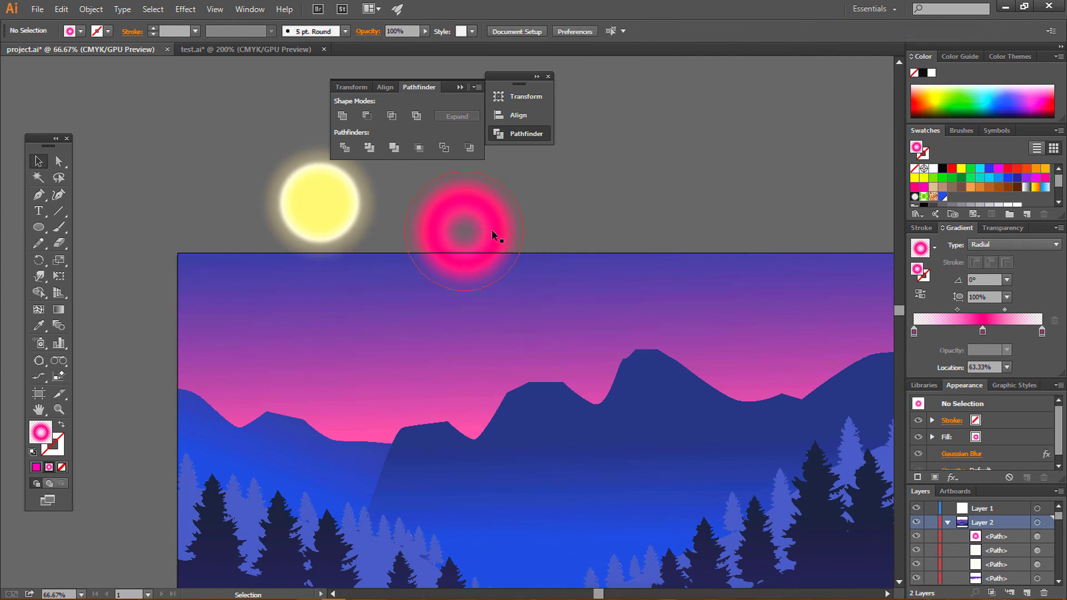
- Centre the blurred pink ring on the yellow sun and begin enlarging it
shift+click(319, 210)
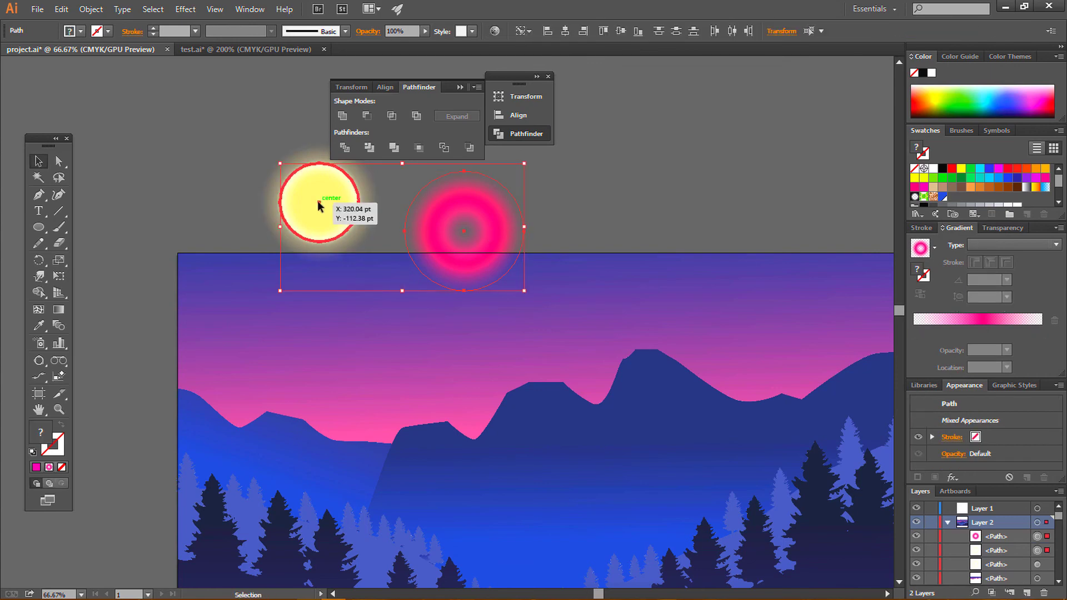
click(565, 30)
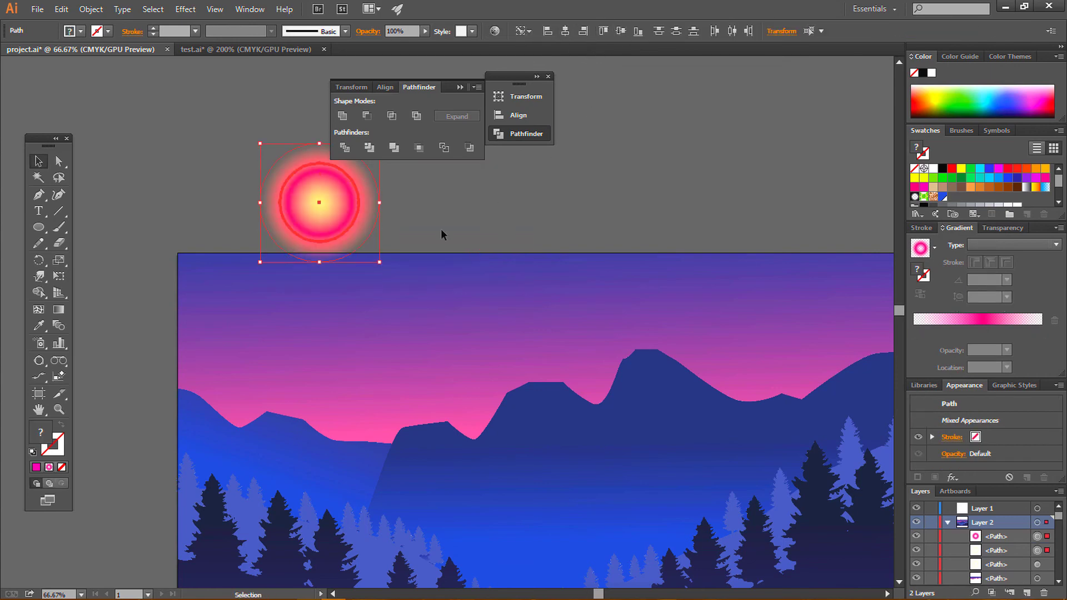
drag(379, 262, 406, 284)
click(494, 211)
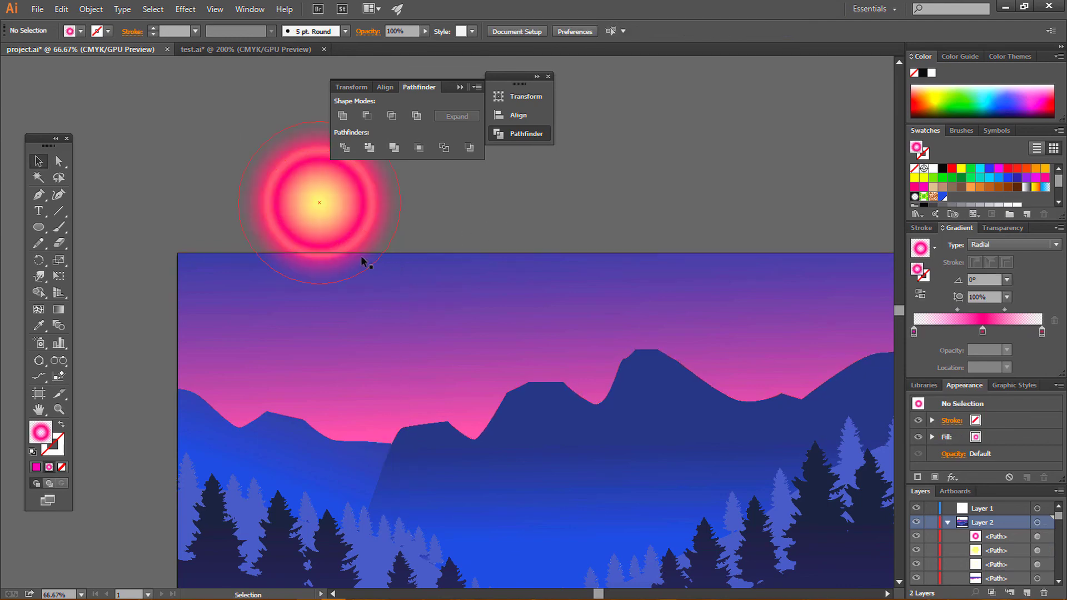
- Keep enlarging the pink glow to about 668 pt, checking its size between scalings
click(326, 206)
mouse_move(399, 281)
mouse_down()
mouse_move(467, 351)
mouse_move(468, 341)
mouse_move(524, 413)
mouse_up()
click(460, 233)
click(415, 252)
click(598, 138)
click(425, 226)
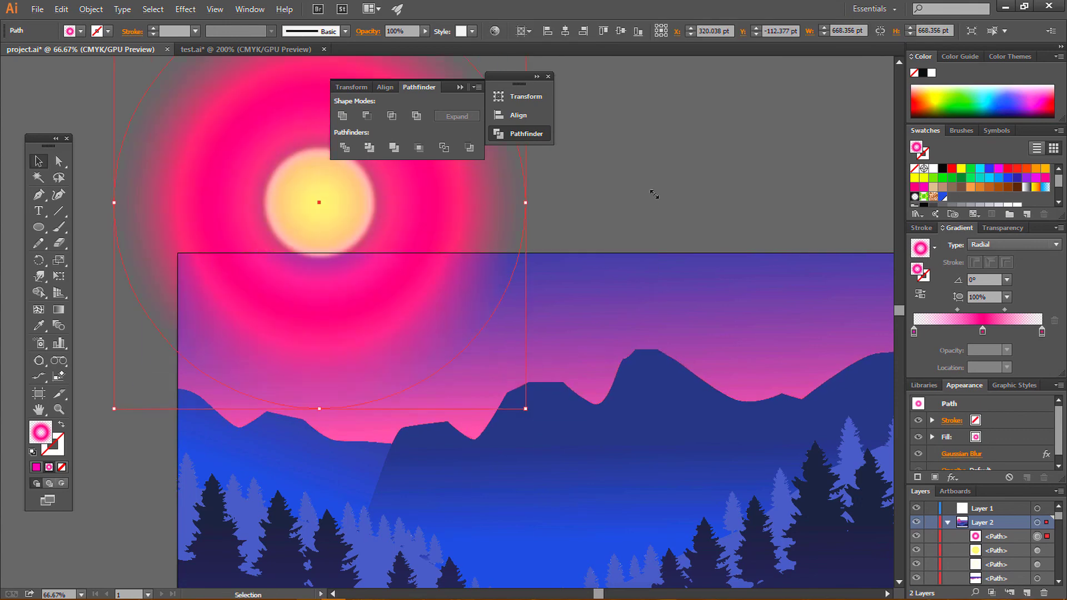
click(608, 229)
- Adjust the pink glow's gradient midpoint, returning it to 63.33%, and inspect its Gaussian Blur
key(ctrl+minus)
key(ctrl+minus)
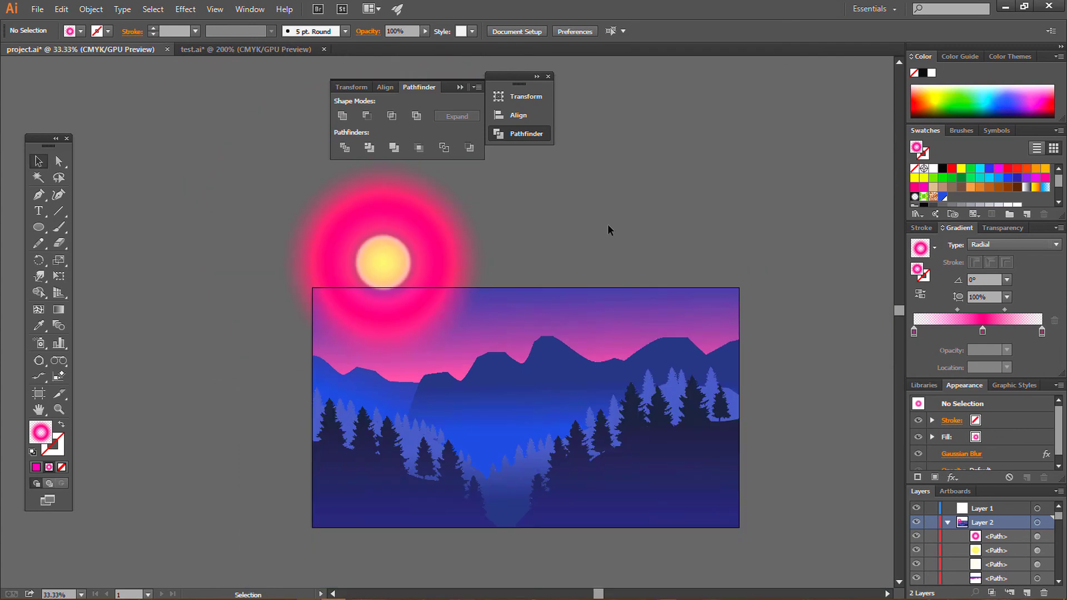
click(453, 239)
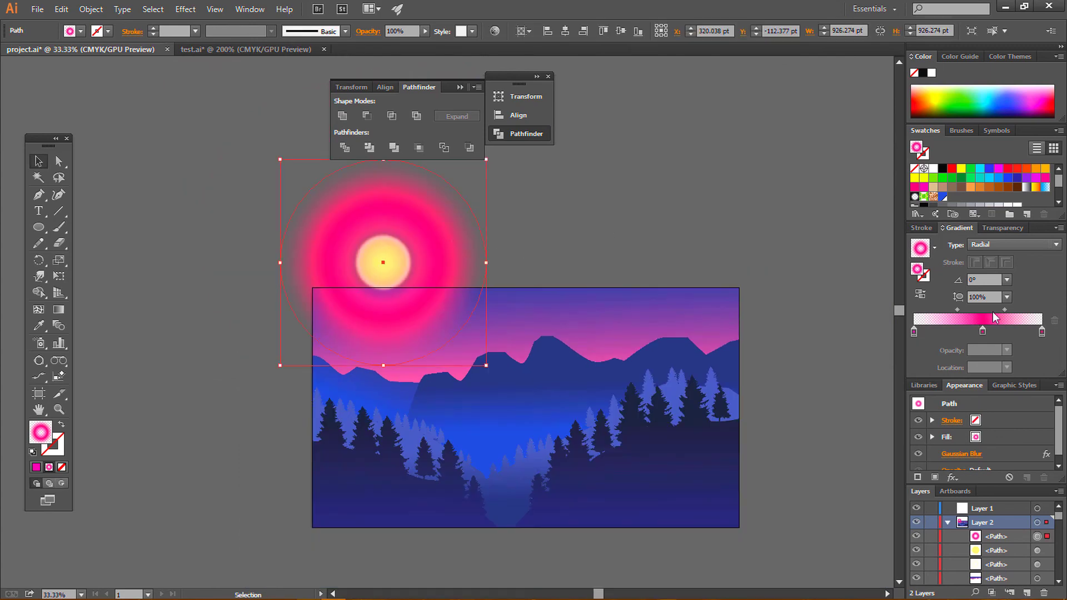
drag(1004, 309, 992, 309)
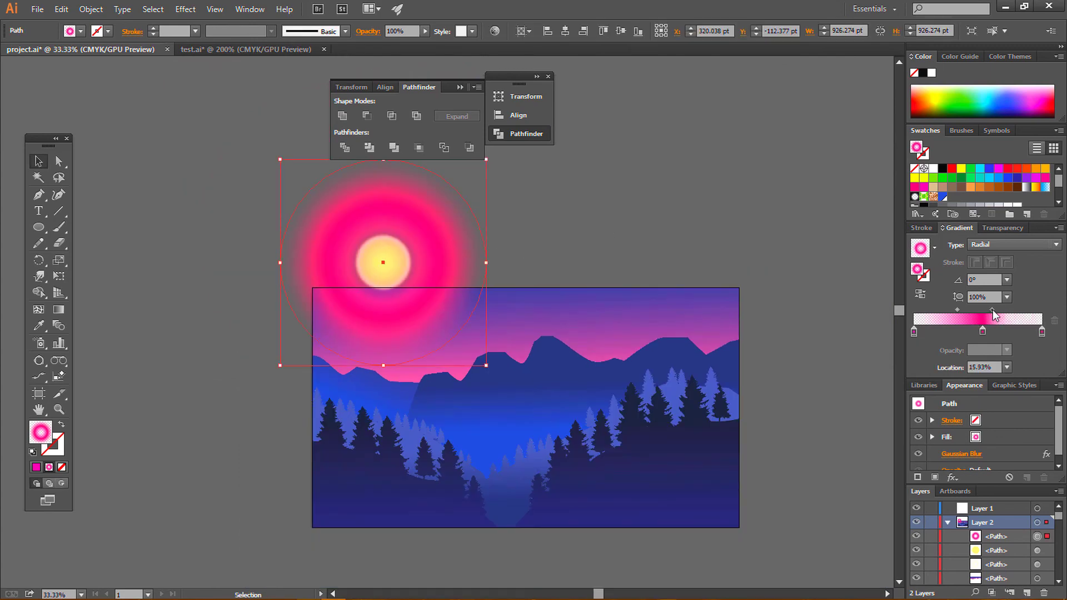
click(957, 310)
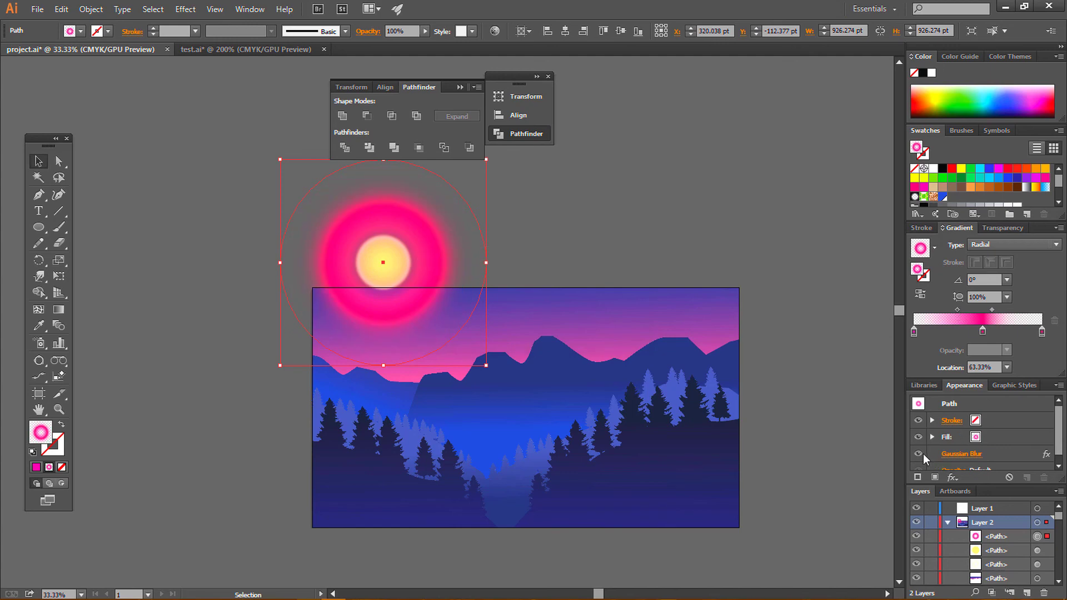
click(925, 454)
click(672, 189)
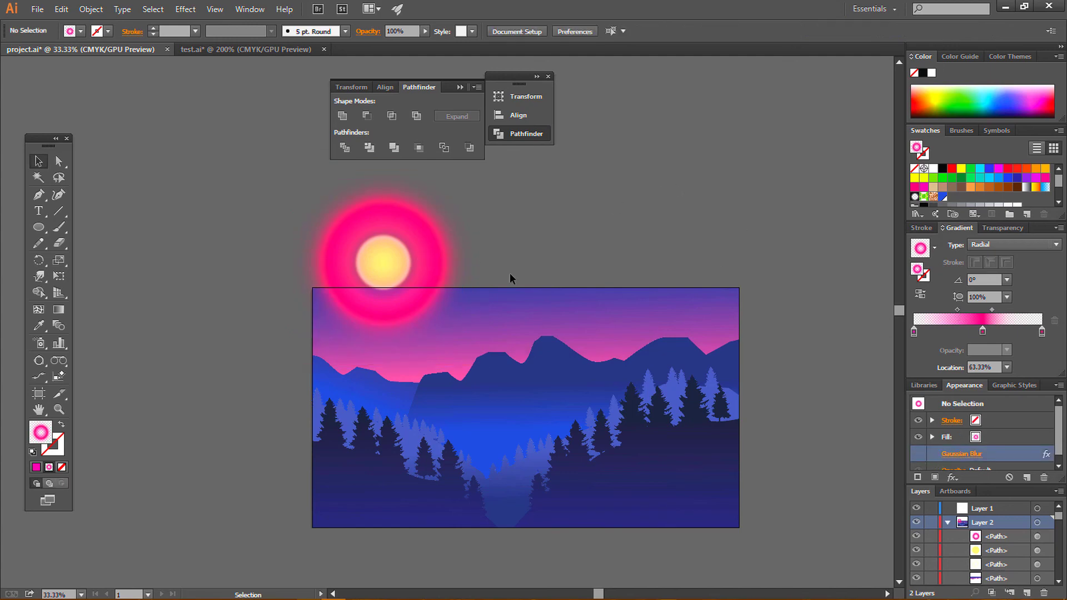
- Send the pink glow behind the landscape and lock the path in place
click(363, 273)
right_click(386, 309)
mouse_move(473, 499)
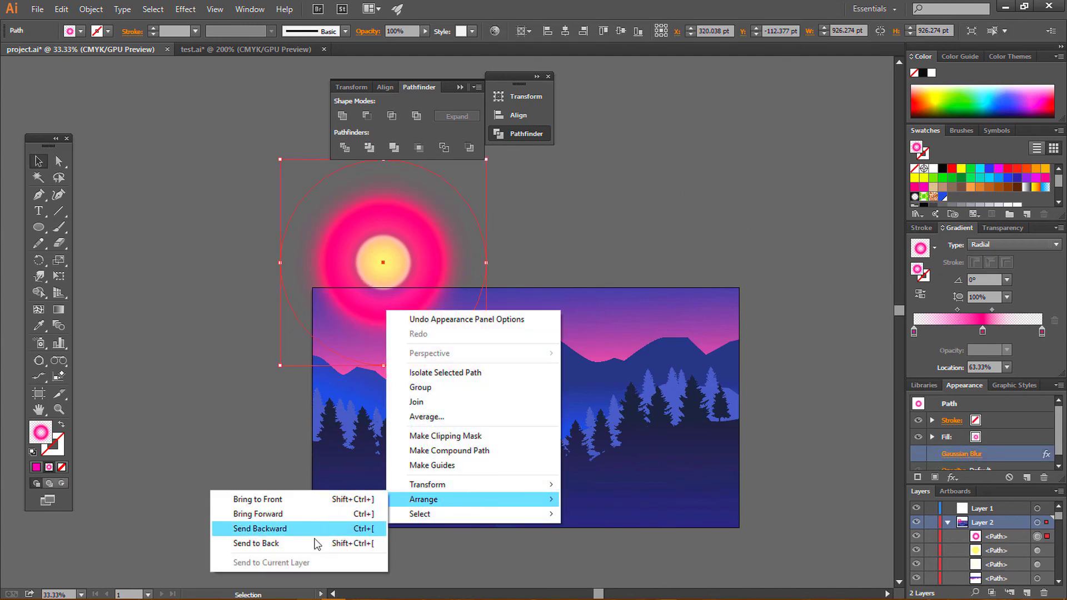
click(261, 526)
click(640, 192)
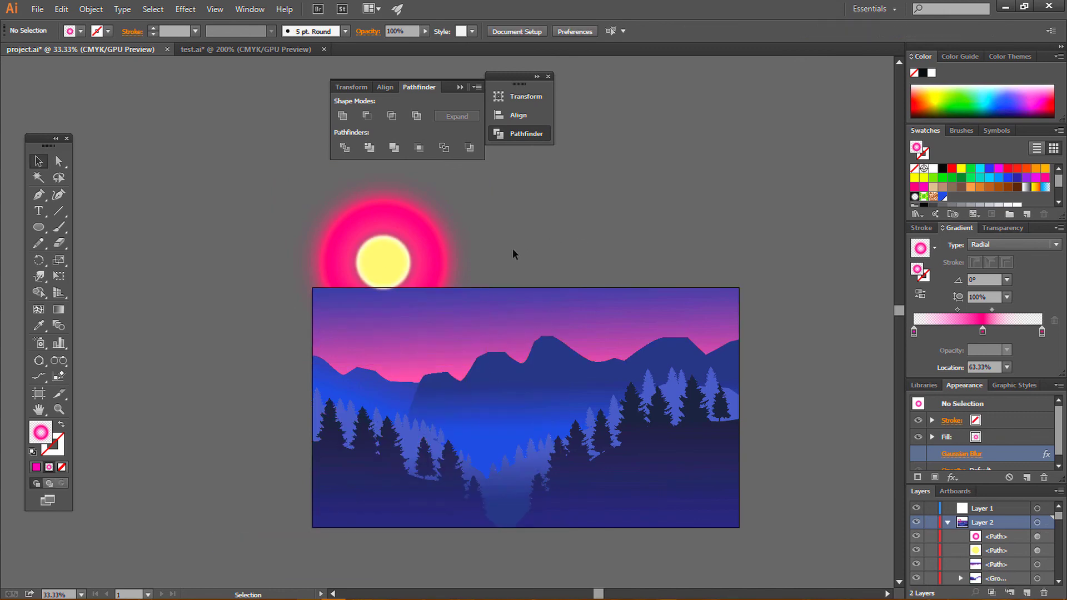
drag(512, 254, 524, 217)
drag(401, 222, 499, 202)
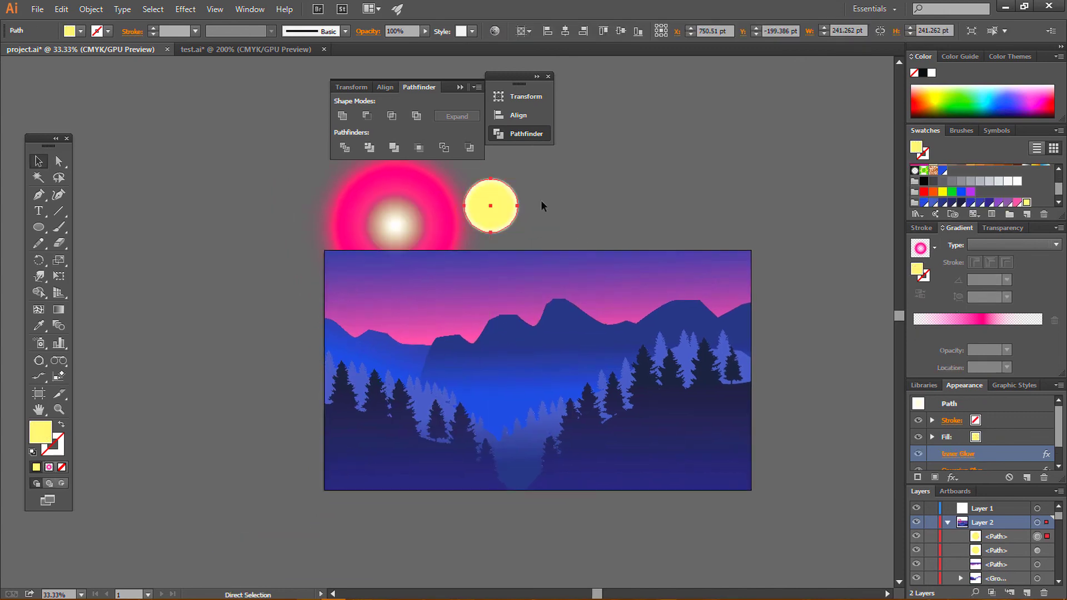
key(ctrl+z)
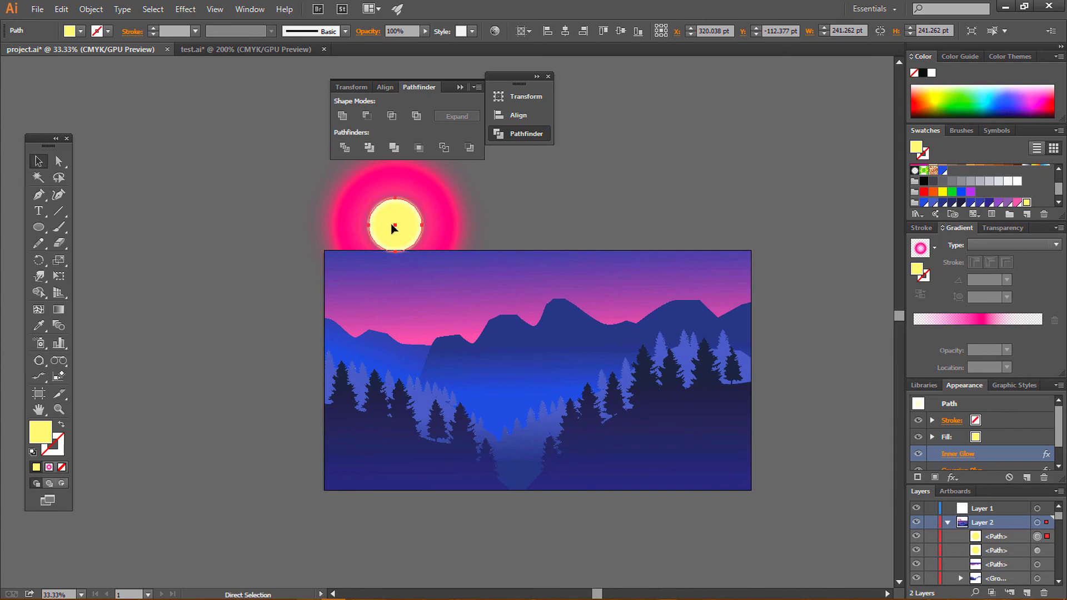
key(ctrl+2)
- Enlarge the yellow sun to about 342 pt and align it with the glow's centre
click(406, 228)
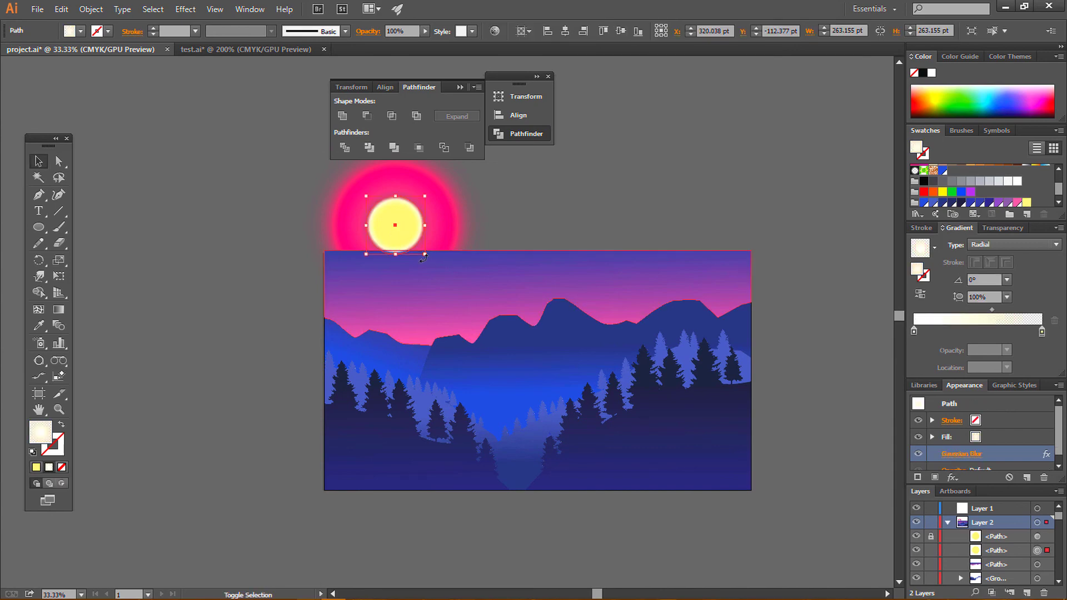
drag(427, 256, 442, 272)
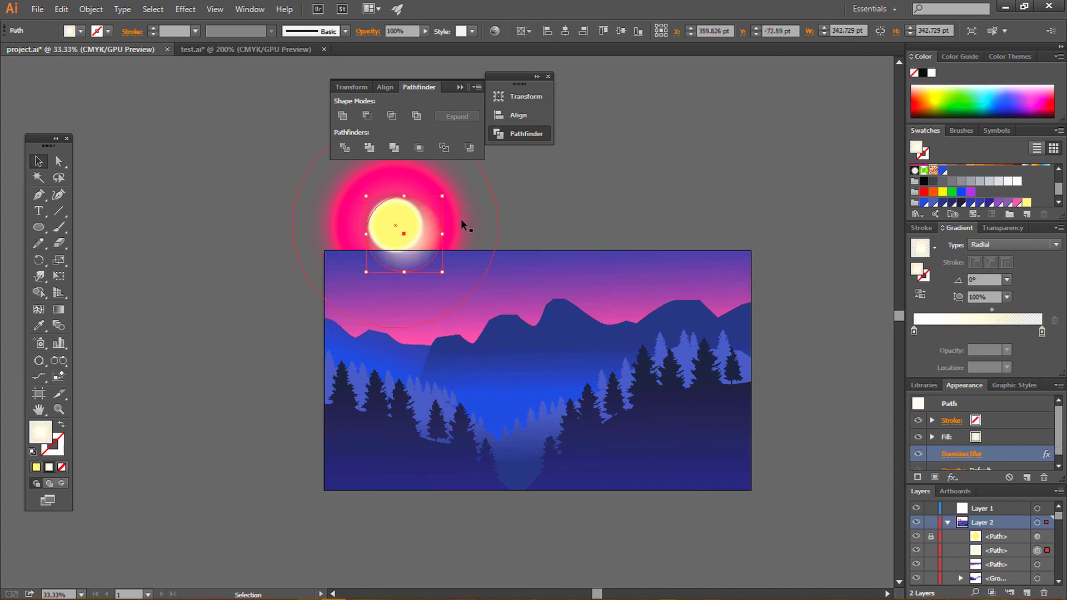
shift+click(449, 193)
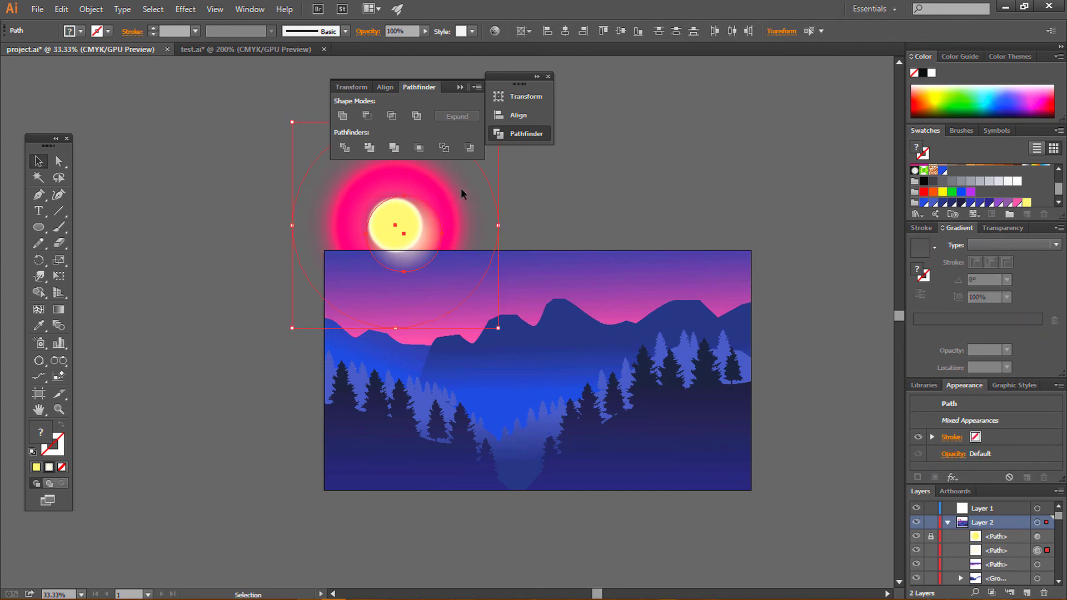
click(621, 31)
click(604, 160)
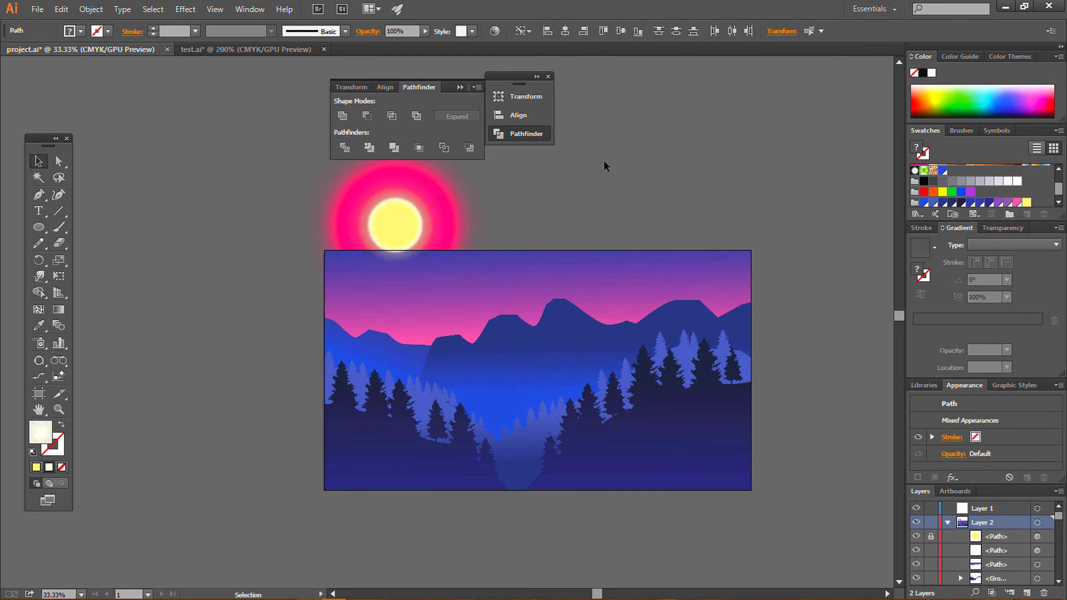
- Shrink the pink glow and centre it horizontally and vertically on the sun
click(450, 202)
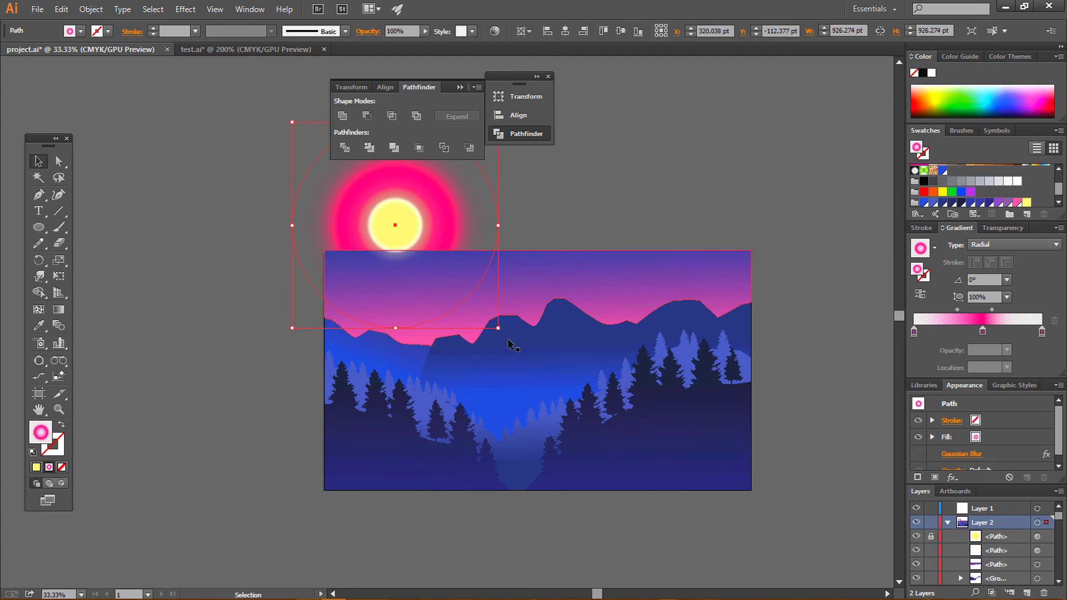
drag(499, 329, 474, 295)
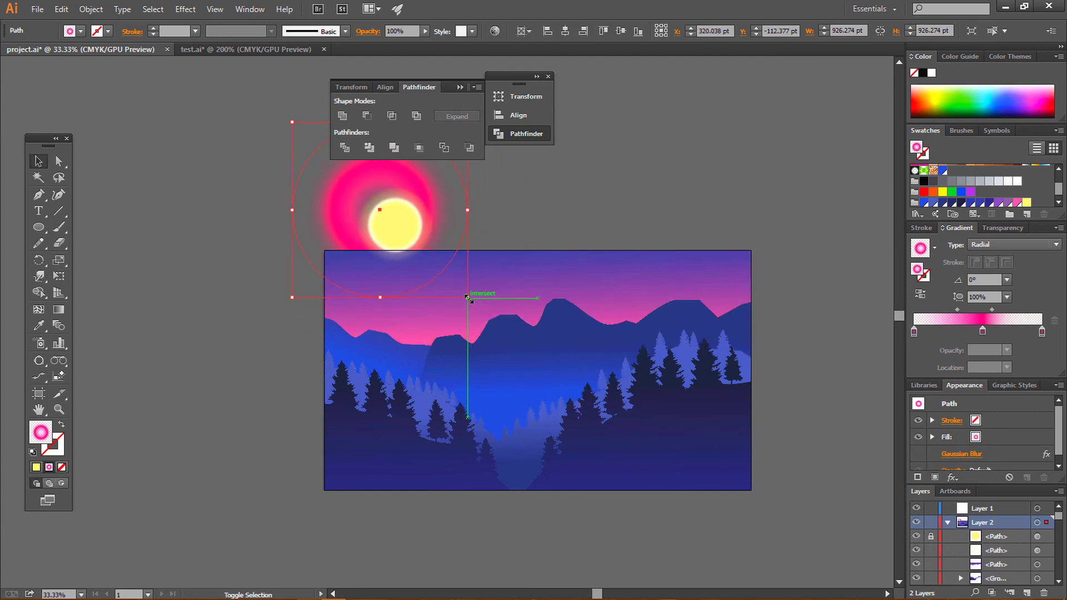
click(510, 187)
click(414, 226)
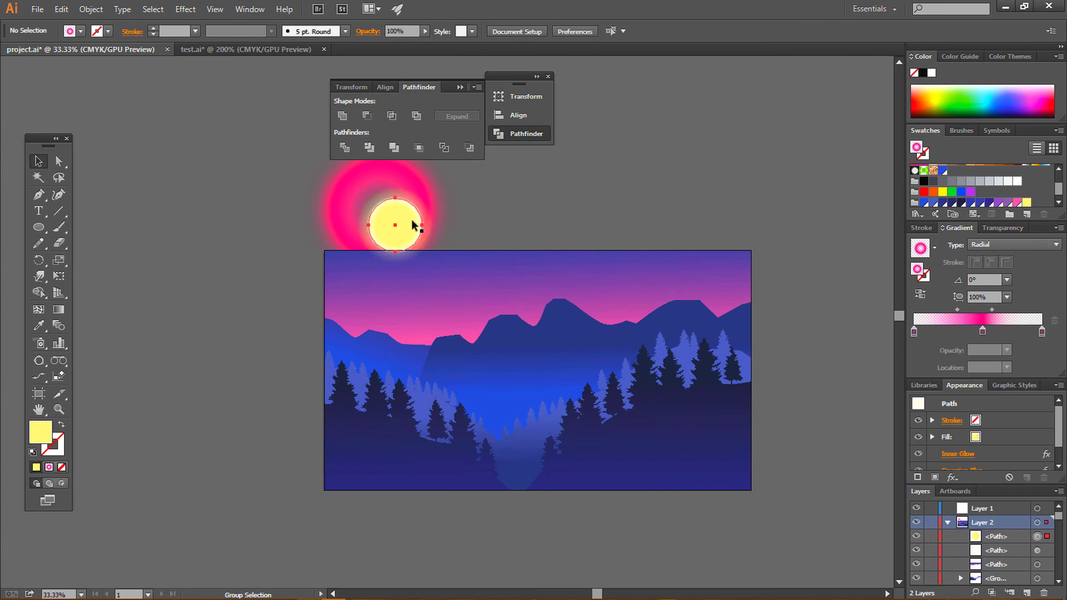
drag(530, 187, 281, 232)
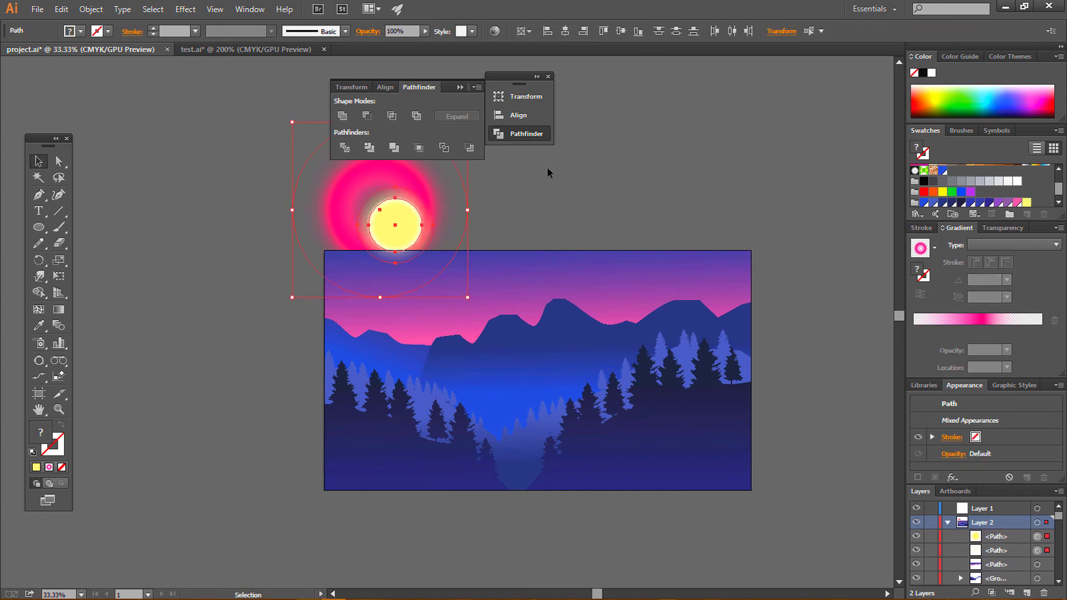
click(565, 31)
click(622, 32)
click(624, 131)
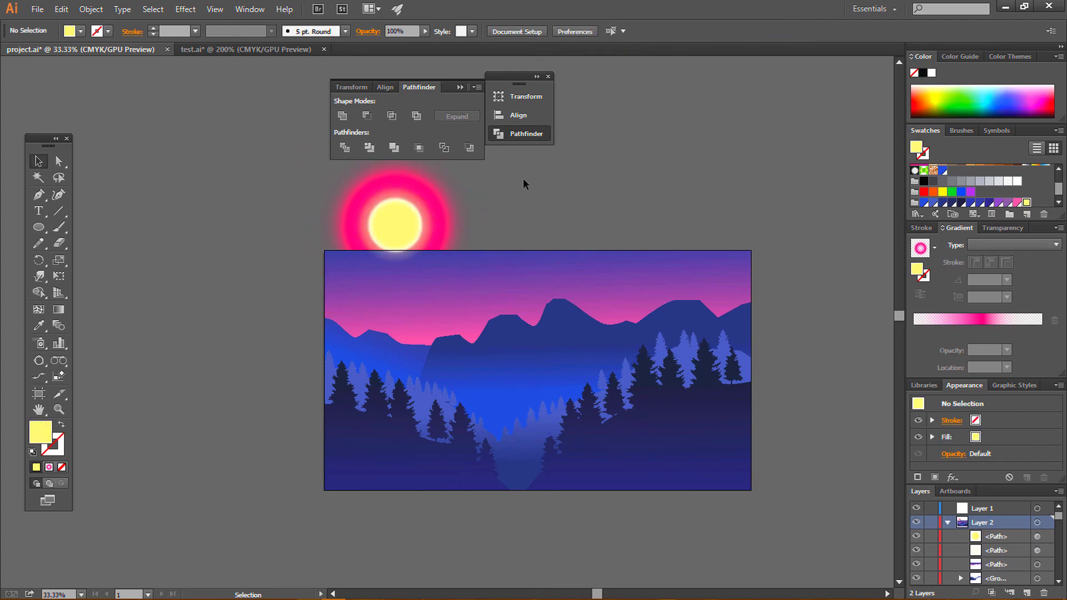
drag(523, 179, 269, 238)
- Group the sun with its glow and move the group left off the artboard
key(ctrl+g)
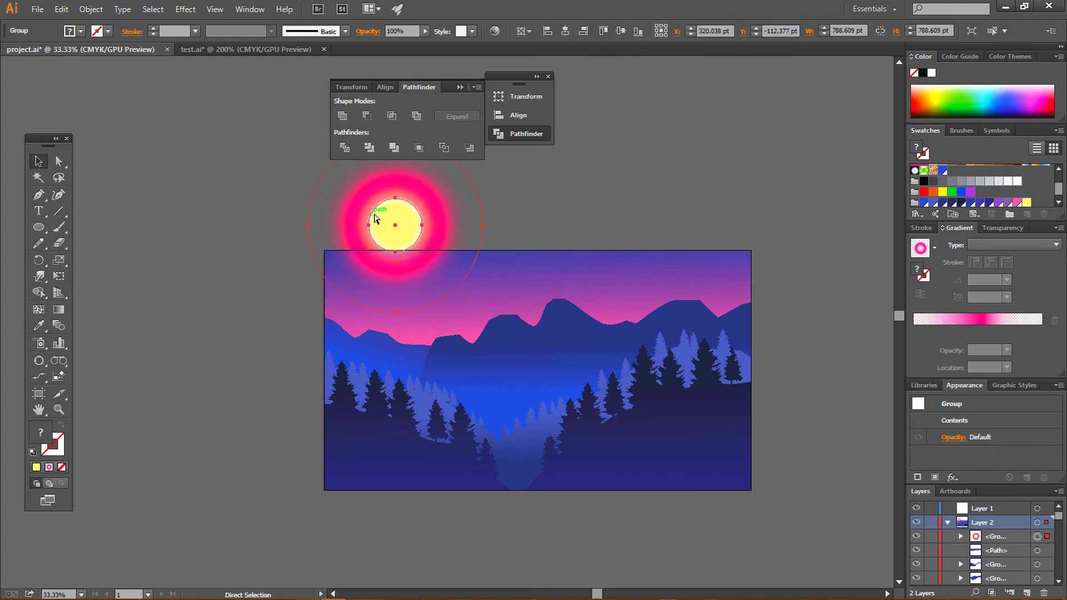
drag(406, 221, 222, 334)
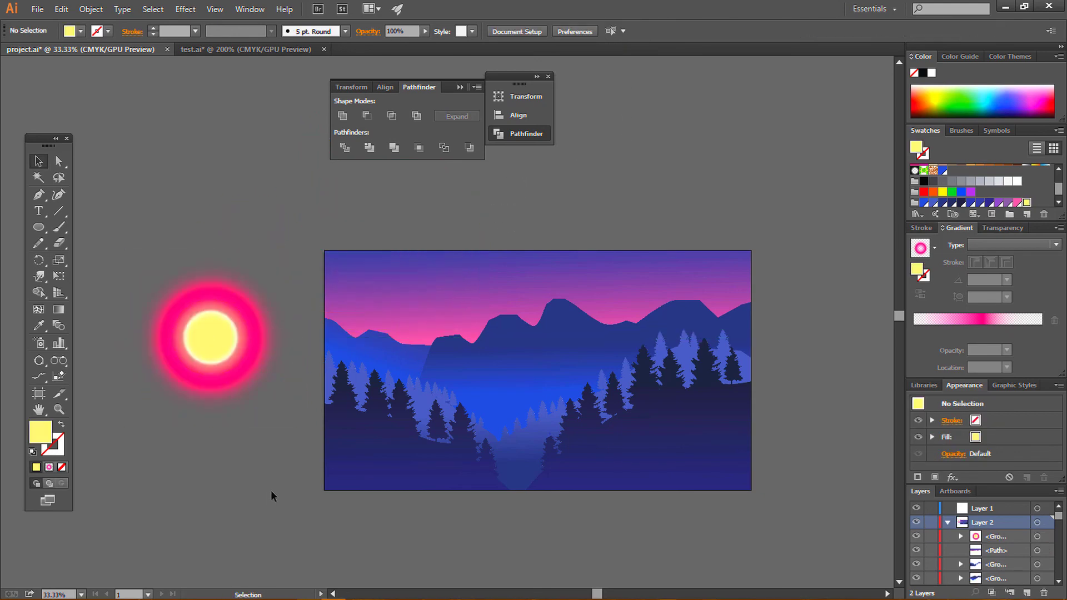
click(224, 371)
drag(201, 500, 301, 489)
click(302, 489)
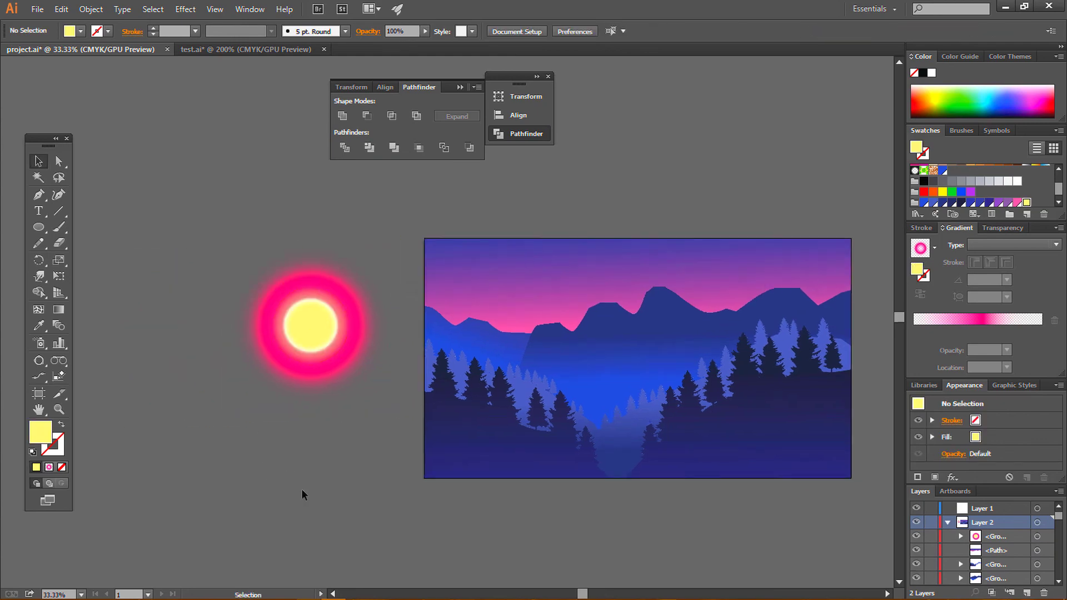
key(ctrl+plus)
key(ctrl+plus)
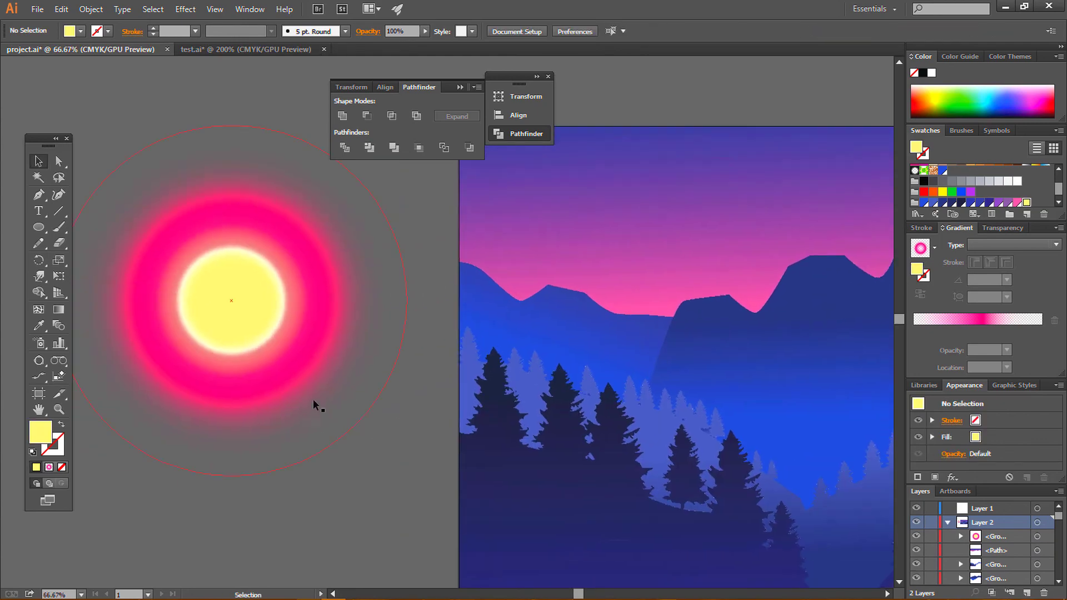
- Ungroup the sun and enlarge the white blurred circle to about 375 pt
click(256, 355)
right_click(257, 355)
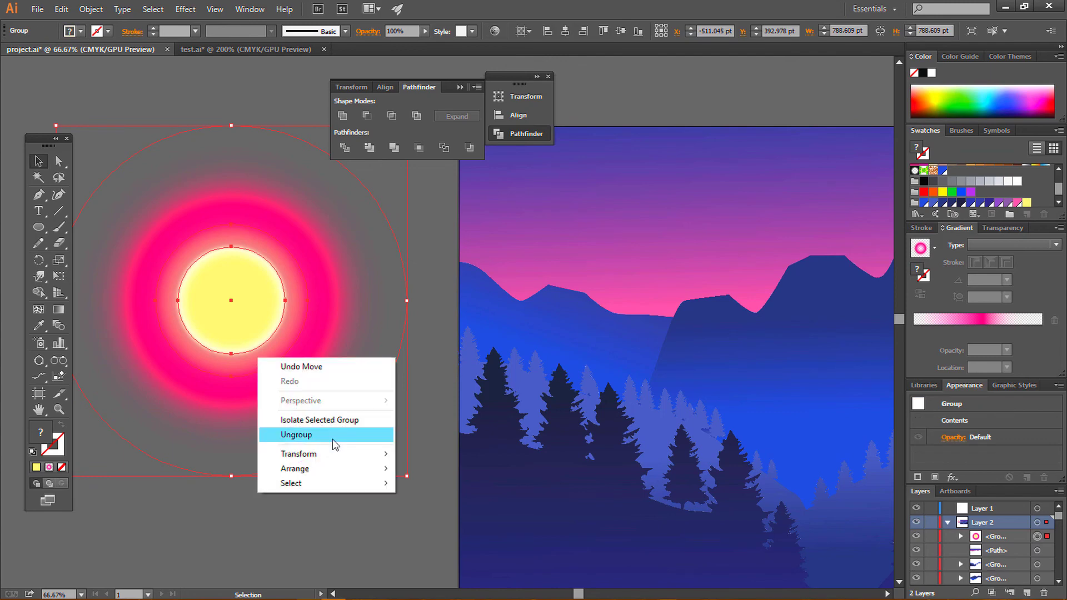
click(311, 436)
click(290, 539)
click(264, 365)
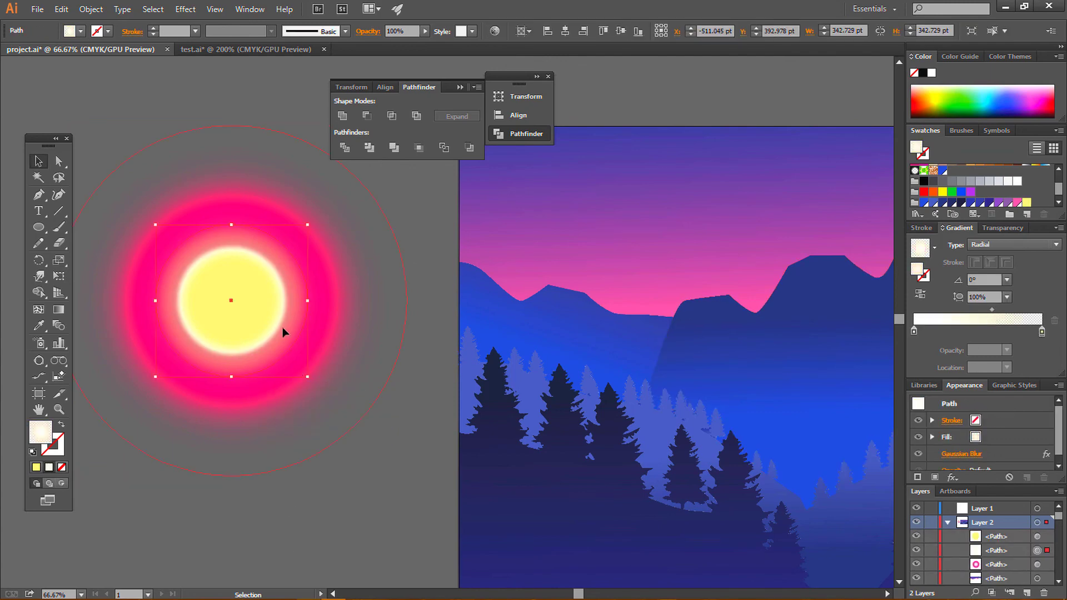
click(276, 316)
click(271, 354)
drag(307, 376, 322, 392)
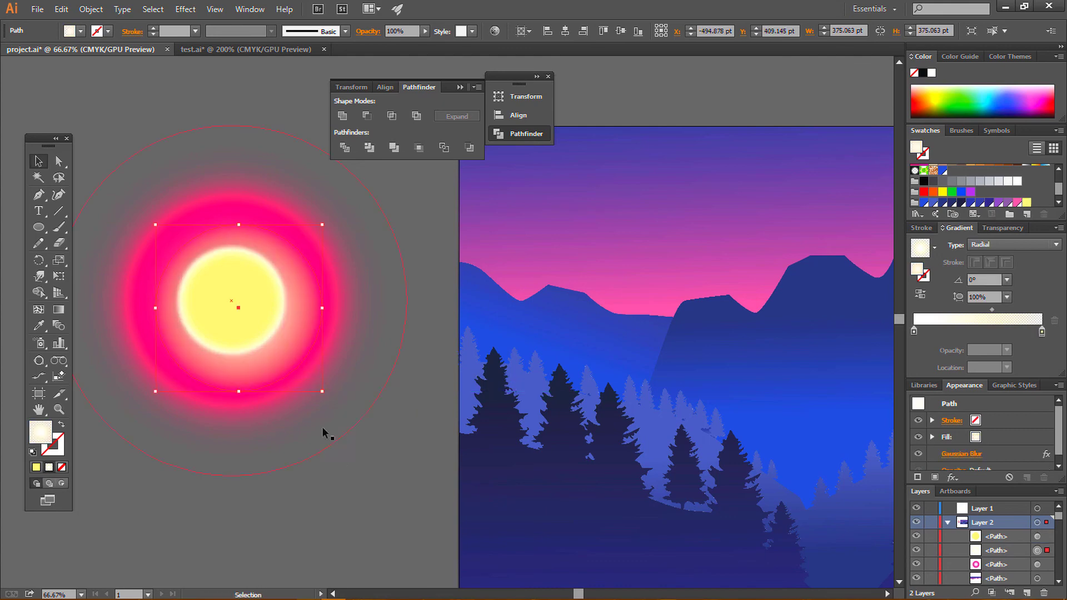
- Centre the blurred circle on the yellow circle and set its gradient midpoint to 79.59%
shift+click(232, 299)
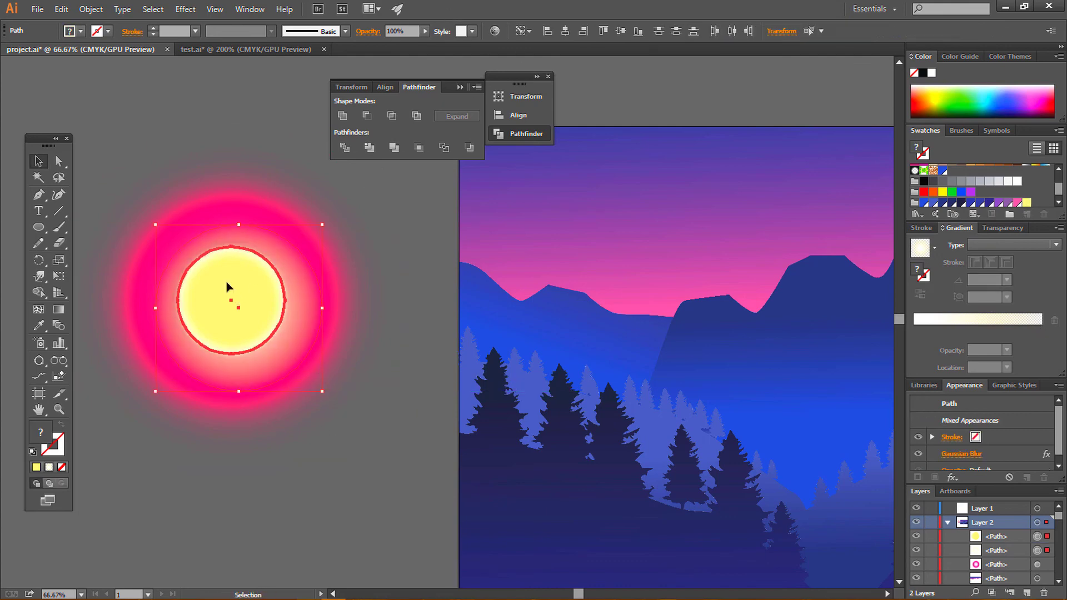
click(620, 32)
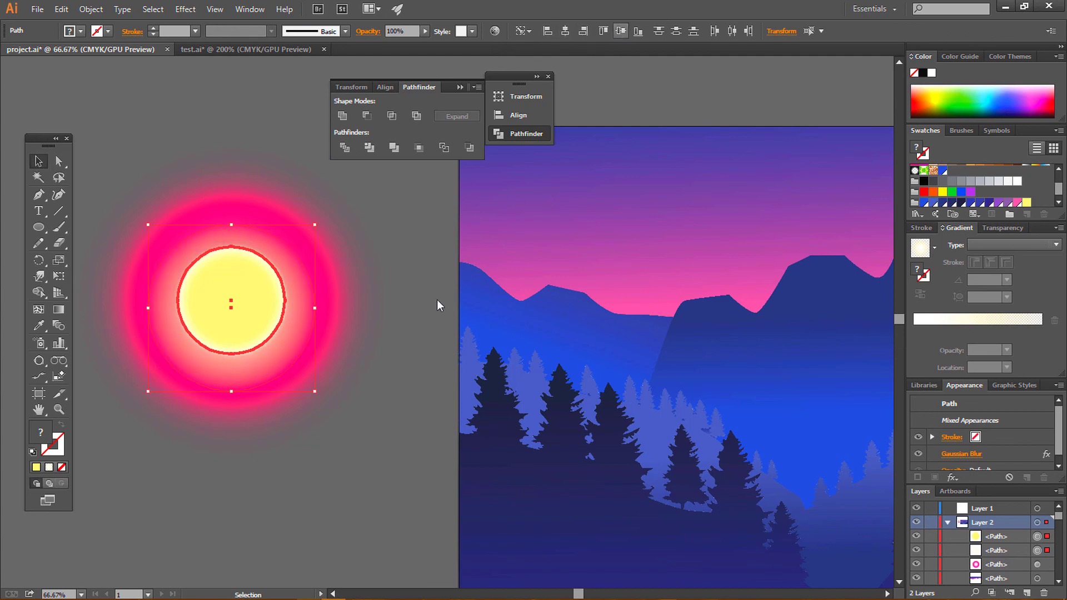
click(412, 341)
click(288, 348)
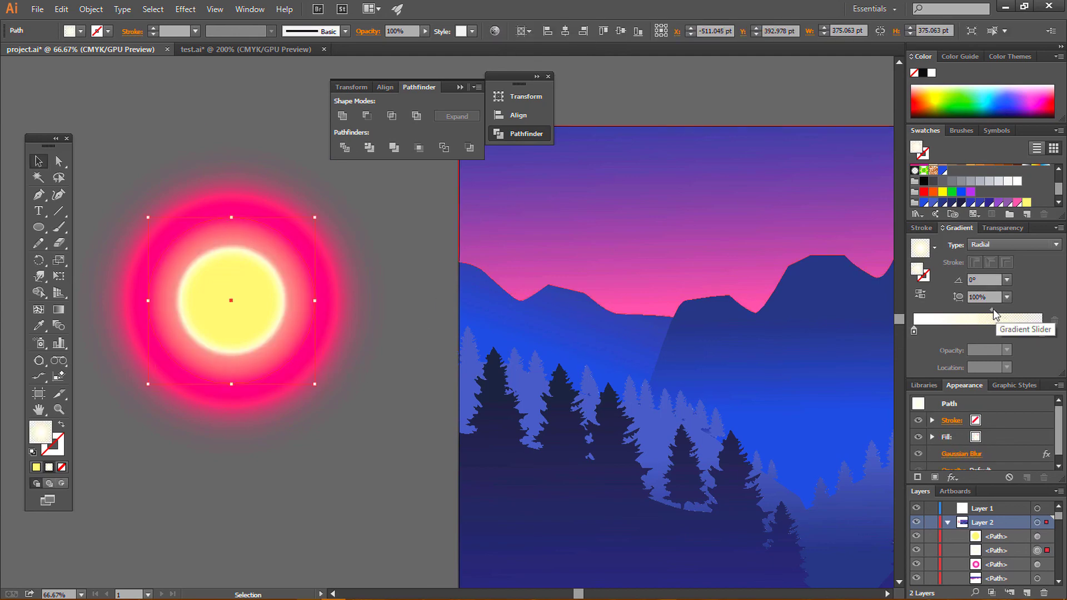
drag(992, 310, 1016, 310)
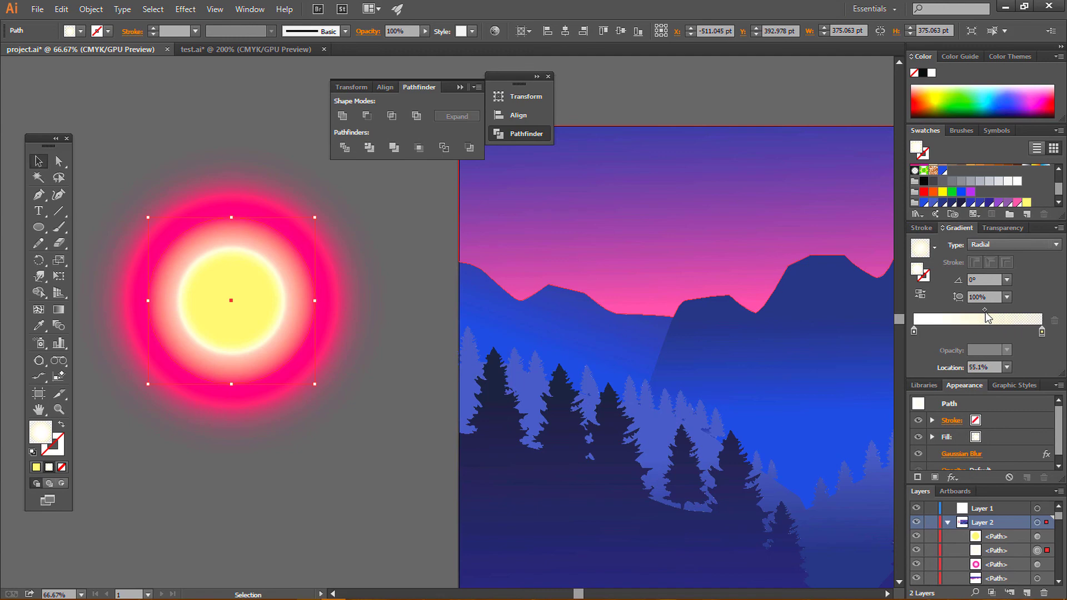
click(409, 455)
- Enlarge the yellow sun core to about 291 pt
key(ctrl+minus)
key(ctrl+minus)
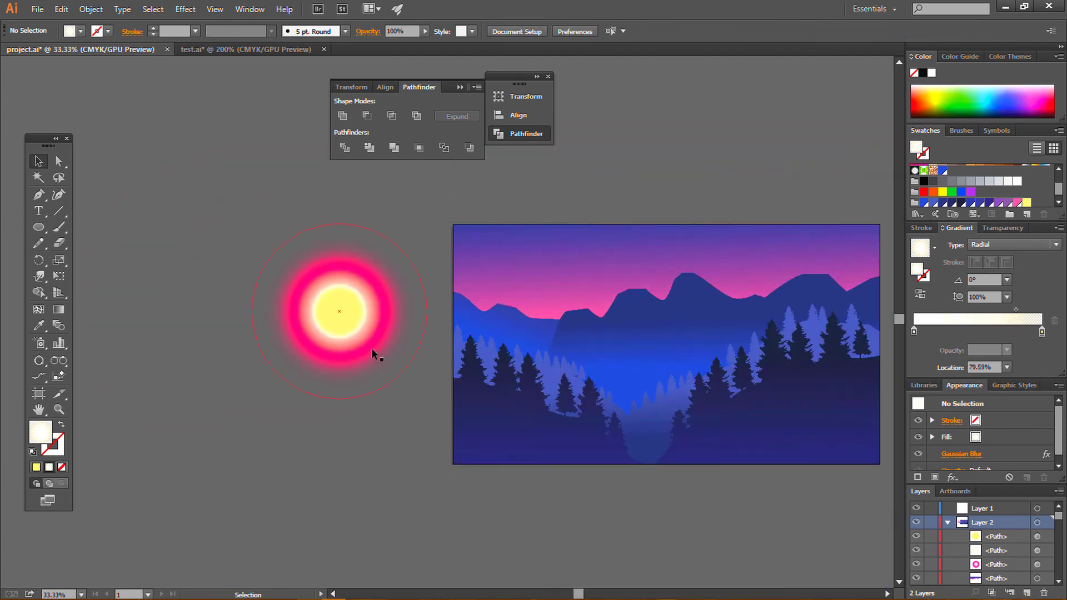
click(360, 320)
drag(367, 337, 378, 350)
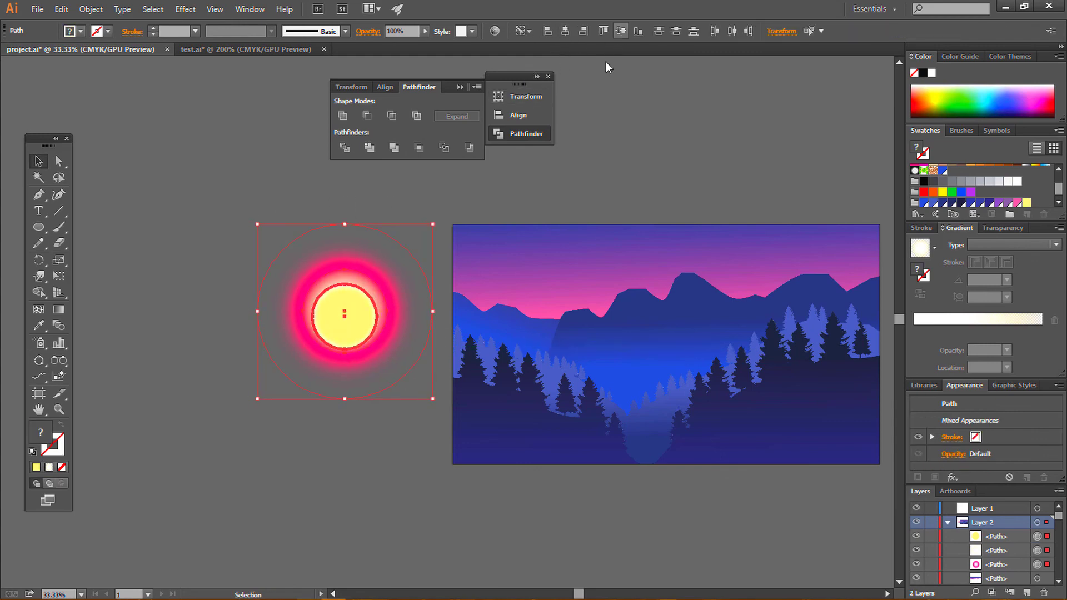
- Group the sun paths and place the group over the mountains on the artboard
right_click(336, 350)
click(362, 409)
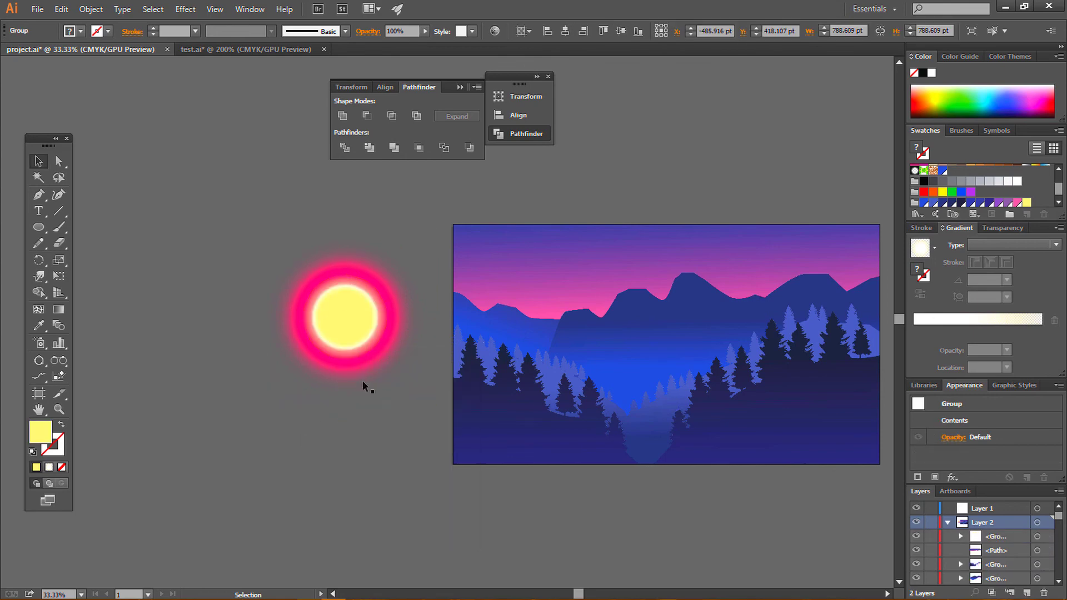
drag(651, 307, 622, 308)
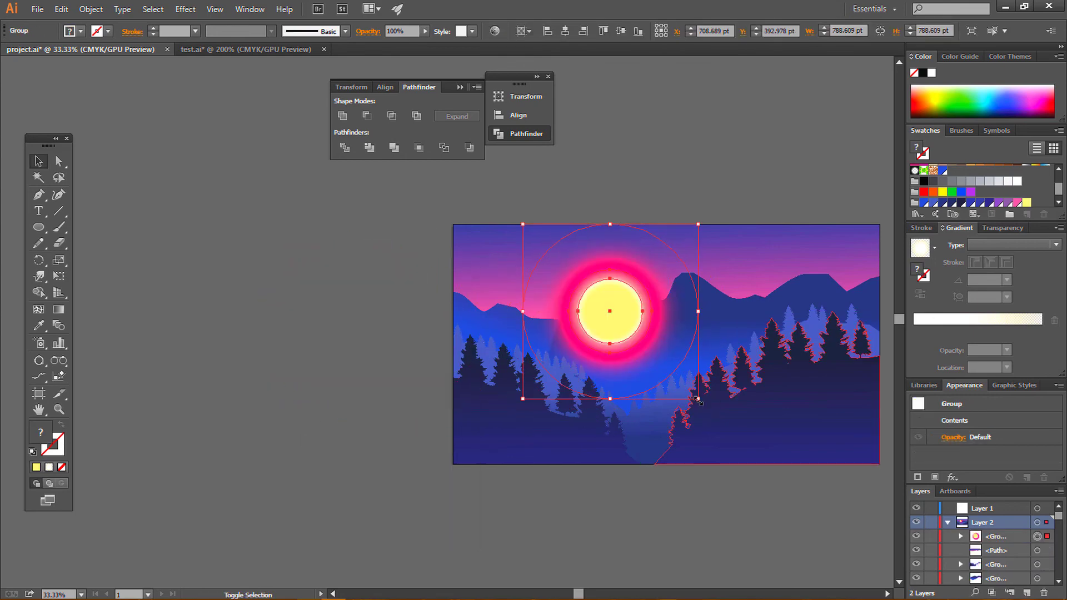
click(641, 177)
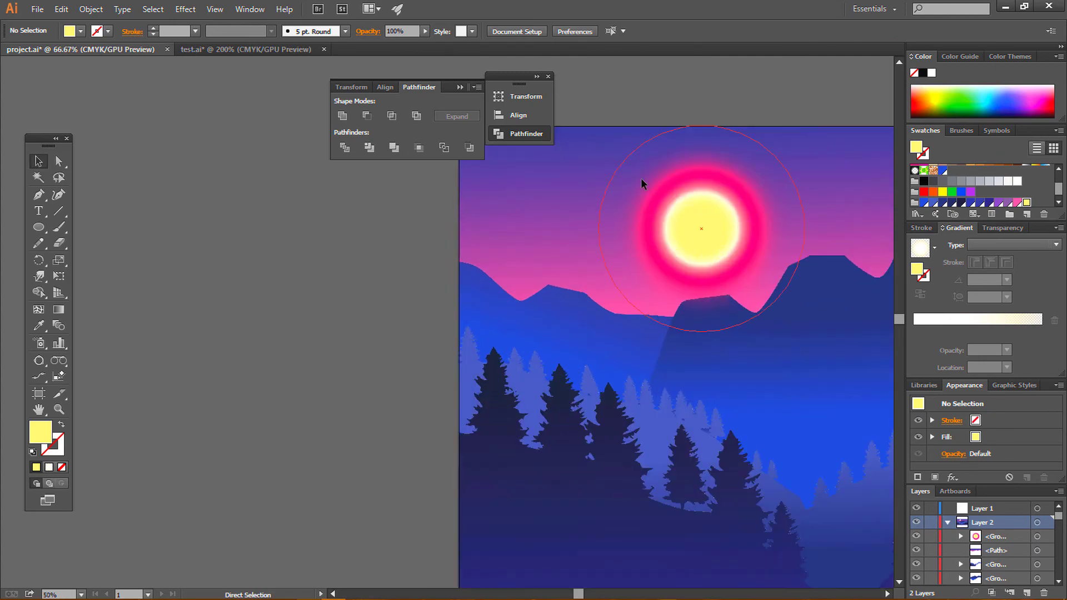
- Bring the front mountain group in front of the sun
key(ctrl+plus)
scroll(587, 285, right, 5)
right_click(587, 284)
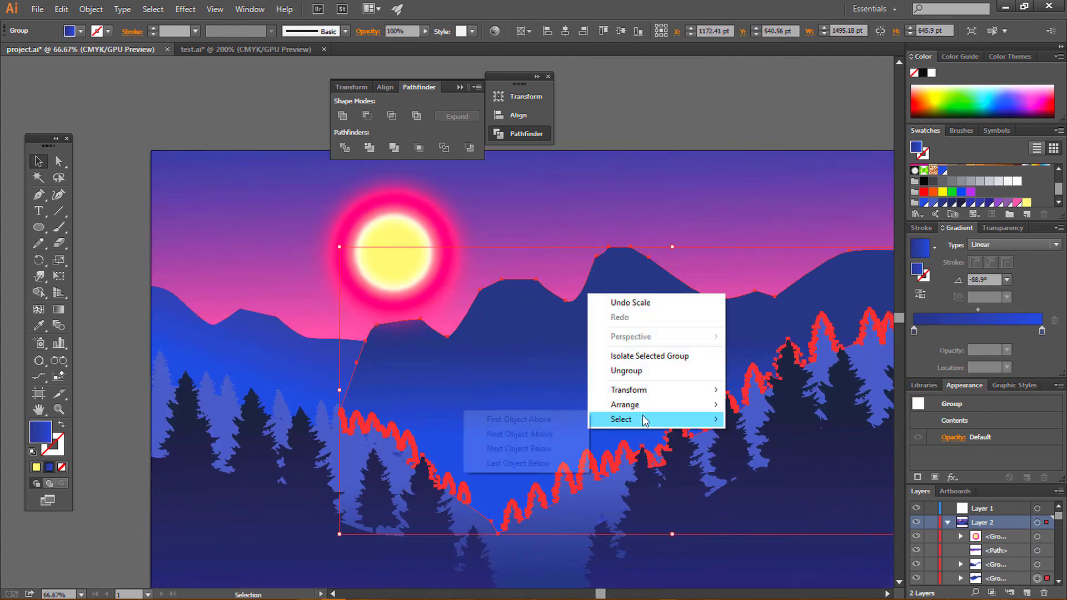
click(534, 405)
click(643, 107)
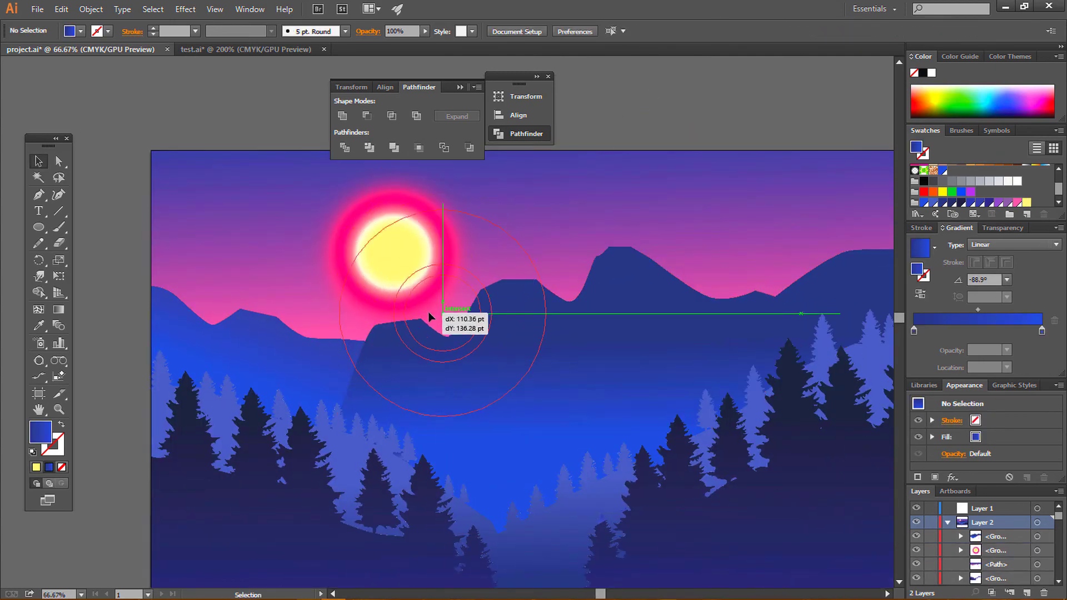